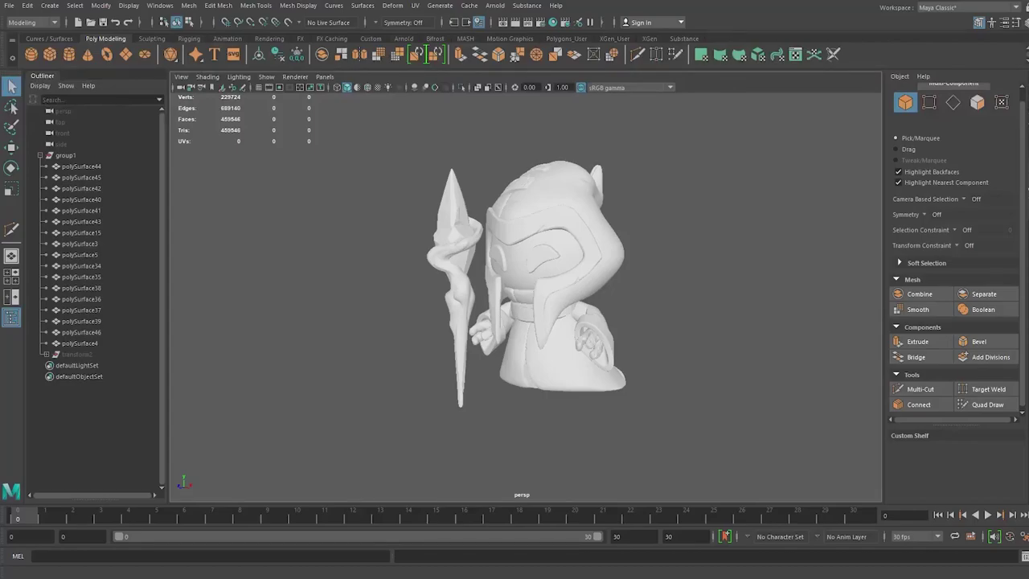
Hide the staff with Ctrl+H.
left_click_drag(651, 300, 356, 471)
left_click(356, 471)
middle_click_drag(650, 270, 629, 270, "alt")
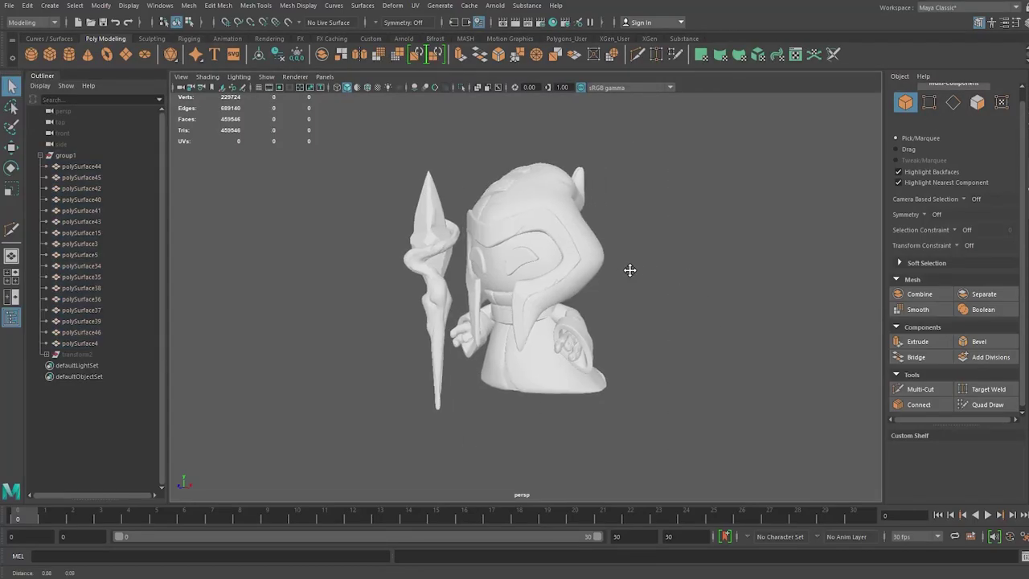
left_click(430, 257)
key("ctrl+h")
Select the sleeve and the first robe pieces for merging.
mouse_move(374, 359)
left_mouse_down("alt")
mouse_move(483, 380)
mouse_move(450, 362)
left_mouse_up("alt")
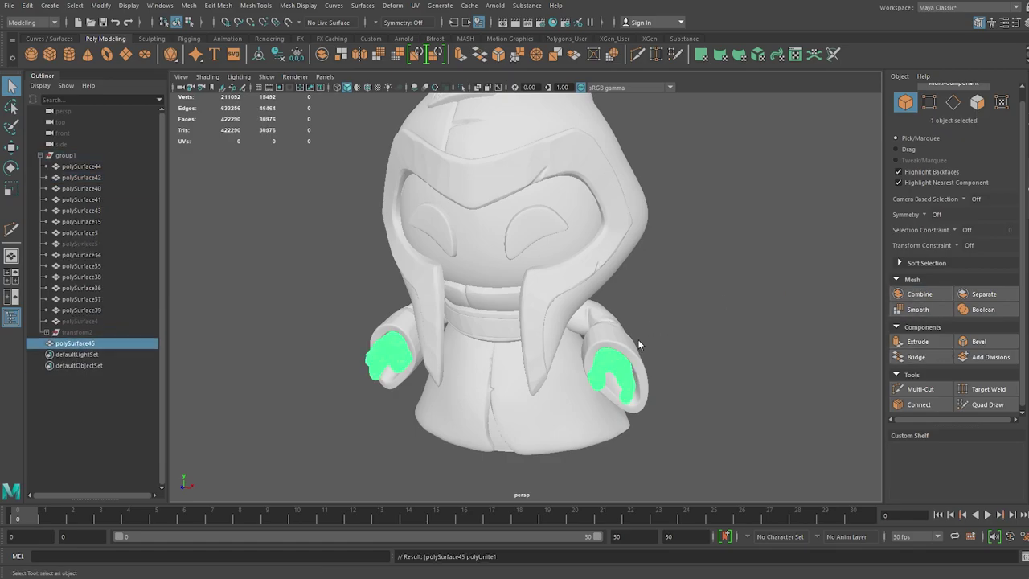
mouse_move(637, 338)
left_mouse_down("alt")
mouse_move(648, 345)
mouse_move(593, 344)
left_mouse_up("alt")
left_click(593, 344)
left_click(574, 318, "shift")
left_click(454, 381, "shift")
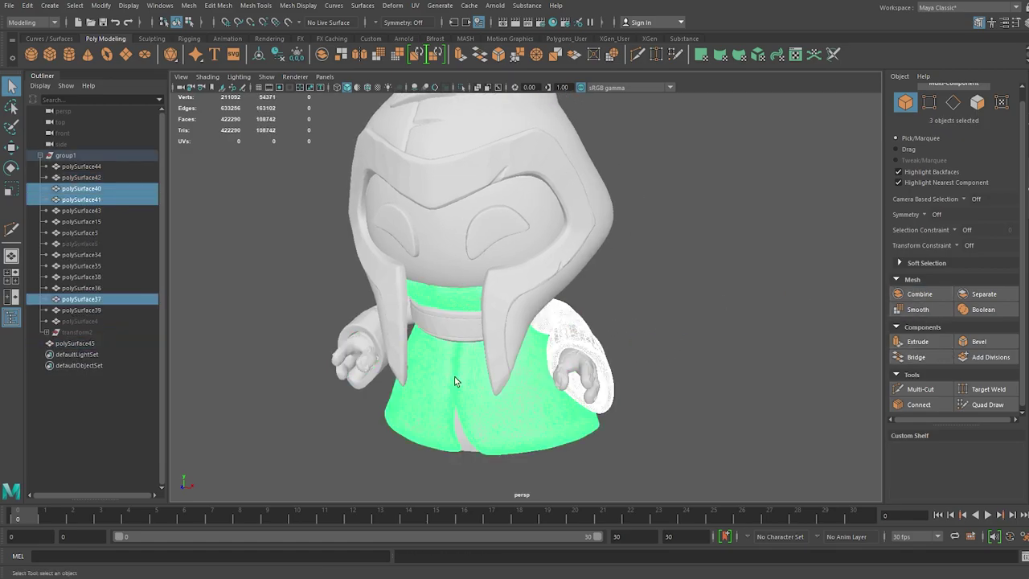
left_click(452, 331, "shift")
left_click(357, 362, "shift")
Add the remaining robe pieces and the robe bottom, hide the merged robe, and select the eye piece.
mouse_move(357, 362)
left_mouse_down("alt")
mouse_move(390, 353)
mouse_move(397, 335)
mouse_move(514, 446)
mouse_move(471, 332)
mouse_move(437, 368)
mouse_move(538, 400)
mouse_move(549, 332)
left_mouse_up("alt")
left_click(390, 353, "shift")
left_click(514, 446, "shift")
left_click(539, 400, "shift")
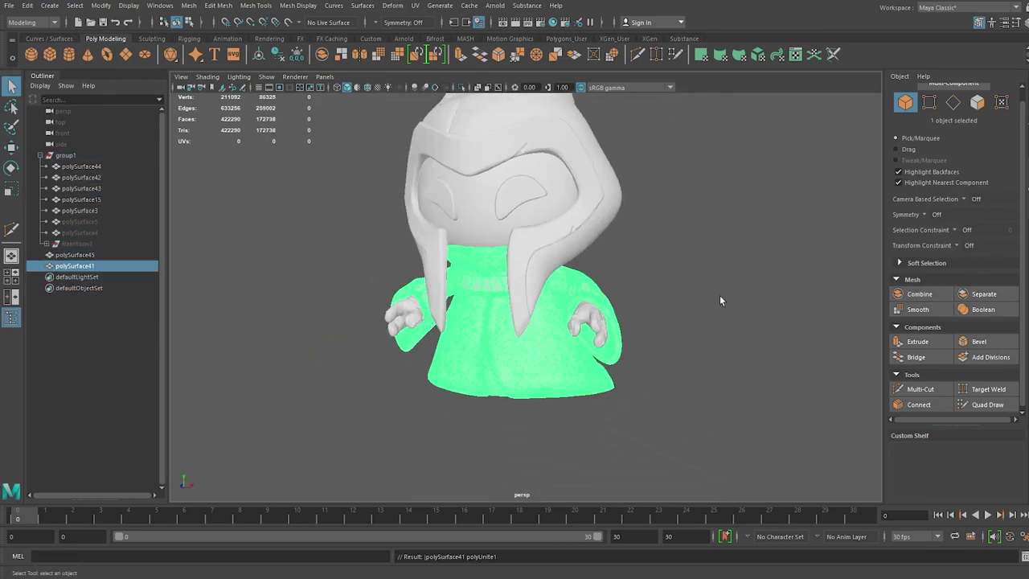
key("ctrl+h")
left_click(463, 271)
mouse_move(569, 251)
left_mouse_down("alt")
mouse_move(463, 272)
mouse_move(704, 284)
mouse_move(583, 292)
mouse_move(705, 279)
left_mouse_up("alt")
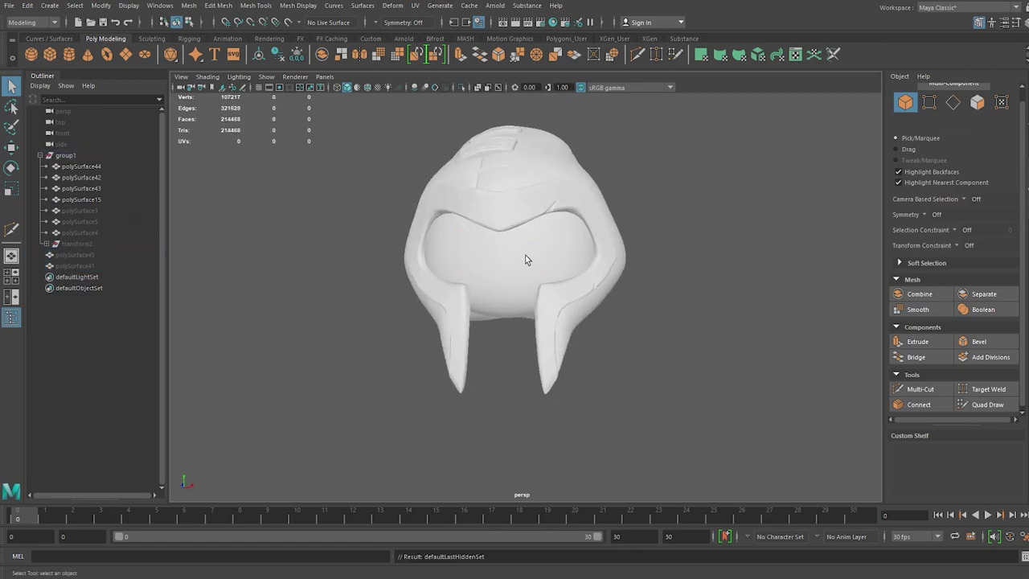
Combine the hood pieces into one mesh and select the merged hood.
left_click_drag(526, 259, 474, 241, "alt")
left_click(474, 241)
left_click(512, 275)
mouse_move(512, 275)
left_mouse_down("alt")
mouse_move(556, 295)
mouse_move(724, 297)
left_mouse_up("alt")
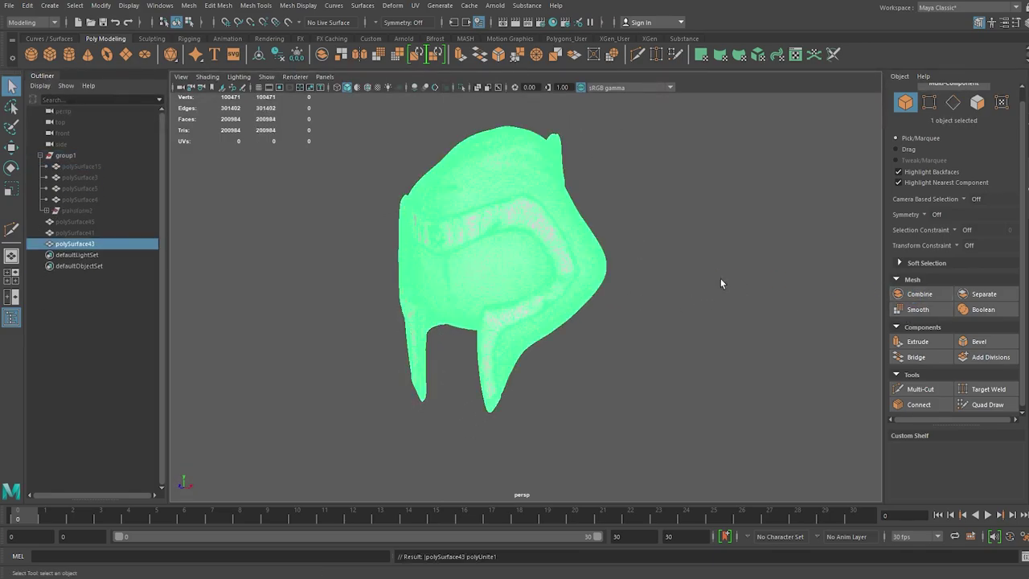
left_click(63, 222)
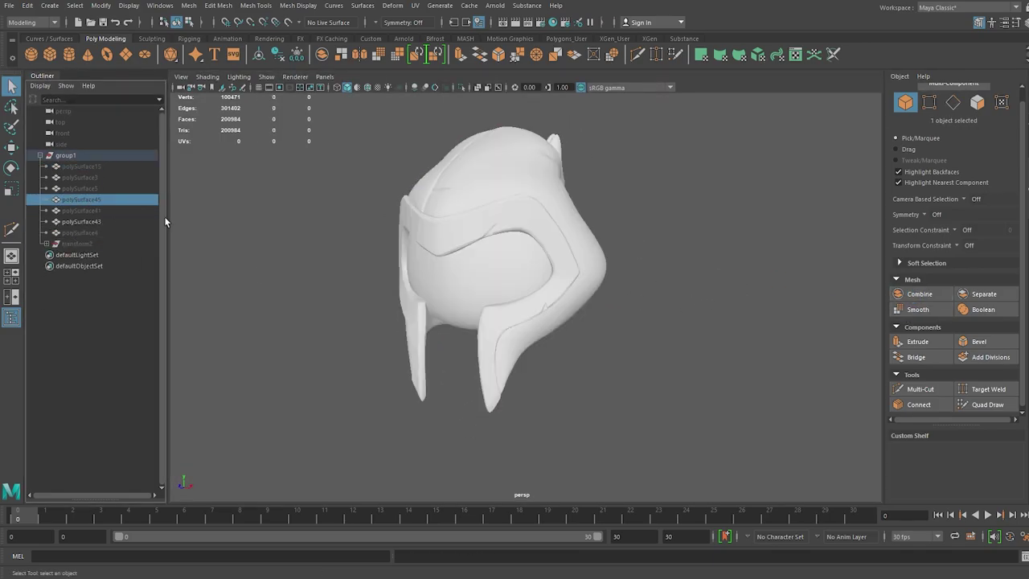
left_click(528, 207)
Make the hood live and Quad Draw a low-poly retopology over it.
left_click(288, 21)
left_click(986, 404)
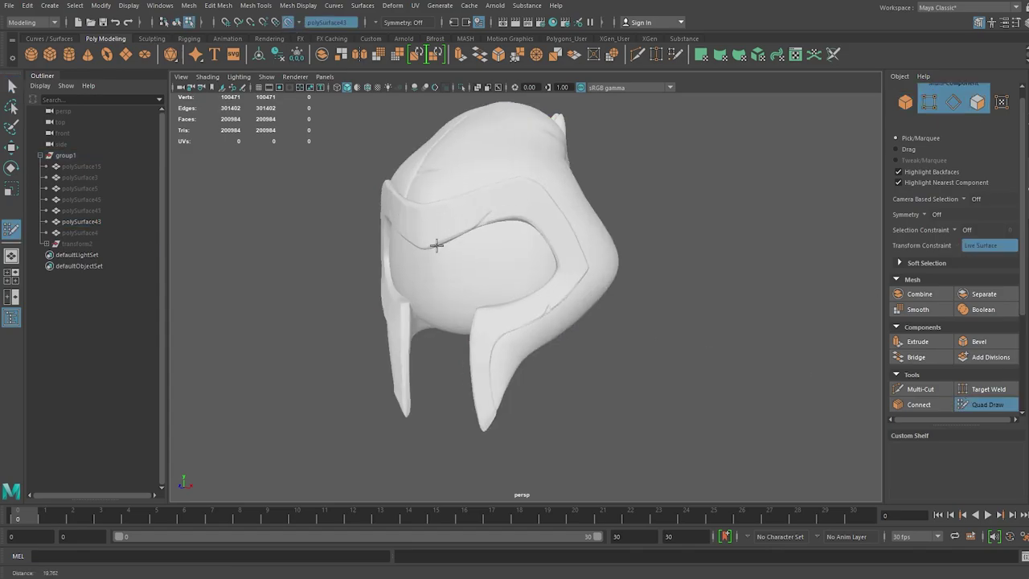
right_click_drag(429, 243, 545, 356, "alt")
left_click_drag(546, 356, 466, 271, "alt")
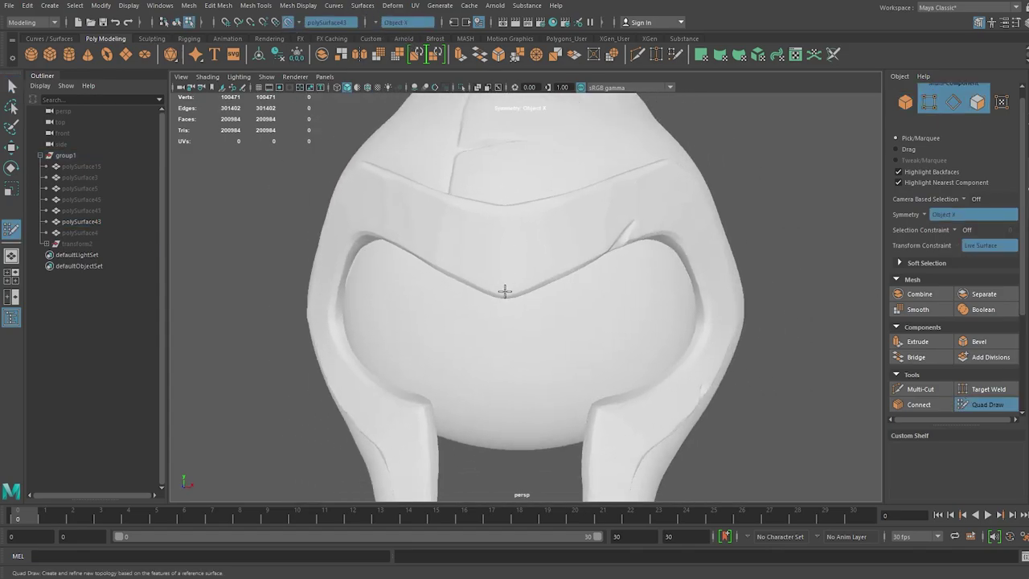
left_click(565, 230, "shift")
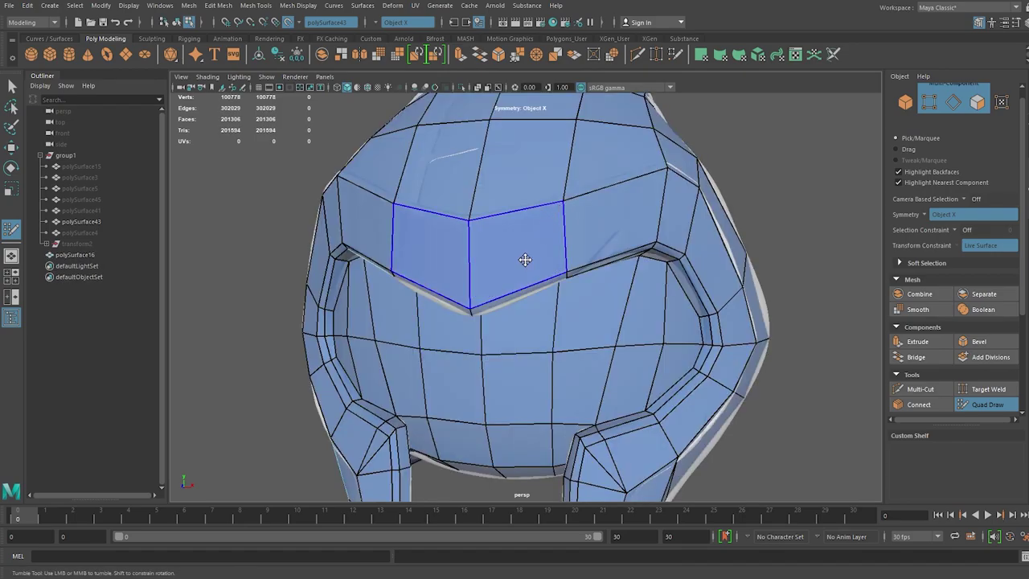
scroll(787, 263, "down", 5)
mouse_move(788, 262)
left_mouse_down("alt")
mouse_move(768, 232)
mouse_move(500, 303)
mouse_move(385, 349)
mouse_move(741, 248)
mouse_move(753, 284)
mouse_move(680, 303)
left_mouse_up("alt")
Exit Quad Draw, turn off the live surface, and hide the high-res hood.
key("q")
left_click(287, 26)
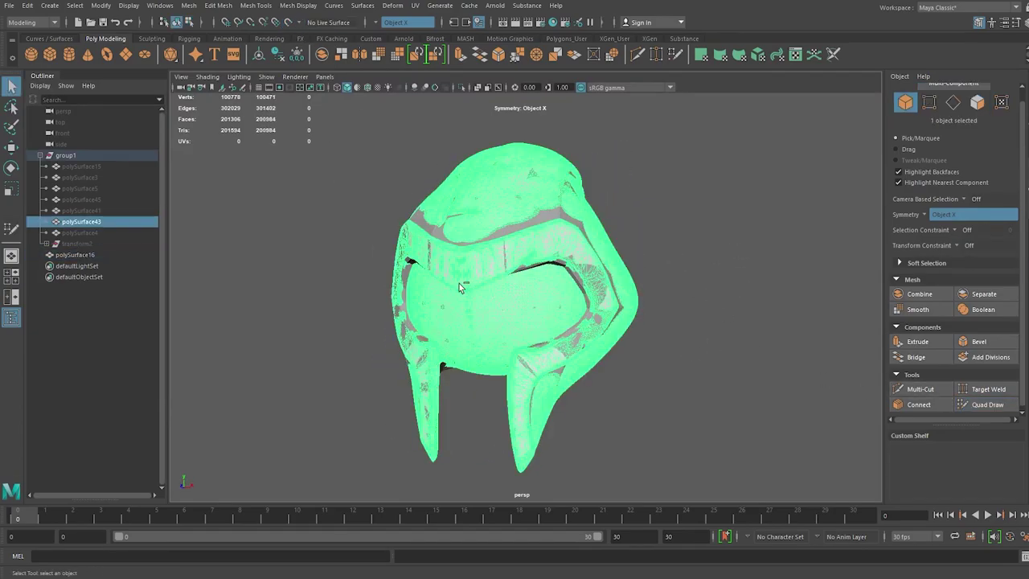
key("ctrl+h")
left_click(584, 289)
key("F10")
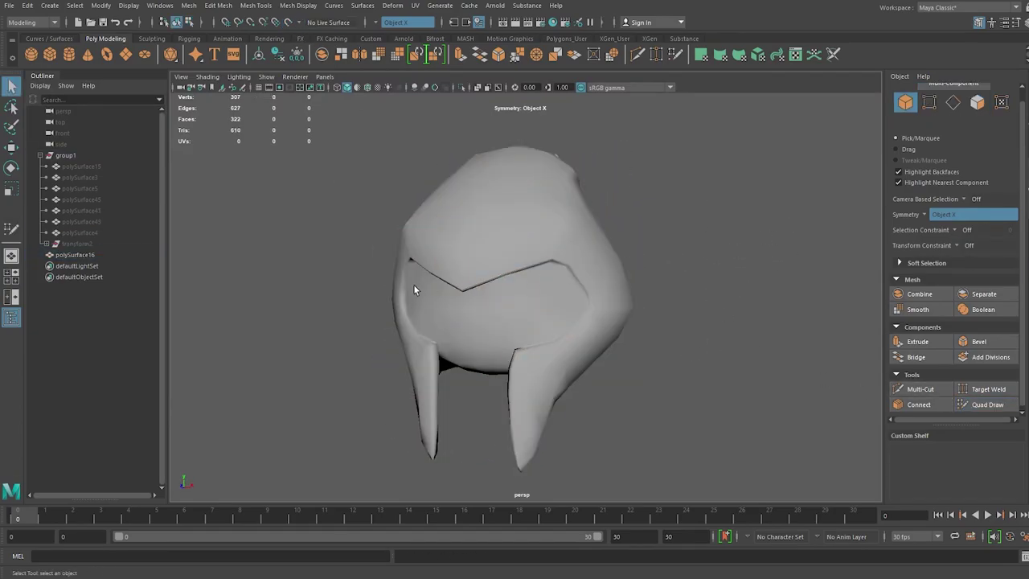
scroll(413, 284, "up", 4)
Select the first edge loops along the low-poly hood's rim and a prong.
scroll(554, 230, "up", 2)
mouse_move(554, 229)
left_mouse_down("alt")
mouse_move(485, 238)
mouse_move(381, 186)
left_mouse_up("alt")
double_click(382, 186)
left_click_drag(438, 284, 560, 260, "alt")
double_click(558, 298, "shift")
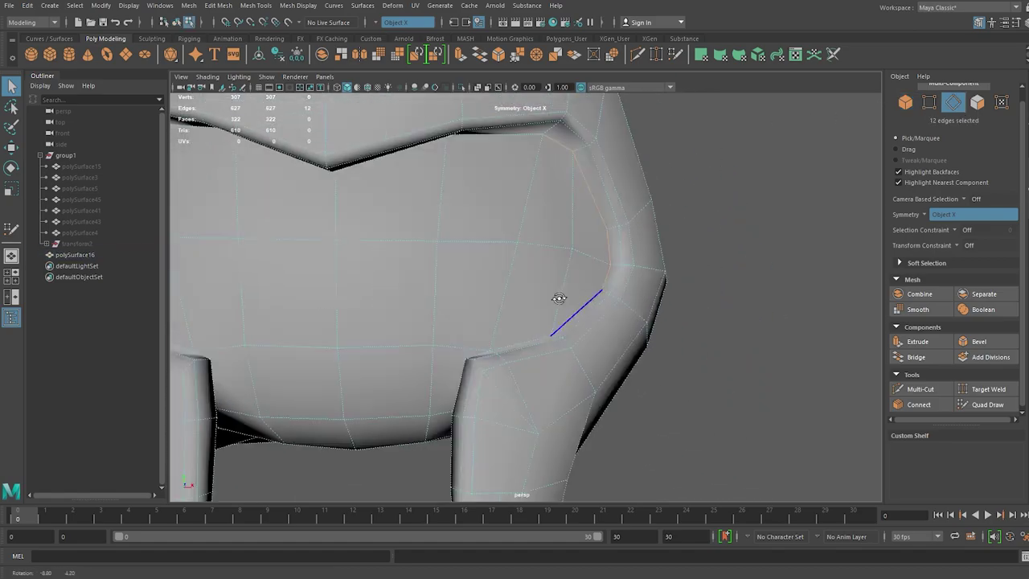
left_click_drag(558, 298, 504, 274, "alt")
left_click(511, 315, "shift")
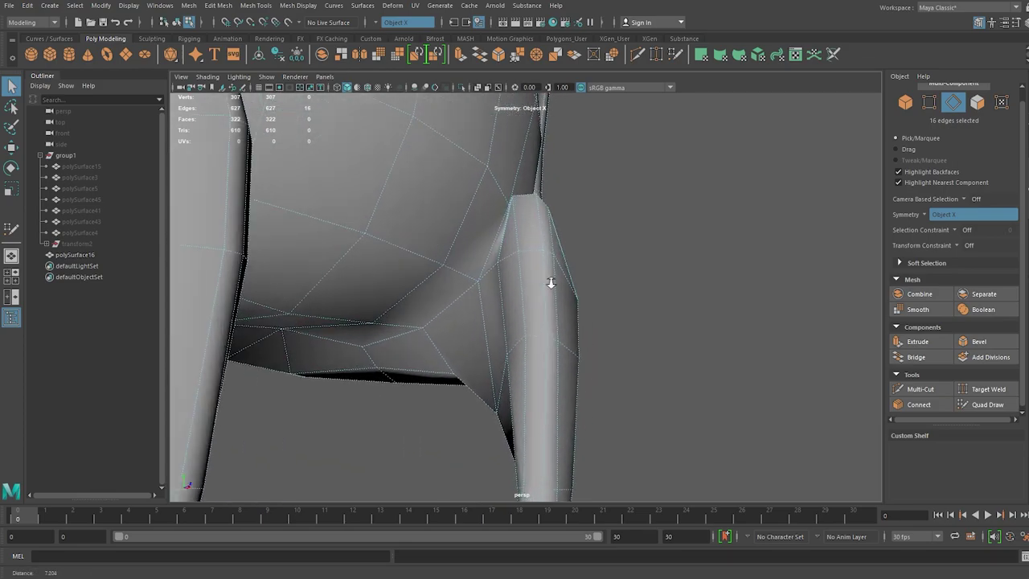
left_click_drag(511, 314, 581, 344, "alt")
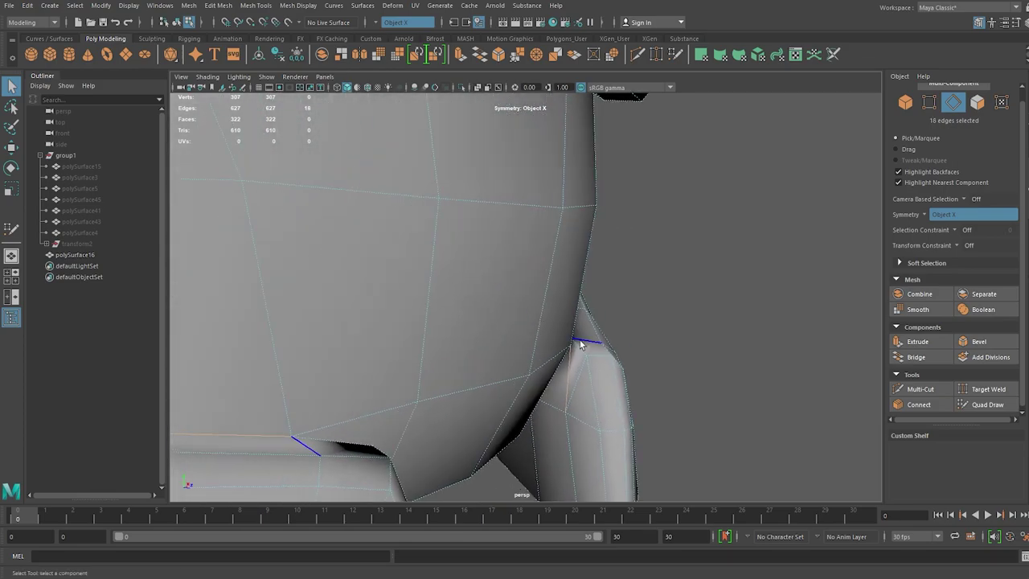
double_click(595, 379, "shift")
Add more prong edge loops and remove a stray edge from the selection.
left_click_drag(595, 379, 544, 303, "alt")
right_click_drag(544, 303, 637, 253, "alt")
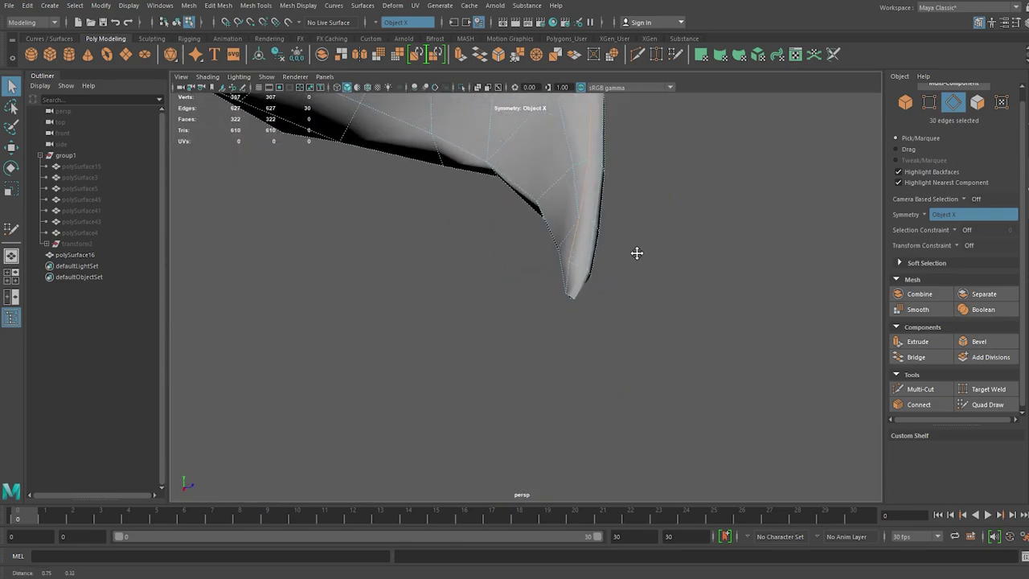
left_click_drag(637, 253, 596, 262, "alt")
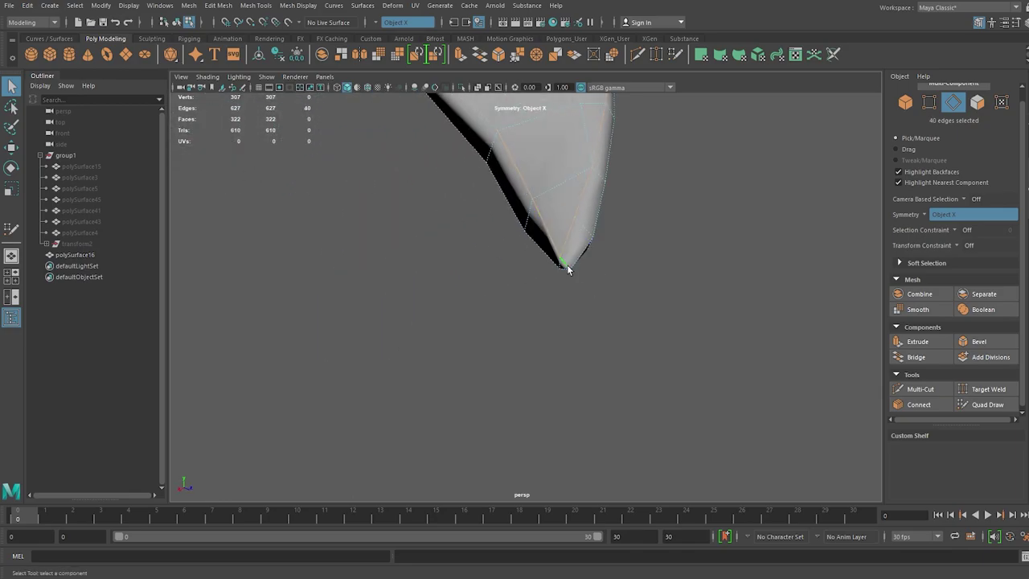
double_click(571, 230, "shift")
left_click_drag(570, 231, 510, 244, "alt")
scroll(356, 271, "up", 5)
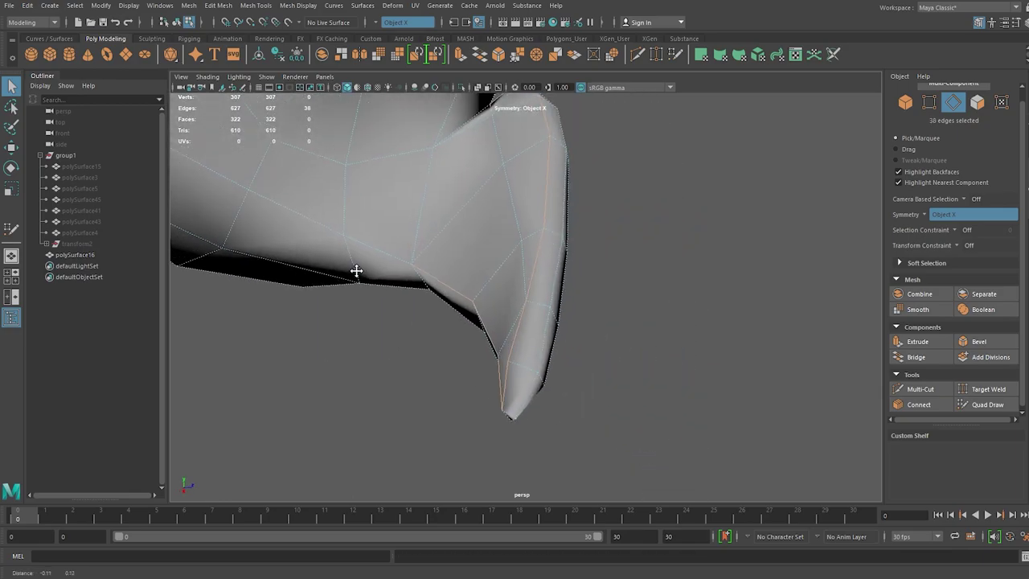
mouse_move(350, 241)
left_mouse_down("alt")
mouse_move(532, 282)
mouse_move(598, 250)
mouse_move(515, 329)
mouse_move(523, 323)
left_mouse_up("alt")
left_click(596, 249, "ctrl")
scroll(506, 333, "up", 3)
double_click(536, 340, "shift")
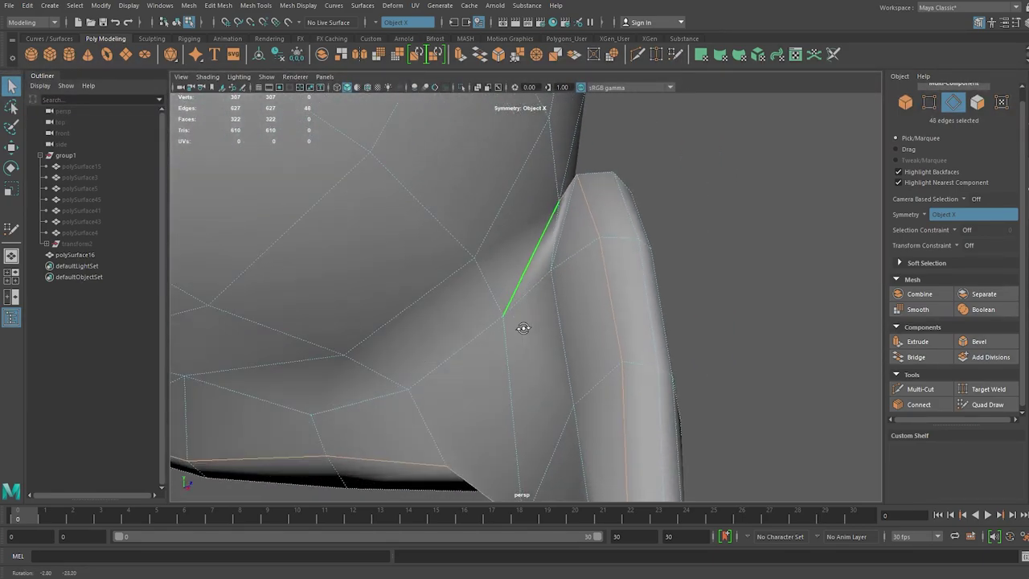
Add another hood edge loop, check both prongs from below, and return to object mode.
mouse_move(463, 352)
left_mouse_down("alt")
mouse_move(372, 352)
mouse_move(514, 359)
mouse_move(565, 345)
mouse_move(580, 395)
mouse_move(815, 272)
left_mouse_up("alt")
double_click(514, 359, "shift")
right_click_drag(815, 273, 782, 263, "shift")
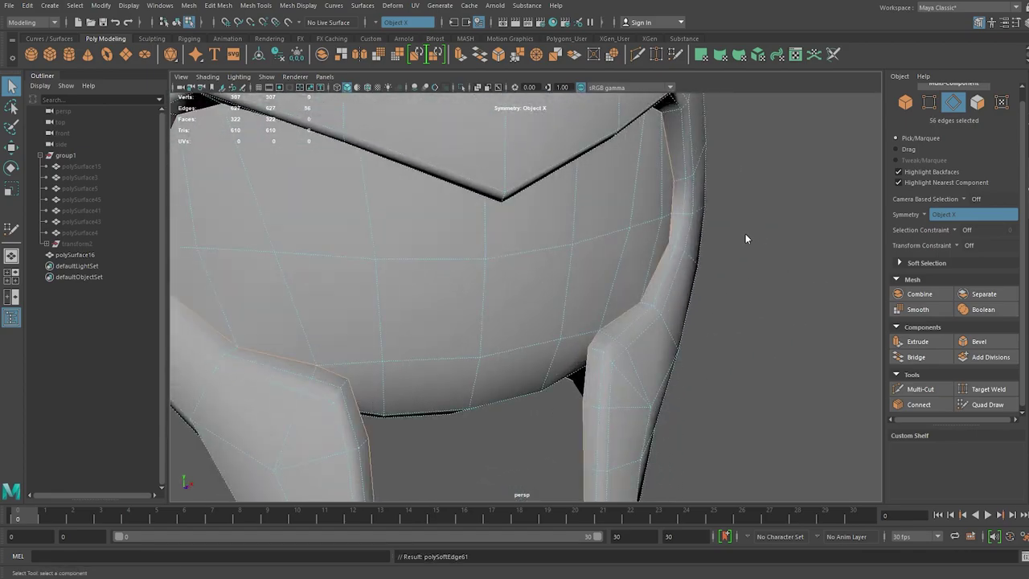
mouse_move(737, 236)
left_mouse_down("alt")
mouse_move(726, 328)
mouse_move(719, 216)
mouse_move(651, 309)
mouse_move(796, 294)
left_mouse_up("alt")
key("F8")
middle_click_drag(611, 336, 630, 250, "alt")
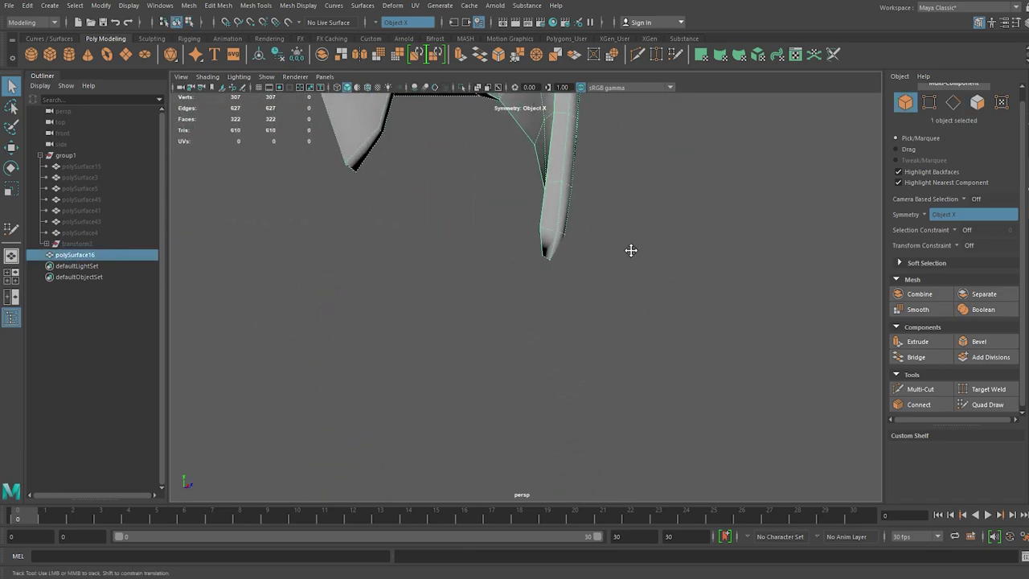
mouse_move(631, 250)
left_mouse_down("alt")
mouse_move(640, 266)
mouse_move(684, 254)
mouse_move(673, 201)
mouse_move(856, 295)
mouse_move(565, 314)
mouse_move(450, 354)
left_mouse_up("alt")
Pick edges under the hood and near the prong tip, plus the eye-opening edge loop.
key("F10")
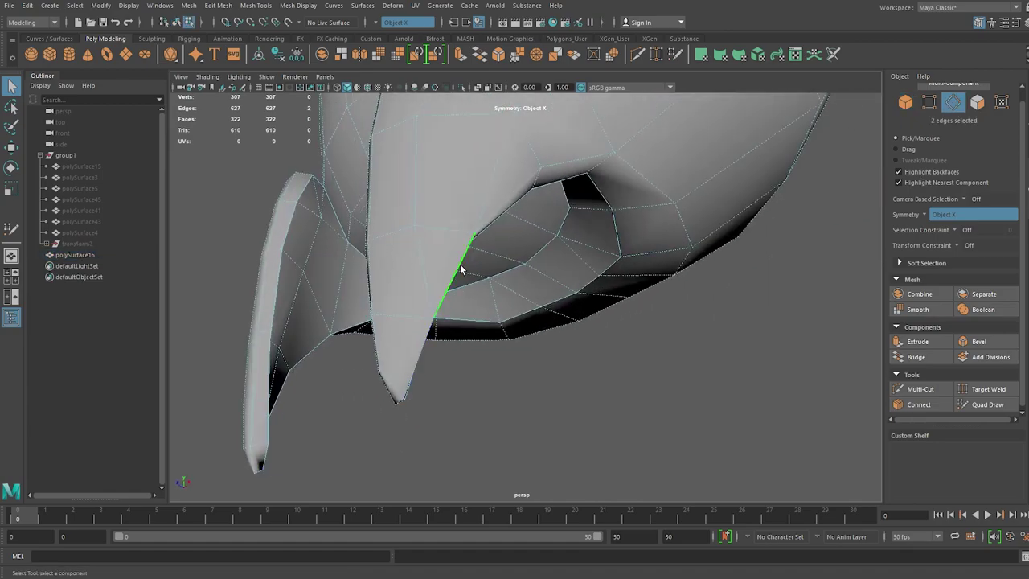
mouse_move(460, 269)
left_mouse_down("alt")
mouse_move(525, 374)
mouse_move(496, 356)
mouse_move(523, 375)
mouse_move(516, 338)
mouse_move(482, 379)
mouse_move(540, 323)
mouse_move(583, 305)
left_mouse_up("alt")
left_click(495, 356, "shift")
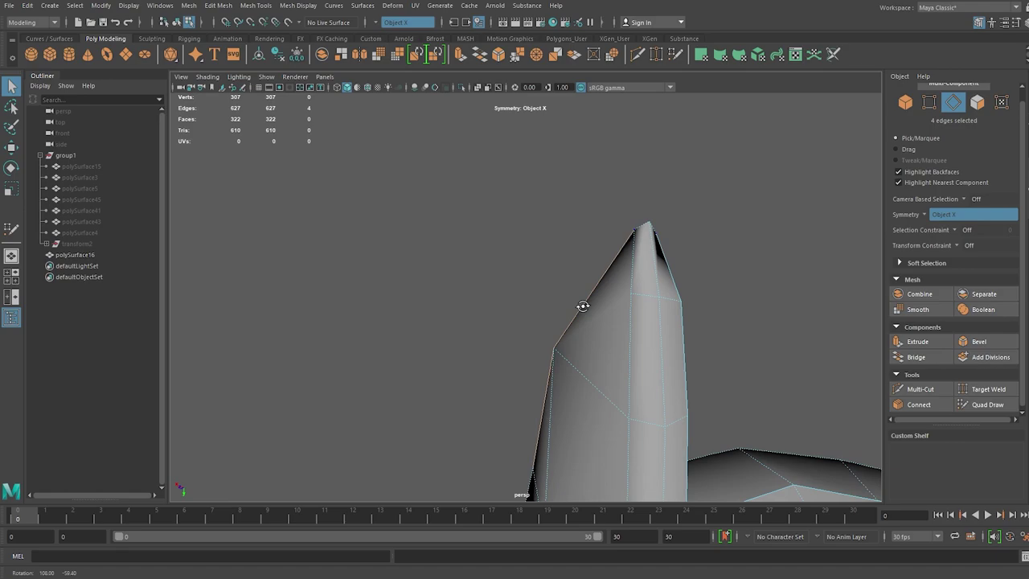
left_click(663, 234, "shift")
mouse_move(663, 234)
left_mouse_down("alt")
mouse_move(670, 230)
mouse_move(531, 229)
mouse_move(498, 282)
mouse_move(558, 284)
mouse_move(629, 248)
mouse_move(726, 236)
mouse_move(581, 234)
mouse_move(620, 252)
mouse_move(705, 241)
mouse_move(568, 305)
mouse_move(587, 314)
mouse_move(588, 295)
mouse_move(700, 310)
mouse_move(545, 256)
left_mouse_up("alt")
double_click(607, 173)
mouse_move(607, 173)
left_mouse_down("alt")
mouse_move(523, 278)
mouse_move(558, 201)
mouse_move(822, 291)
mouse_move(589, 302)
mouse_move(594, 317)
mouse_move(728, 327)
mouse_move(531, 356)
mouse_move(562, 266)
mouse_move(415, 365)
left_mouse_up("alt")
Select the low-poly hood and pick an edge at the horn base.
key("F8")
left_click(415, 365)
scroll(514, 306, "up", 3)
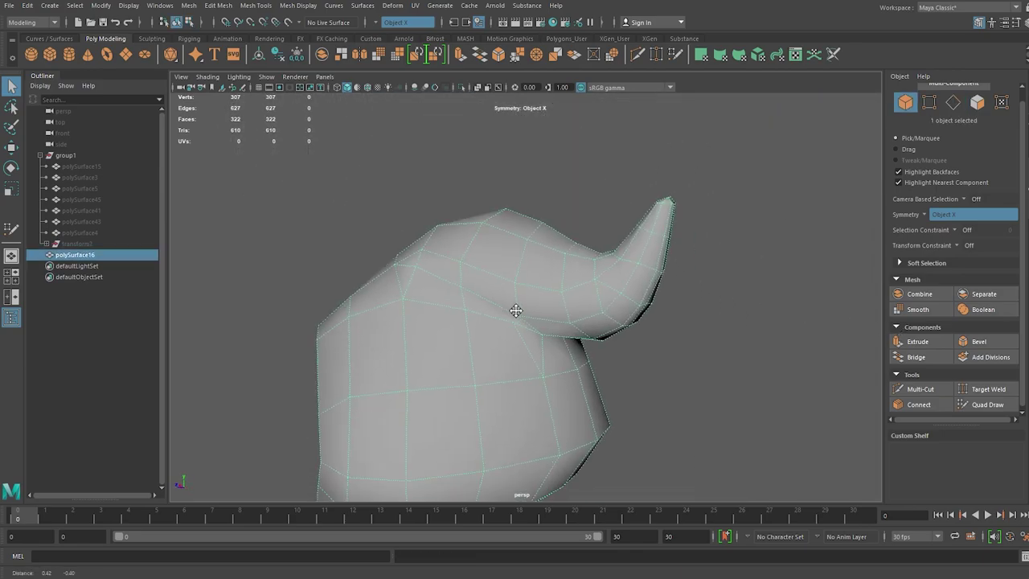
scroll(560, 313, "up", 3)
left_click_drag(516, 313, 485, 338, "alt")
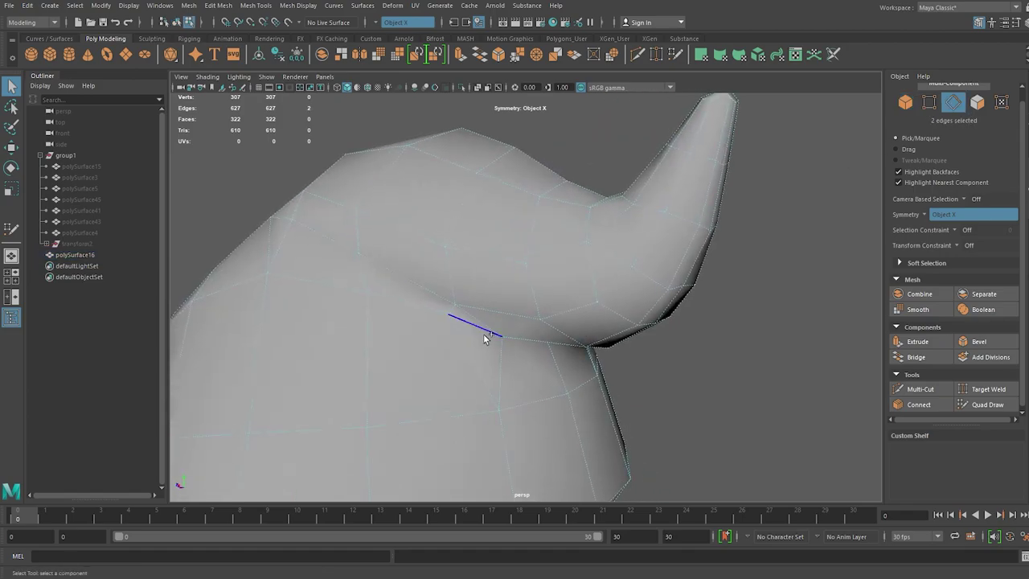
left_click(434, 314, "shift")
scroll(434, 314, "down", 5)
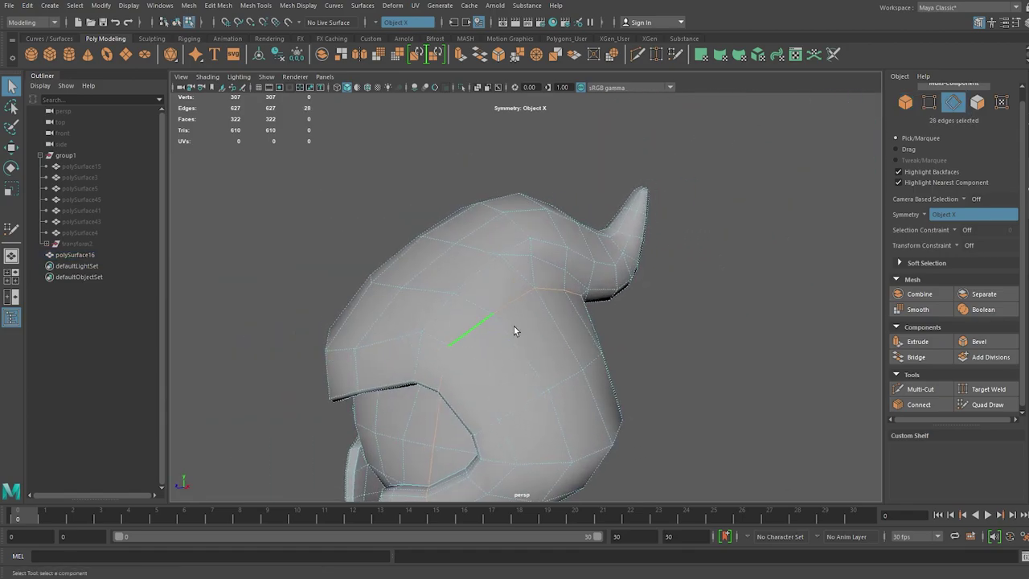
Add the brim edges and edge loops, then return to object mode.
left_click(509, 300, "shift")
scroll(558, 227, "up", 3)
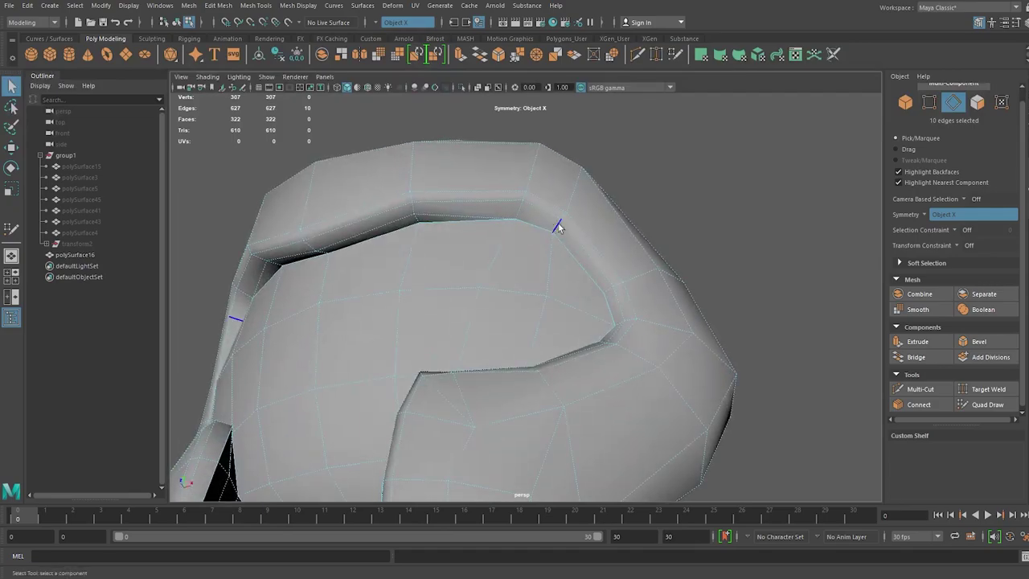
double_click(565, 233, "shift")
mouse_move(564, 233)
left_mouse_down("alt")
mouse_move(672, 232)
mouse_move(522, 271)
mouse_move(533, 246)
mouse_move(676, 214)
mouse_move(746, 260)
mouse_move(615, 294)
mouse_move(700, 322)
left_mouse_up("alt")
double_click(620, 300, "shift")
mouse_move(657, 348)
left_mouse_down("alt")
mouse_move(488, 266)
mouse_move(488, 295)
mouse_move(395, 298)
mouse_move(542, 287)
mouse_move(677, 303)
left_mouse_up("alt")
double_click(489, 265, "shift")
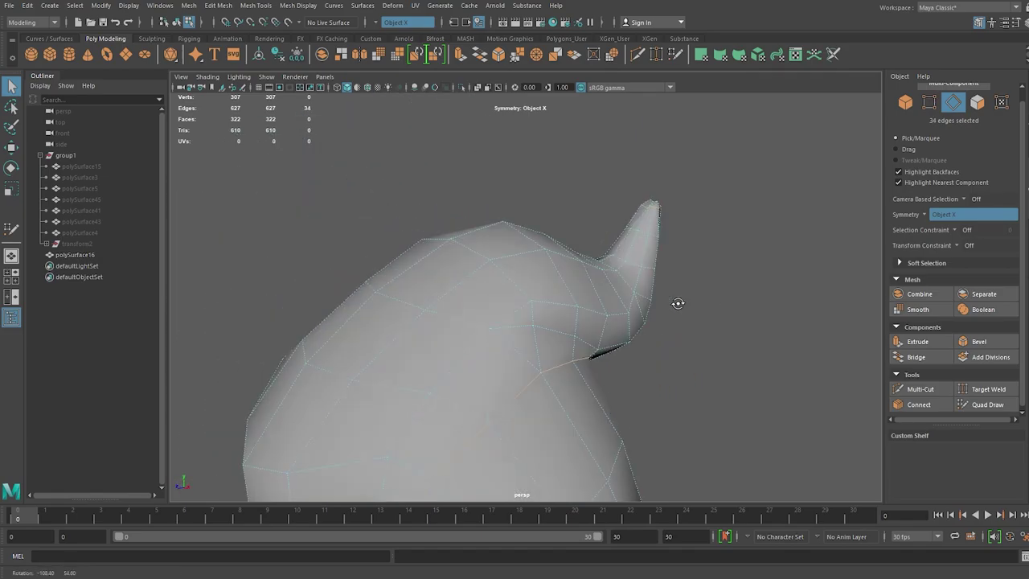
key("F8")
mouse_move(760, 302)
left_mouse_down("alt")
mouse_move(535, 338)
mouse_move(624, 321)
mouse_move(747, 326)
mouse_move(671, 318)
mouse_move(797, 310)
mouse_move(512, 326)
left_mouse_up("alt")
Hide the low-poly hood, frame the finished ear meshes, and exit Quad Draw.
left_click(514, 329)
key("ctrl+h")
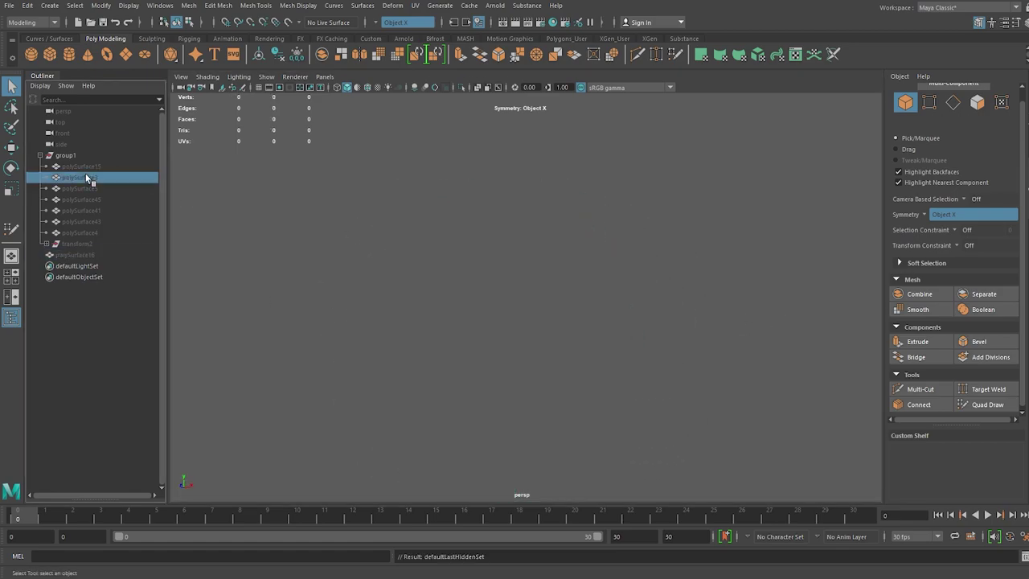
key("f")
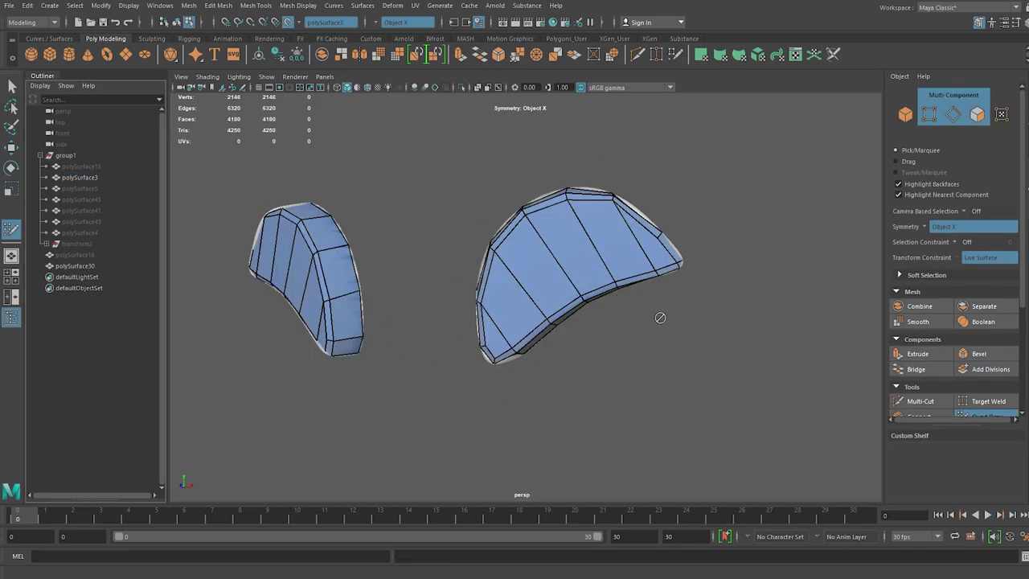
left_click_drag(659, 317, 553, 248, "alt")
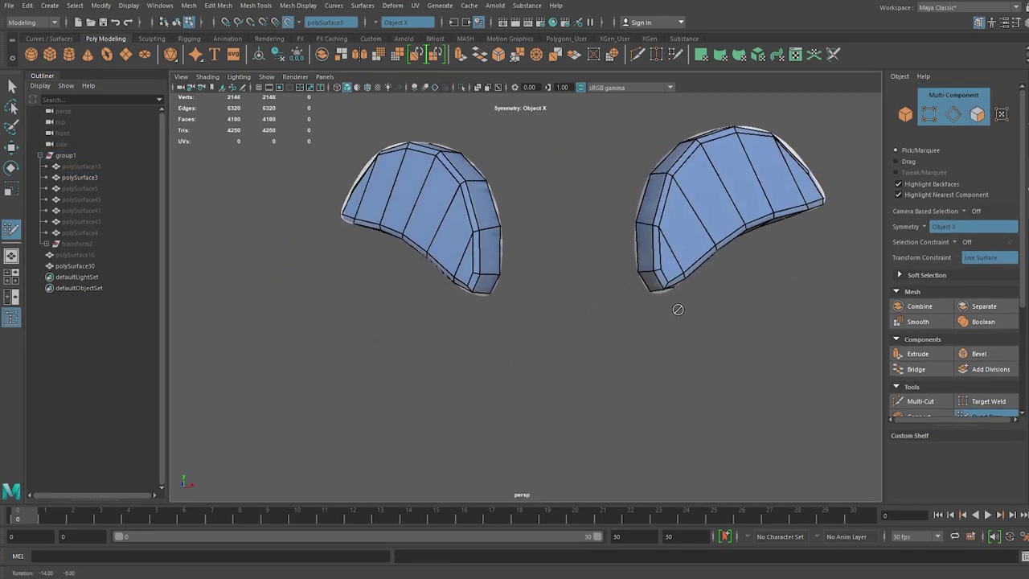
key("q")
scroll(553, 248, "down", 3)
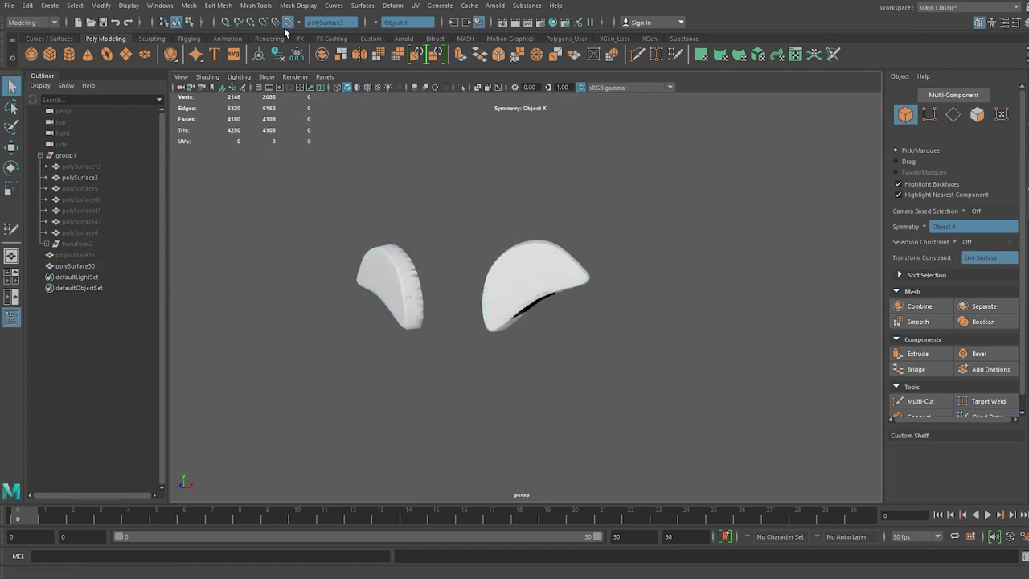
Hide the sculpted high-res ears and unhide the polySurface5 horn sculpt.
key("ctrl+h")
mouse_move(522, 278)
left_mouse_down("alt")
mouse_move(620, 301)
mouse_move(705, 291)
mouse_move(619, 265)
left_mouse_up("alt")
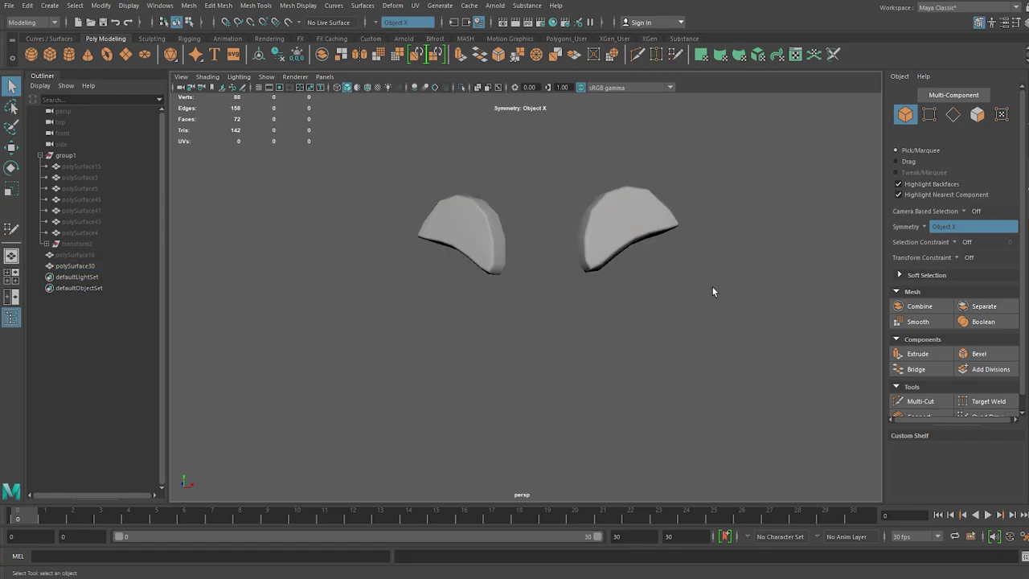
mouse_move(712, 292)
left_mouse_down("alt")
mouse_move(700, 316)
mouse_move(603, 300)
mouse_move(608, 270)
left_mouse_up("alt")
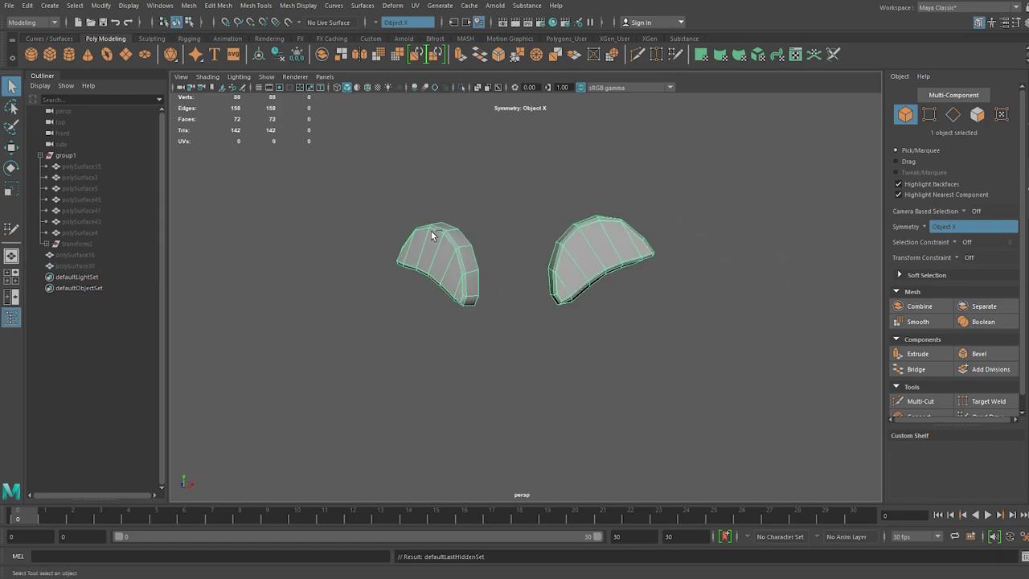
left_click(79, 188)
key("shift+h")
right_click_drag(241, 281, 315, 245, "alt")
Make the horn sculpt live and Quad Draw a low-poly horn retopology.
right_click_drag(443, 232, 539, 343, "alt")
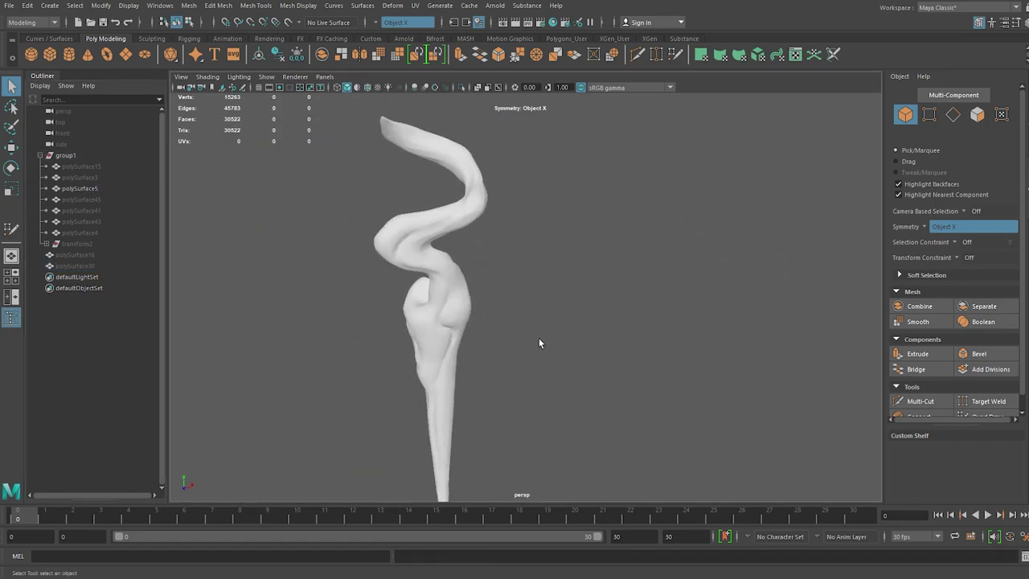
mouse_move(492, 304)
left_mouse_down("alt")
mouse_move(645, 337)
mouse_move(527, 341)
mouse_move(523, 228)
left_mouse_up("alt")
left_click(287, 22)
left_click(985, 415)
right_click_drag(523, 227, 571, 349, "alt")
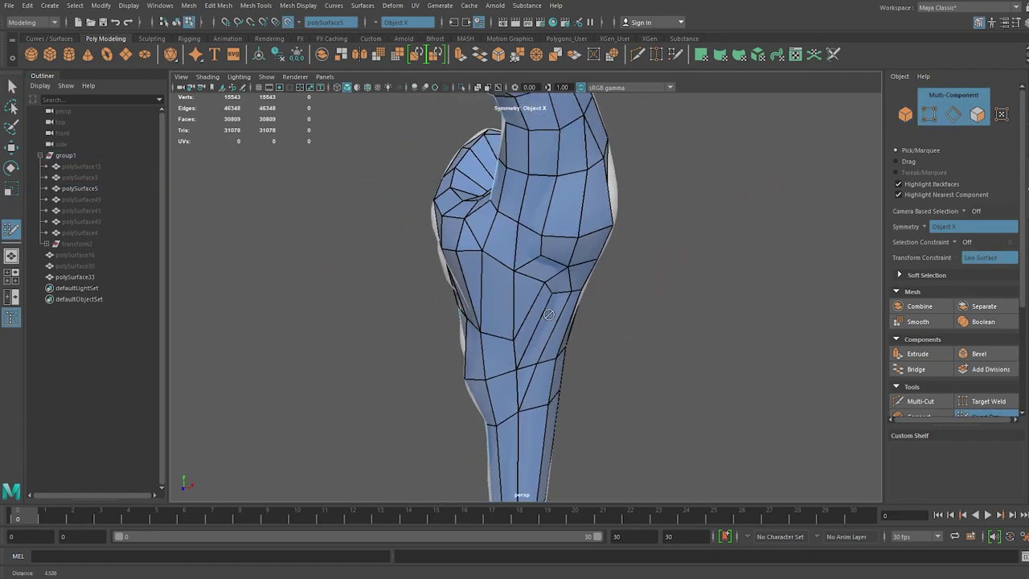
right_click_drag(548, 314, 386, 305, "alt")
mouse_move(386, 306)
left_mouse_down("alt")
mouse_move(253, 298)
mouse_move(236, 330)
left_mouse_up("alt")
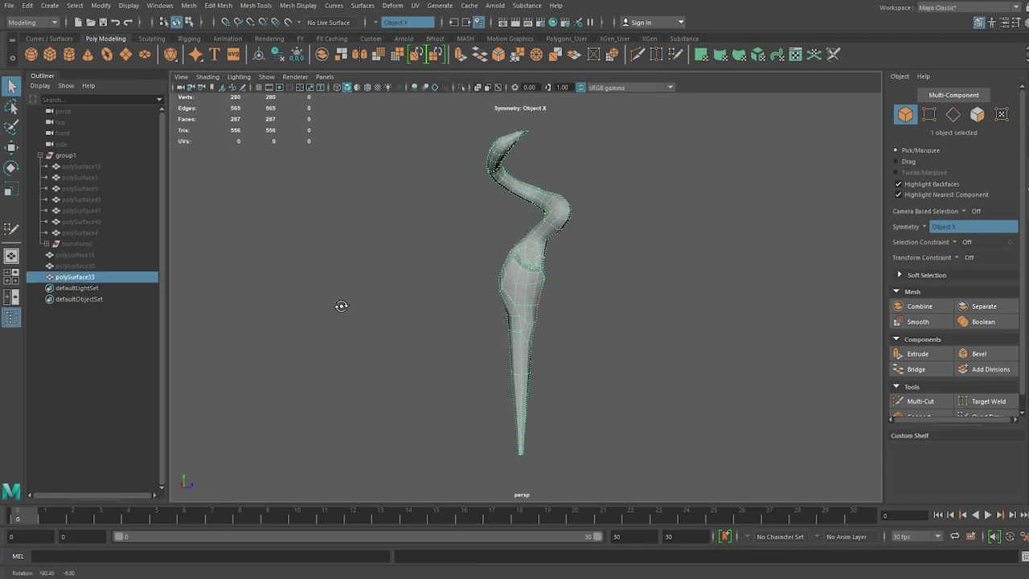
Select an edge loop around the horn and inspect its bottom cap and tapered part.
right_click_drag(372, 312, 573, 305, "alt")
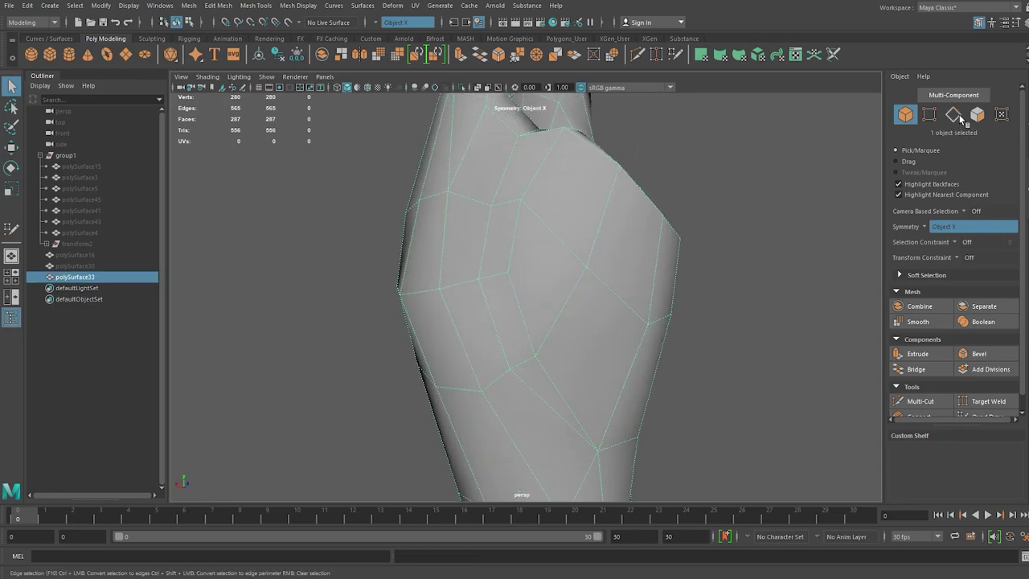
double_click(424, 322)
left_click_drag(429, 319, 602, 254, "alt")
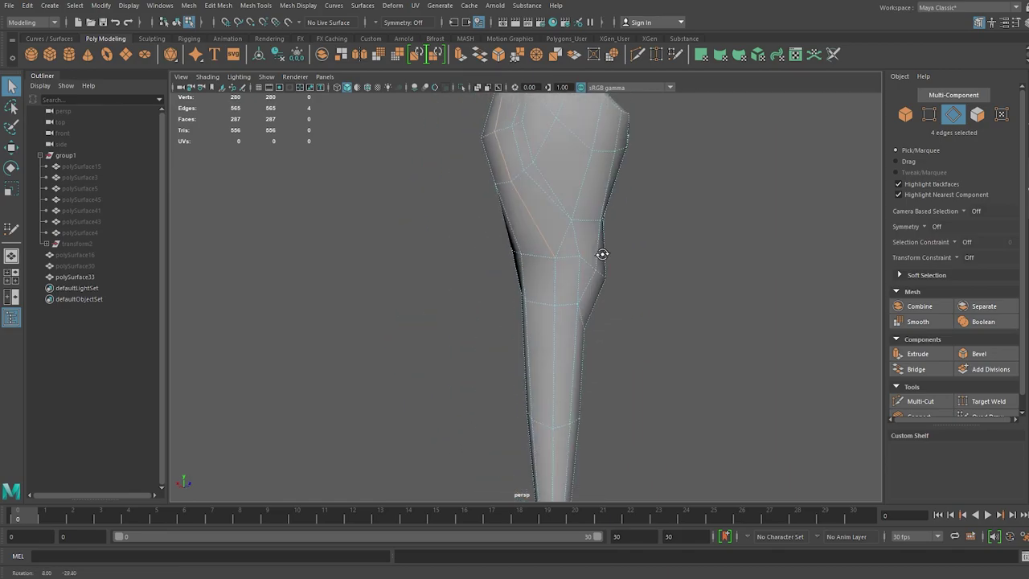
mouse_move(552, 288)
middle_mouse_down("alt")
mouse_move(528, 230)
mouse_move(493, 466)
mouse_move(462, 338)
mouse_move(509, 224)
mouse_move(511, 175)
middle_mouse_up("alt")
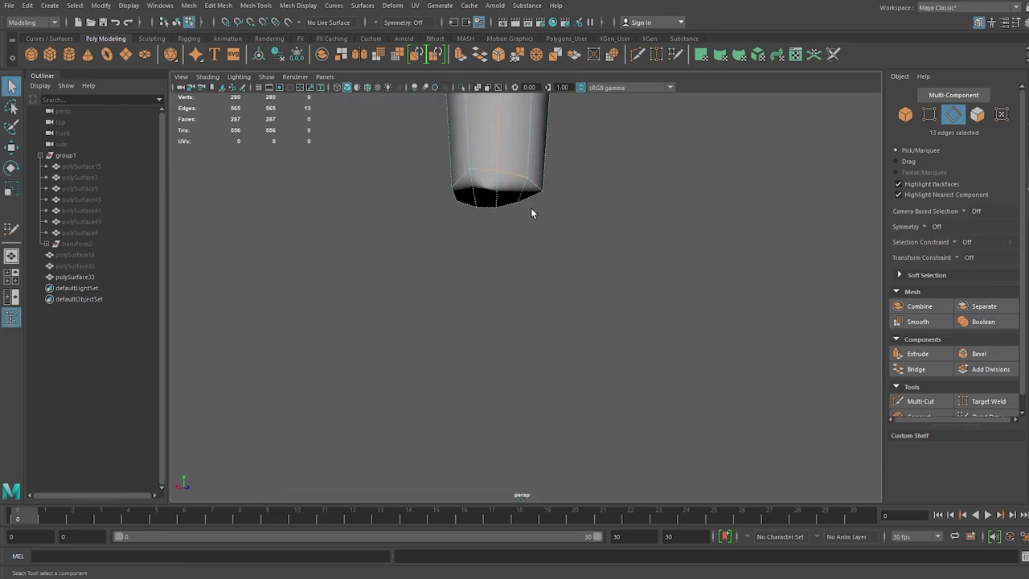
mouse_move(454, 197)
left_mouse_down("alt")
mouse_move(521, 260)
mouse_move(716, 281)
mouse_move(498, 268)
mouse_move(624, 247)
left_mouse_up("alt")
middle_click_drag(624, 248, 367, 496, "alt")
mouse_move(368, 495)
left_mouse_down("alt")
mouse_move(408, 285)
mouse_move(482, 289)
left_mouse_up("alt")
Check the loops around the horn's bend, add another loop, then clear the selection.
middle_click_drag(482, 290, 588, 284, "alt")
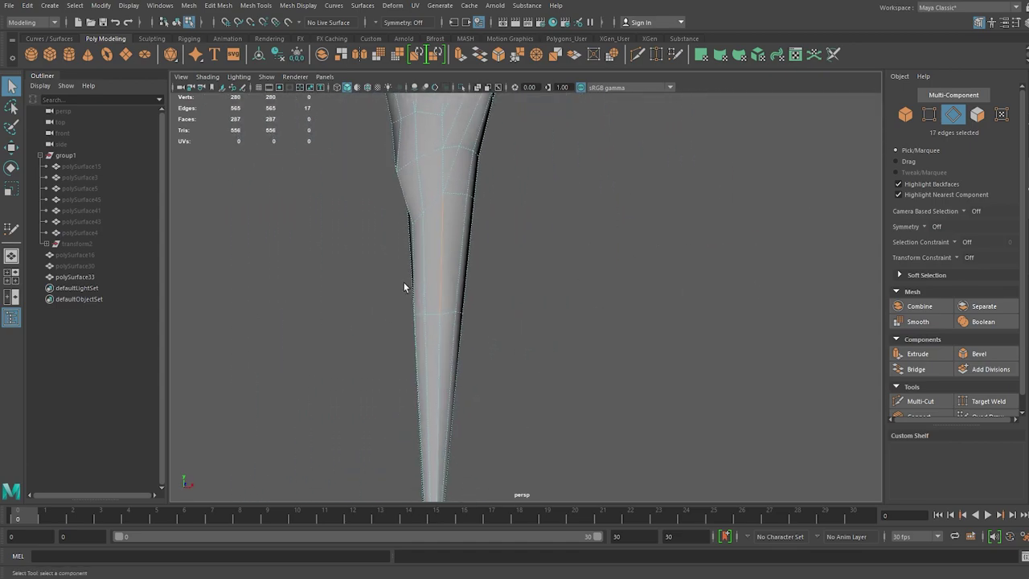
mouse_move(588, 283)
left_mouse_down("alt")
mouse_move(479, 300)
mouse_move(471, 310)
mouse_move(511, 359)
mouse_move(558, 277)
mouse_move(509, 281)
left_mouse_up("alt")
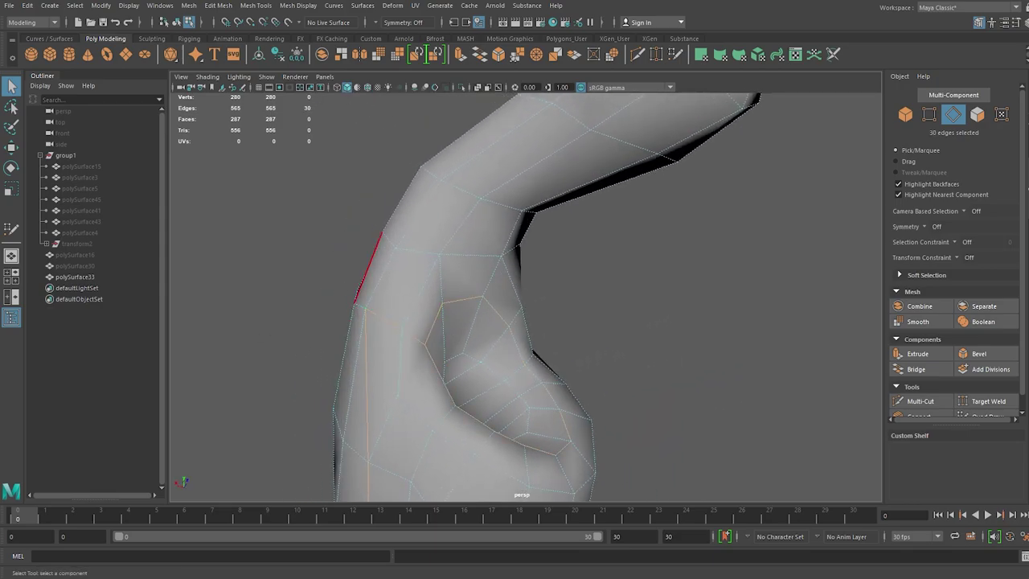
mouse_move(476, 263)
left_mouse_down("alt")
mouse_move(562, 158)
mouse_move(501, 222)
mouse_move(546, 220)
left_mouse_up("alt")
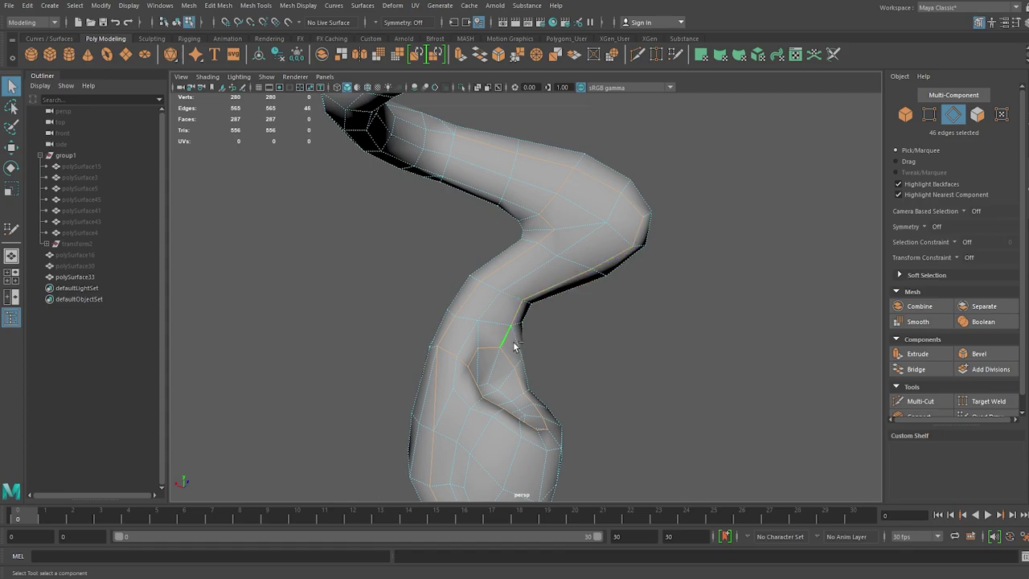
mouse_move(515, 345)
left_mouse_down("alt")
mouse_move(572, 312)
mouse_move(526, 257)
mouse_move(657, 356)
mouse_move(530, 230)
mouse_move(535, 298)
mouse_move(441, 278)
mouse_move(450, 289)
left_mouse_up("alt")
double_click(561, 260, "shift")
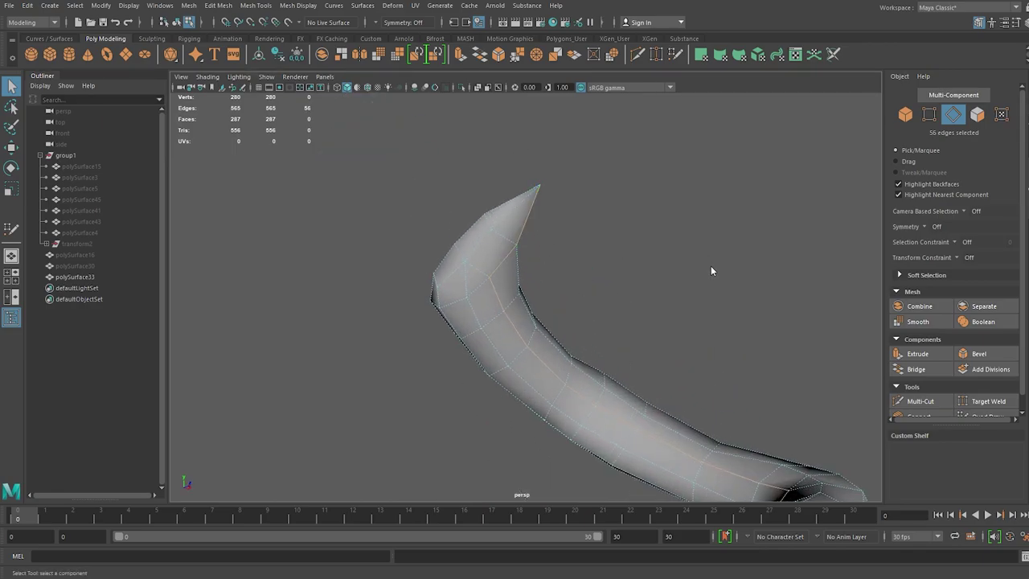
left_click(627, 281)
mouse_move(626, 281)
left_mouse_down("alt")
mouse_move(647, 324)
mouse_move(523, 303)
mouse_move(498, 276)
mouse_move(586, 282)
mouse_move(544, 298)
mouse_move(578, 268)
mouse_move(475, 289)
mouse_move(502, 217)
left_mouse_up("alt")
mouse_move(614, 261)
left_mouse_down("alt")
mouse_move(638, 266)
mouse_move(735, 241)
mouse_move(643, 306)
mouse_move(199, 294)
left_mouse_up("alt")
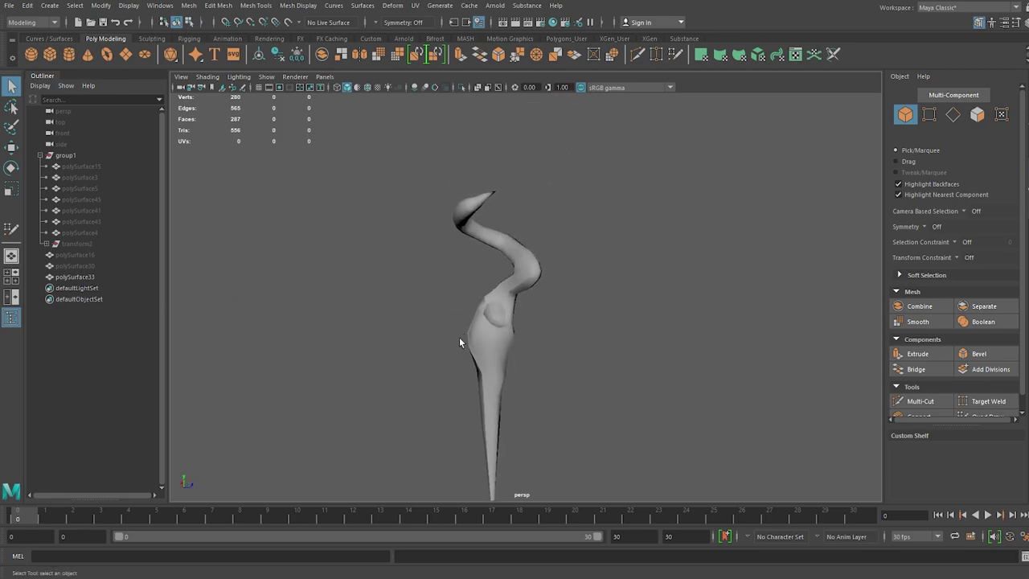
Hide the low-poly horn and unhide the hand sculpt.
left_click(77, 276)
key("ctrl+h")
left_click(90, 200)
key("shift+h")
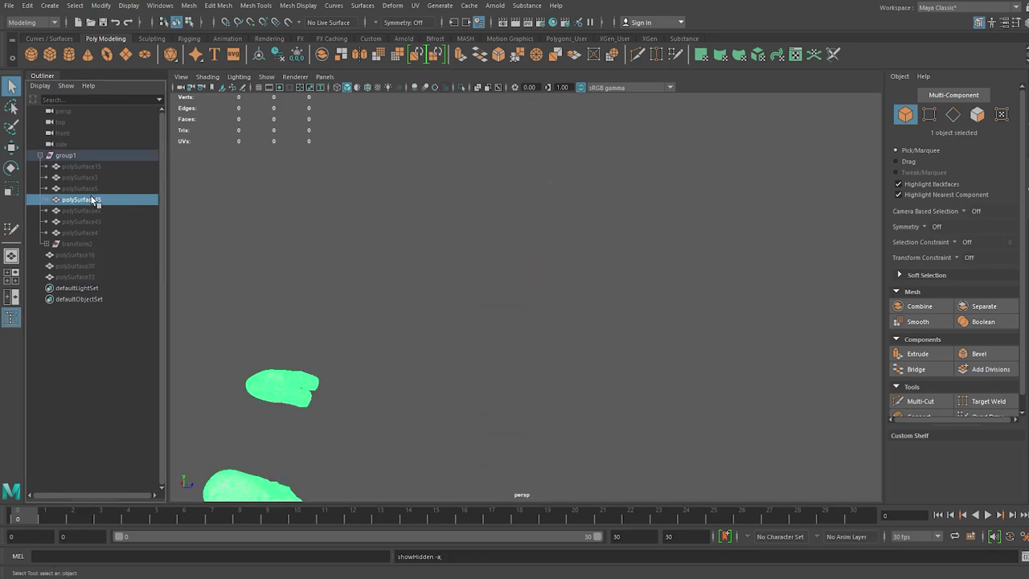
left_click_drag(337, 313, 405, 327, "alt")
right_click_drag(260, 272, 552, 247, "alt")
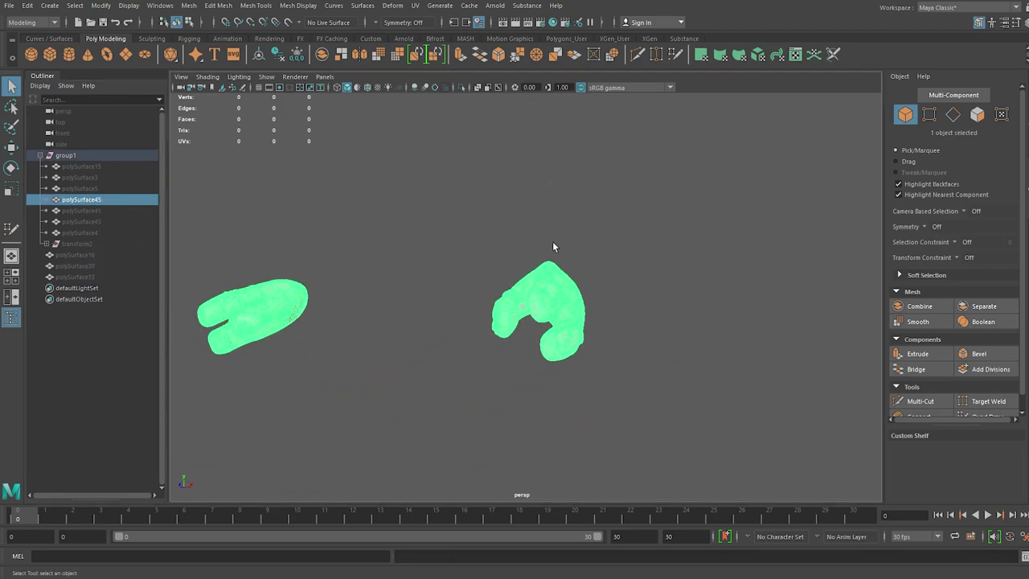
Make the hand sculpt live and Quad Draw its low-poly mitten mesh.
left_click(291, 23)
left_click(993, 416)
left_click_drag(648, 254, 498, 347, "alt")
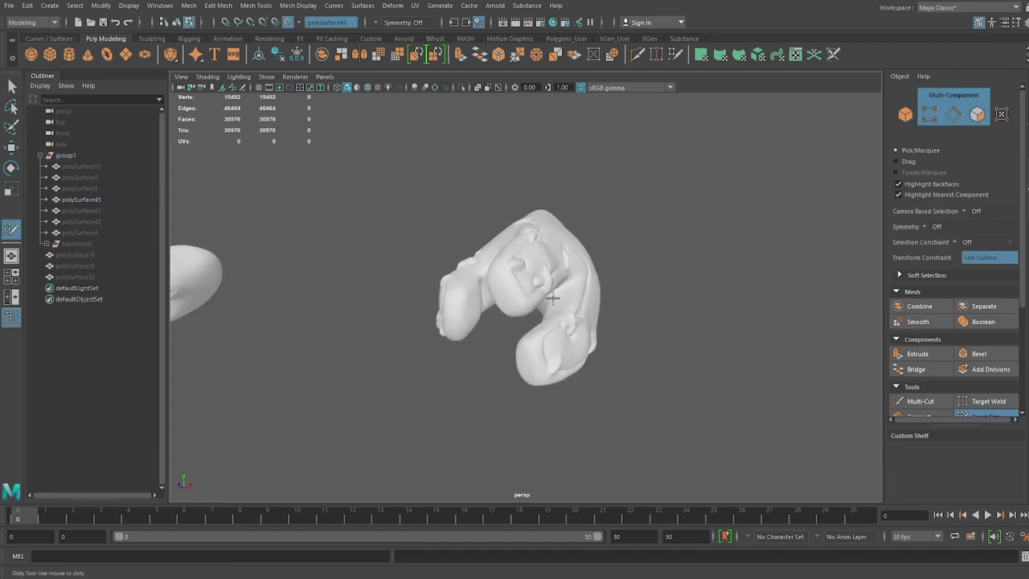
key("ctrl+shift+h")
mouse_move(760, 282)
left_mouse_down("alt")
mouse_move(494, 285)
mouse_move(689, 298)
mouse_move(707, 338)
left_mouse_up("alt")
key("q")
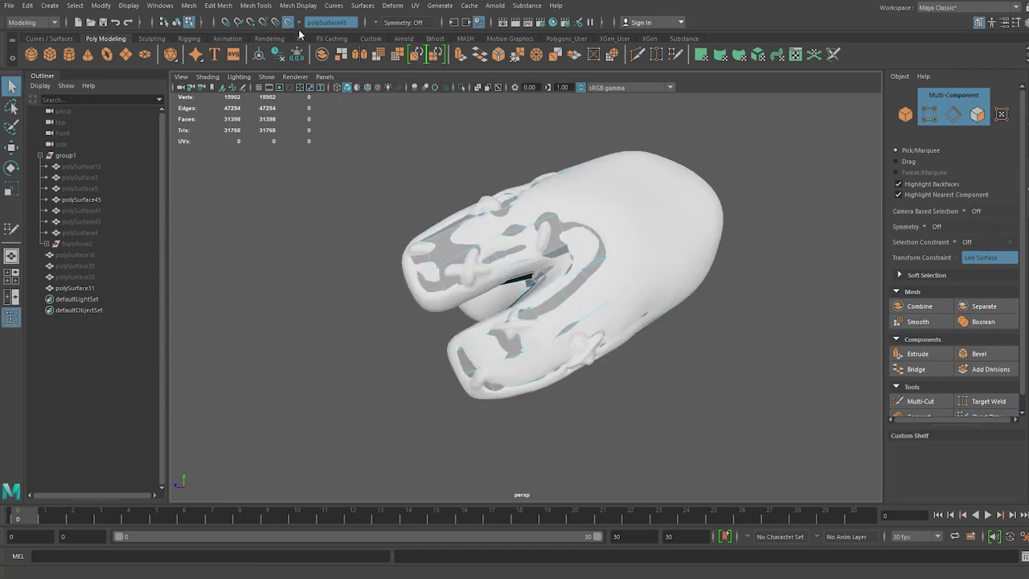
Hide the high-res hand sculpt and preview the low-poly hand smoothed.
left_click(667, 246)
key("ctrl+h")
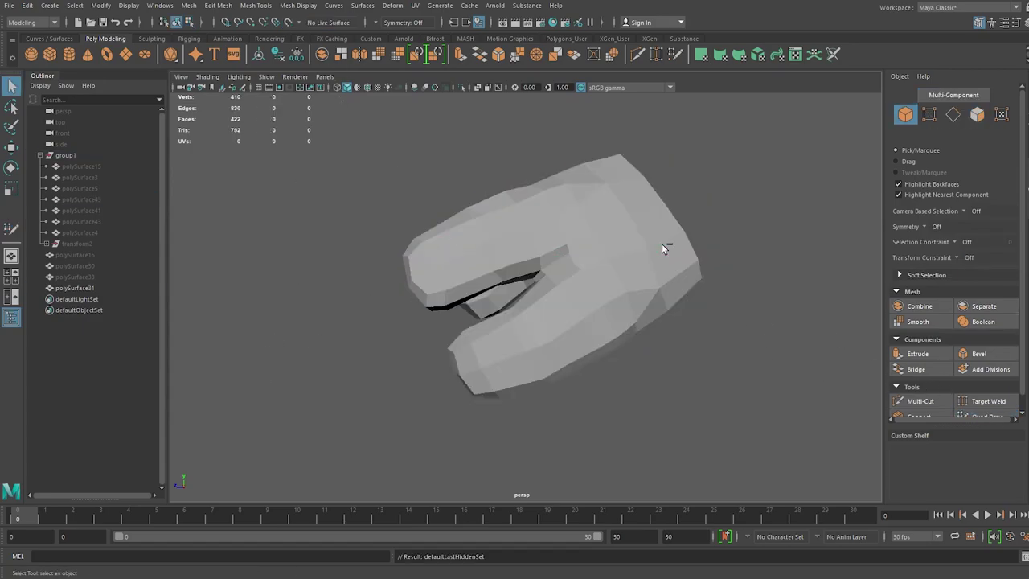
left_click(655, 247)
key("3")
left_click(760, 270)
Select the low-poly hand and return it to faceted low-poly display.
mouse_move(760, 271)
left_mouse_down("alt")
mouse_move(314, 300)
mouse_move(726, 243)
mouse_move(556, 298)
mouse_move(451, 288)
mouse_move(518, 256)
mouse_move(523, 270)
left_mouse_up("alt")
left_click(451, 288)
key("1")
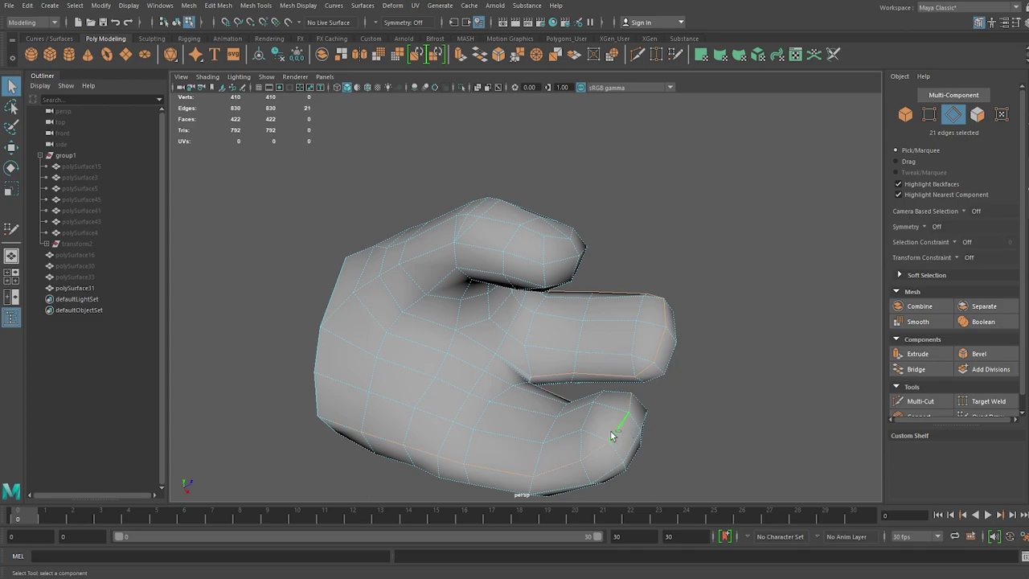
left_click_drag(611, 436, 528, 303, "alt")
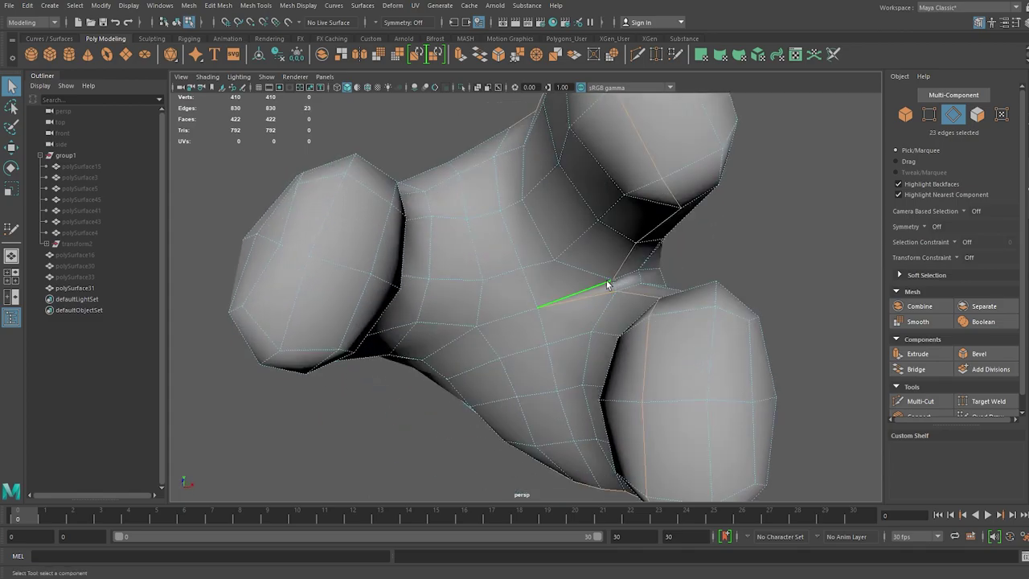
Pick edge loops between the fingers and thumb, then select the whole hand.
scroll(629, 289, "up", 5)
left_click(719, 198, "shift")
scroll(611, 285, "up", 2)
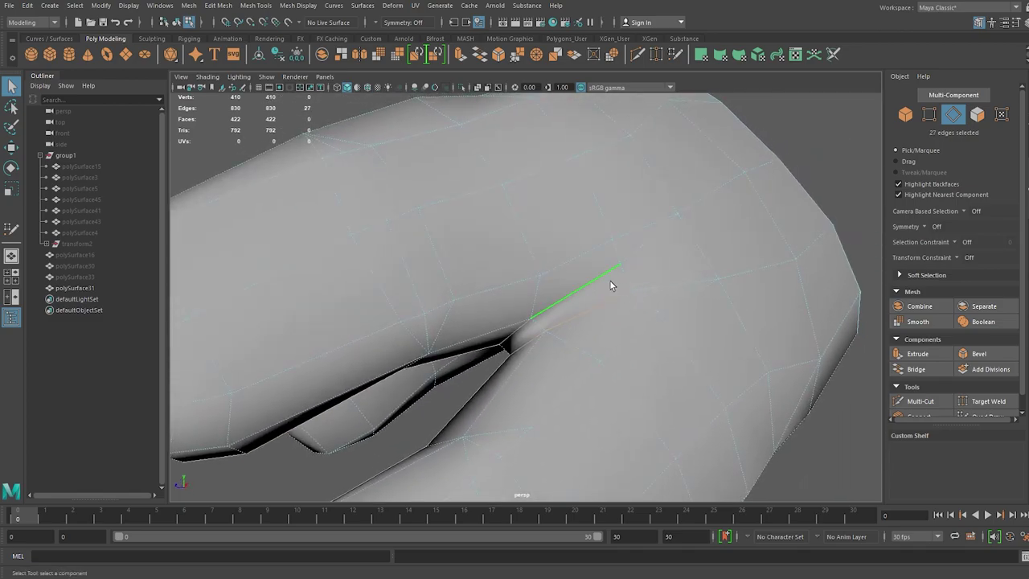
scroll(784, 274, "down", 5)
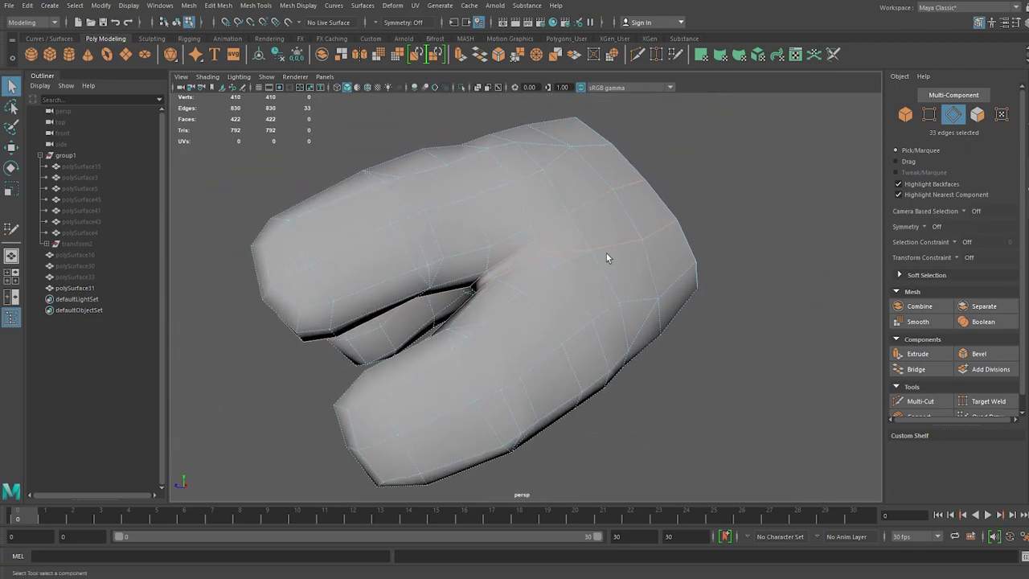
left_click_drag(606, 254, 761, 245, "alt")
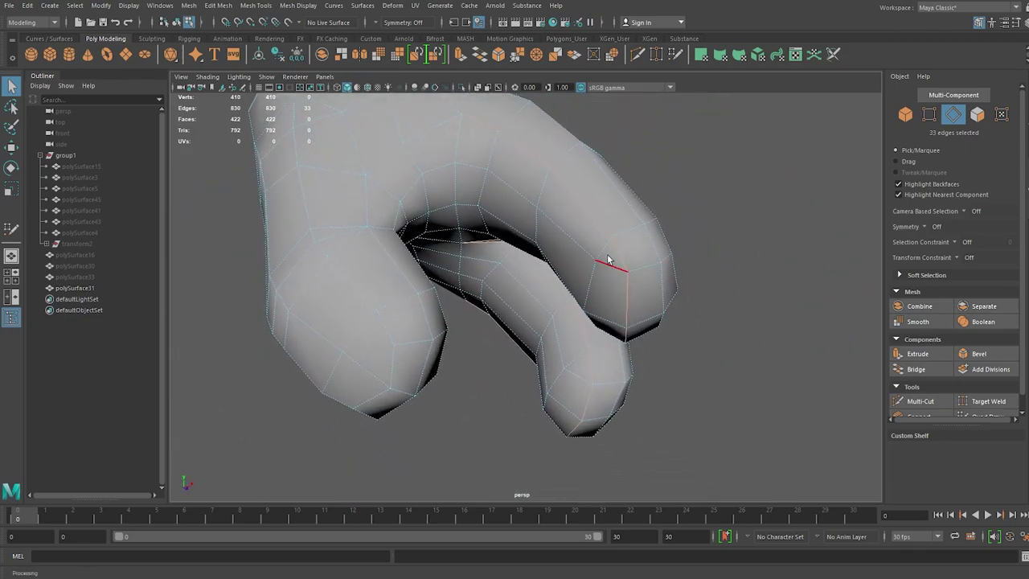
left_click(611, 263, "shift")
mouse_move(573, 243)
left_mouse_down("alt")
mouse_move(659, 314)
mouse_move(498, 171)
left_mouse_up("alt")
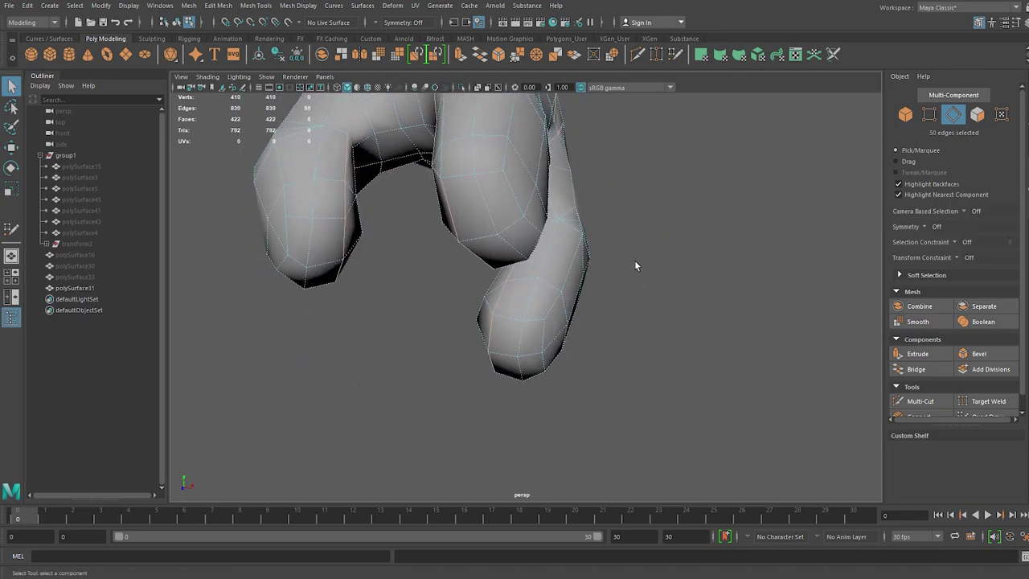
mouse_move(634, 266)
left_mouse_down("alt")
mouse_move(443, 184)
mouse_move(509, 212)
mouse_move(632, 184)
mouse_move(603, 315)
left_mouse_up("alt")
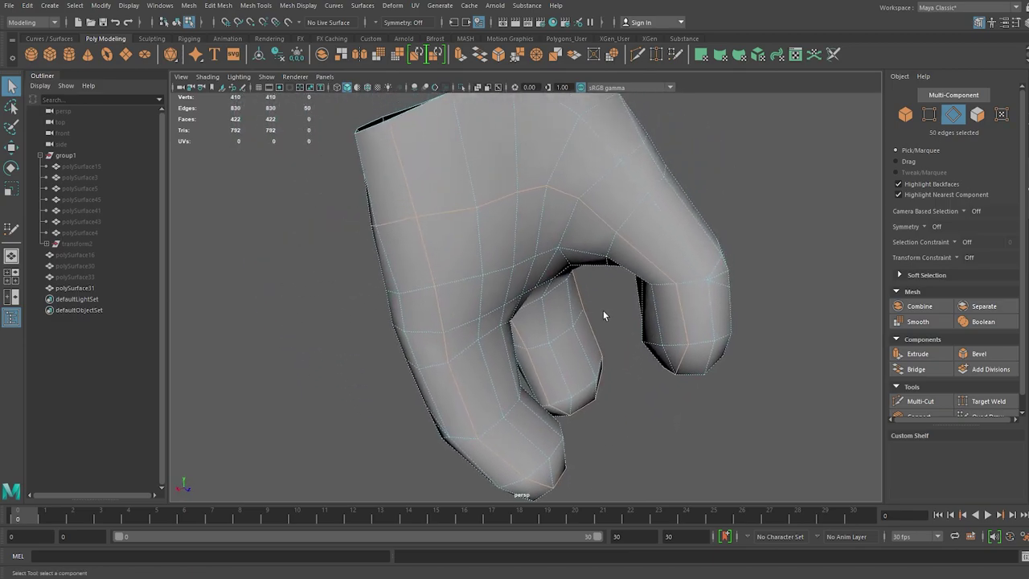
mouse_move(730, 457)
left_mouse_down("alt")
mouse_move(482, 292)
mouse_move(666, 294)
mouse_move(649, 271)
mouse_move(657, 318)
mouse_move(717, 248)
left_mouse_up("alt")
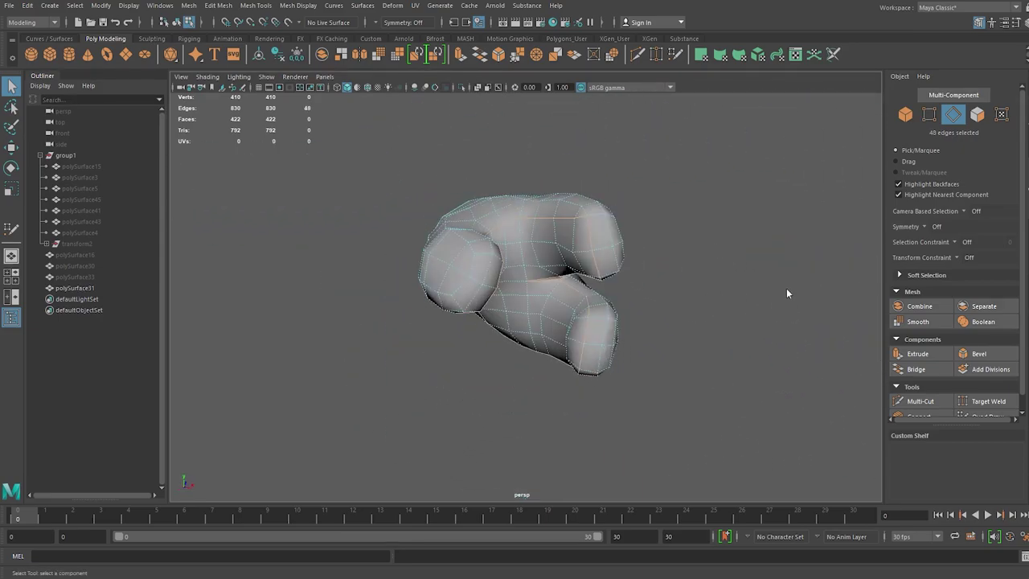
mouse_move(705, 287)
left_mouse_down("alt")
mouse_move(712, 338)
mouse_move(772, 281)
mouse_move(618, 243)
mouse_move(690, 270)
mouse_move(533, 300)
mouse_move(552, 200)
mouse_move(663, 318)
mouse_move(643, 289)
mouse_move(703, 319)
mouse_move(674, 239)
mouse_move(801, 236)
mouse_move(554, 300)
mouse_move(368, 372)
mouse_move(101, 328)
left_mouse_up("alt")
left_click(533, 301)
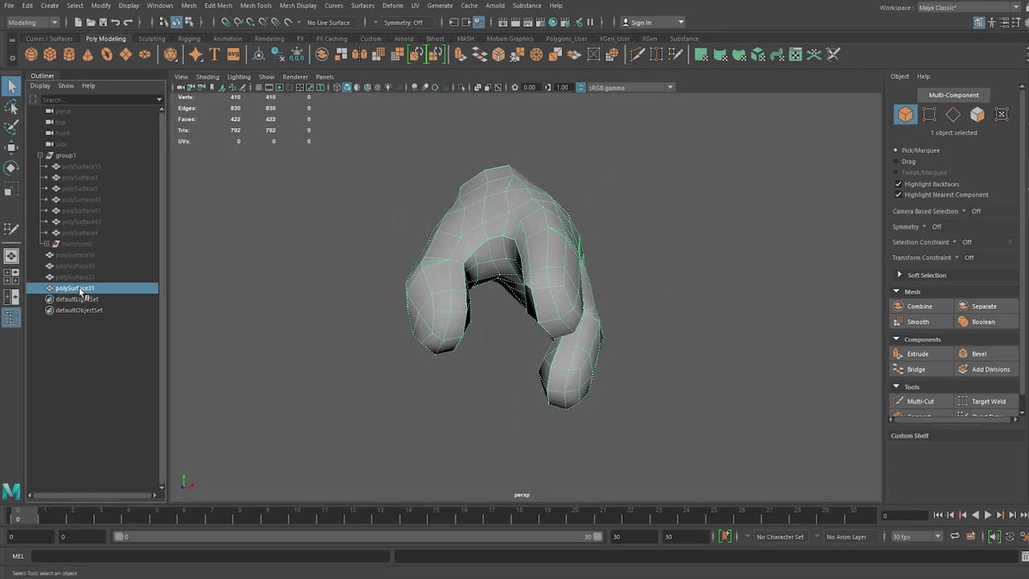
Hide the low-poly hand and make the high-res coat sculpt the live surface.
key("ctrl+h")
left_click(89, 209)
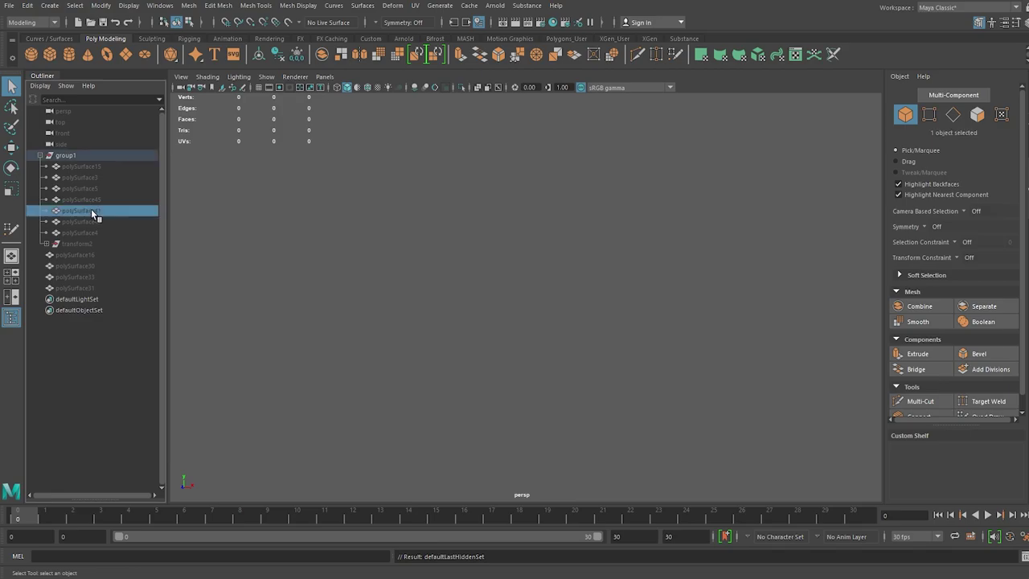
key("f")
mouse_move(482, 289)
left_mouse_down("alt")
mouse_move(519, 297)
mouse_move(533, 317)
left_mouse_up("alt")
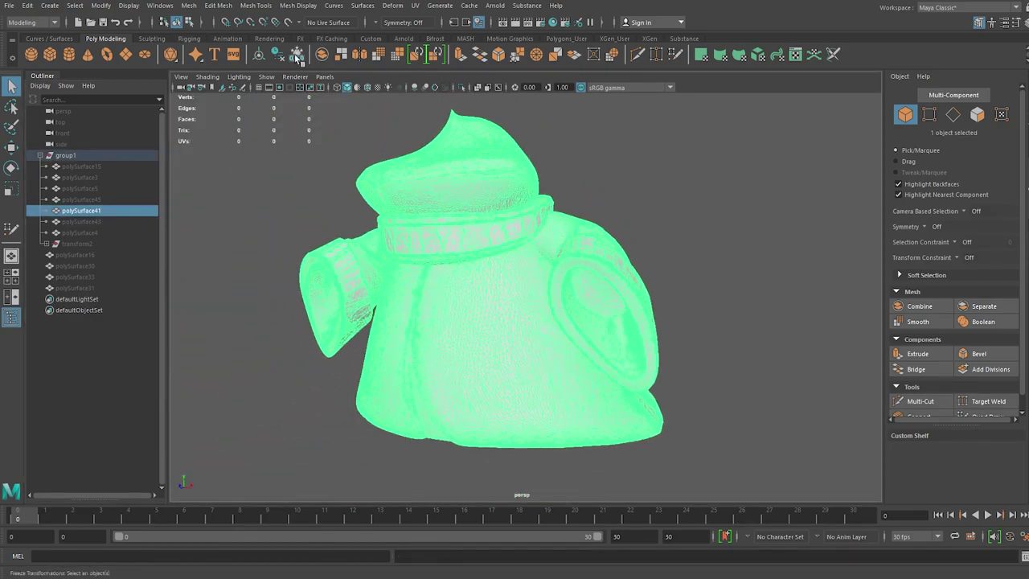
left_click(294, 23)
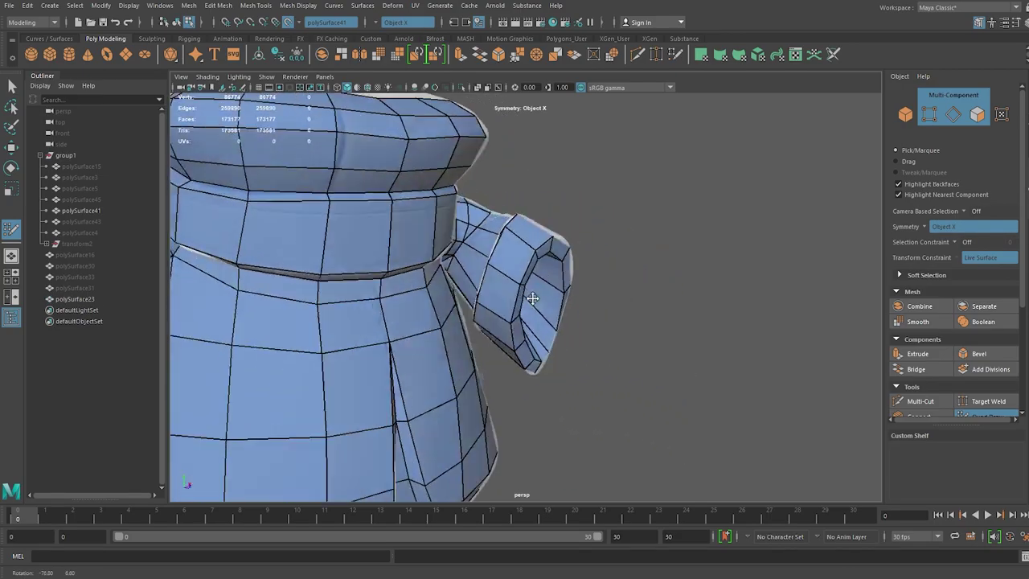
Hide the high-res coat sculpt so the low-poly coat polySurface23 shows.
mouse_move(466, 243)
left_mouse_down("alt")
mouse_move(436, 265)
mouse_move(625, 301)
mouse_move(592, 344)
mouse_move(308, 297)
mouse_move(377, 321)
left_mouse_up("alt")
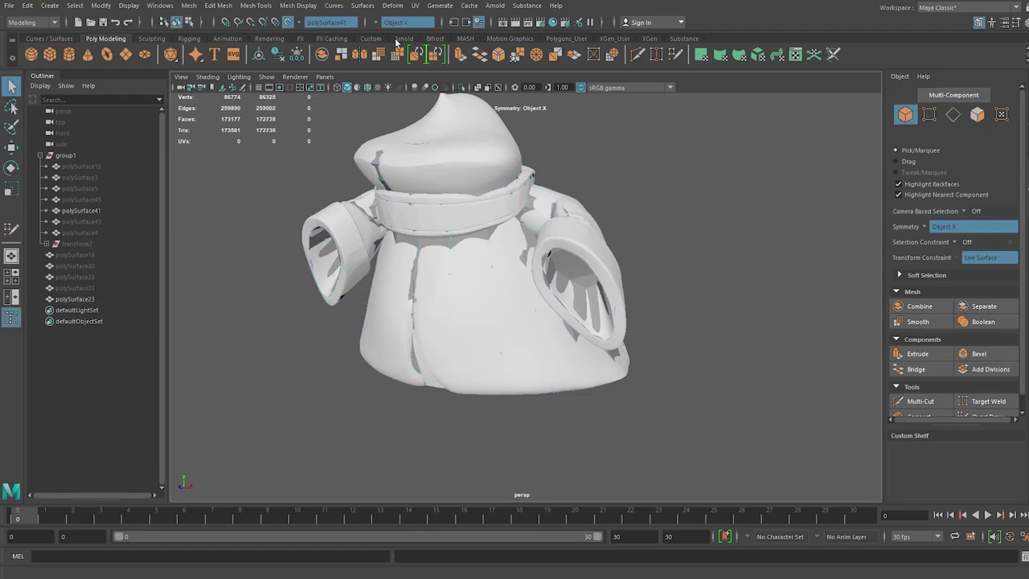
left_click(440, 260)
key("ctrl+h")
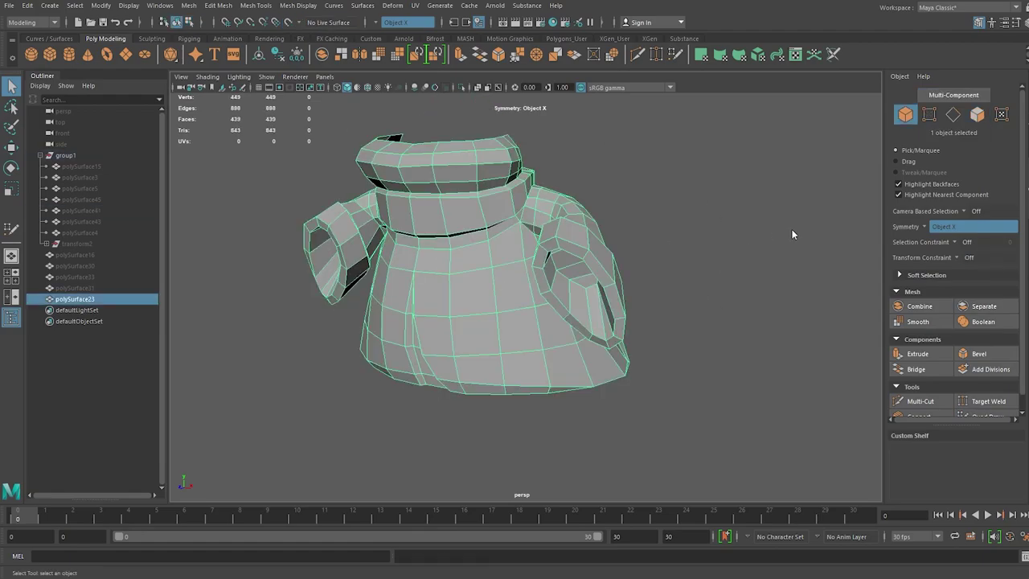
left_click(791, 233)
Select three edge loops around the coat's collar.
scroll(555, 193, "up", 5)
scroll(516, 321, "up", 4)
right_click_drag(517, 321, 537, 249)
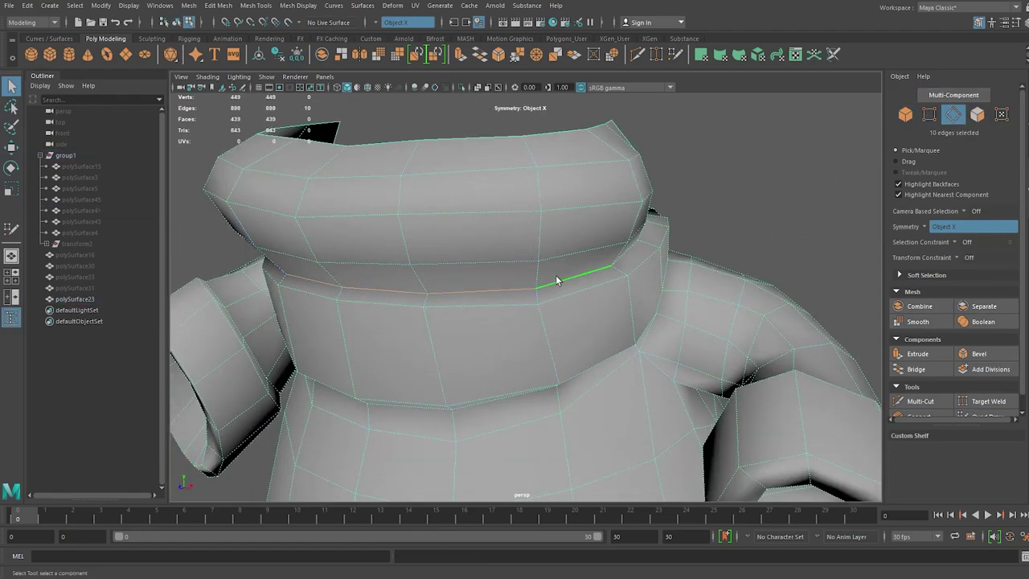
mouse_move(557, 280)
left_mouse_down("alt")
mouse_move(725, 268)
mouse_move(696, 257)
mouse_move(645, 189)
mouse_move(680, 201)
mouse_move(583, 174)
mouse_move(482, 316)
mouse_move(538, 266)
mouse_move(471, 281)
mouse_move(391, 257)
mouse_move(532, 256)
left_mouse_up("alt")
double_click(645, 189, "shift")
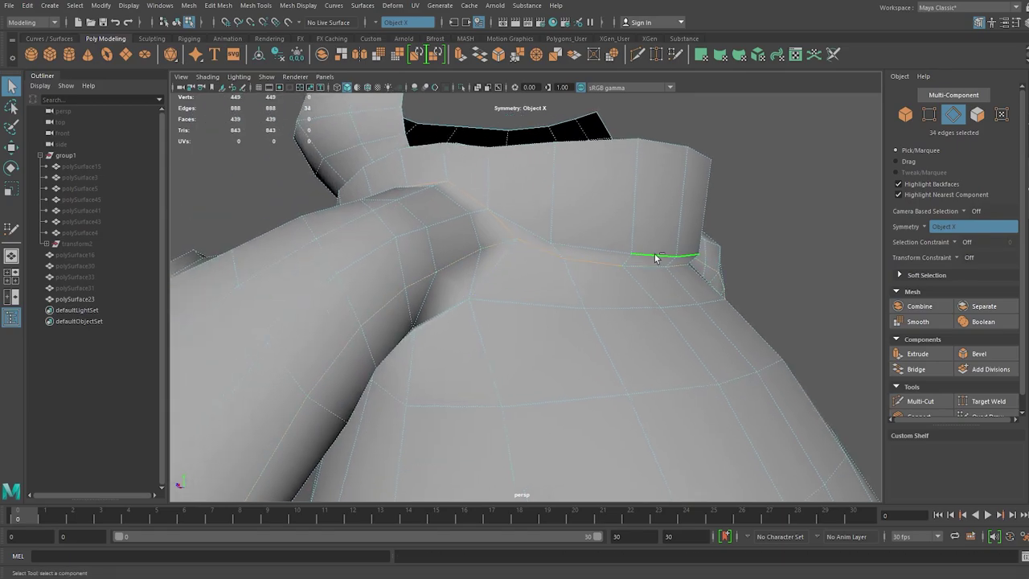
double_click(655, 257, "shift")
mouse_move(655, 257)
left_mouse_down("alt")
mouse_move(568, 287)
mouse_move(535, 270)
mouse_move(490, 294)
mouse_move(611, 293)
mouse_move(609, 348)
mouse_move(557, 282)
mouse_move(551, 244)
mouse_move(582, 334)
mouse_move(533, 336)
mouse_move(598, 296)
mouse_move(624, 300)
mouse_move(514, 340)
mouse_move(624, 284)
mouse_move(369, 285)
mouse_move(592, 278)
mouse_move(670, 223)
mouse_move(626, 272)
left_mouse_up("alt")
double_click(551, 243, "shift")
Add the sleeve and cuff rim edge loops, undoing a wrong inner cuff loop.
double_click(388, 304, "shift")
left_click_drag(587, 229, 496, 205, "alt")
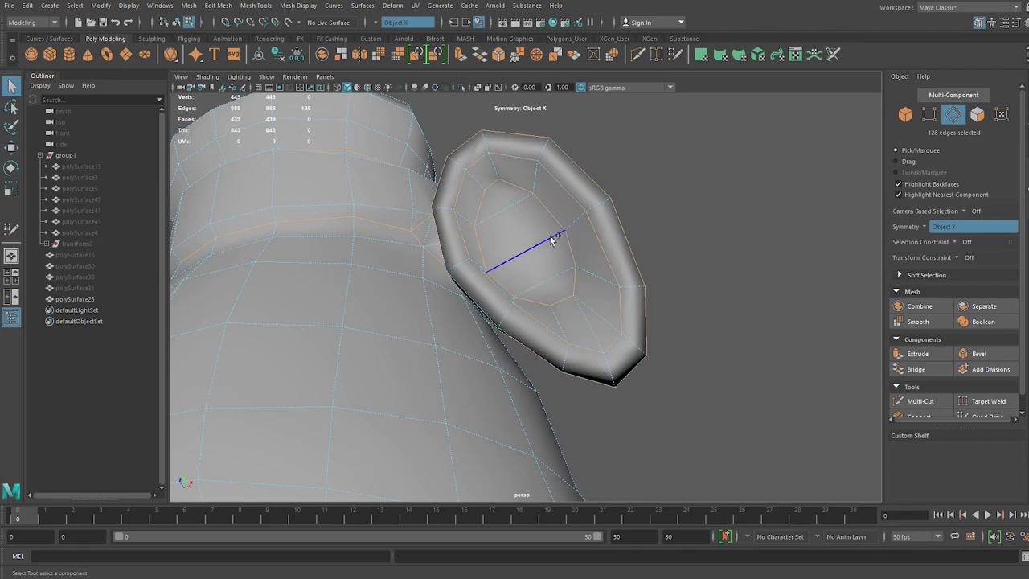
left_click(465, 269, "shift")
mouse_move(464, 269)
left_mouse_down("alt")
mouse_move(506, 265)
mouse_move(561, 297)
mouse_move(465, 291)
mouse_move(505, 280)
left_mouse_up("alt")
key("ctrl+z")
left_click(464, 291, "shift")
mouse_move(540, 321)
left_mouse_down("alt")
mouse_move(570, 281)
mouse_move(394, 252)
mouse_move(351, 313)
mouse_move(648, 186)
mouse_move(608, 223)
mouse_move(811, 225)
mouse_move(662, 175)
left_mouse_up("alt")
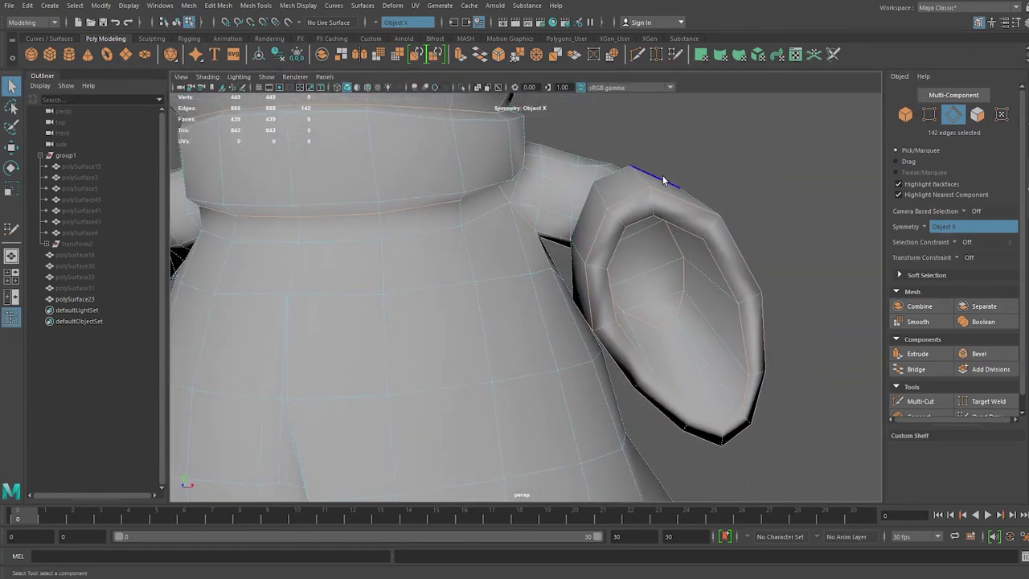
left_click(872, 195)
Select the lower hem edge loop, then return to object selection.
key("a")
mouse_move(581, 246)
left_mouse_down("alt")
mouse_move(372, 298)
mouse_move(590, 266)
mouse_move(606, 329)
left_mouse_up("alt")
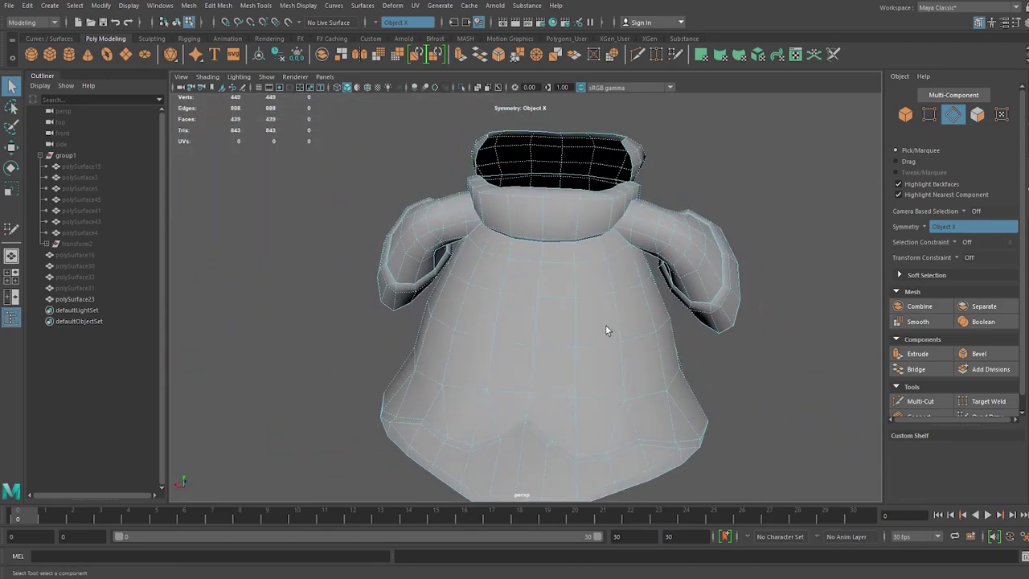
scroll(606, 328, "up", 5)
double_click(558, 295)
left_click_drag(558, 295, 554, 291, "alt")
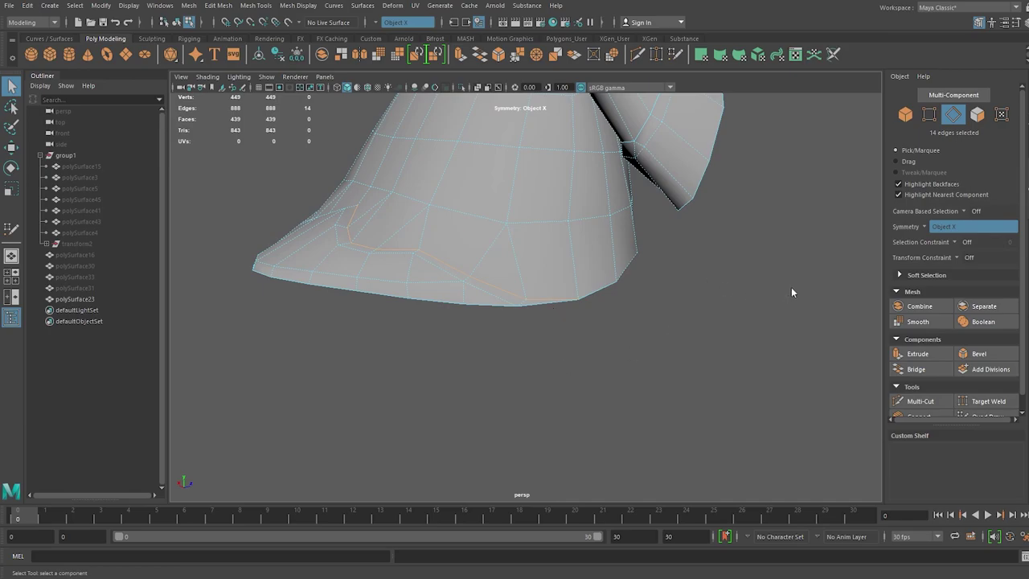
key("F8")
scroll(599, 333, "down", 3)
Inspect the sleeve and shoulder, then select and hide the low-poly coat.
mouse_move(581, 329)
left_mouse_down("alt")
mouse_move(709, 308)
mouse_move(571, 298)
left_mouse_up("alt")
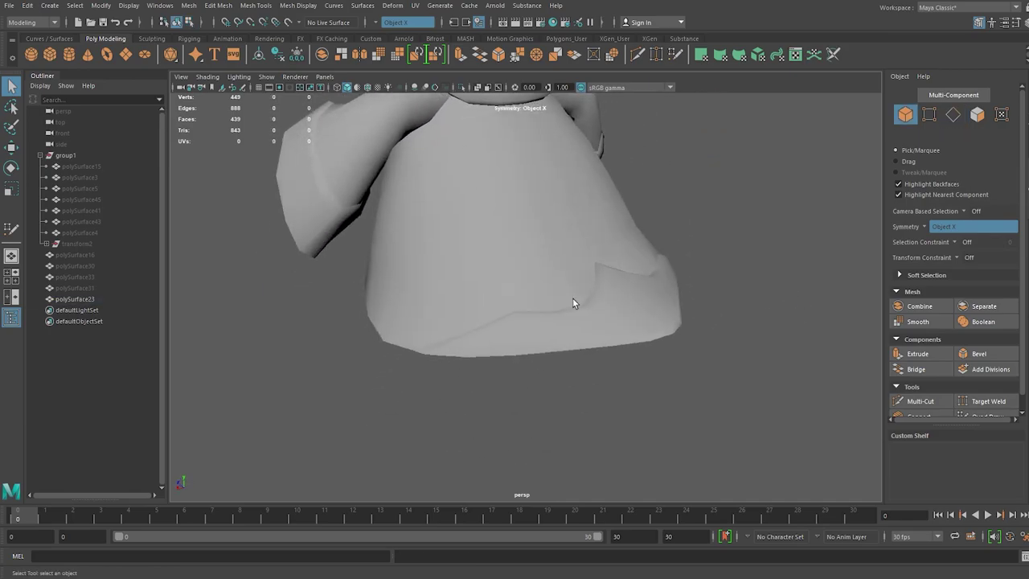
mouse_move(571, 298)
right_mouse_down("alt")
mouse_move(458, 259)
mouse_move(525, 319)
right_mouse_up("alt")
mouse_move(525, 319)
left_mouse_down("alt")
mouse_move(404, 312)
mouse_move(397, 239)
mouse_move(263, 267)
mouse_move(363, 282)
mouse_move(241, 275)
mouse_move(557, 321)
left_mouse_up("alt")
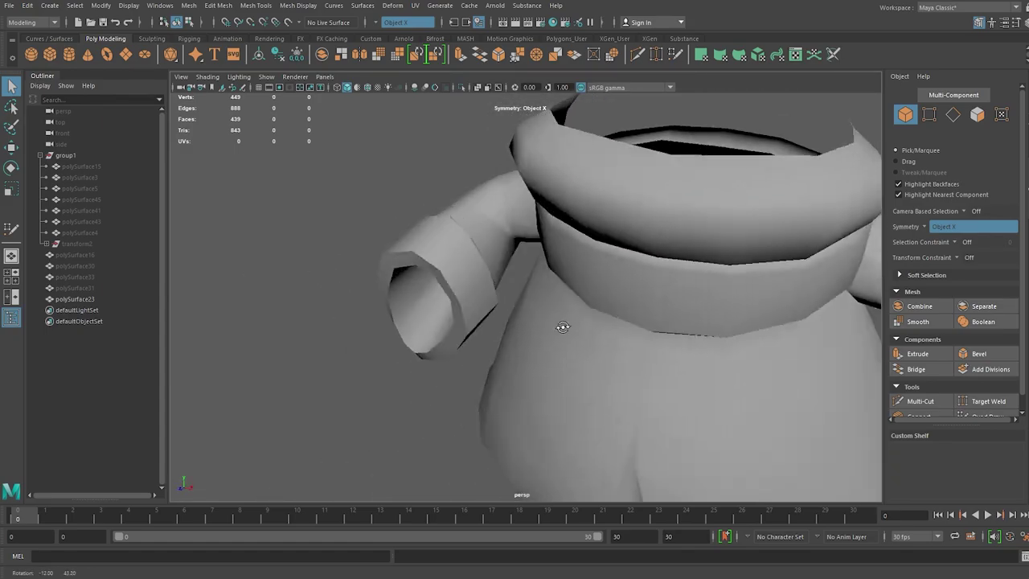
mouse_move(557, 322)
right_mouse_down("alt")
mouse_move(808, 281)
mouse_move(662, 325)
right_mouse_up("alt")
left_click(662, 325)
mouse_move(681, 288)
left_mouse_down("alt")
mouse_move(636, 284)
mouse_move(615, 232)
mouse_move(624, 266)
mouse_move(498, 251)
mouse_move(604, 298)
mouse_move(683, 307)
mouse_move(328, 303)
mouse_move(539, 315)
left_mouse_up("alt")
scroll(721, 242, "down", 2)
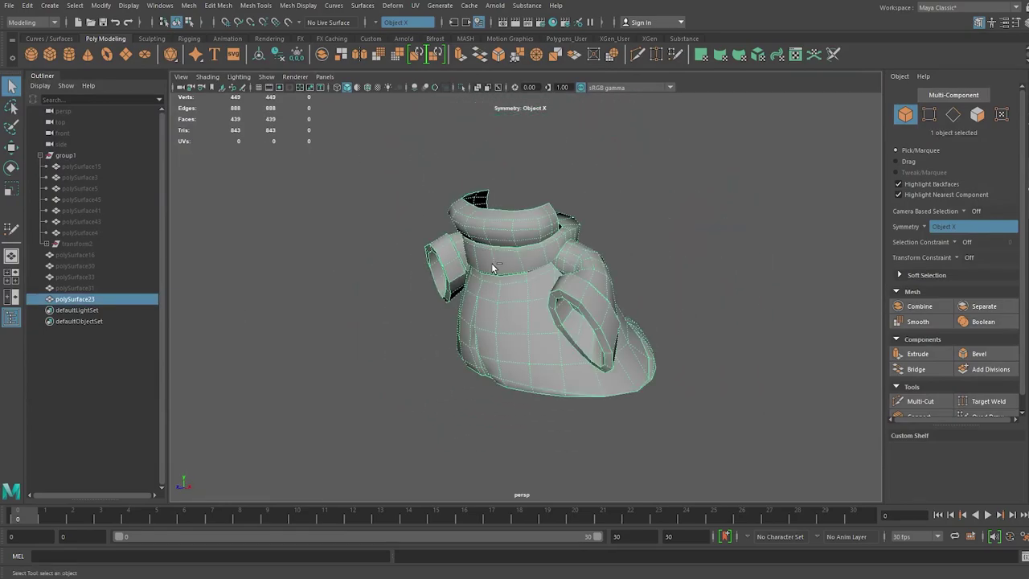
key("ctrl+h")
Unhide crystal sculpt polySurface4, quad-draw its low-poly retopology on it as live surface, then turn Make Live off.
left_click(95, 232)
key("shift+h")
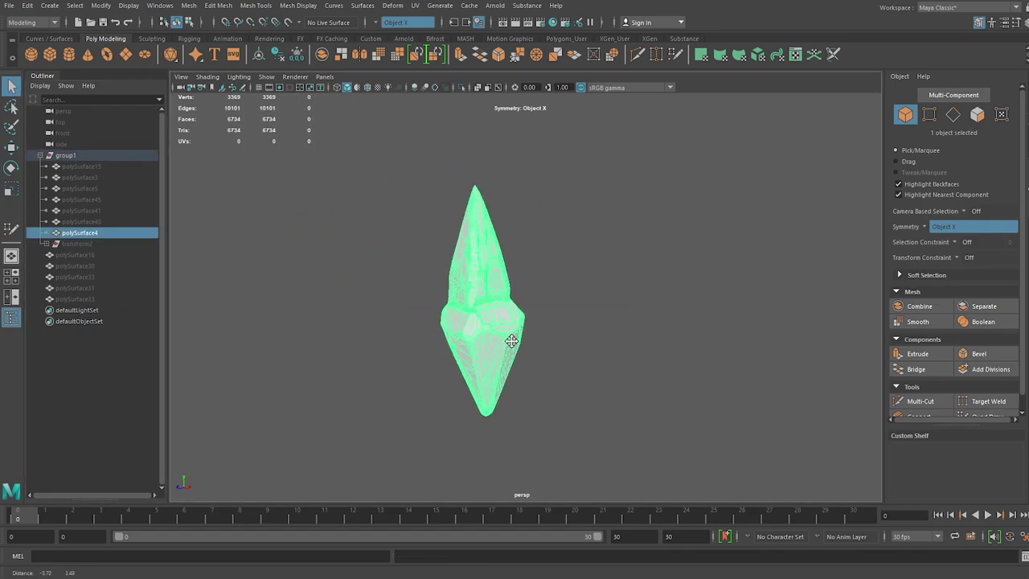
mouse_move(384, 216)
left_mouse_down("alt")
mouse_move(528, 287)
mouse_move(429, 305)
left_mouse_up("alt")
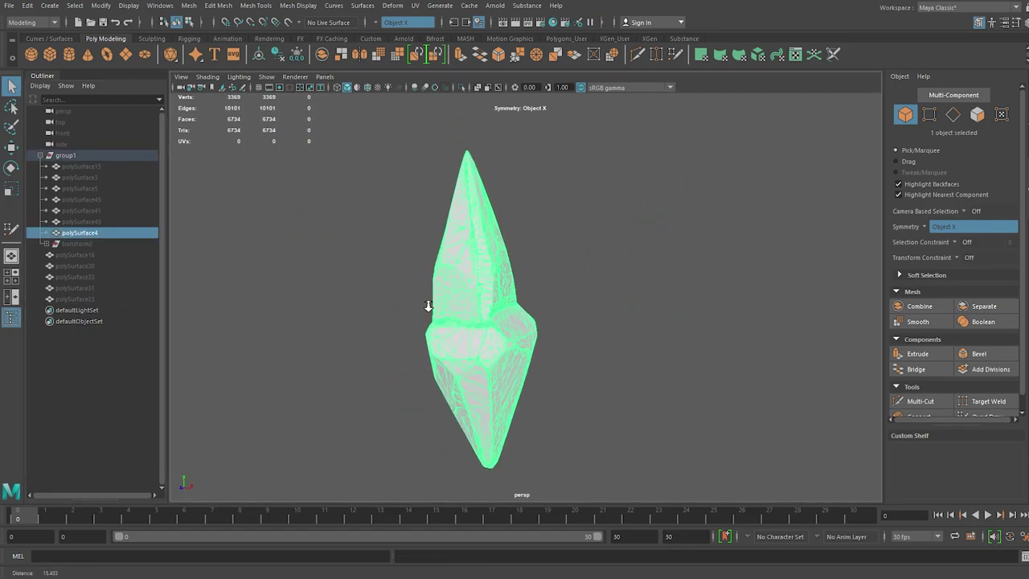
left_click(288, 23)
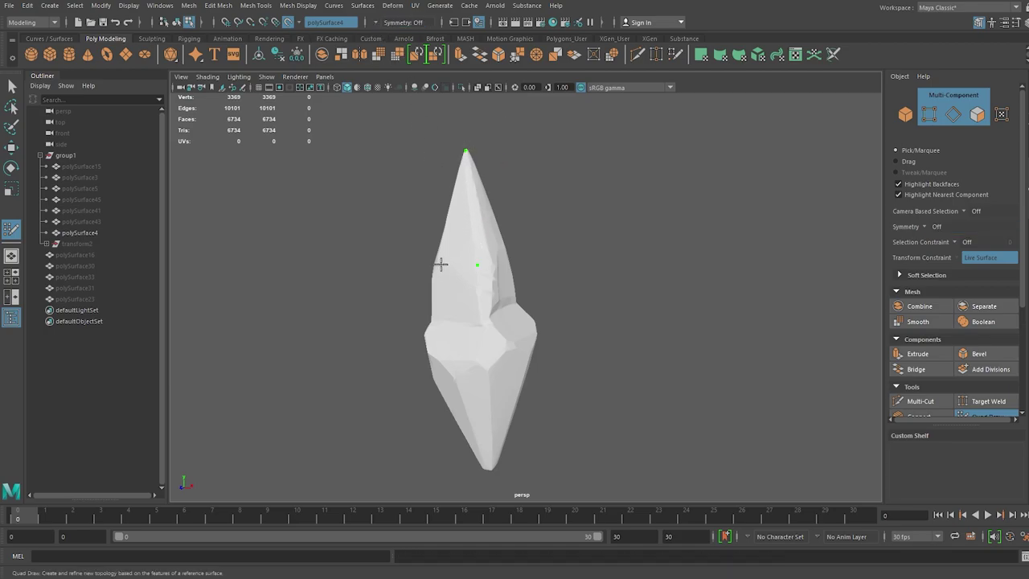
mouse_move(561, 254)
left_mouse_down("alt")
mouse_move(624, 293)
mouse_move(561, 250)
mouse_move(382, 267)
mouse_move(435, 267)
left_mouse_up("alt")
key("q")
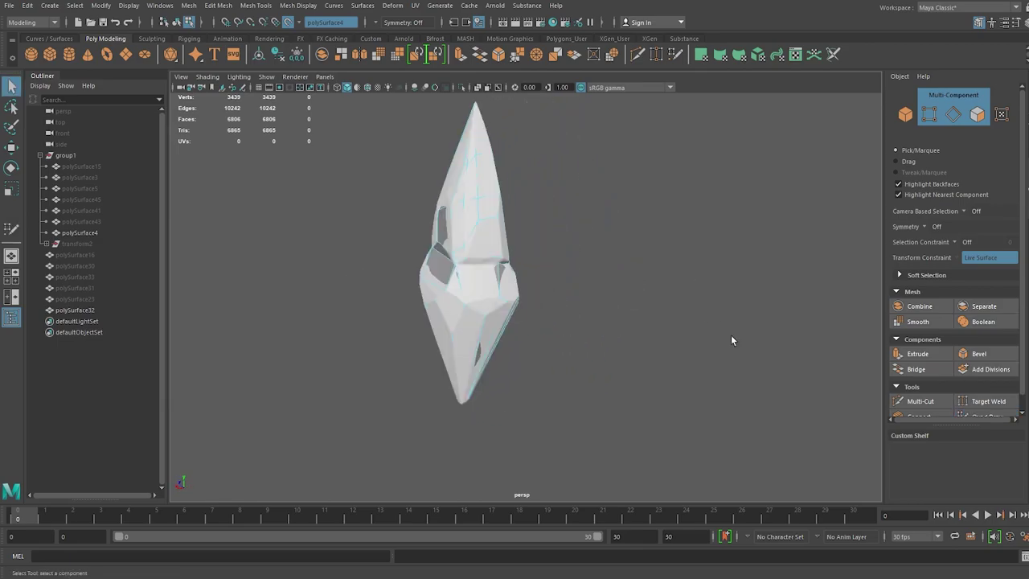
left_click(288, 24)
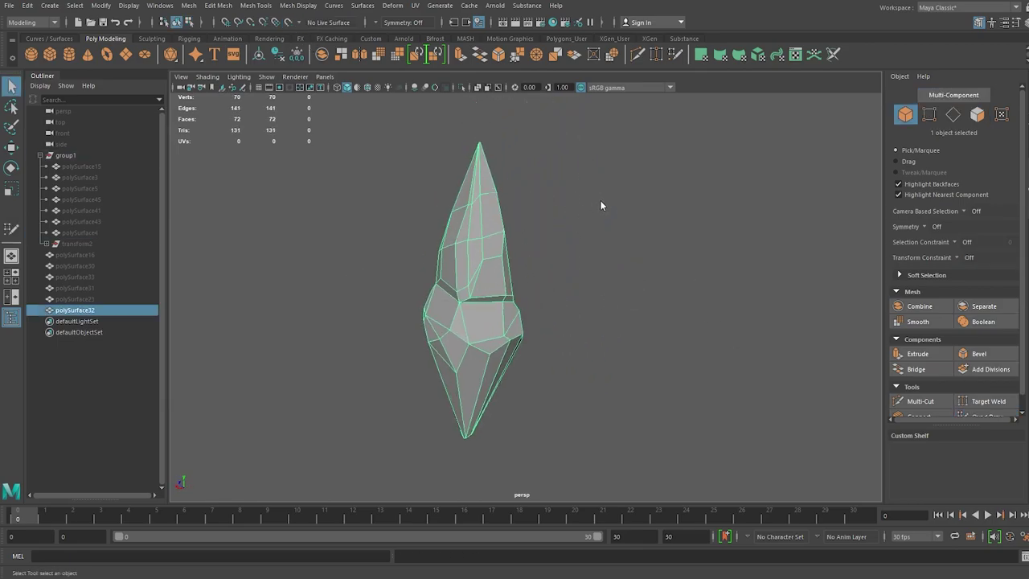
Select the crystal's waist edges and a run of facet edges.
right_click_drag(673, 212, 535, 303, "alt")
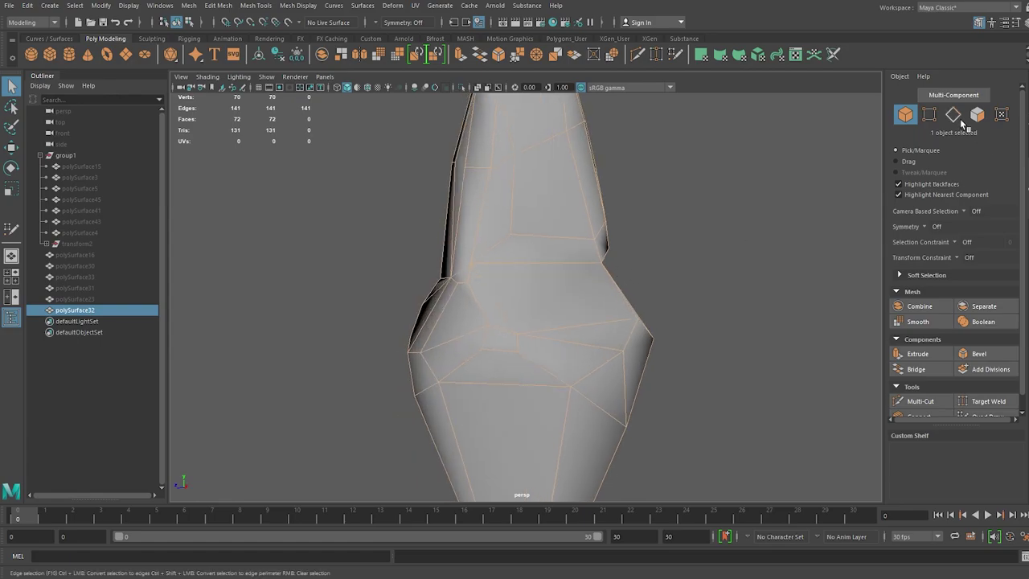
key("ctrl+F10")
mouse_move(554, 216)
middle_mouse_down("alt")
mouse_move(621, 216)
mouse_move(612, 219)
middle_mouse_up("alt")
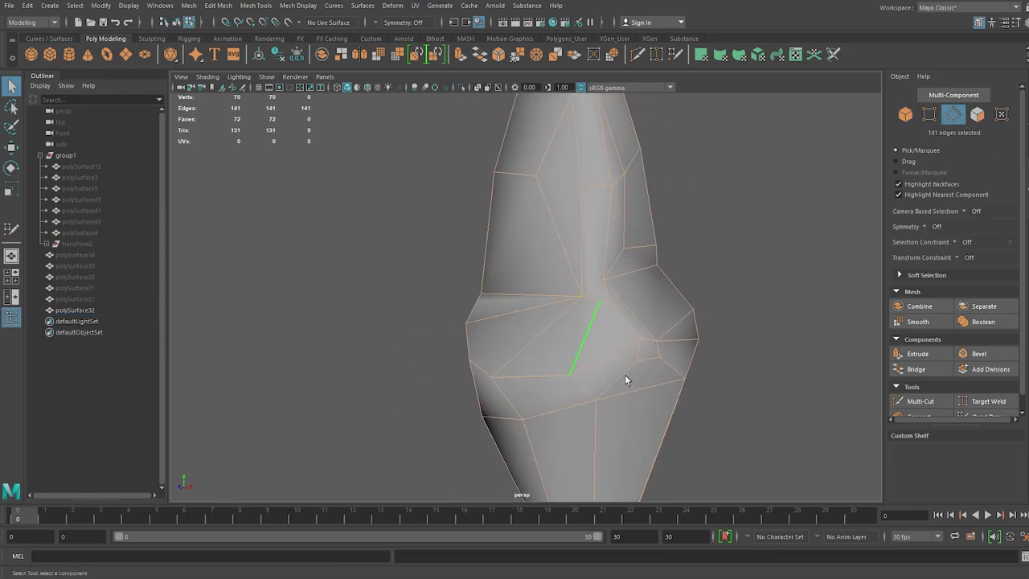
left_click(532, 294, "shift")
left_click(584, 388, "shift")
mouse_move(584, 389)
left_mouse_down("alt")
mouse_move(586, 248)
mouse_move(561, 362)
mouse_move(556, 335)
mouse_move(429, 282)
mouse_move(445, 286)
left_mouse_up("alt")
double_click(459, 289, "shift")
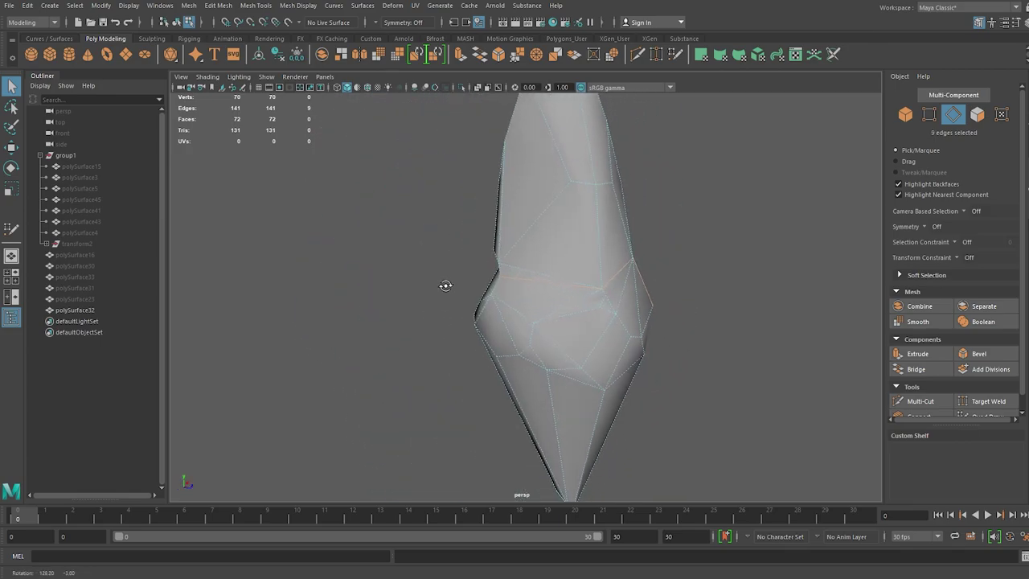
mouse_move(652, 277)
left_mouse_down("alt")
mouse_move(491, 255)
mouse_move(558, 295)
left_mouse_up("alt")
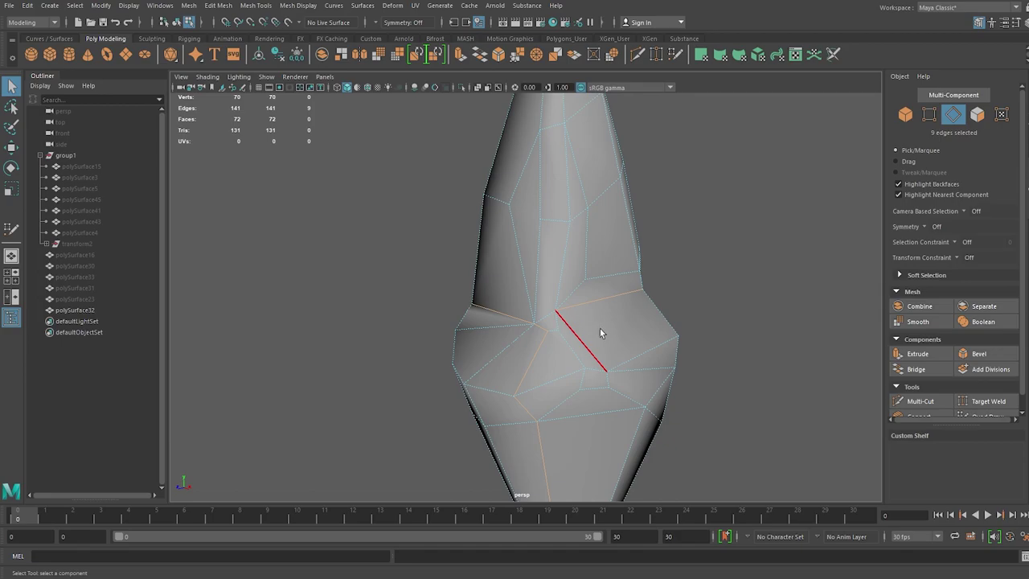
Add facet border edges up toward the crystal tip.
left_click(585, 254, "shift")
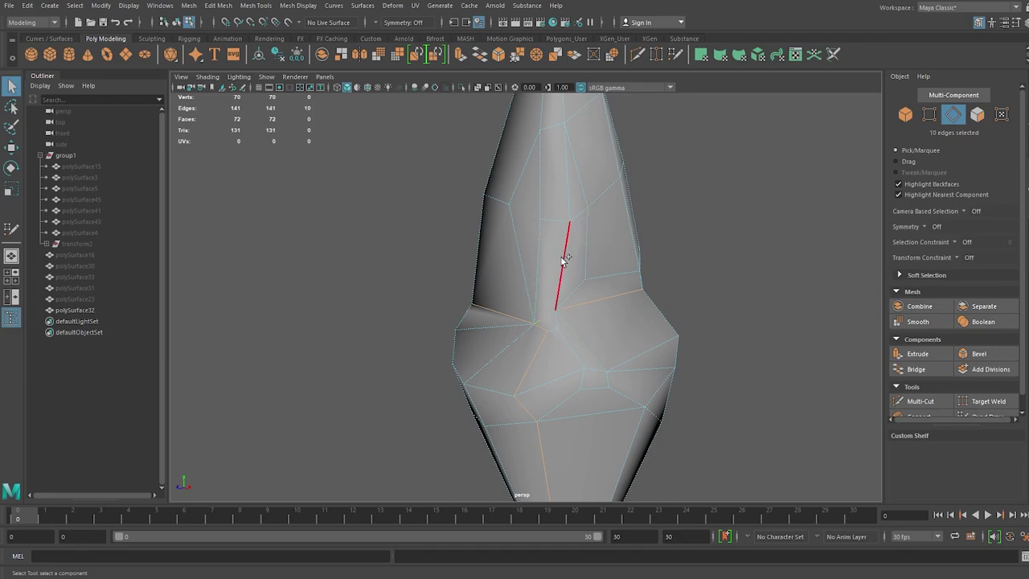
left_click(563, 265, "shift")
mouse_move(563, 265)
left_mouse_down("alt")
mouse_move(640, 153)
mouse_move(538, 259)
mouse_move(623, 216)
mouse_move(591, 283)
left_mouse_up("alt")
left_click(539, 259, "shift")
mouse_move(675, 275)
left_mouse_down("alt")
mouse_move(746, 258)
mouse_move(604, 287)
mouse_move(769, 301)
mouse_move(729, 324)
left_mouse_up("alt")
left_click(581, 339, "shift")
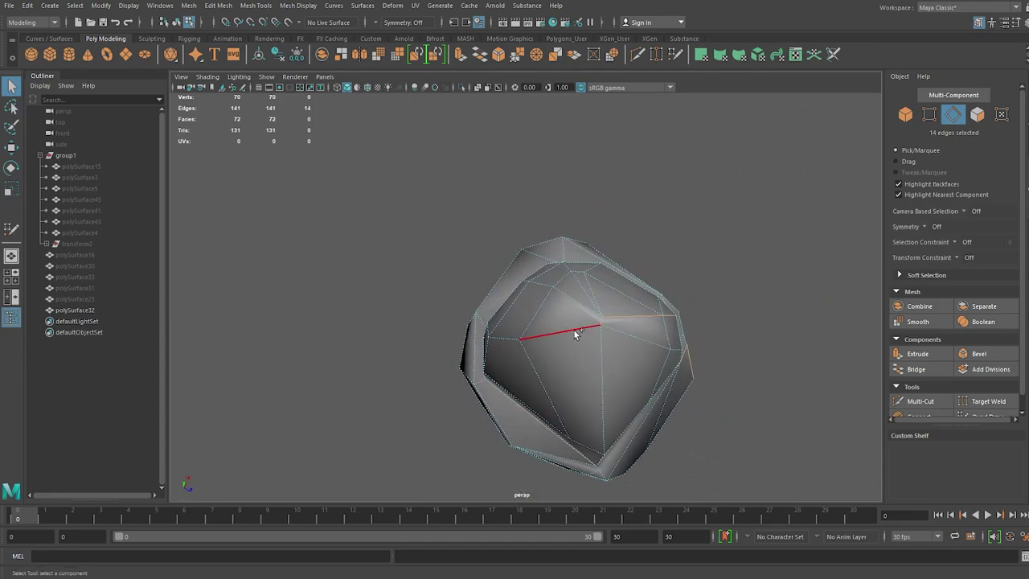
left_click(573, 329, "shift")
mouse_move(573, 328)
left_mouse_down("alt")
mouse_move(574, 320)
mouse_move(609, 320)
mouse_move(574, 402)
mouse_move(606, 376)
left_mouse_up("alt")
Add the remaining edges on the crystal's bulge, then return to object mode.
left_click(574, 402, "shift")
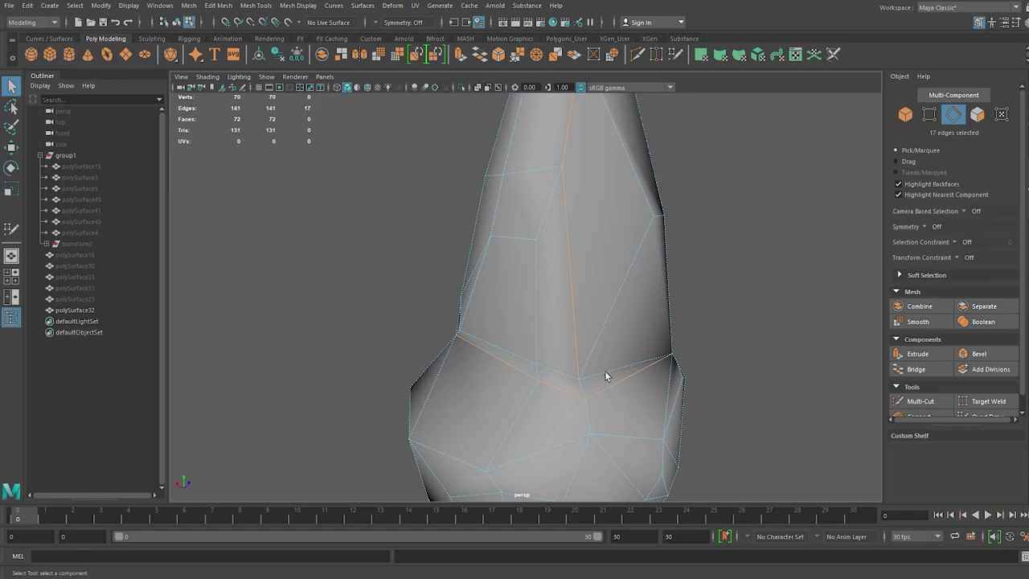
left_click(659, 407, "shift")
mouse_move(659, 407)
left_mouse_down("alt")
mouse_move(570, 289)
mouse_move(480, 284)
mouse_move(549, 300)
left_mouse_up("alt")
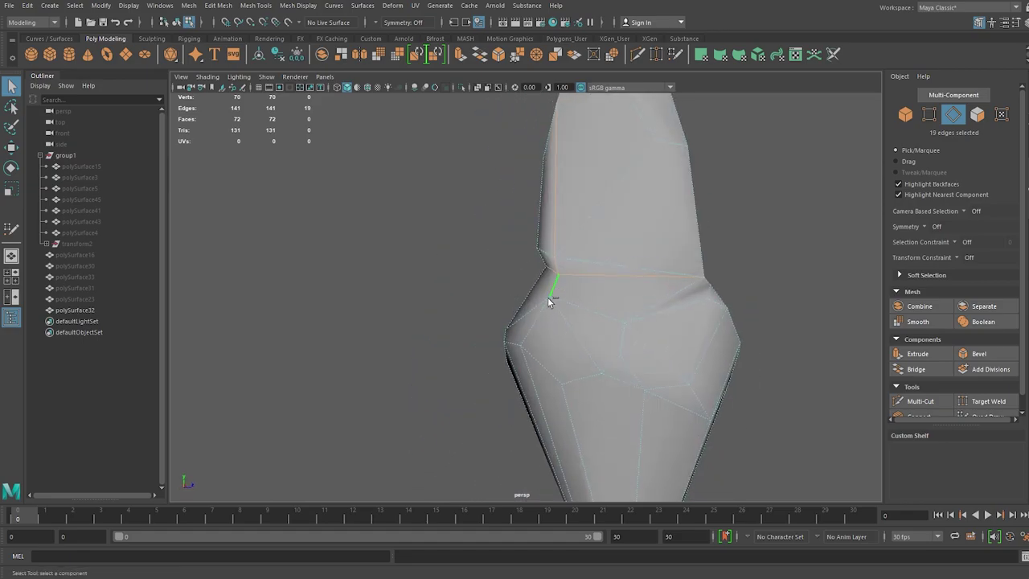
left_click(549, 301, "shift")
mouse_move(549, 301)
right_mouse_down("alt")
mouse_move(612, 321)
mouse_move(627, 358)
right_mouse_up("alt")
mouse_move(627, 358)
left_mouse_down("alt")
mouse_move(638, 372)
mouse_move(687, 326)
mouse_move(603, 328)
left_mouse_up("alt")
key("F8")
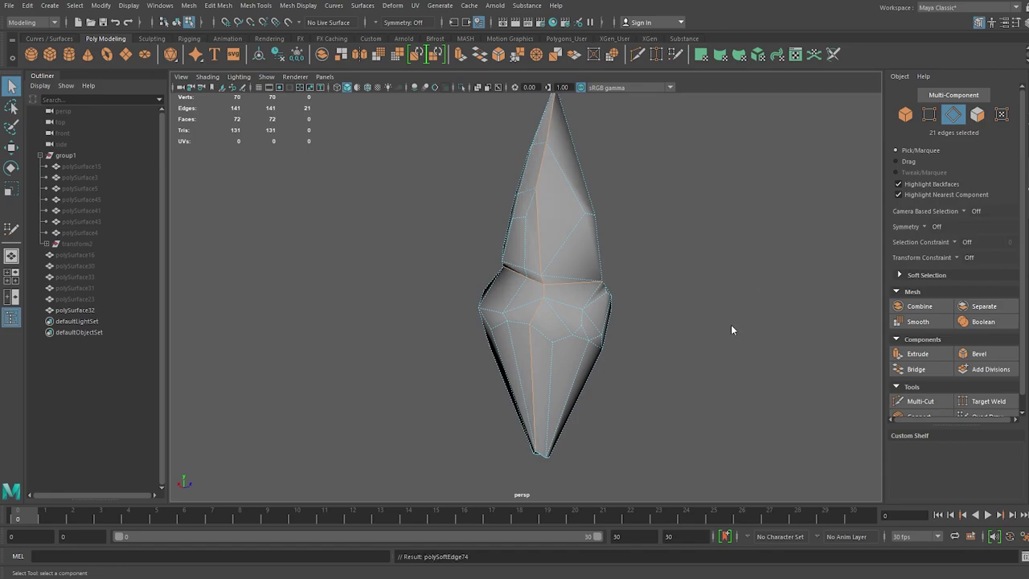
mouse_move(730, 324)
left_mouse_down("alt")
mouse_move(686, 275)
mouse_move(275, 266)
mouse_move(537, 331)
mouse_move(301, 346)
mouse_move(541, 327)
mouse_move(523, 344)
mouse_move(479, 309)
left_mouse_up("alt")
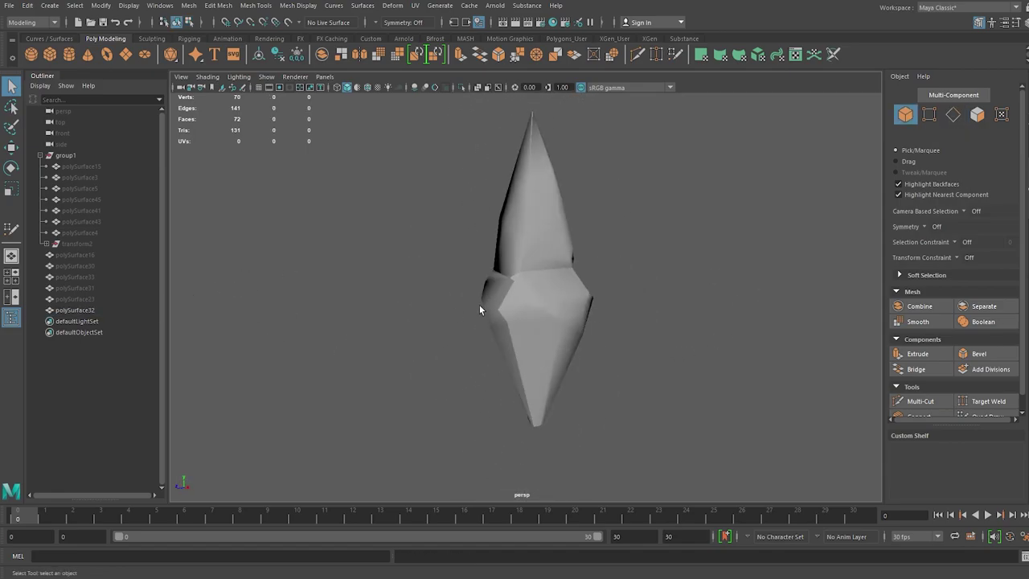
Hide the crystal and quad-draw the two slab pieces over their live sculpt.
key("ctrl+h")
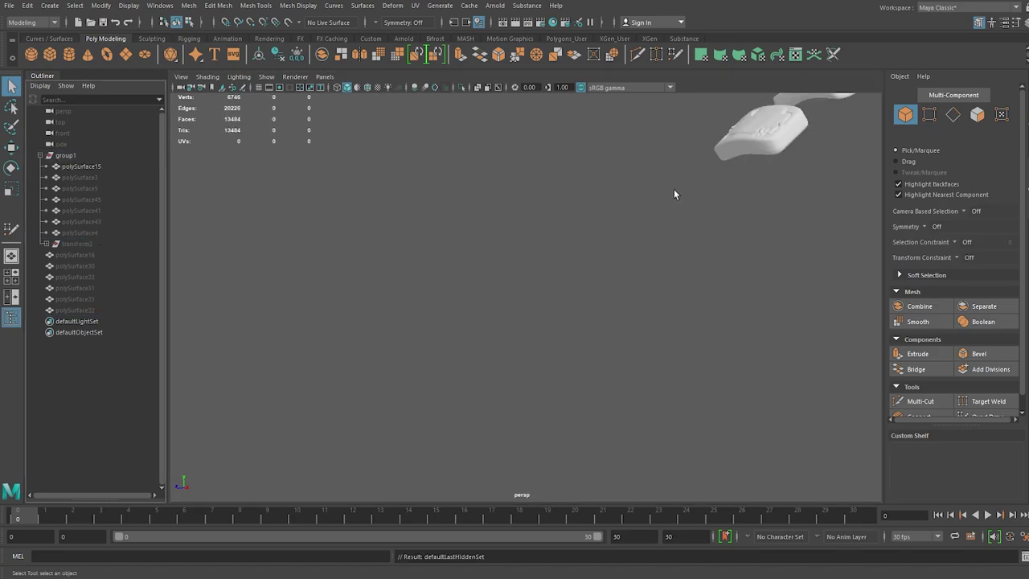
middle_click_drag(673, 189, 478, 312, "alt")
key("f")
left_click(287, 22)
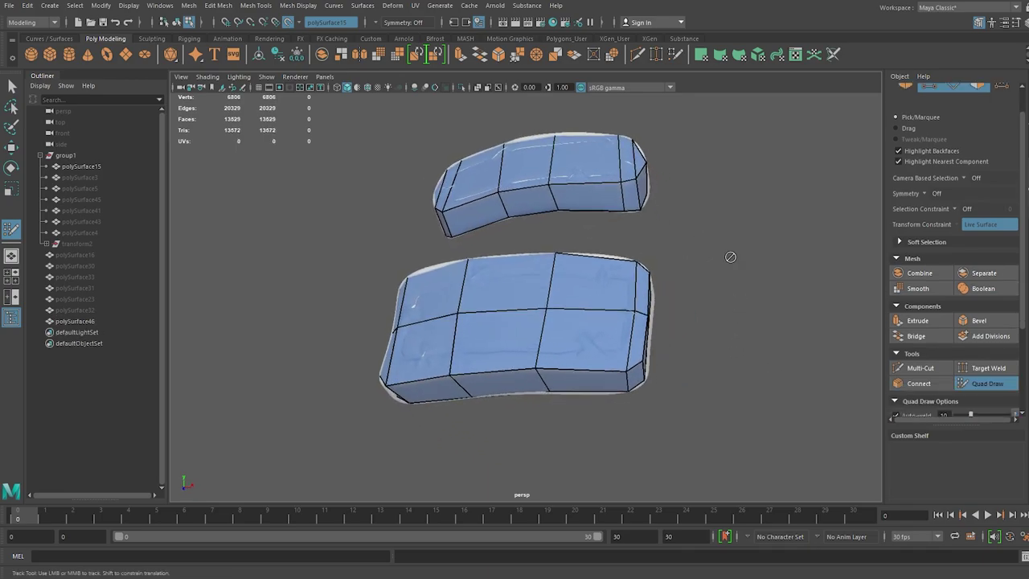
mouse_move(730, 256)
left_mouse_down("alt")
mouse_move(666, 280)
mouse_move(523, 489)
mouse_move(276, 262)
left_mouse_up("alt")
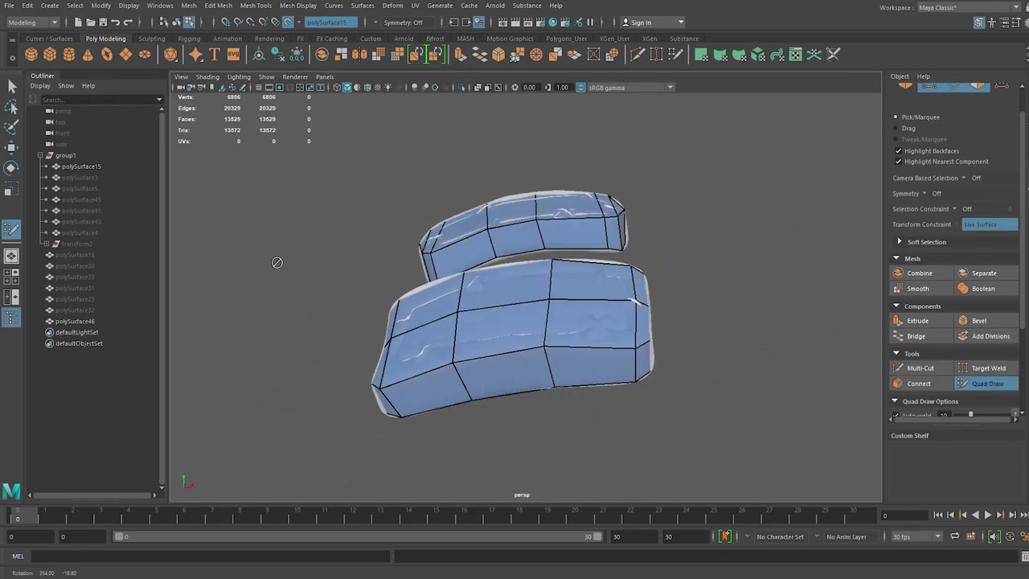
key("q")
Isolate the new low-poly slab mesh and soften all its edges.
left_click(554, 245)
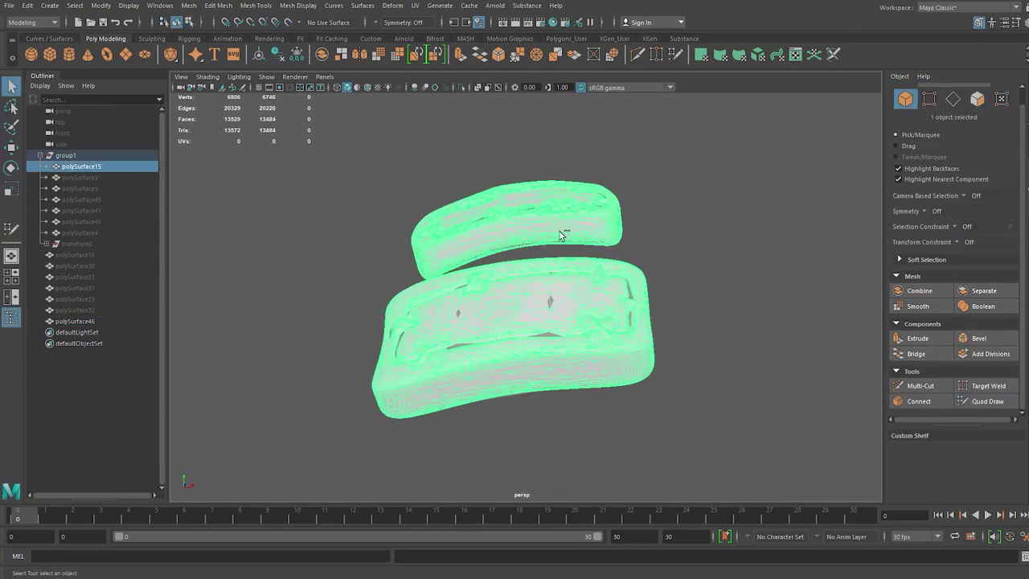
key("ctrl+1")
key("ctrl+shift+s")
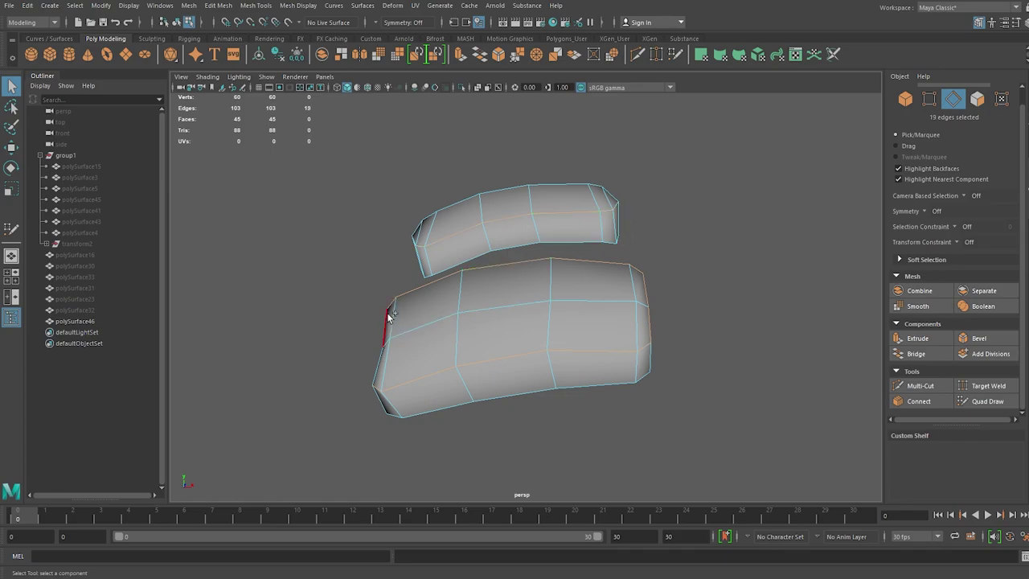
left_click_drag(380, 319, 281, 245, "alt")
Harden the slabs' border edges and return to object selection.
left_click(473, 351, "shift")
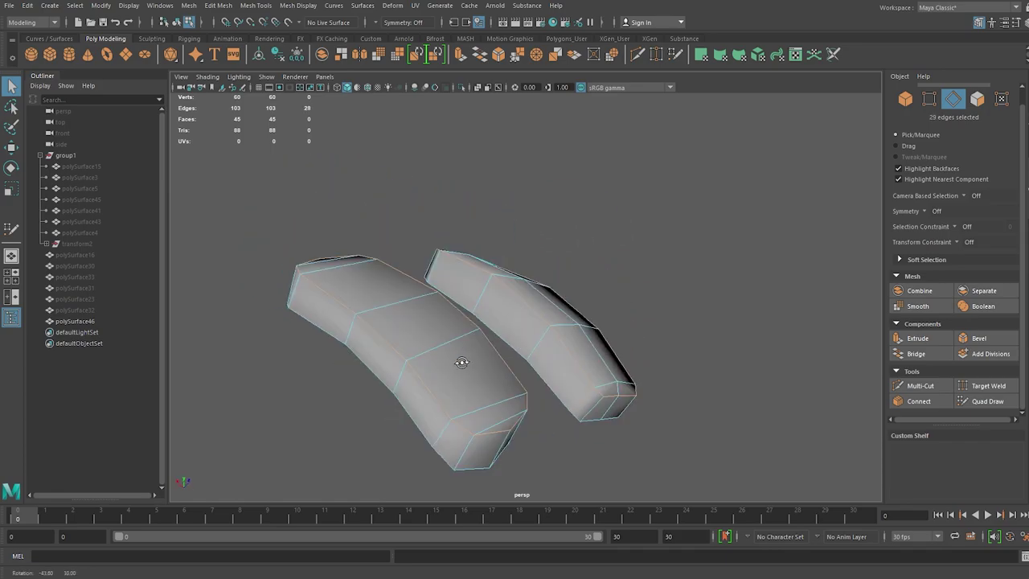
mouse_move(473, 351)
left_mouse_down("alt")
mouse_move(447, 431)
mouse_move(618, 292)
left_mouse_up("alt")
left_click(447, 432, "shift")
left_click_drag(752, 278, 749, 282, "alt")
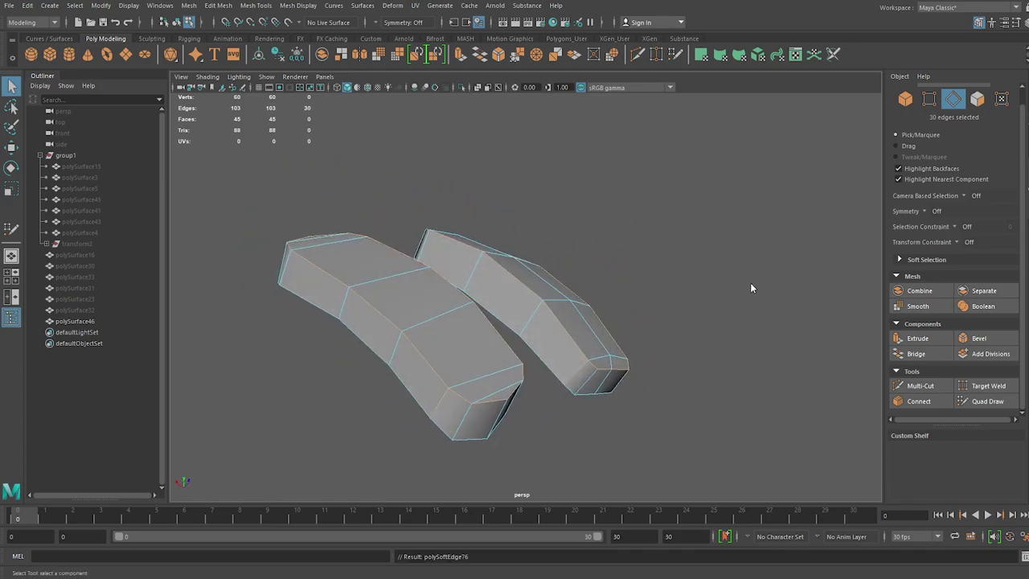
key("F8")
mouse_move(663, 297)
left_mouse_down("alt")
mouse_move(536, 285)
mouse_move(781, 278)
mouse_move(579, 298)
mouse_move(358, 338)
mouse_move(246, 295)
left_mouse_up("alt")
key("F8")
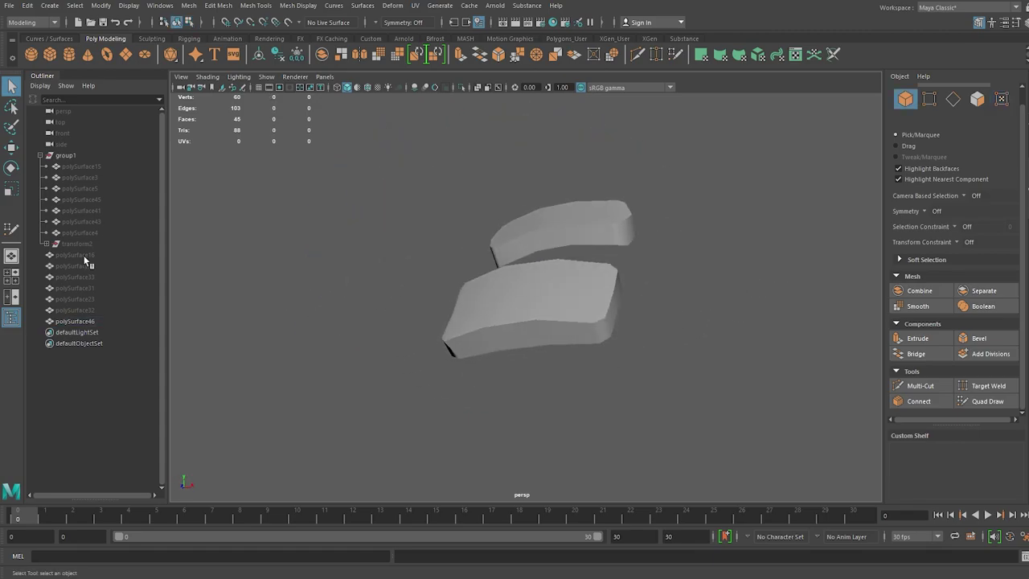
Unhide the character parts, then hide everything except the robe.
left_click_drag(86, 259, 77, 304)
key("shift+h")
scroll(629, 291, "down", 5)
mouse_move(629, 291)
left_mouse_down("alt")
mouse_move(734, 291)
mouse_move(471, 322)
mouse_move(703, 345)
mouse_move(665, 148)
mouse_move(557, 340)
left_mouse_up("alt")
left_click(565, 367)
key("ctrl+shift+i")
key("ctrl+h")
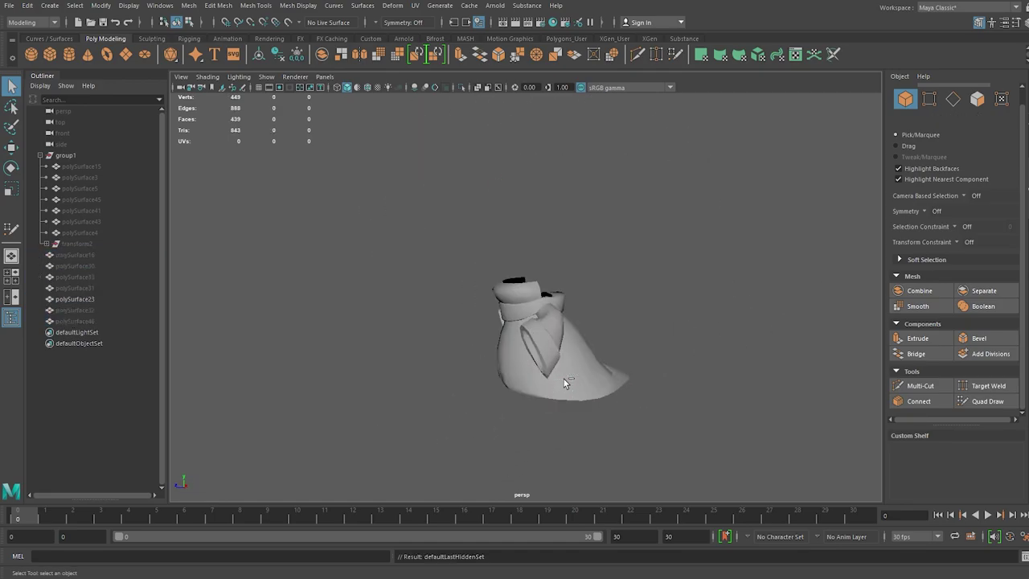
Select a full edge loop on the robe and look over the whole robe.
scroll(563, 379, "up", 5)
left_click(609, 366)
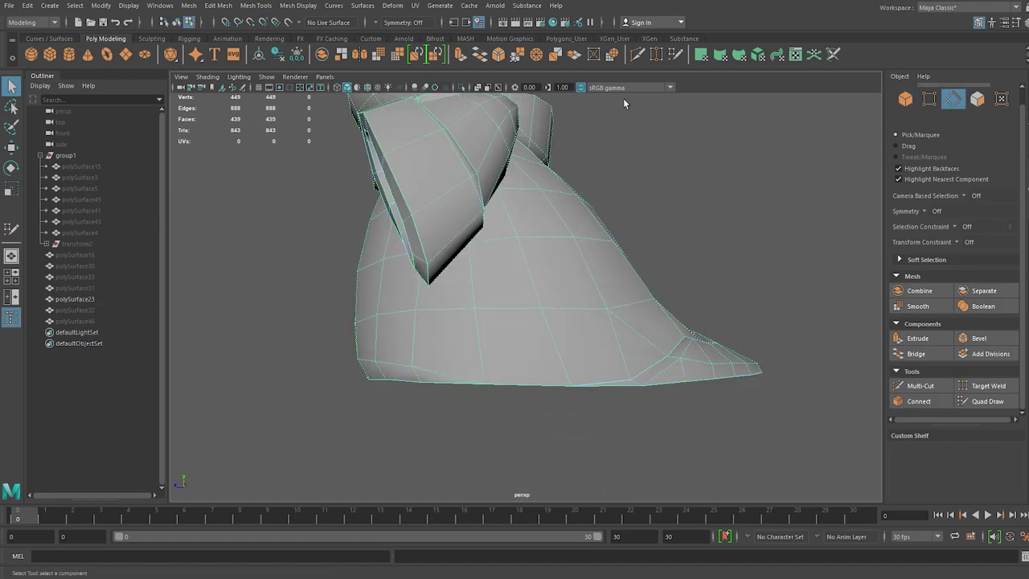
double_click(553, 291)
mouse_move(553, 290)
left_mouse_down("alt")
mouse_move(530, 363)
mouse_move(471, 179)
left_mouse_up("alt")
scroll(459, 371, "down", 3)
mouse_move(458, 371)
left_mouse_down("alt")
mouse_move(365, 379)
mouse_move(770, 207)
left_mouse_up("alt")
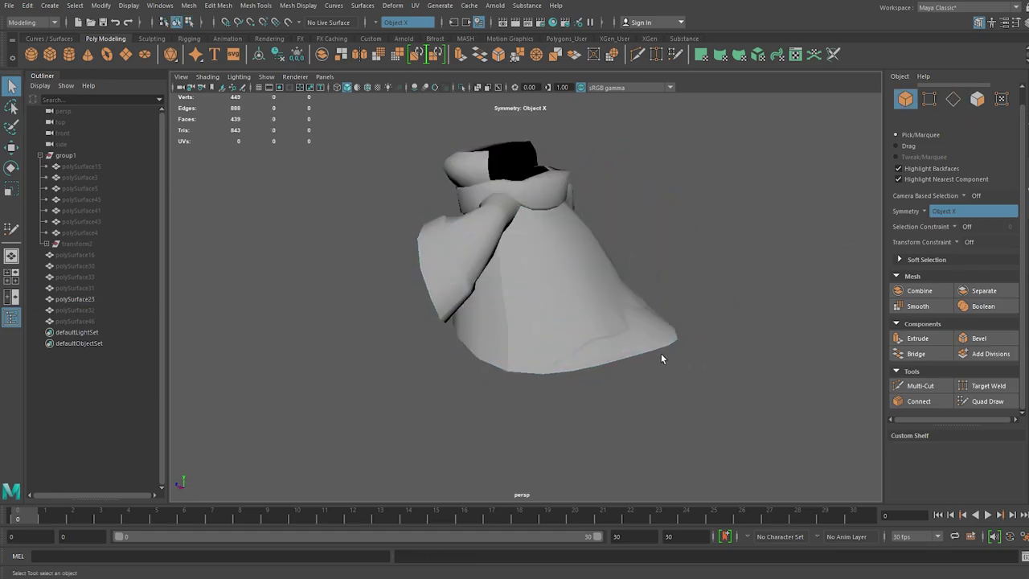
mouse_move(660, 358)
left_mouse_down("alt")
mouse_move(573, 326)
mouse_move(409, 319)
mouse_move(290, 338)
mouse_move(454, 305)
left_mouse_up("alt")
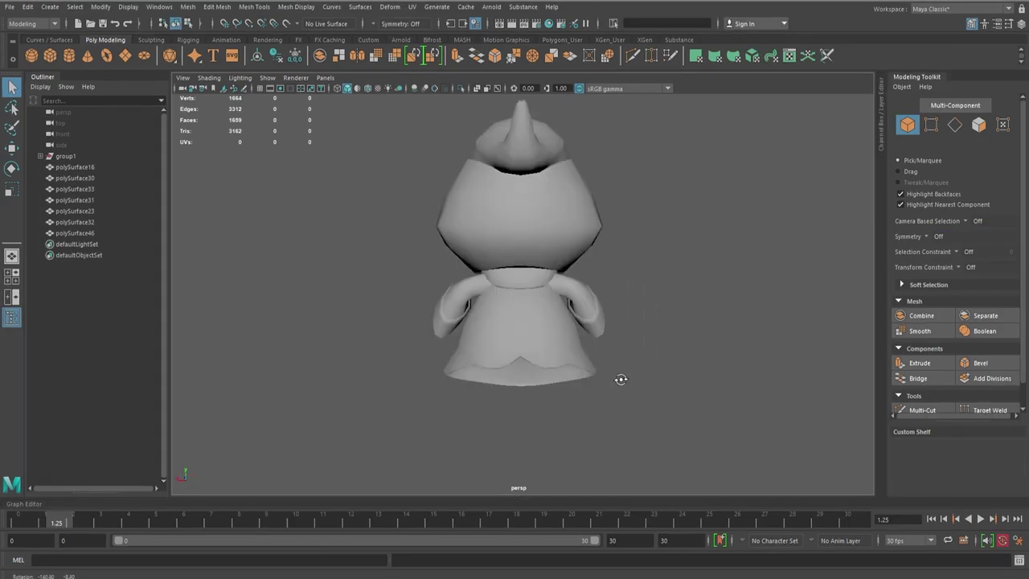
Marquee-select the hidden faces around the sleeve cuffs and frame them.
left_click_drag(620, 378, 598, 260, "alt")
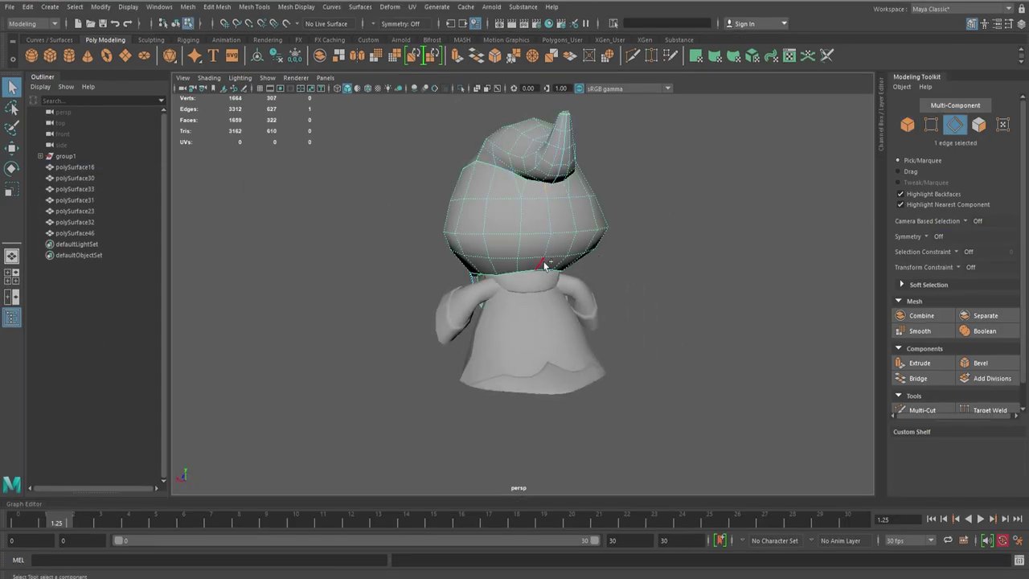
left_click_drag(697, 265, 703, 224, "alt")
right_click_drag(704, 223, 757, 251, "shift")
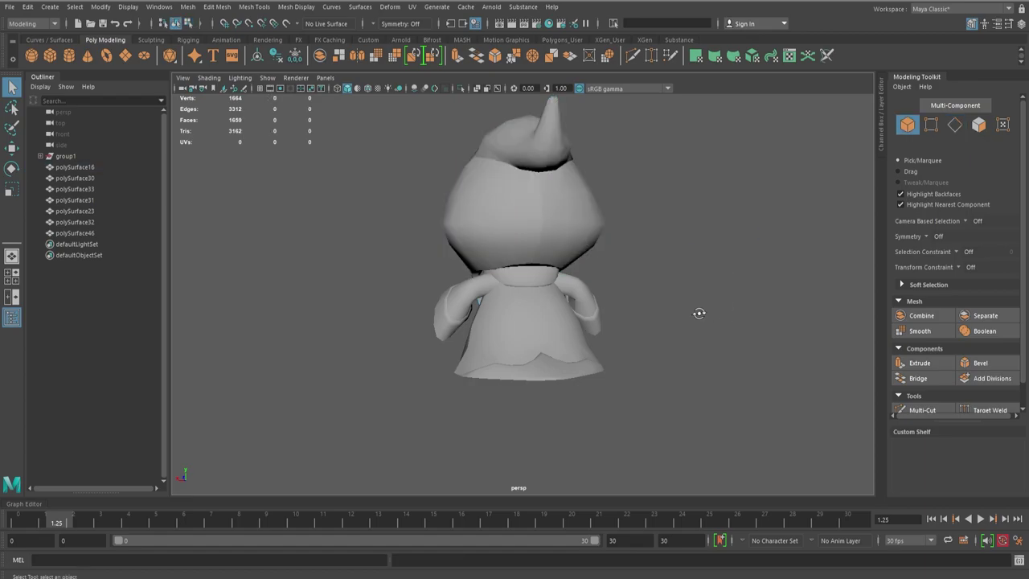
mouse_move(699, 312)
left_mouse_down("alt")
mouse_move(512, 317)
mouse_move(563, 321)
left_mouse_up("alt")
scroll(562, 241, "up", 3)
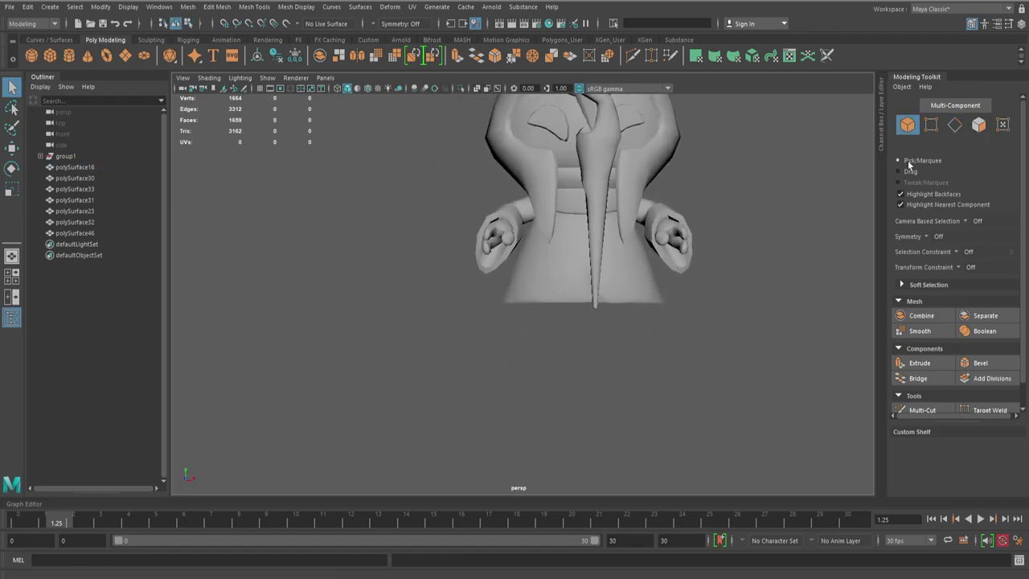
left_click_drag(427, 177, 472, 260)
key("f")
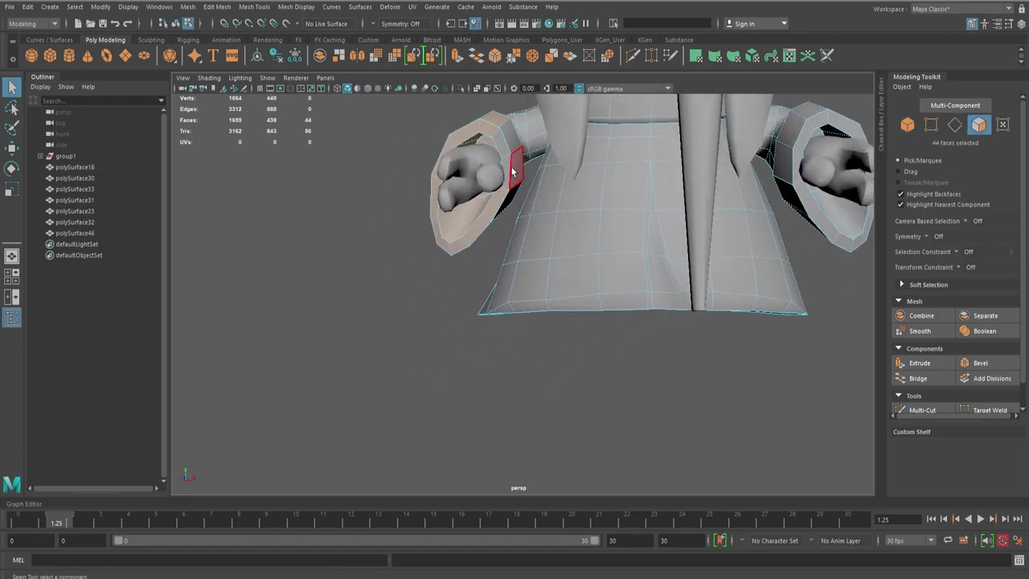
key("f")
Add more cuff faces and the cuff opening loop, then delete them.
mouse_move(524, 183)
left_mouse_down("shift")
mouse_move(497, 221)
mouse_move(675, 218)
left_mouse_up("shift")
left_click(518, 152)
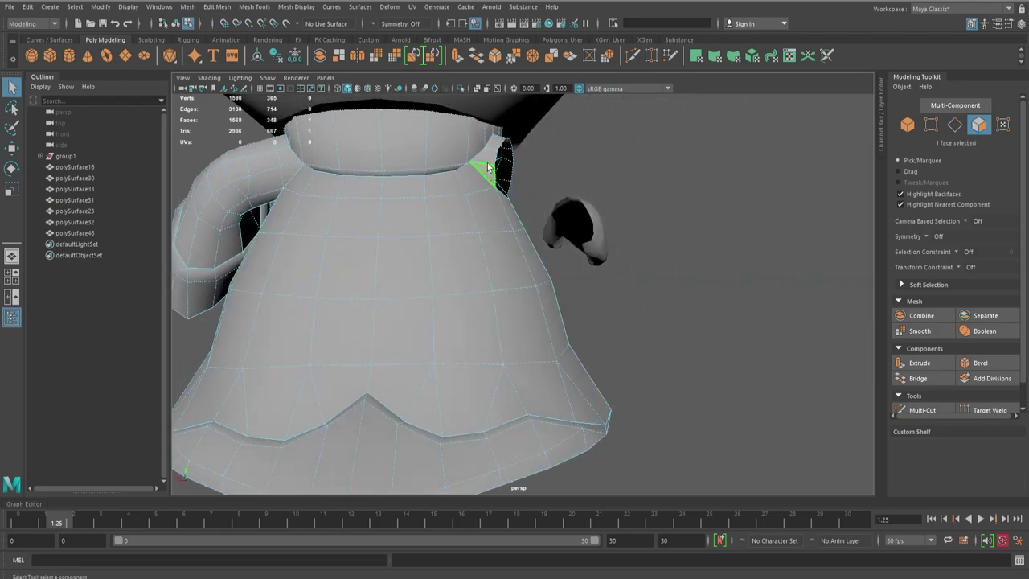
double_click(488, 167, "shift")
left_click_drag(488, 167, 470, 203, "alt")
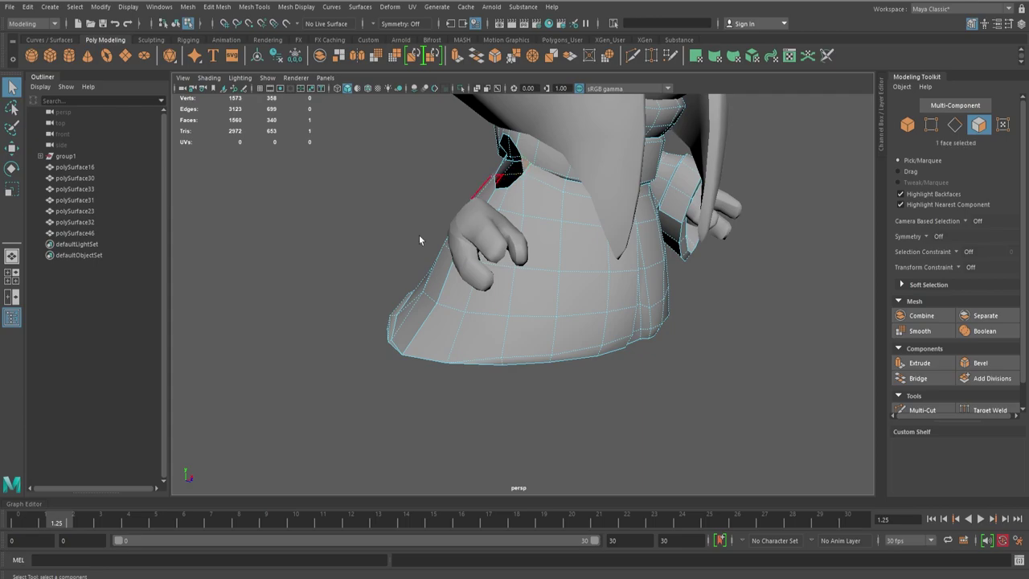
key("Delete")
Return to object mode, select the eye mesh and view the character's front.
left_click_drag(418, 239, 609, 251, "alt")
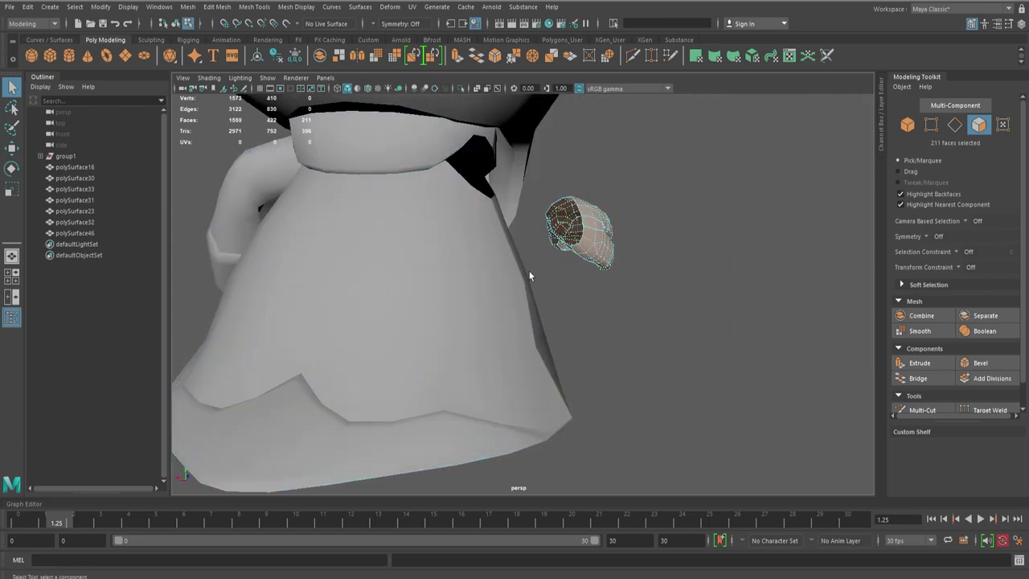
key("F8")
scroll(529, 276, "down", 5)
left_click_drag(466, 284, 571, 244, "alt")
left_click(573, 234)
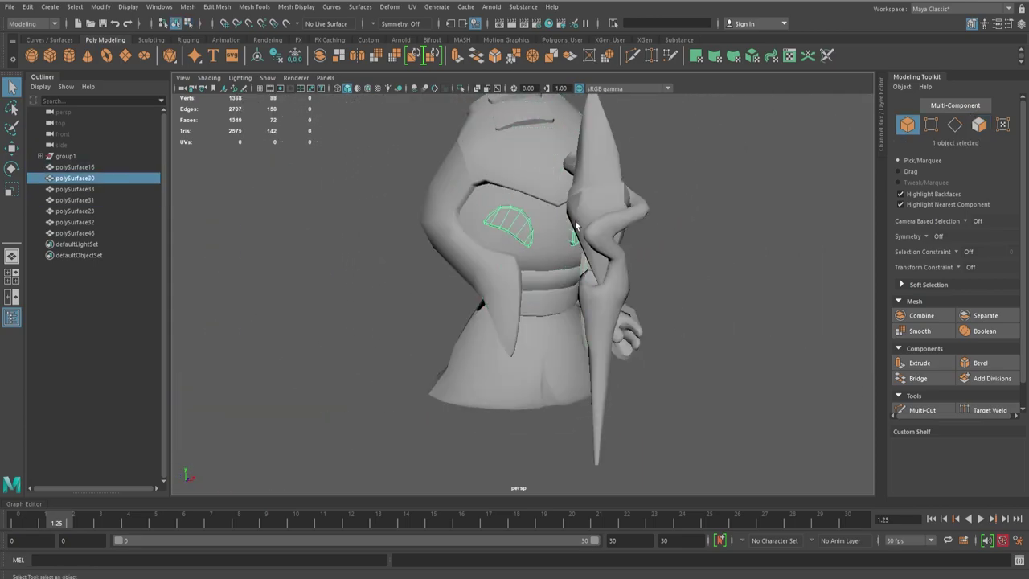
mouse_move(806, 263)
left_mouse_down("alt")
mouse_move(616, 308)
mouse_move(694, 311)
mouse_move(624, 253)
mouse_move(561, 374)
left_mouse_up("alt")
scroll(625, 253, "down", 3)
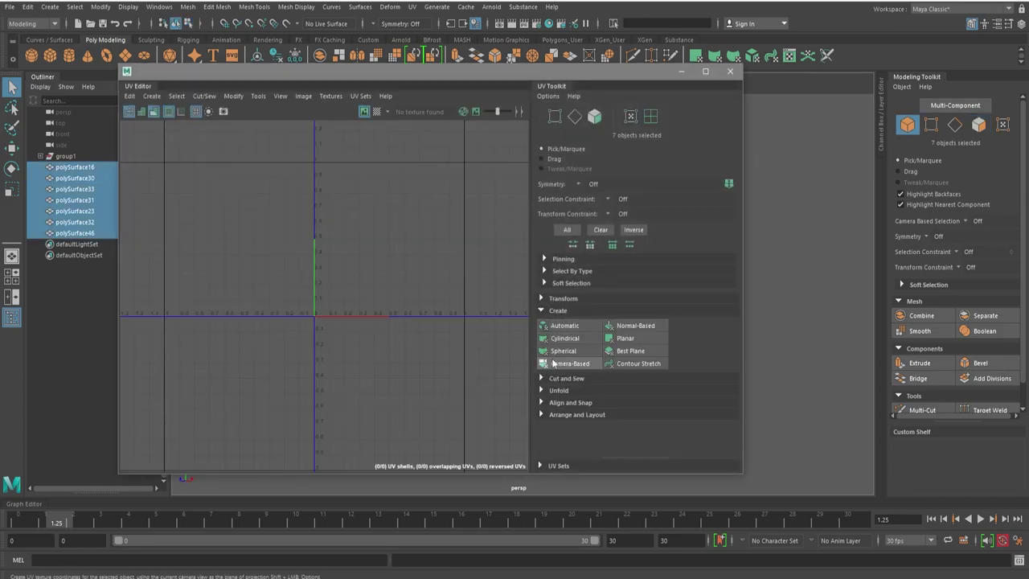
Give all character meshes camera-based UVs, auto-seam them and unfold them into 35 shells.
left_click(553, 363)
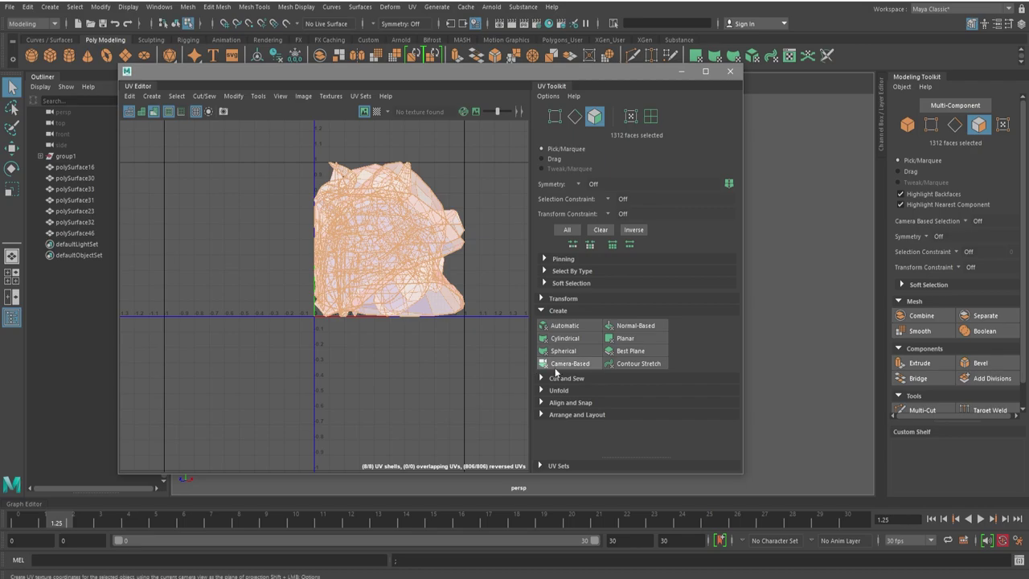
left_click(552, 378)
left_click(554, 409)
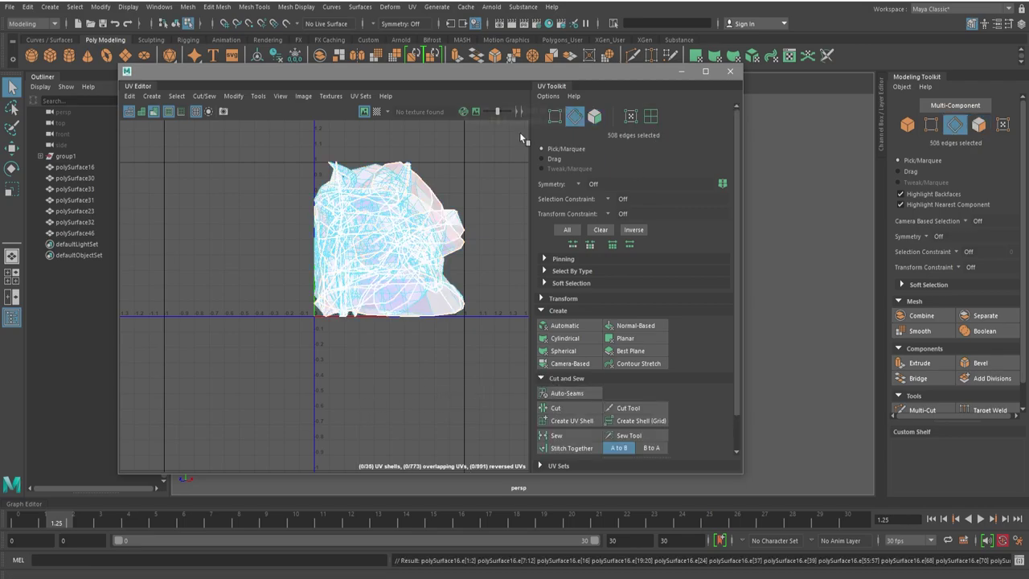
scroll(560, 402, "down", 2)
scroll(558, 385, "down", 2)
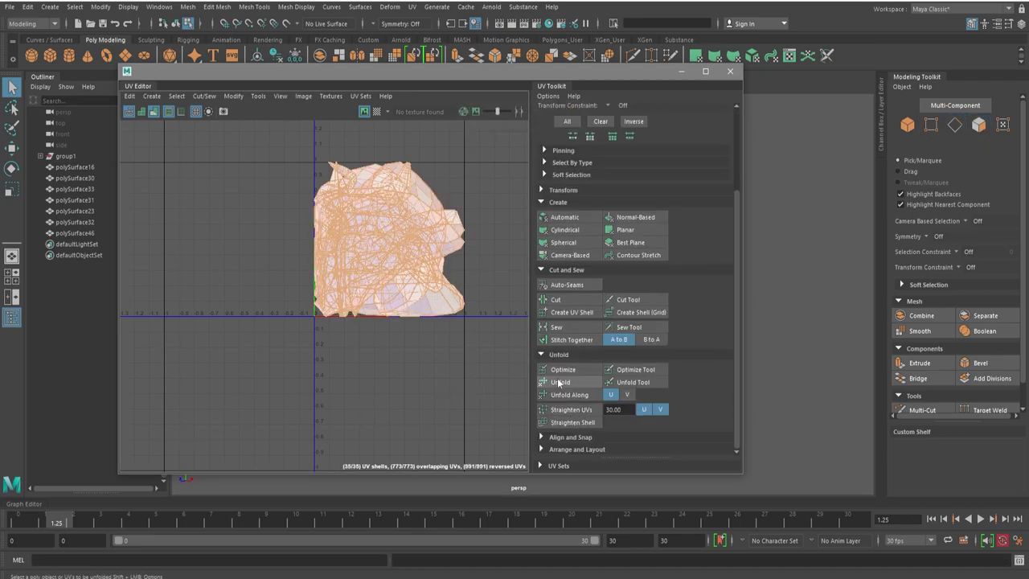
key("F12")
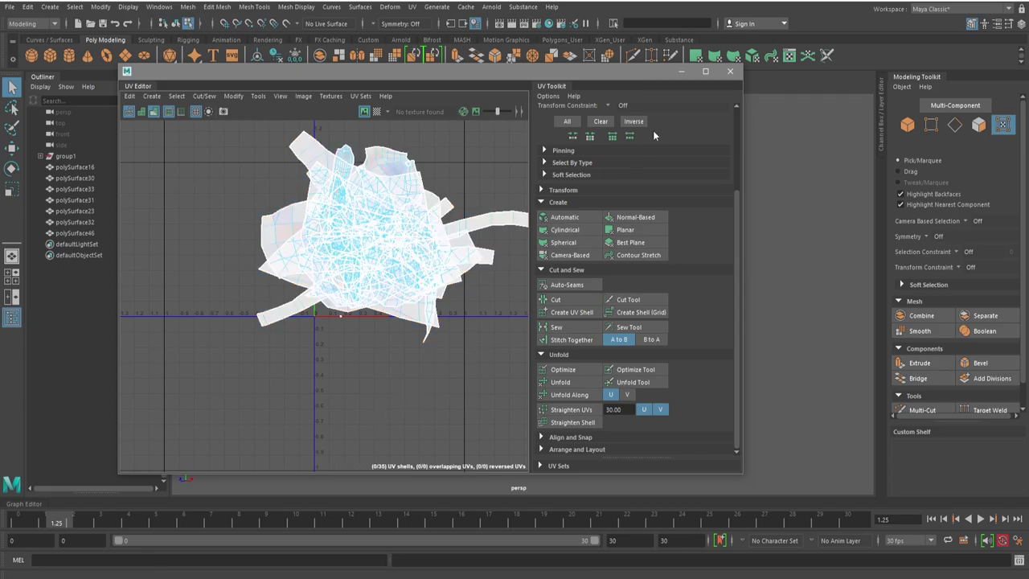
Move the UV Editor aside, return to object selection and orbit to check the model.
mouse_move(653, 74)
left_mouse_down()
mouse_move(443, 409)
mouse_move(403, 427)
left_mouse_up()
key("F8")
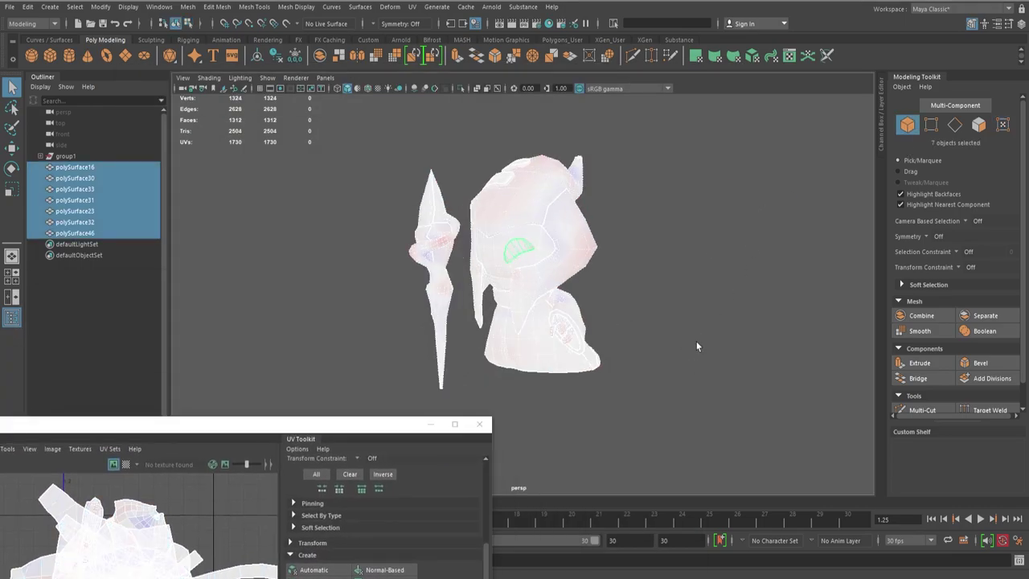
mouse_move(697, 346)
left_mouse_down("alt")
mouse_move(777, 361)
mouse_move(664, 338)
mouse_move(682, 275)
mouse_move(454, 292)
mouse_move(431, 305)
mouse_move(474, 402)
left_mouse_up("alt")
Zoom in on the model and select the hand's UV shells in the UV layout.
left_click(481, 424)
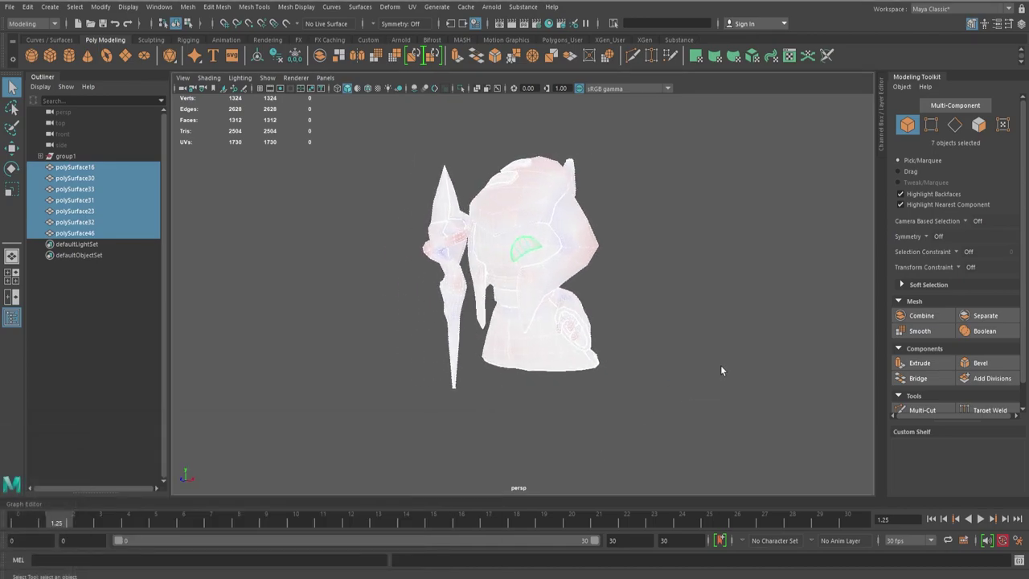
left_click(720, 364)
right_click_drag(720, 365, 578, 440, "alt")
left_click(827, 56)
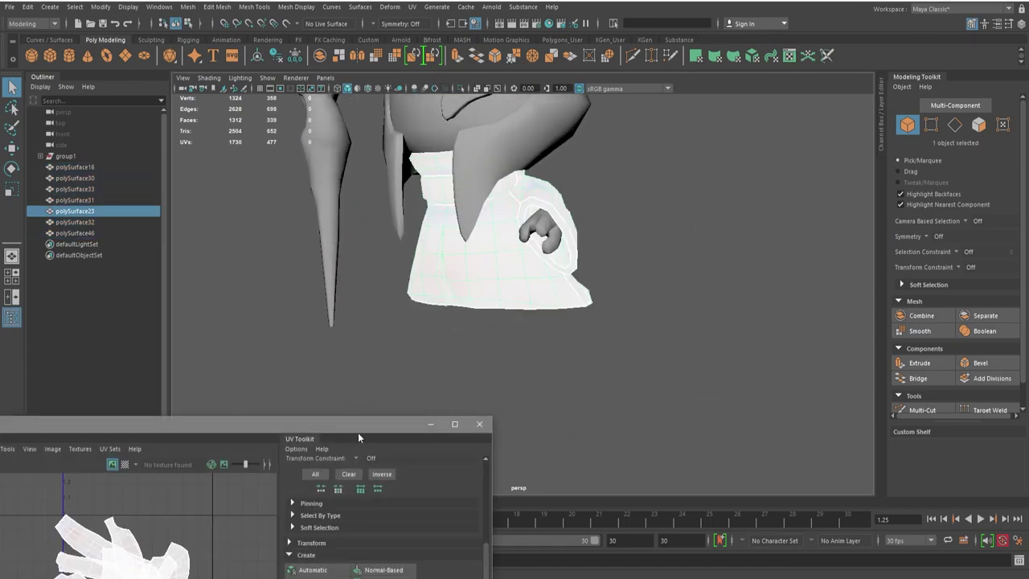
left_click_drag(596, 232, 607, 225, "alt")
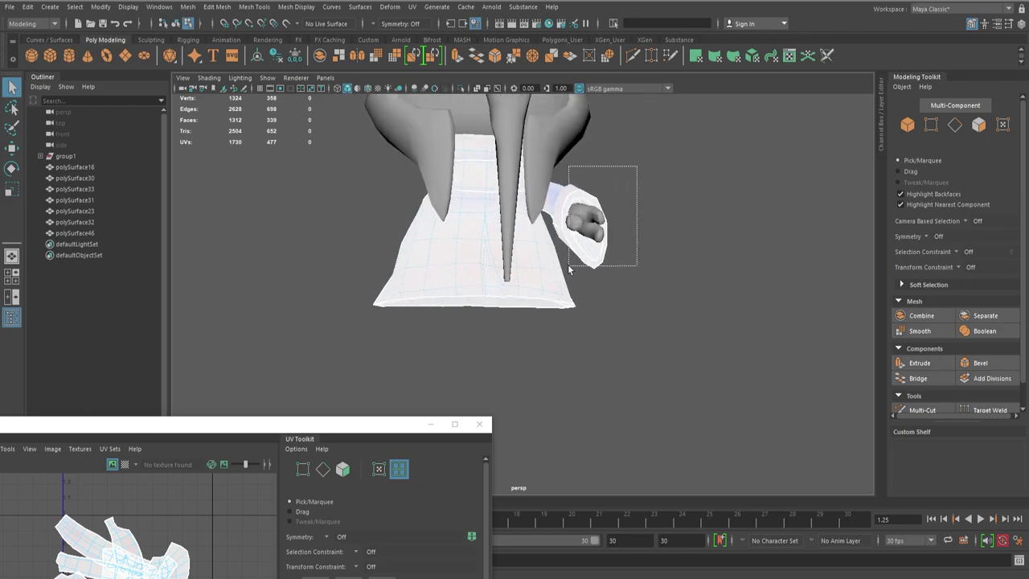
left_click_drag(568, 270, 568, 269)
left_click_drag(568, 269, 670, 235, "alt")
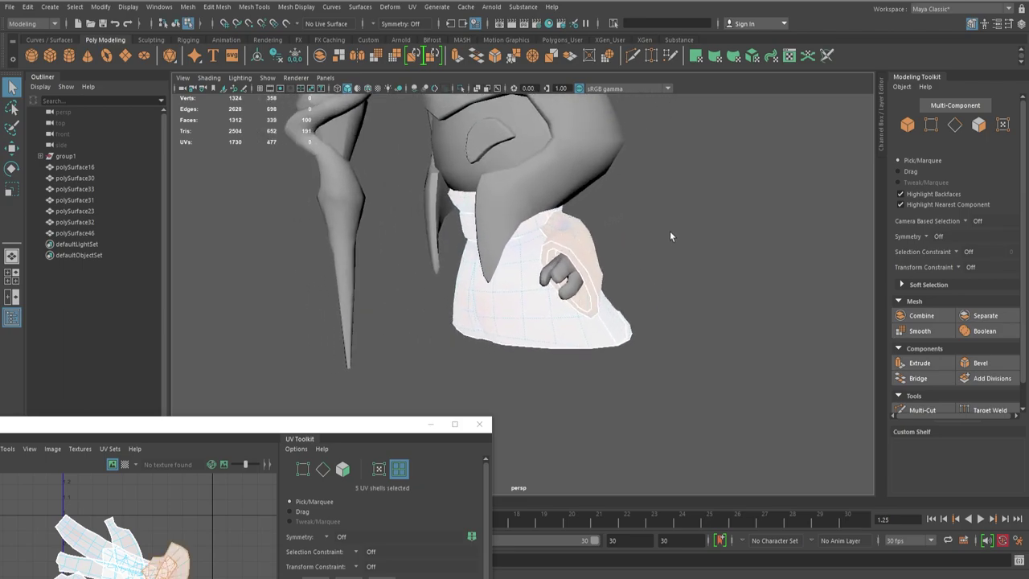
mouse_move(431, 261)
left_mouse_down("alt")
mouse_move(415, 338)
mouse_move(631, 271)
left_mouse_up("alt")
Mirror the hand mesh polySurface31 across X, then deselect and orbit to check.
key("F8")
left_click(626, 270)
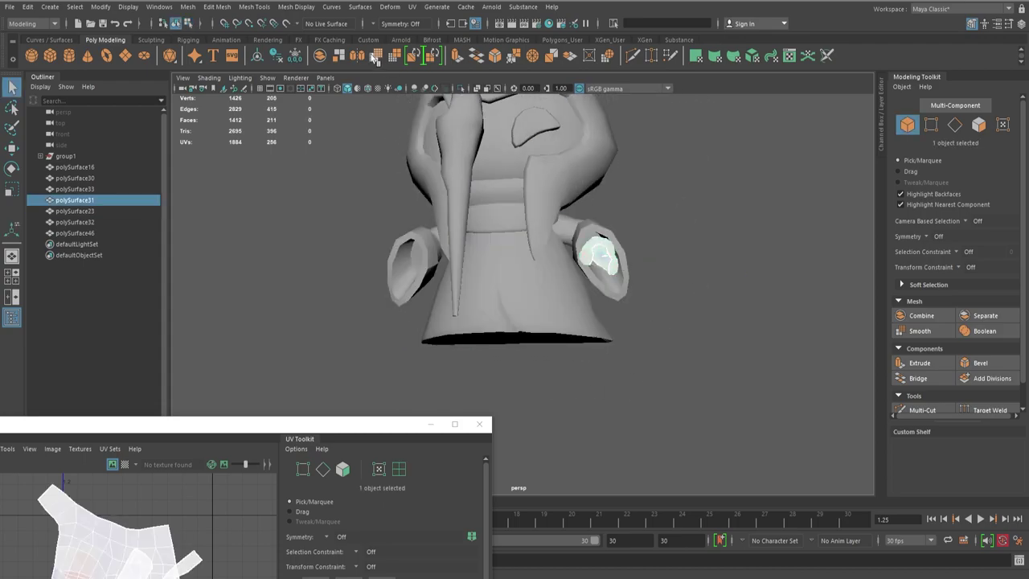
key("g")
mouse_move(506, 182)
left_mouse_down("alt")
mouse_move(645, 225)
mouse_move(530, 165)
left_mouse_up("alt")
left_click(530, 164)
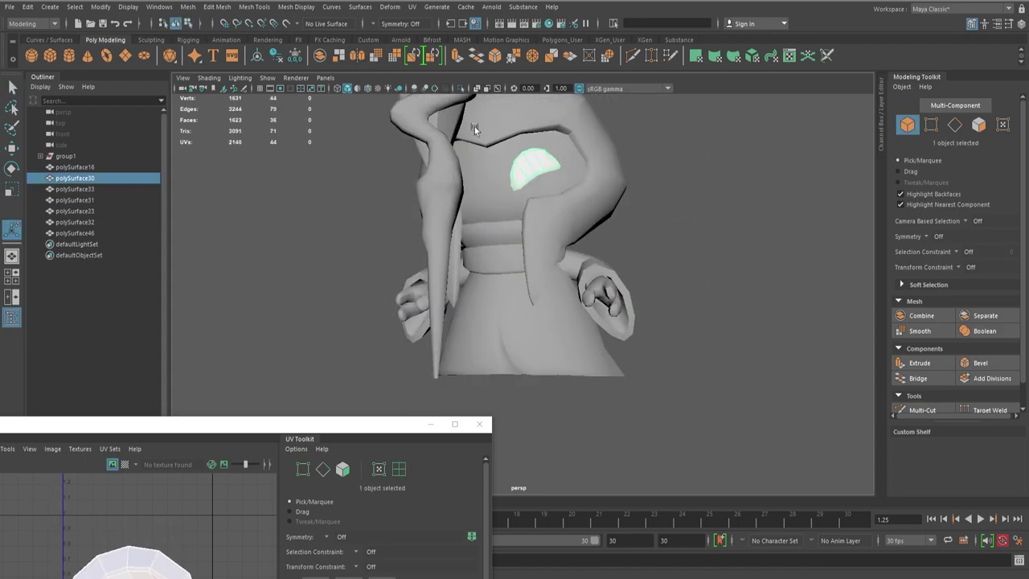
left_click(680, 209)
mouse_move(679, 210)
left_mouse_down("alt")
mouse_move(466, 281)
mouse_move(635, 397)
left_mouse_up("alt")
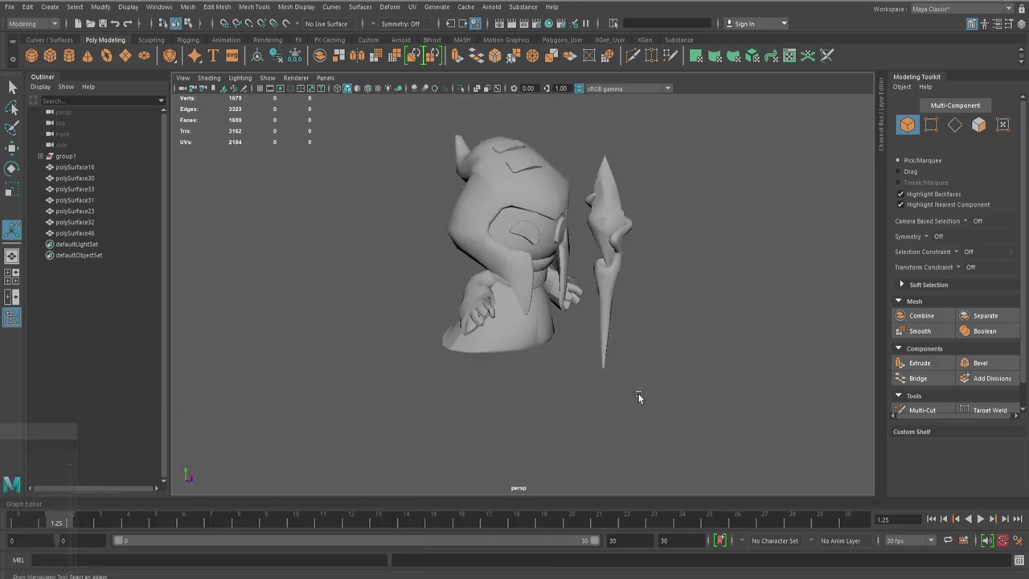
Merge the robe body's duplicate vertices, reducing 1675 vertices to 1664.
left_click(434, 363)
scroll(434, 364, "up", 3)
left_click_drag(434, 363, 466, 292, "alt")
scroll(466, 292, "up", 3)
key("F9")
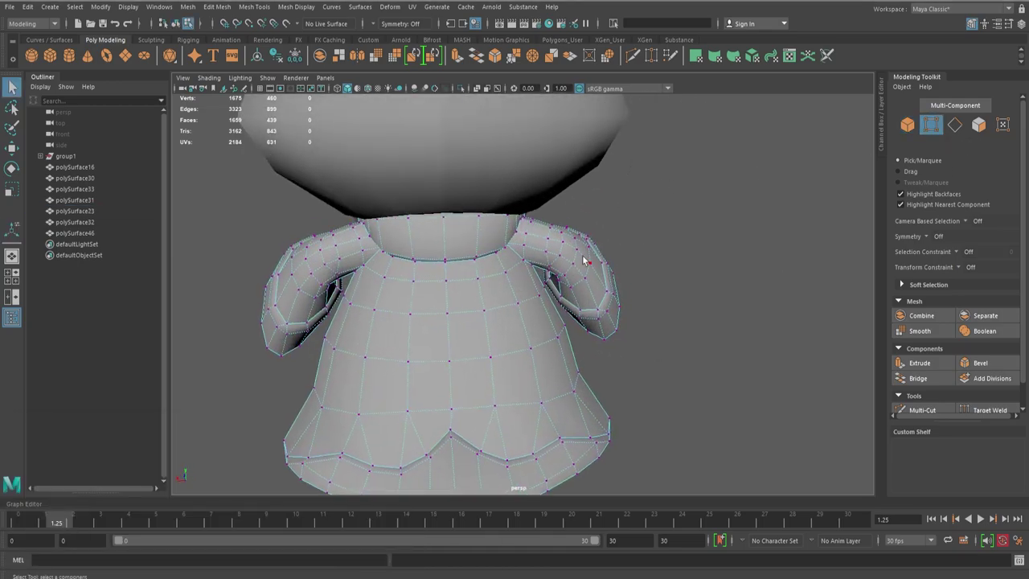
right_click_drag(671, 195, 689, 196, "shift")
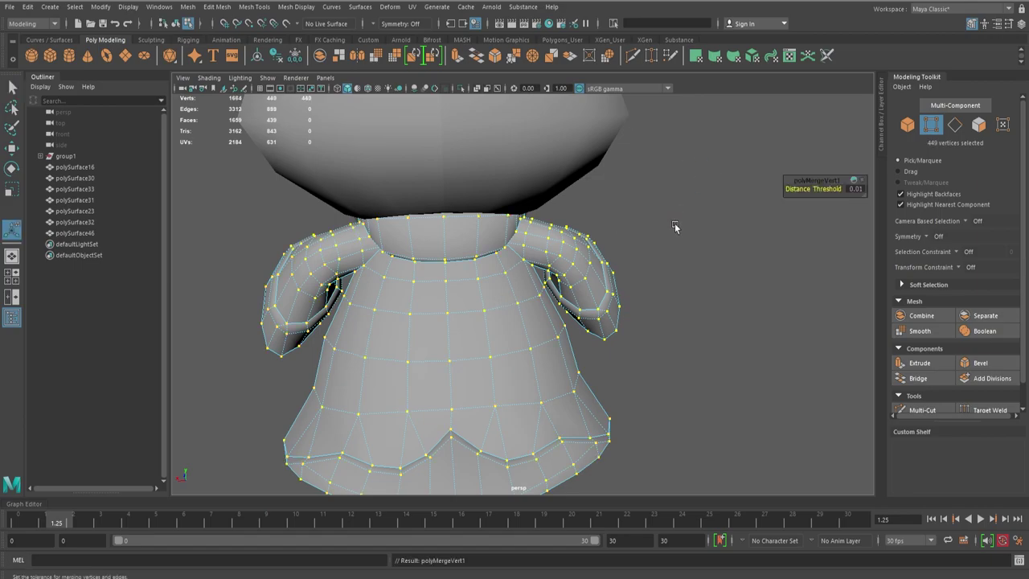
key("F8")
Preview the body smoothed, turn the preview off, and move on to RizomUV.
key("w")
right_click_drag(675, 266, 672, 265, "shift")
left_click(663, 257)
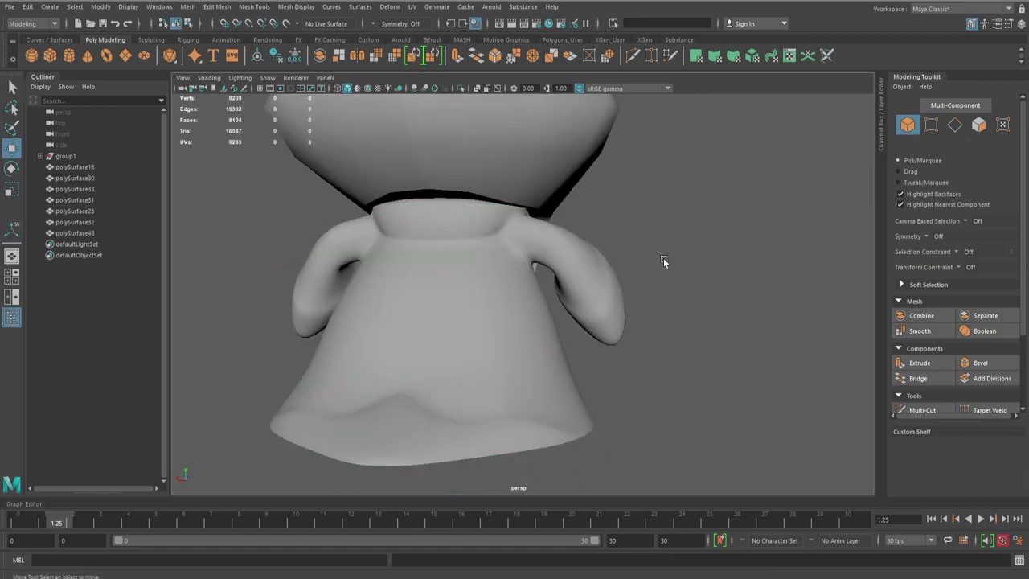
mouse_move(663, 257)
left_mouse_down("alt")
mouse_move(540, 300)
mouse_move(685, 290)
left_mouse_up("alt")
key("ctrl+z")
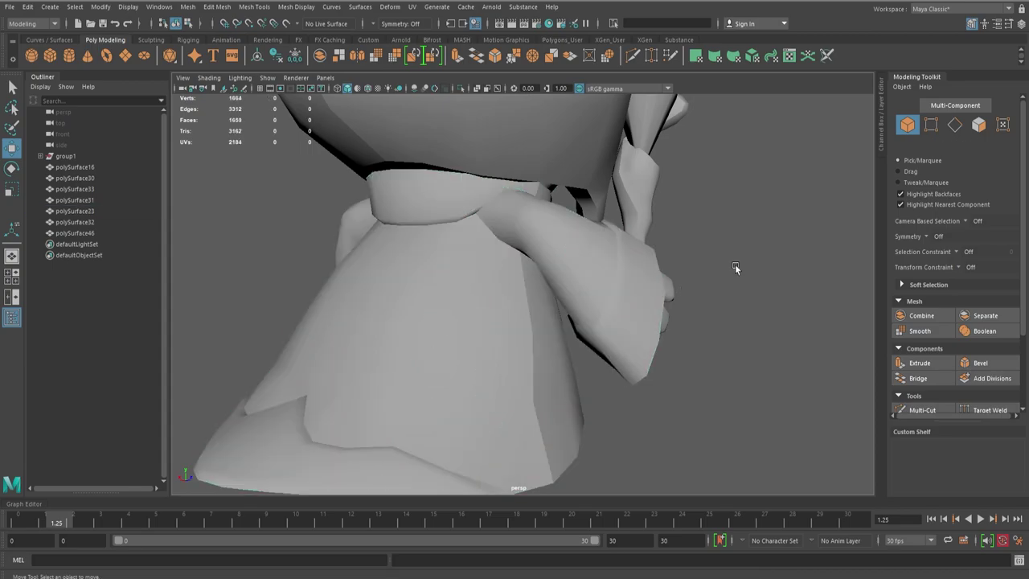
mouse_move(734, 264)
left_mouse_down("alt")
mouse_move(513, 267)
mouse_move(554, 281)
left_mouse_up("alt")
scroll(583, 303, "down", 5)
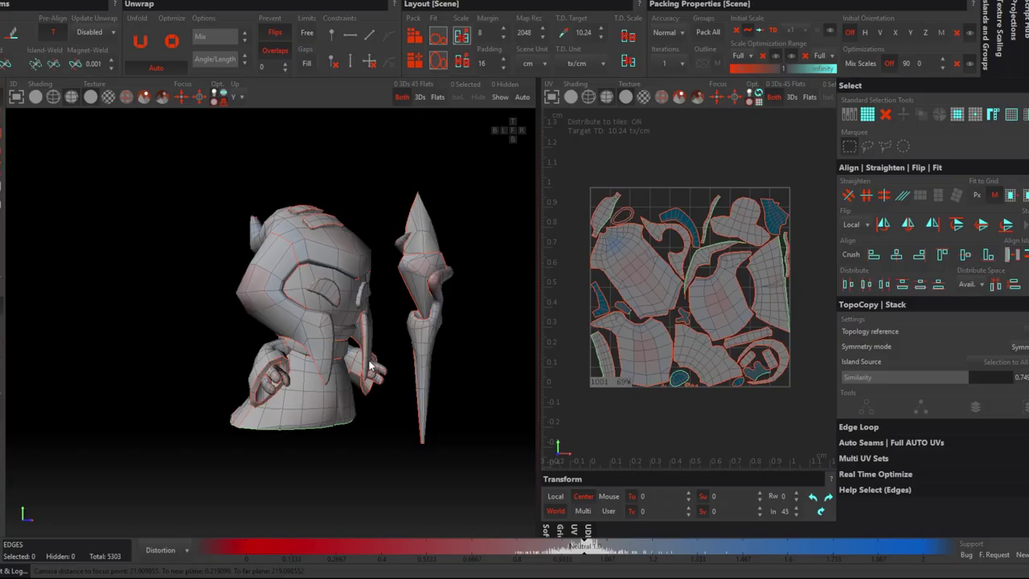
middle_click_drag(370, 366, 359, 366)
scroll(667, 225, "up", 5)
In island mode, repack the islands and TopoCopy-stack the two matching hand islands.
key("F4")
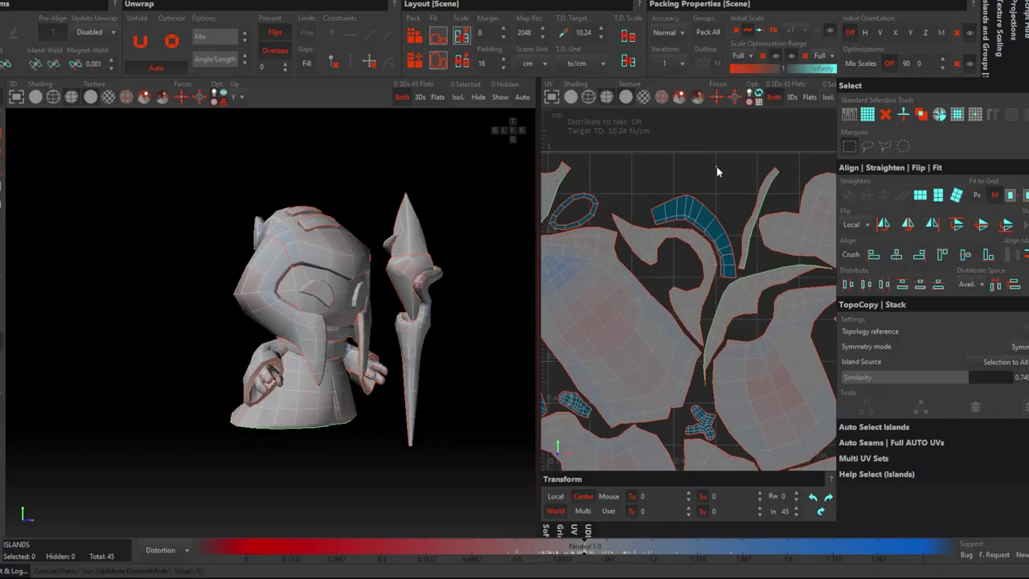
key("ctrl+p")
left_click(766, 351)
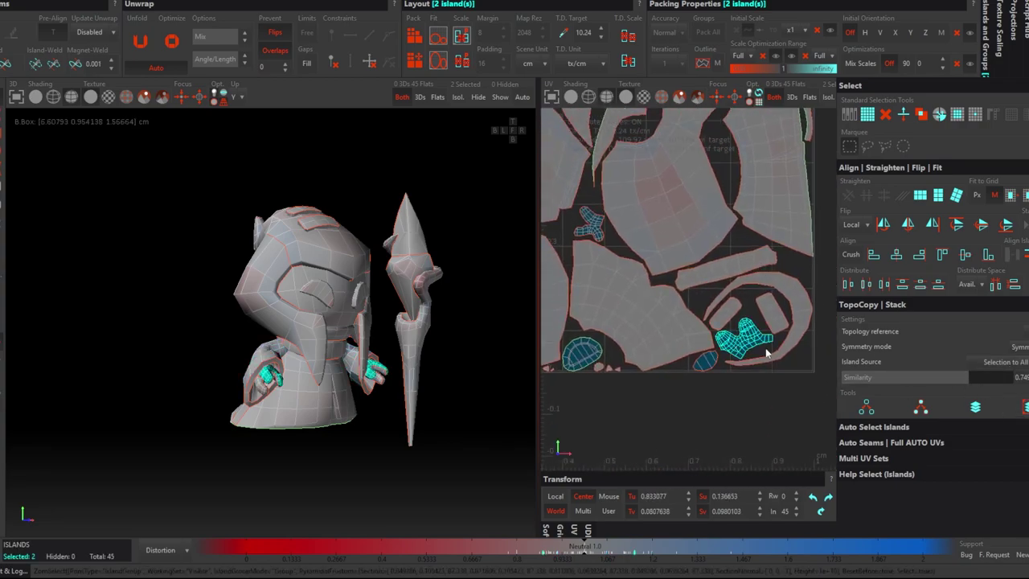
middle_click_drag(665, 370, 768, 311)
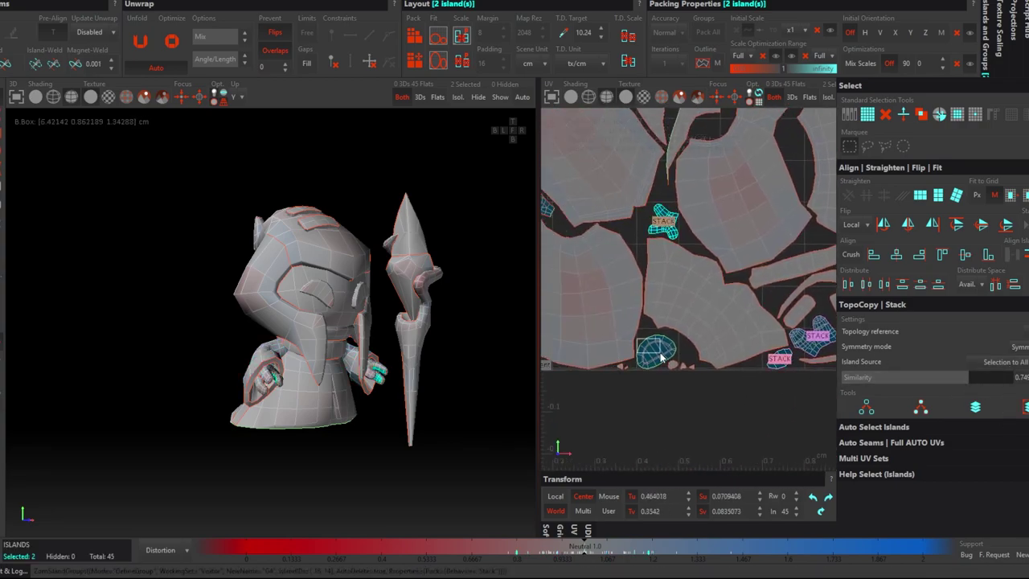
left_click(661, 357)
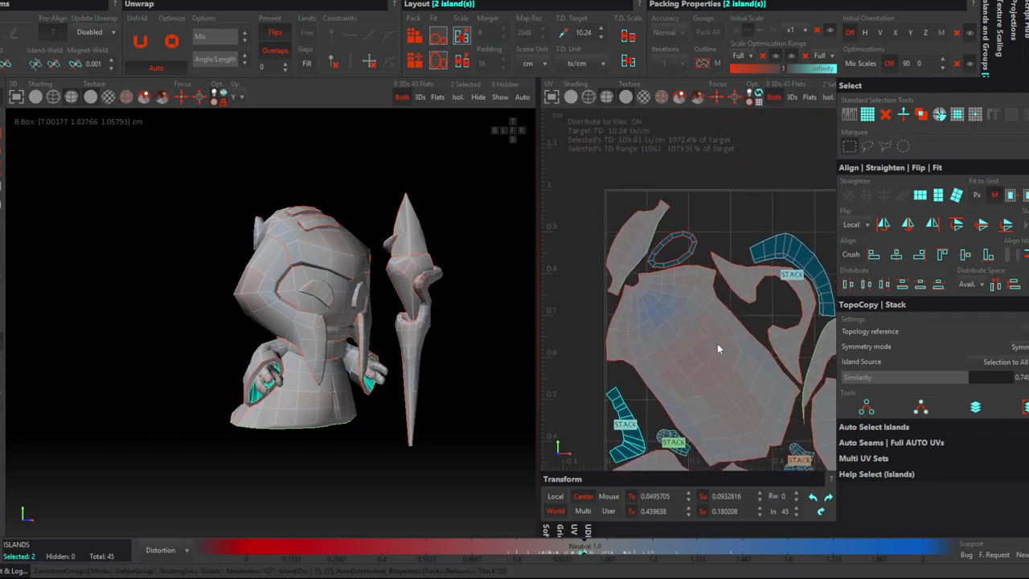
scroll(655, 325, "up", 6)
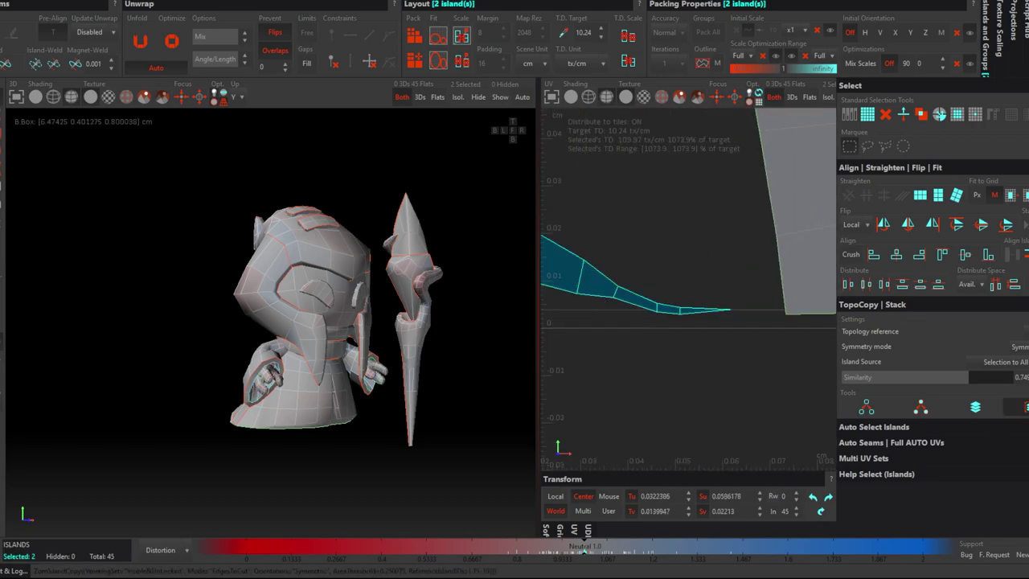
scroll(650, 329, "down", 5)
left_click(768, 328)
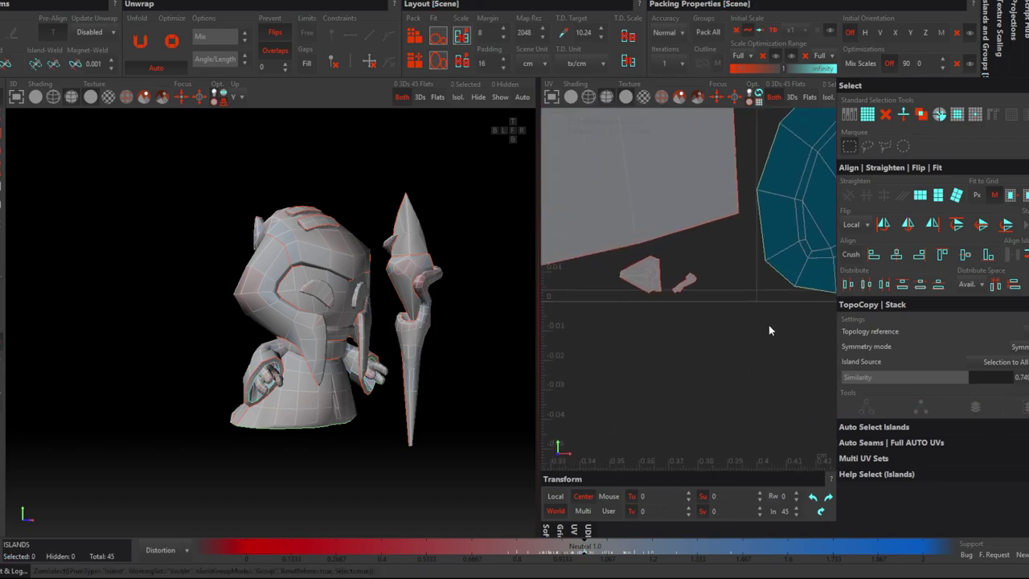
Select all 45 islands for packing, then deselect and review the tile.
scroll(623, 337, "down", 5)
scroll(643, 282, "up", 2)
scroll(684, 212, "up", 2)
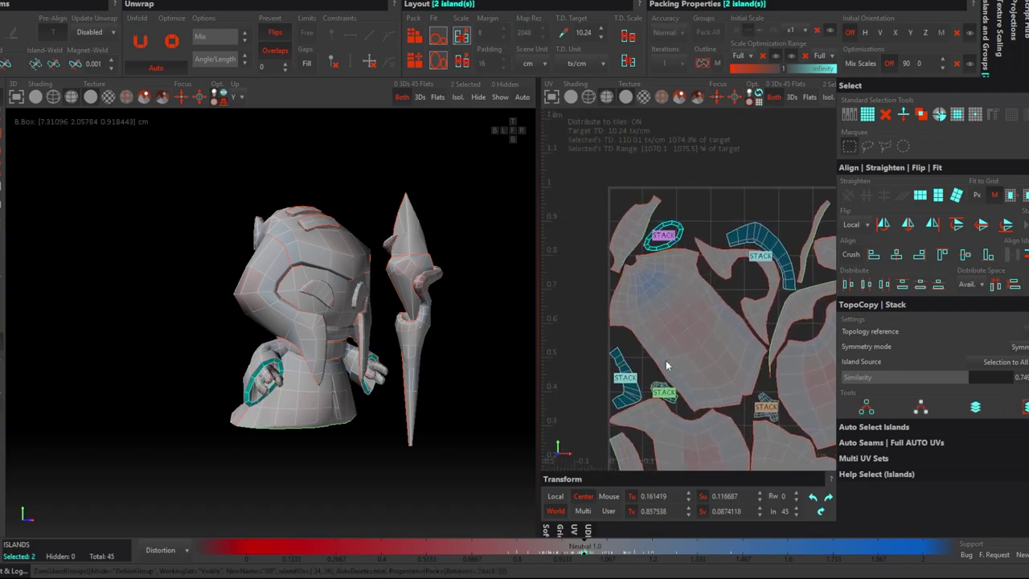
scroll(665, 365, "down", 3)
key("ctrl+a")
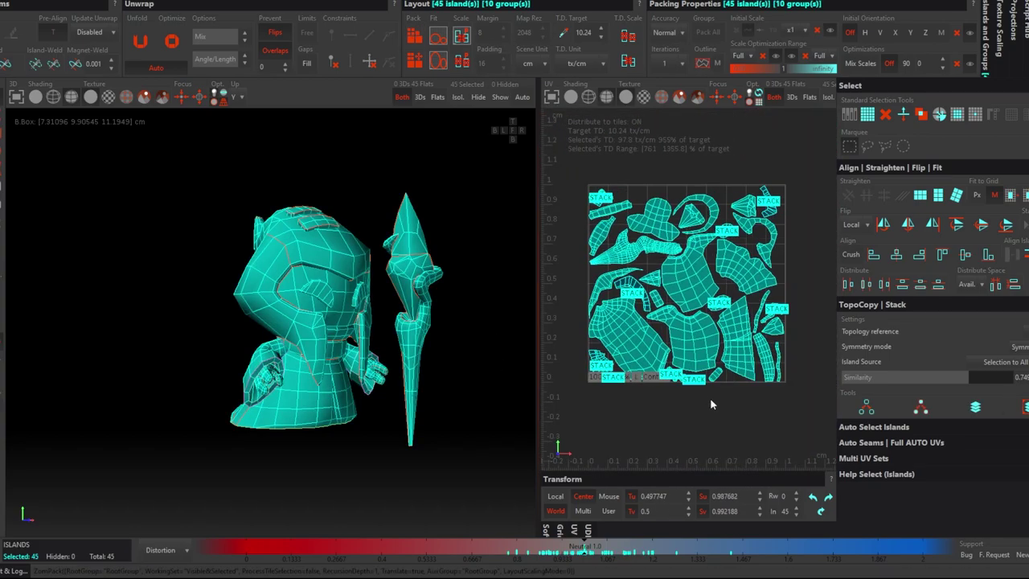
left_click(710, 405)
scroll(675, 284, "up", 2)
scroll(679, 285, "up", 2)
Select the cuff island's edge loop and move the island off its stacked twin.
scroll(689, 285, "up", 1)
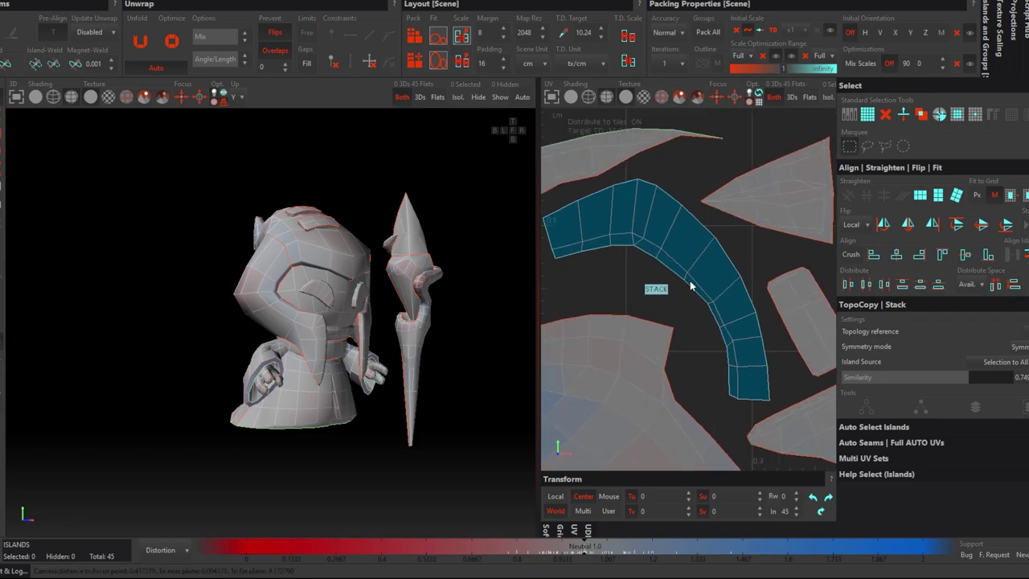
scroll(689, 285, "down", 1)
key("F2")
double_click(753, 347)
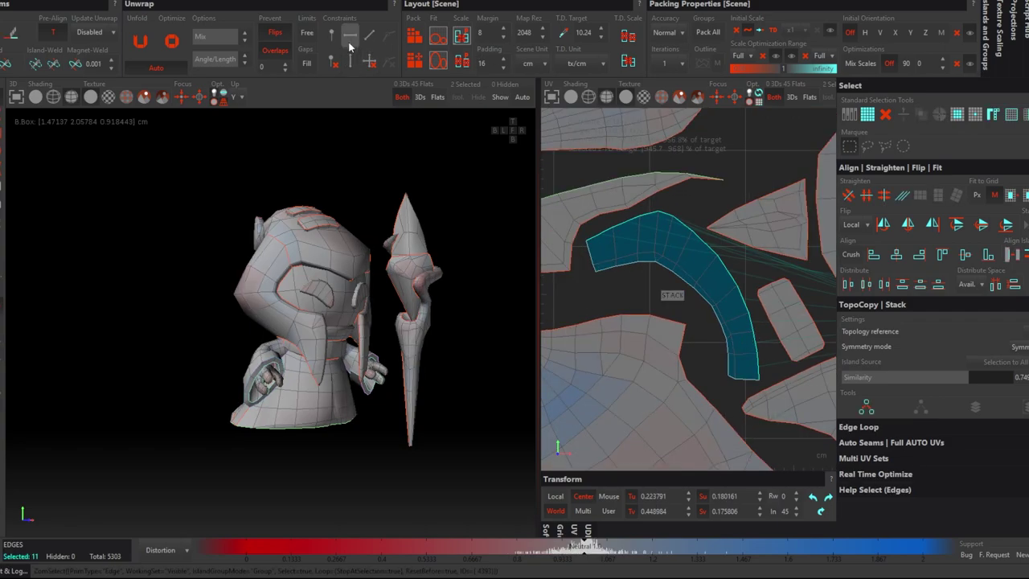
key("F4")
left_click(683, 273)
left_click_drag(733, 224, 699, 266)
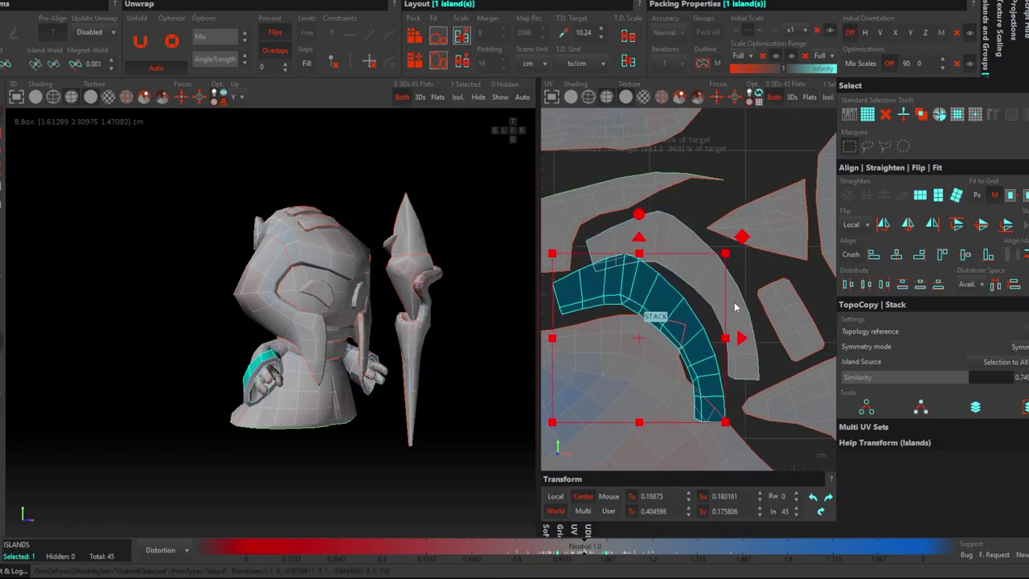
Unfold both cuff islands into straight vertical strips and stack the pair together.
key("F2")
left_click(726, 279)
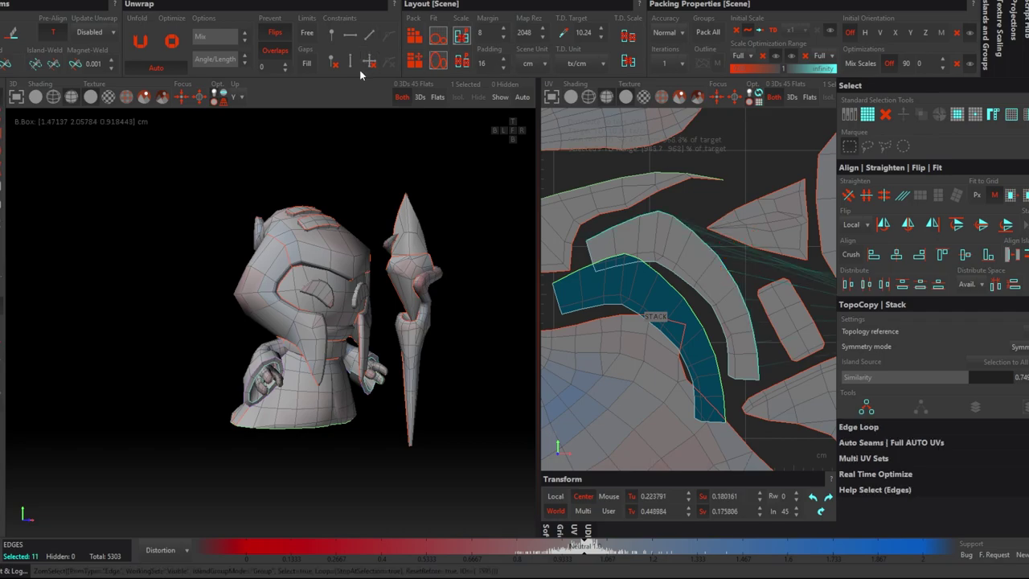
key("F4")
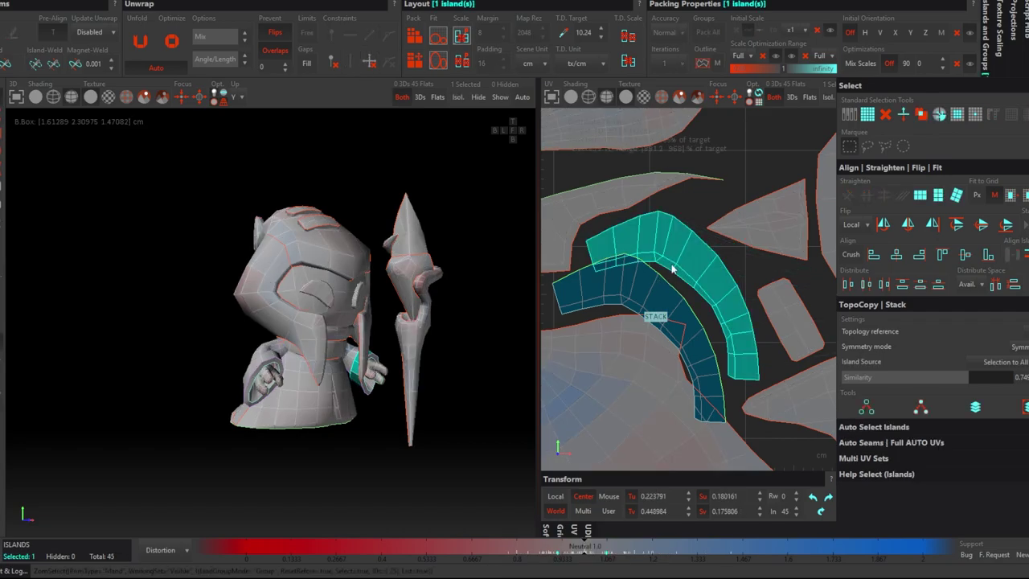
left_click(157, 51)
left_click(987, 411)
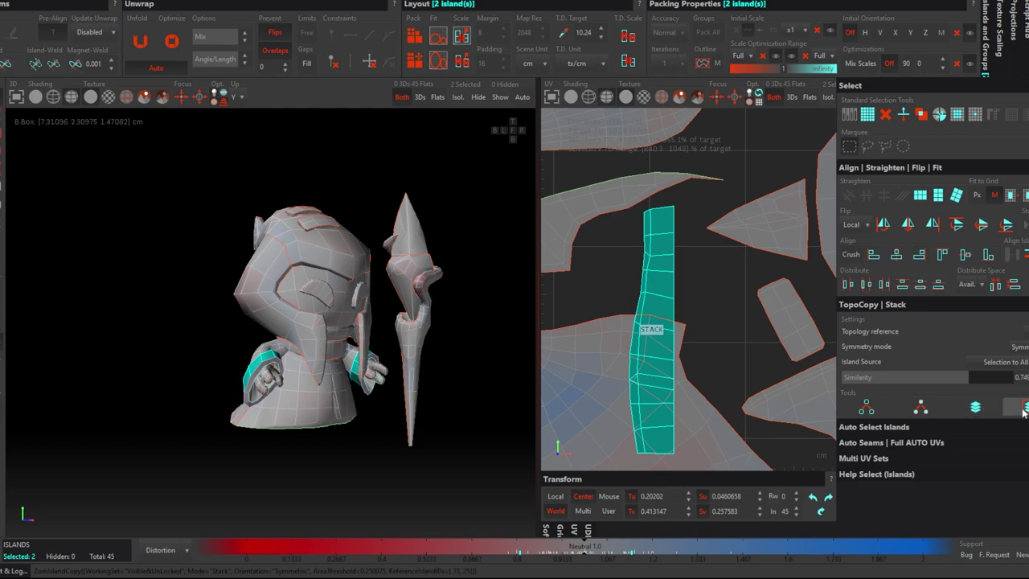
scroll(739, 362, "down", 3)
scroll(718, 388, "up", 2)
scroll(667, 305, "up", 2)
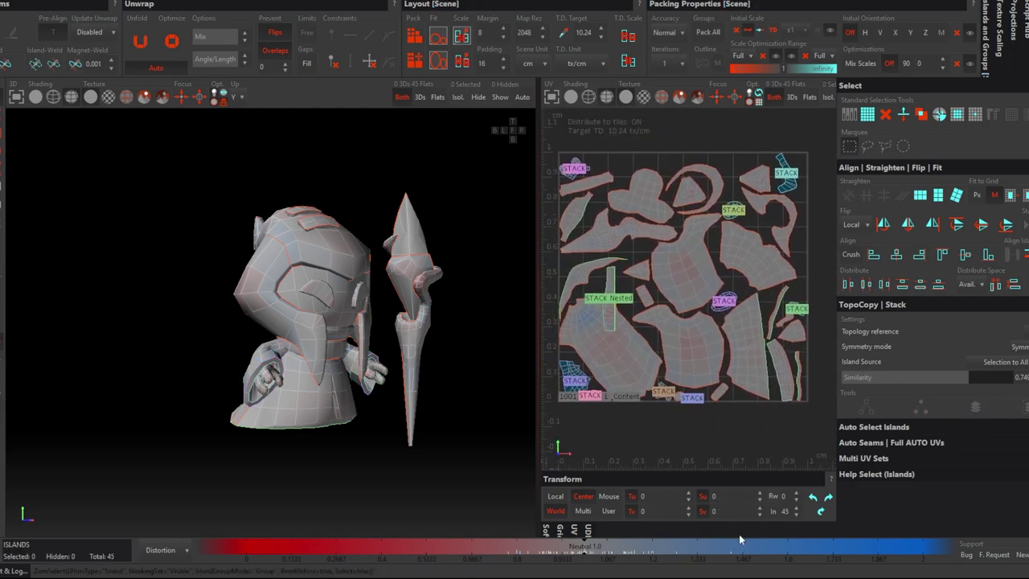
left_click(623, 241)
scroll(623, 243, "up", 1)
scroll(723, 241, "up", 5)
Brush the islands' distorted regions with the Spread and Pinch brushes, watching the distortion colours.
key("b")
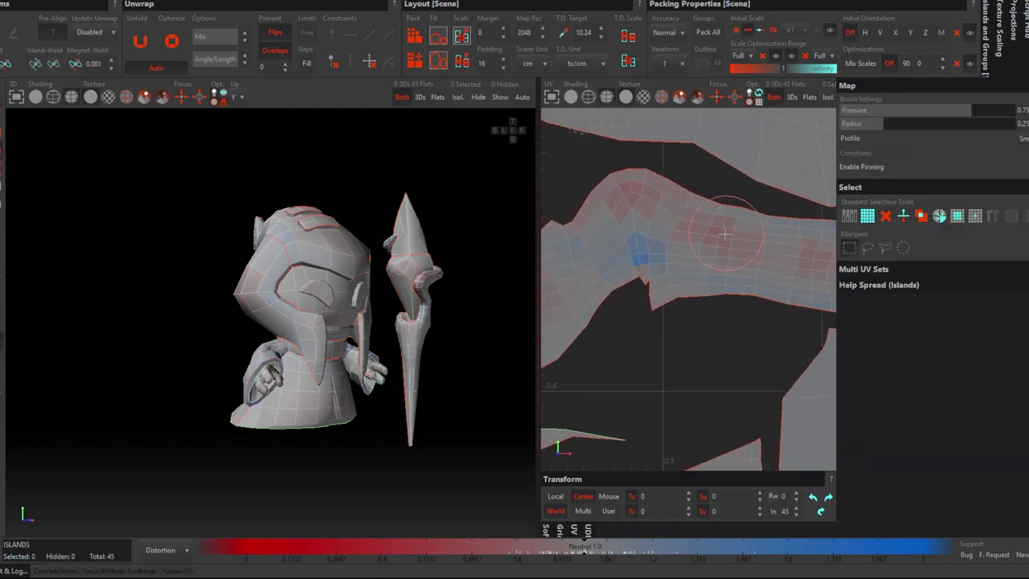
scroll(681, 262, "down", 1)
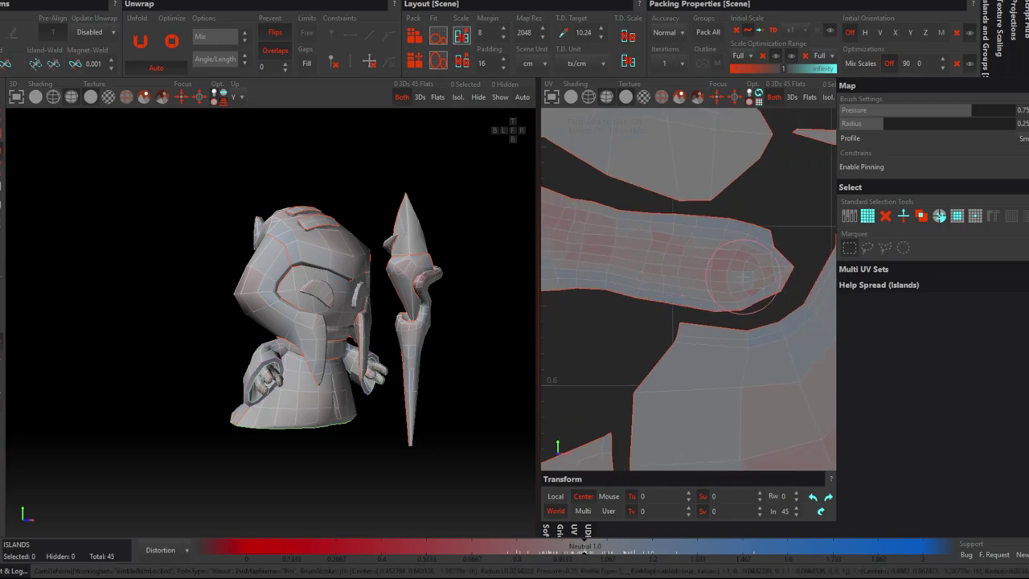
scroll(733, 285, "down", 1)
scroll(723, 245, "up", 3)
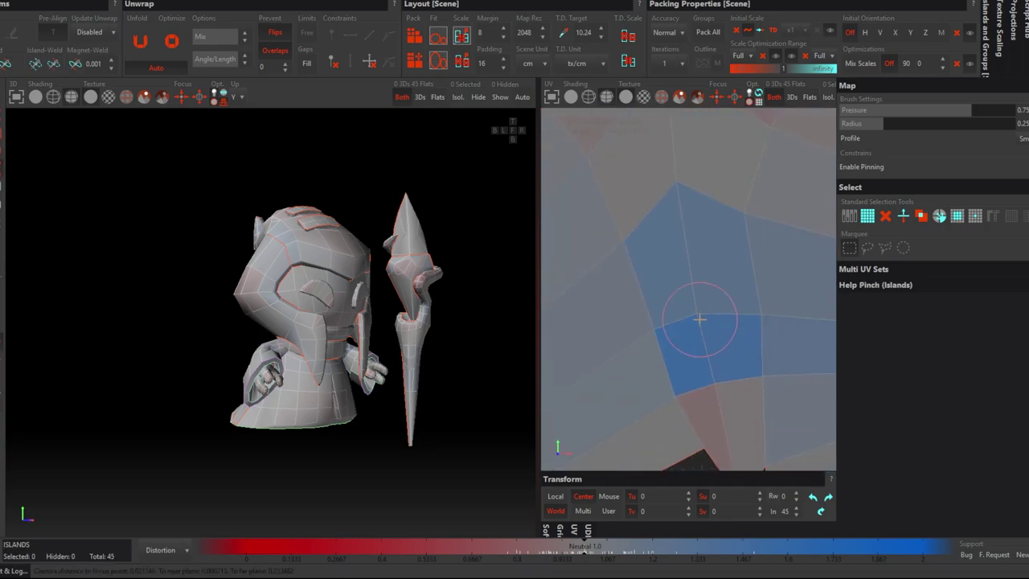
scroll(736, 338, "down", 1)
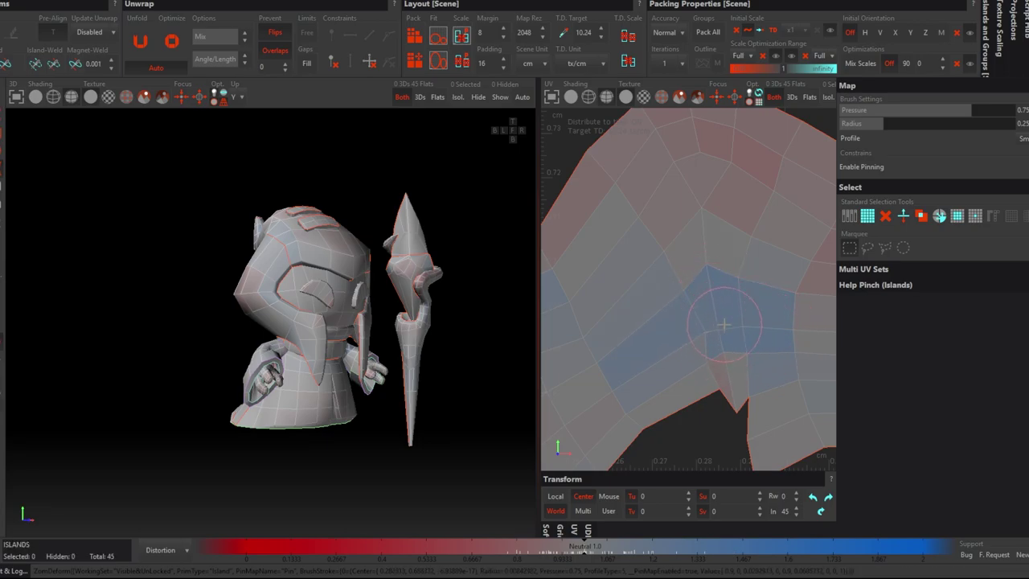
scroll(724, 324, "down", 2)
scroll(715, 314, "down", 2)
scroll(715, 310, "up", 2)
scroll(722, 304, "up", 2)
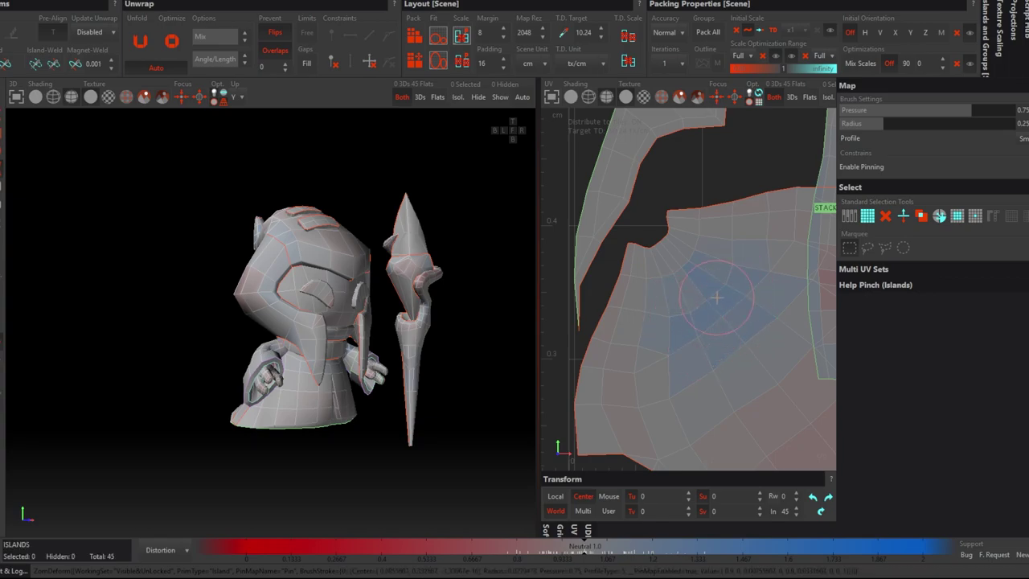
scroll(707, 327, "down", 2)
scroll(712, 321, "down", 2)
scroll(683, 281, "down", 1)
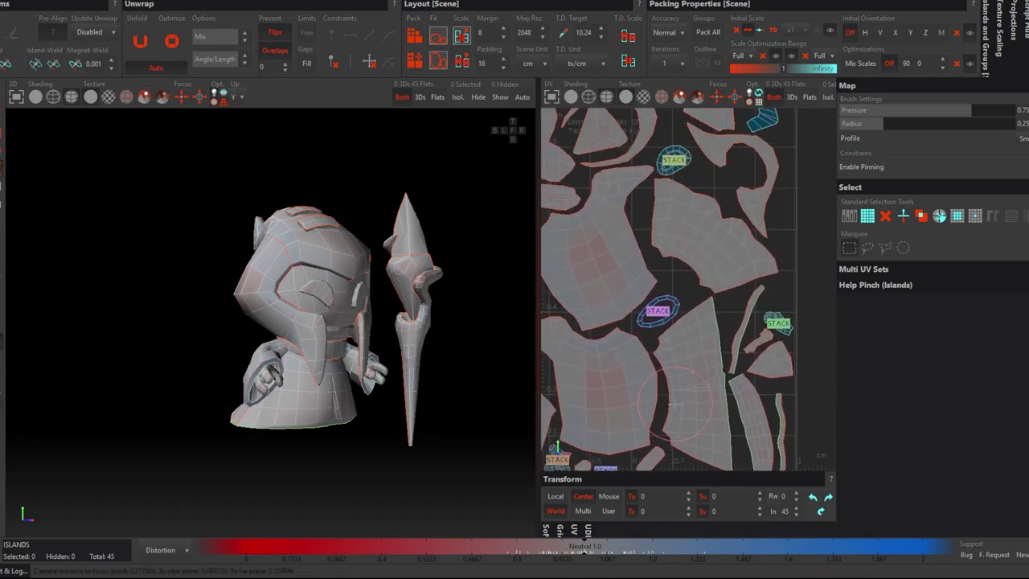
scroll(663, 250, "up", 1)
scroll(790, 233, "down", 3)
scroll(769, 211, "up", 3)
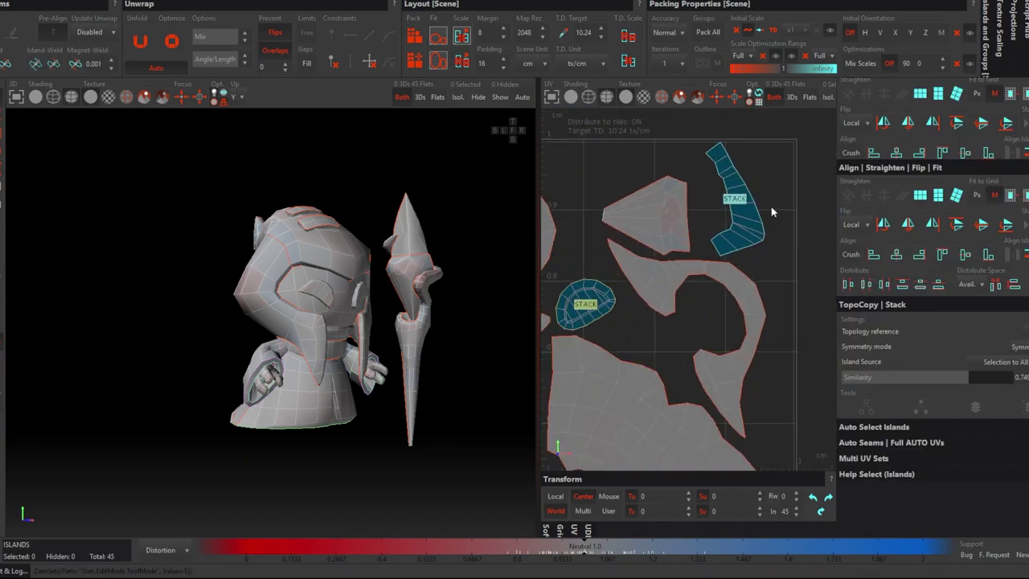
scroll(675, 324, "down", 2)
Show a checker texture on the model and inspect the hood island for stretching.
middle_click_drag(675, 323, 802, 235)
left_click(126, 96)
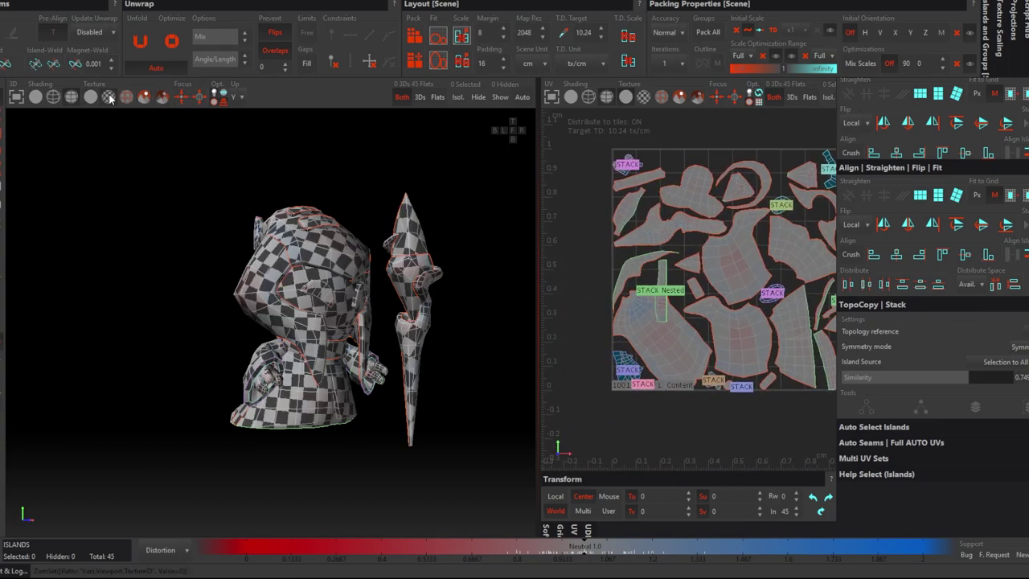
mouse_move(354, 317)
middle_mouse_down()
mouse_move(361, 288)
mouse_move(366, 314)
mouse_move(384, 311)
mouse_move(370, 299)
mouse_move(382, 313)
middle_mouse_up()
left_click(382, 313)
scroll(726, 295, "up", 1)
scroll(726, 295, "up", 3)
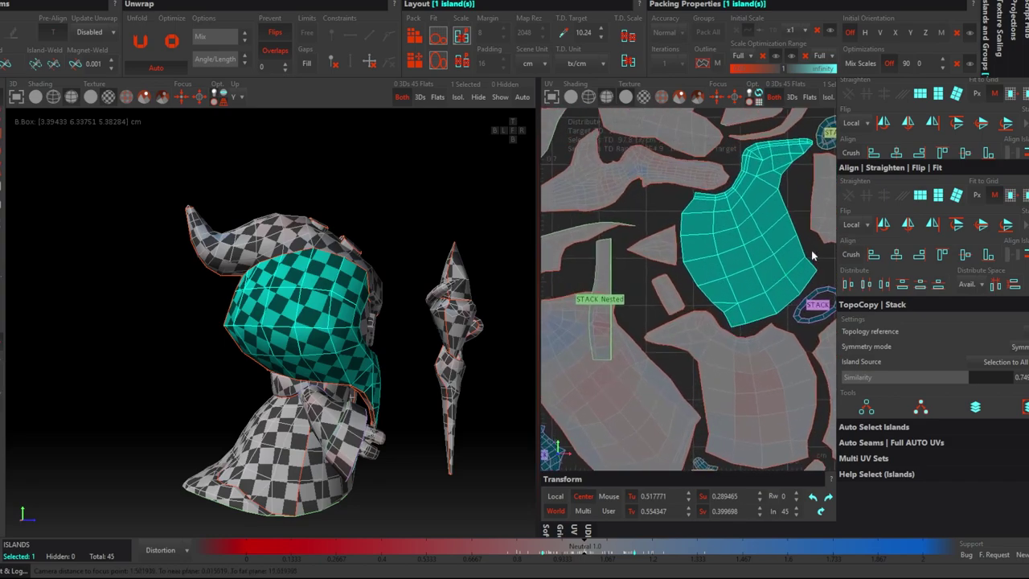
scroll(715, 273, "up", 2)
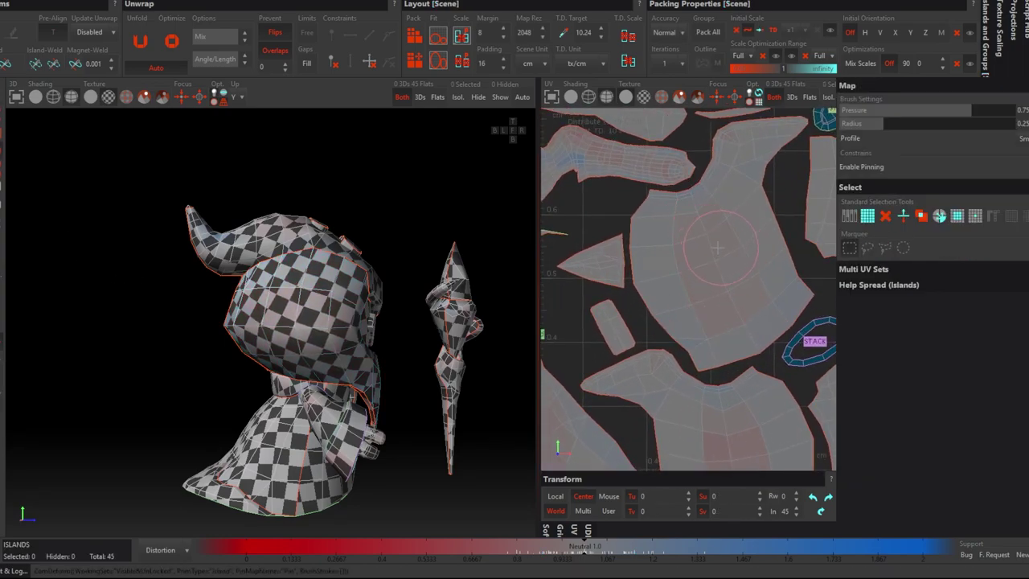
scroll(636, 255, "down", 5)
Select all 45 islands and pack them into the 0–1 tile.
left_click(701, 333)
scroll(701, 333, "down", 3)
key("ctrl+a")
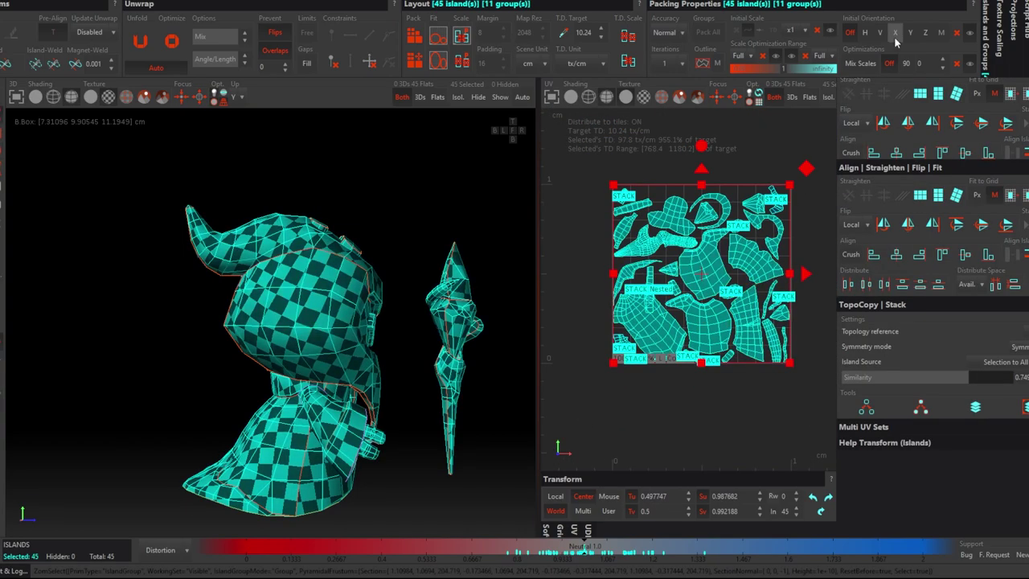
mouse_move(321, 338)
middle_mouse_down()
mouse_move(238, 345)
mouse_move(321, 322)
middle_mouse_up()
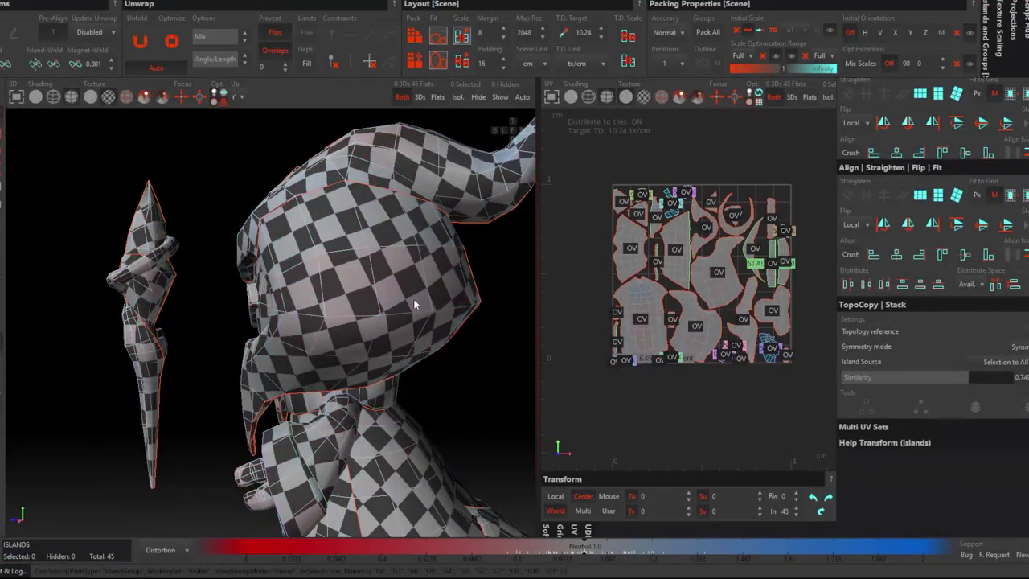
Rotate, rescale and reposition both helmet-half UV islands so they sit upright.
left_click(696, 305)
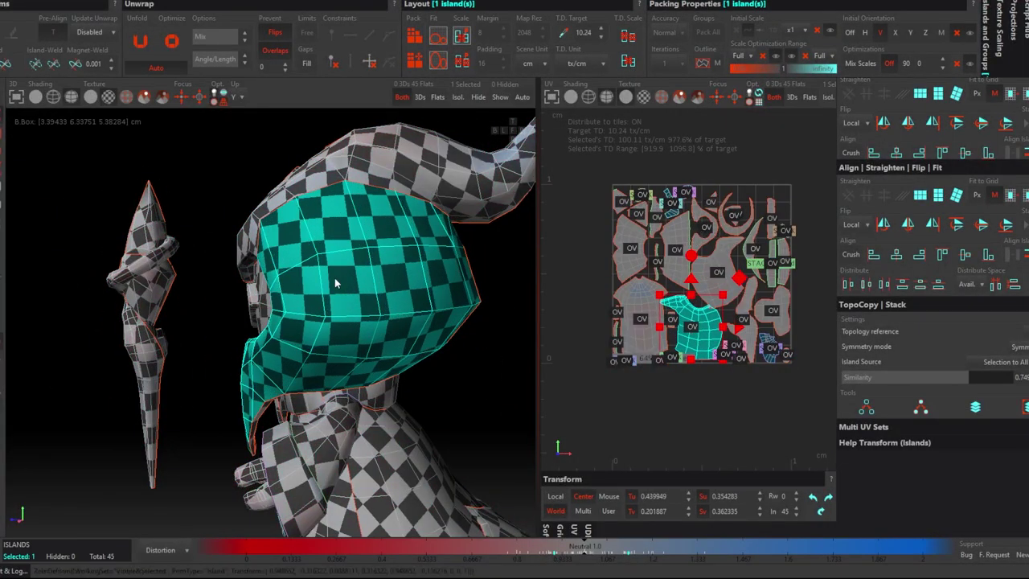
middle_click_drag(333, 285, 274, 289)
left_click_drag(687, 269, 684, 275)
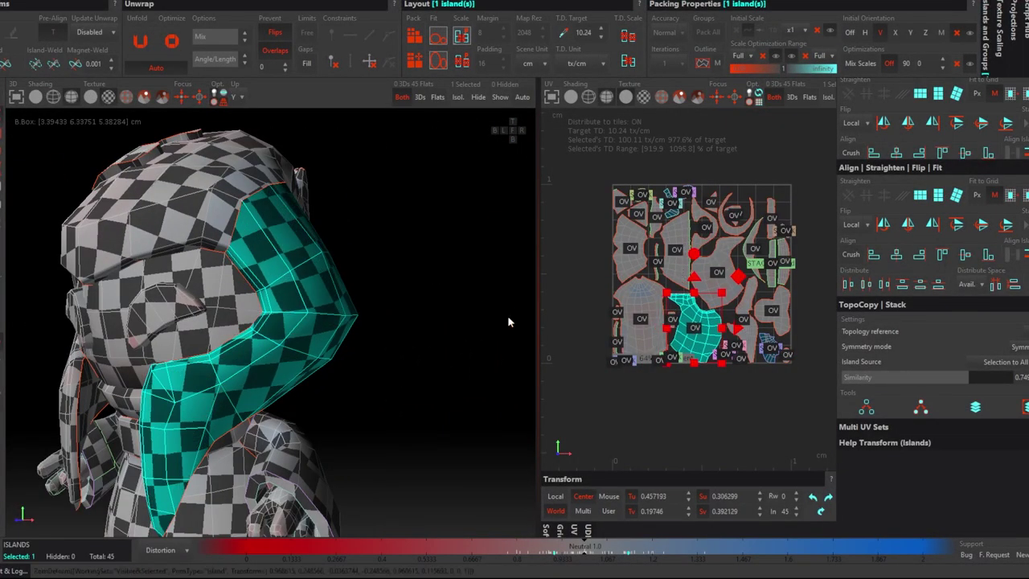
middle_click_drag(507, 321, 421, 343)
left_click_drag(702, 248, 726, 223)
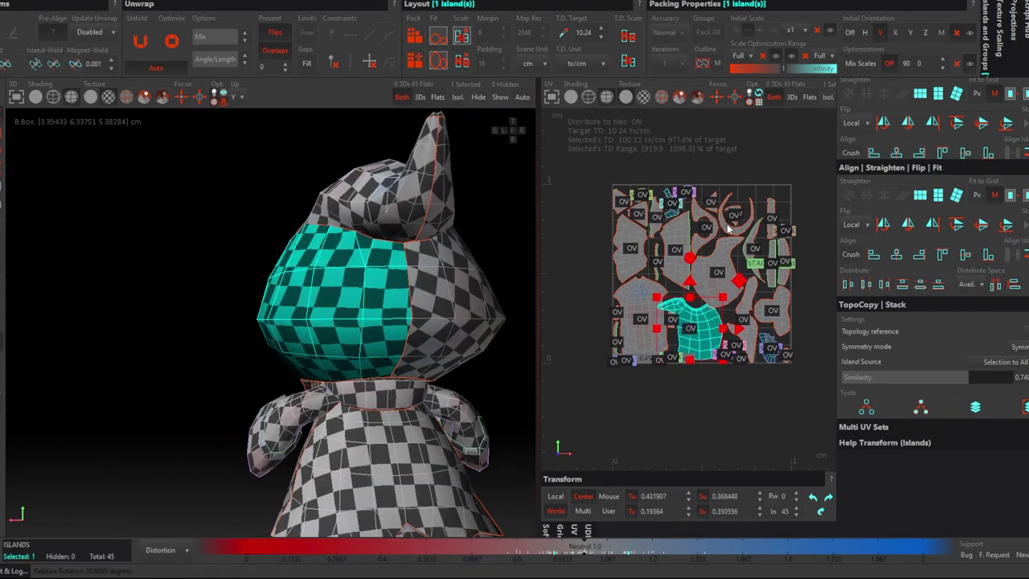
mouse_move(498, 265)
middle_mouse_down()
mouse_move(389, 324)
mouse_move(402, 318)
middle_mouse_up()
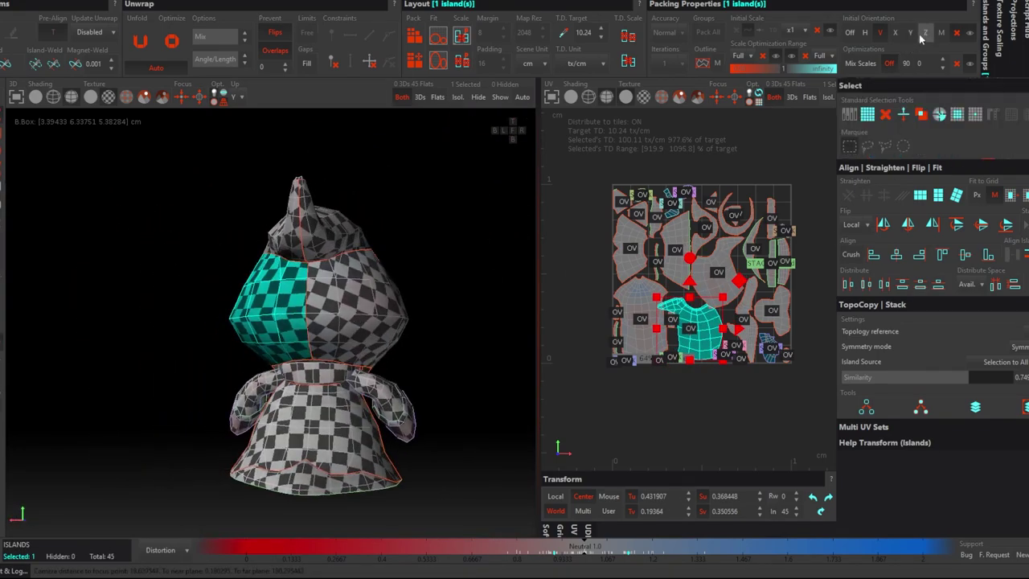
left_click(394, 313)
left_click_drag(721, 199, 705, 231)
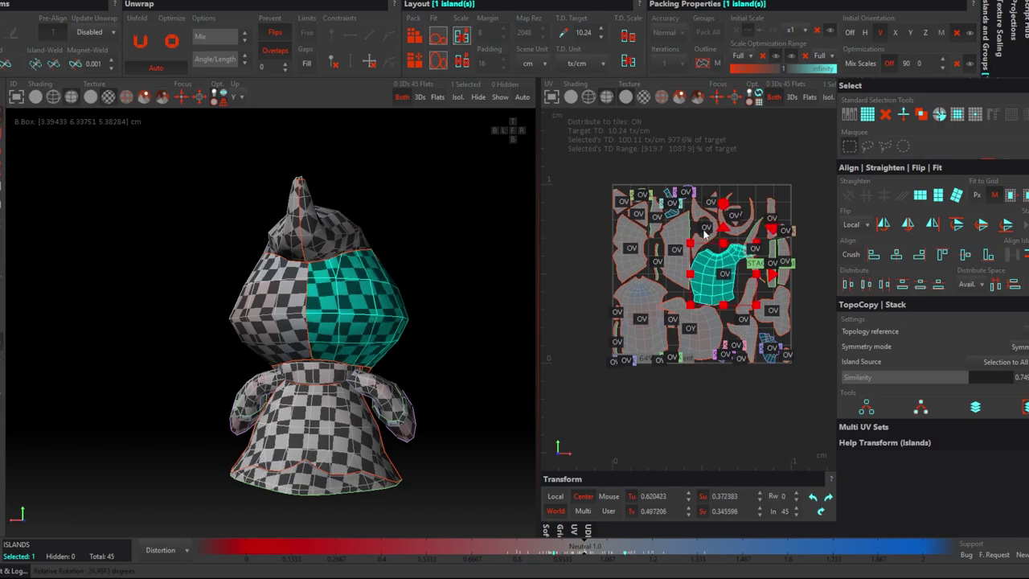
mouse_move(401, 353)
middle_mouse_down()
mouse_move(276, 356)
mouse_move(384, 363)
mouse_move(306, 361)
middle_mouse_up()
key("f")
key("f")
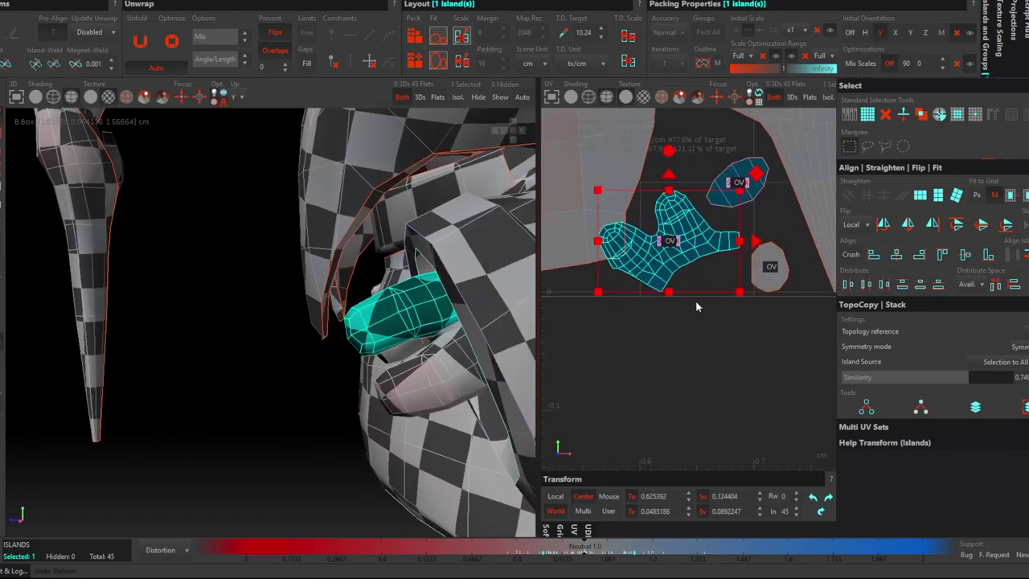
Rotate the two hand-piece islands about 46 degrees and set the next hand piece upright.
left_click_drag(695, 299, 748, 185)
left_click_drag(669, 151, 677, 94)
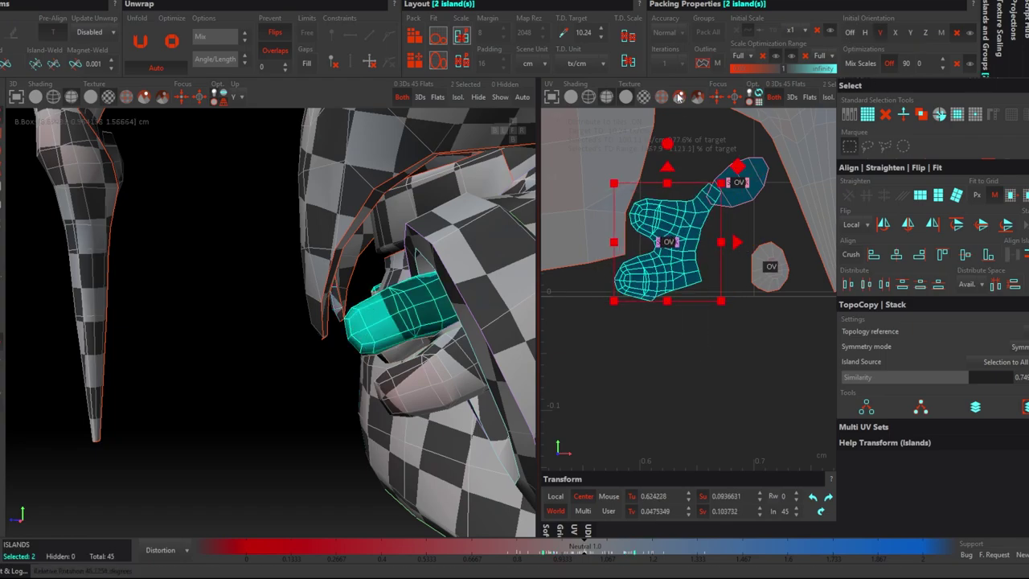
left_click(434, 369)
key("f")
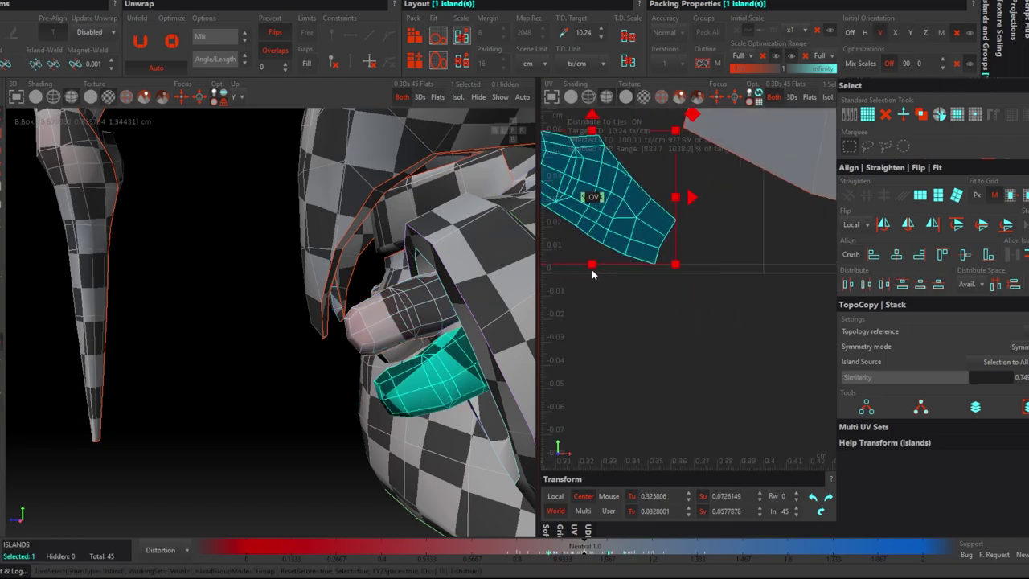
key("ctrl+z")
left_click(742, 365)
key("f")
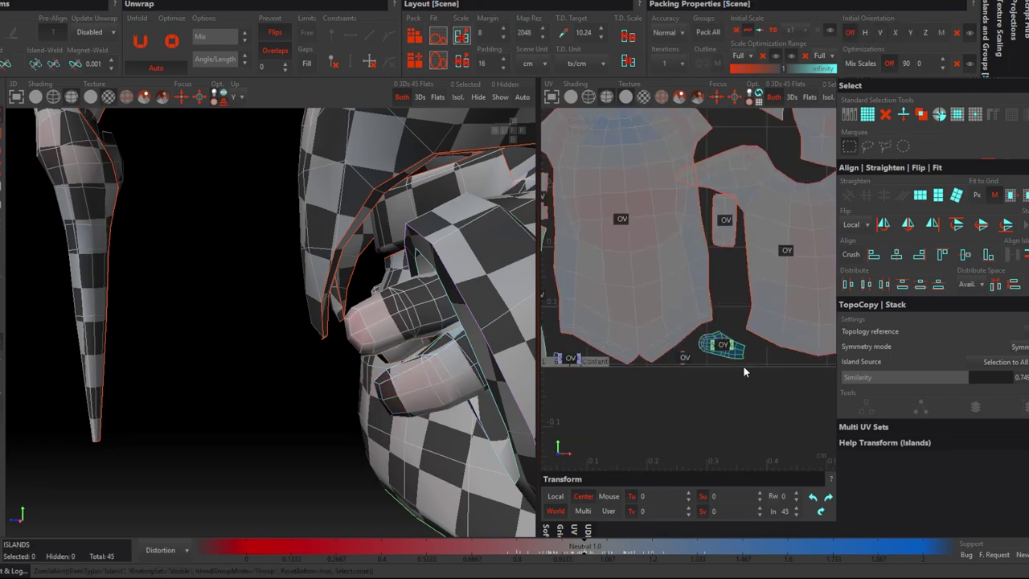
key("f")
scroll(442, 325, "up", 5)
Rotate the sleeve island near the ear upright.
left_click(431, 305)
key("f")
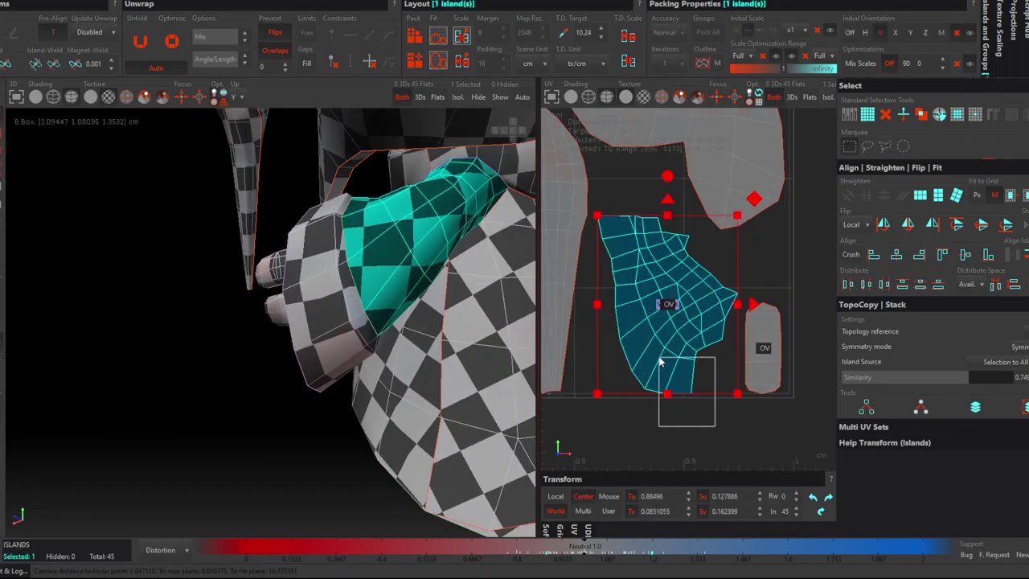
left_click_drag(668, 171, 666, 202)
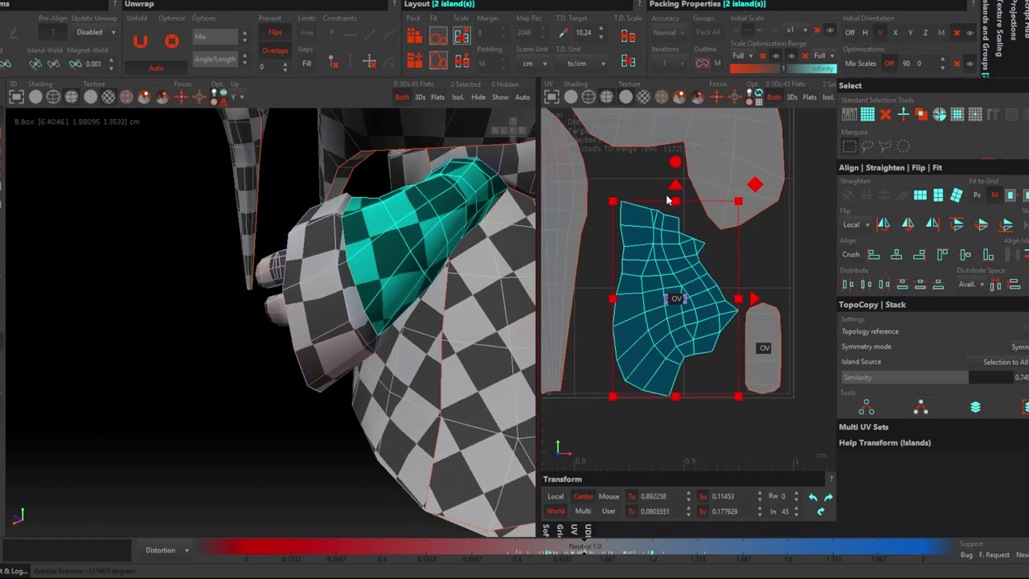
scroll(667, 265, "down", 5)
Relax the skirt island with Optimize and keep it upright.
left_click(607, 165)
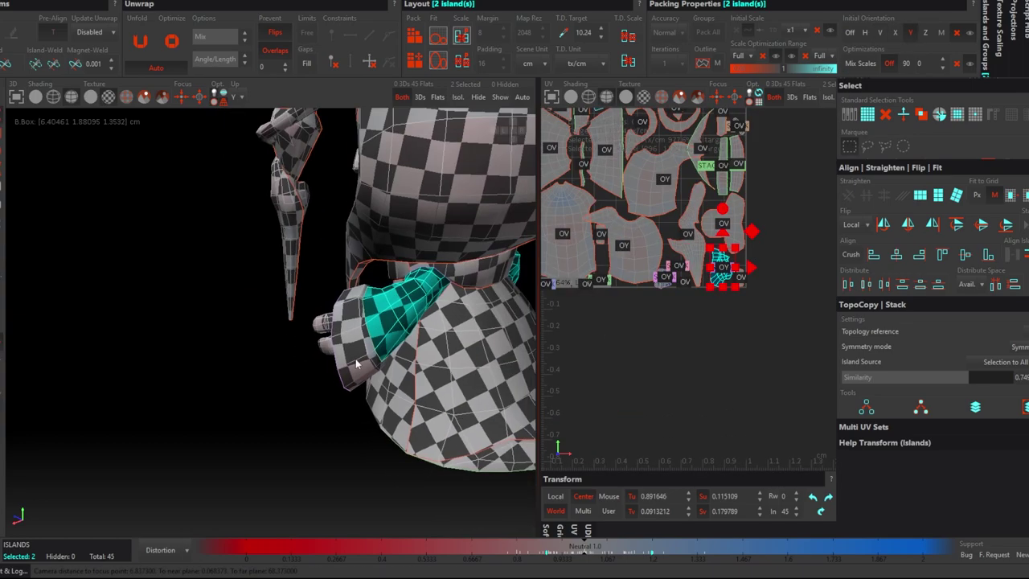
key("f")
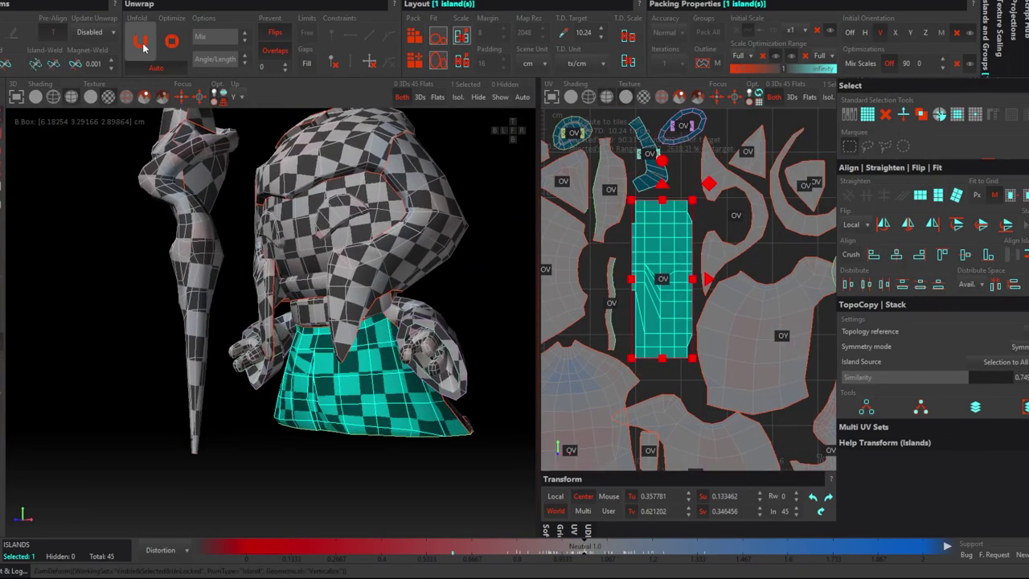
left_click(173, 42)
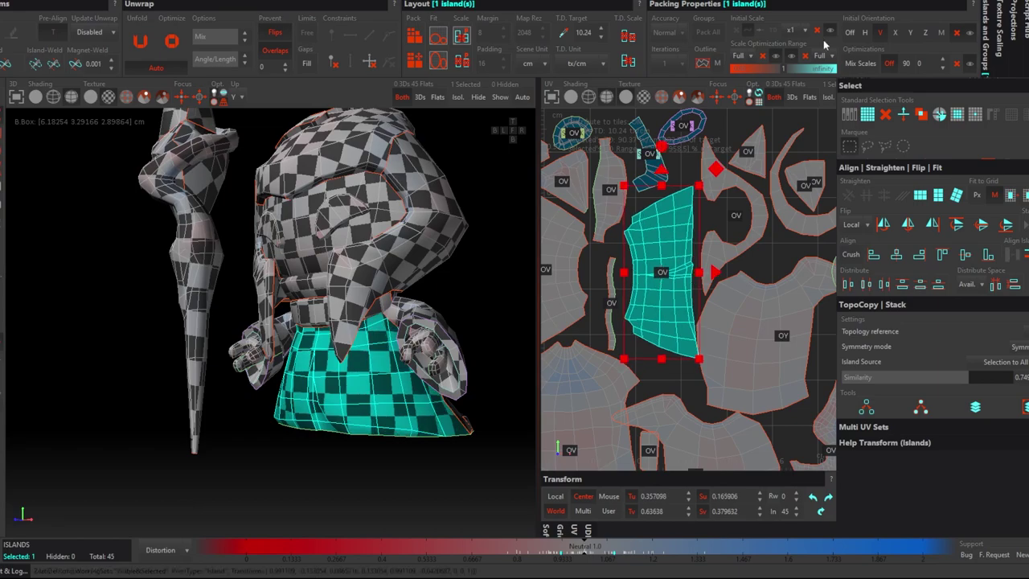
left_click_drag(641, 180, 734, 261)
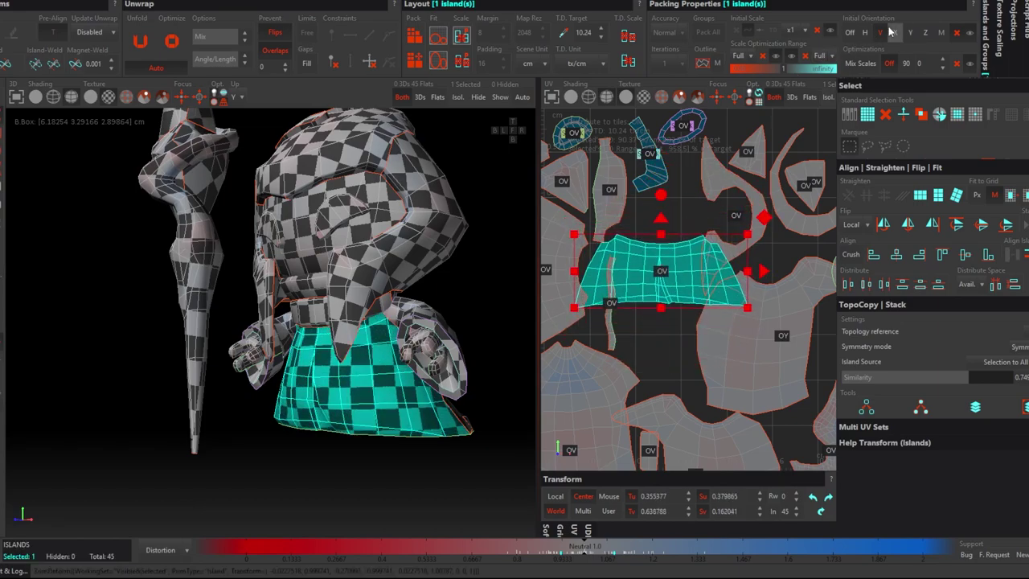
left_click_drag(394, 361, 354, 322, "alt")
key("ctrl+z")
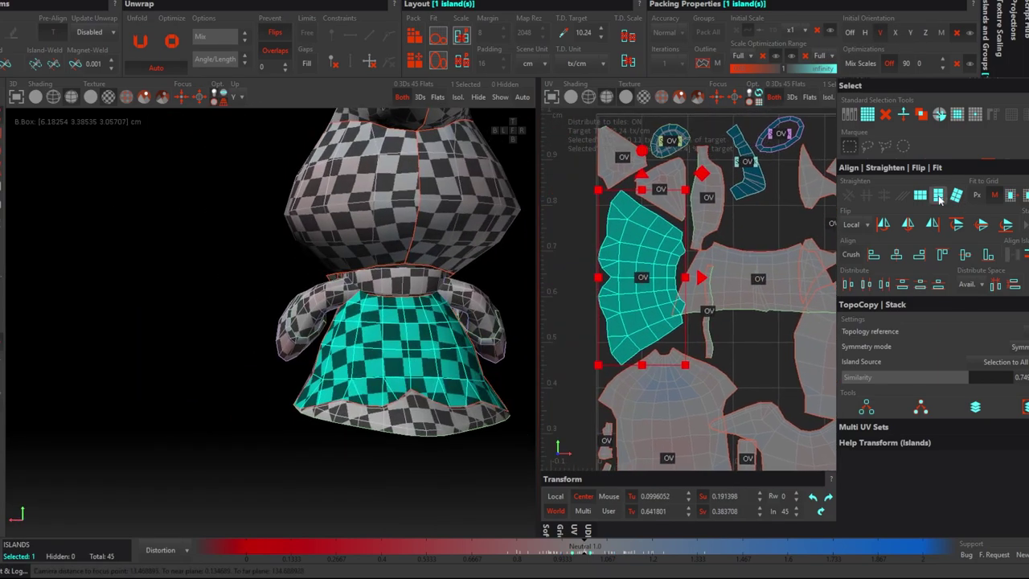
left_click(171, 42)
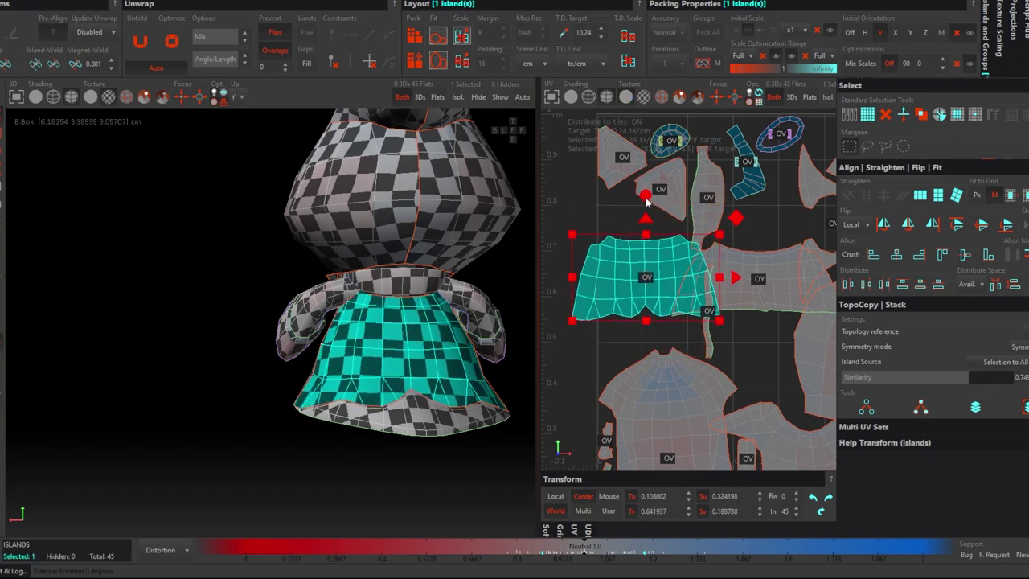
Rotate the neck band island to horizontal.
left_click(425, 290)
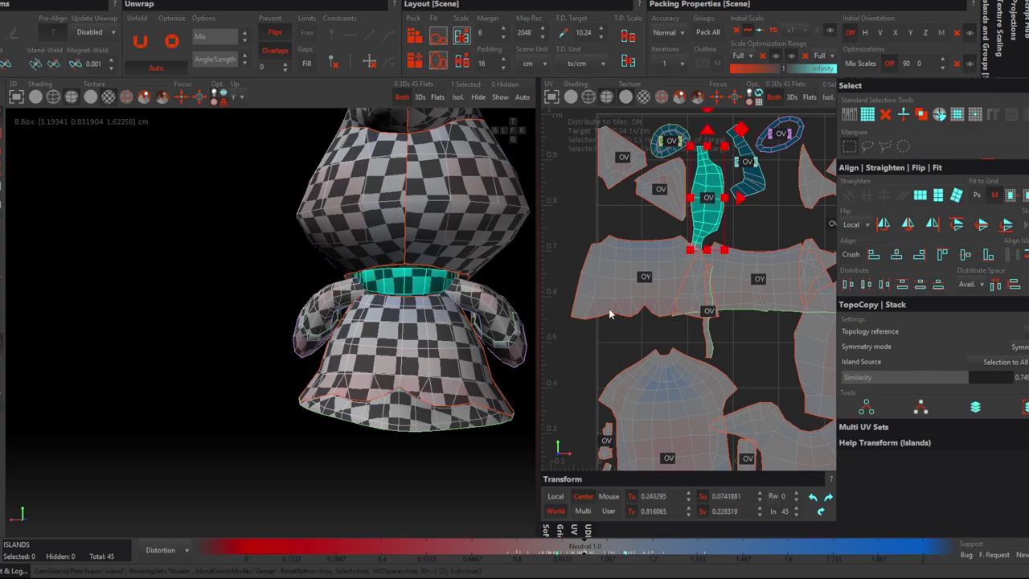
middle_click_drag(691, 241, 692, 276)
left_click_drag(751, 217, 759, 266)
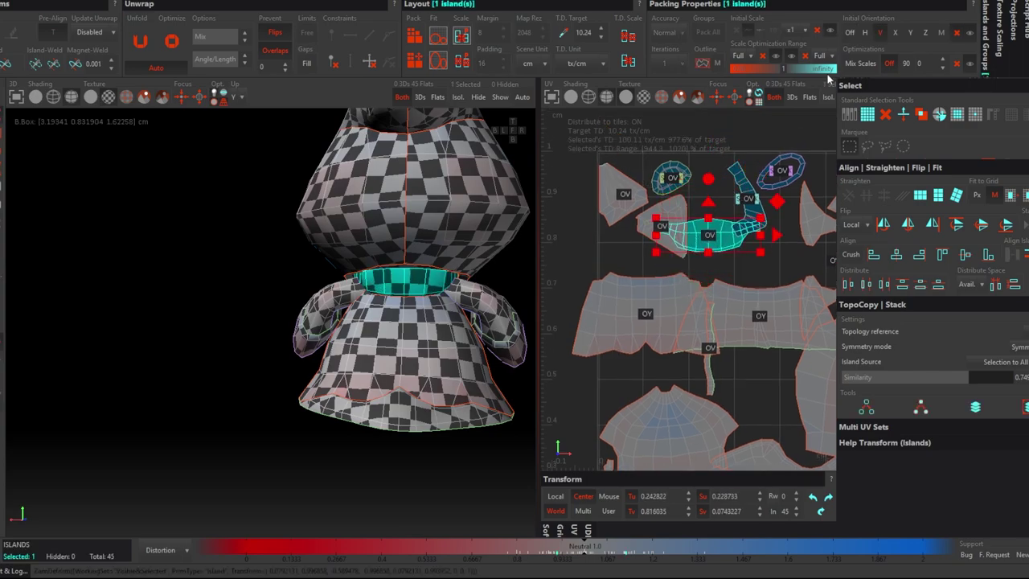
scroll(421, 448, "down", 3)
mouse_move(421, 448)
left_mouse_down("alt")
mouse_move(373, 371)
mouse_move(242, 306)
mouse_move(289, 318)
left_mouse_up("alt")
Set the horn and horn tip islands upright, then deselect and frame the whole model.
left_click(315, 296)
key("f")
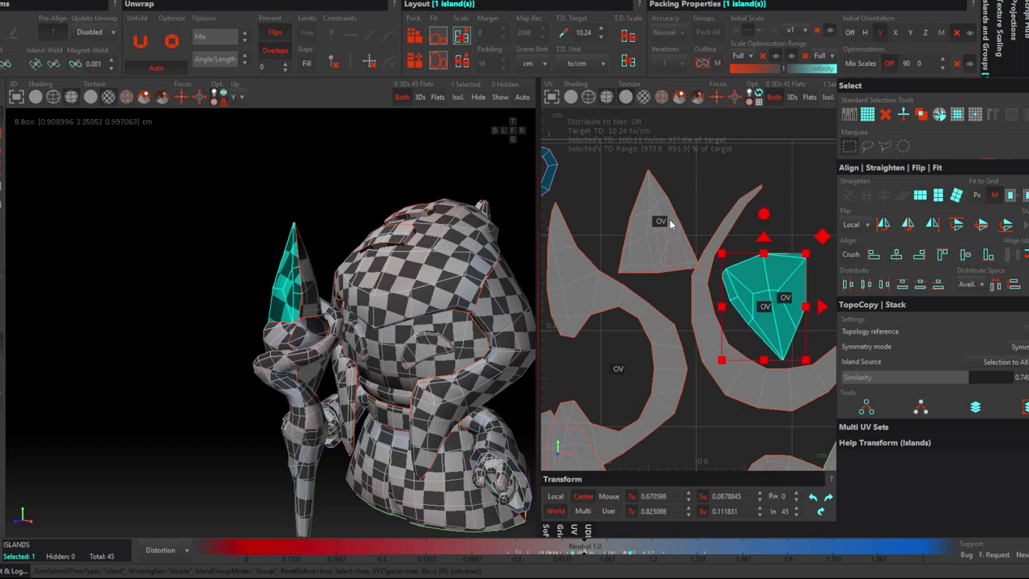
left_click(765, 283)
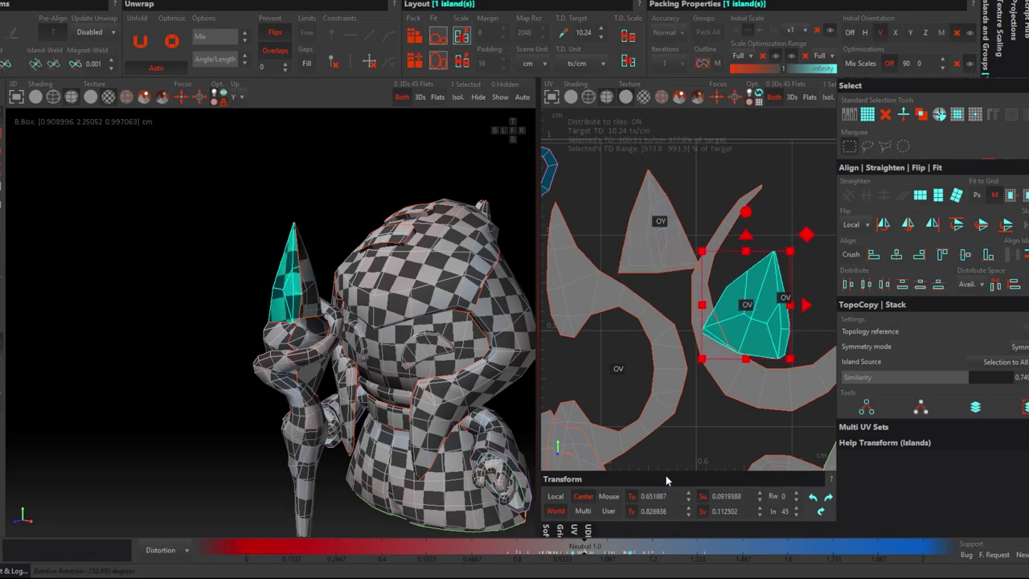
key("f")
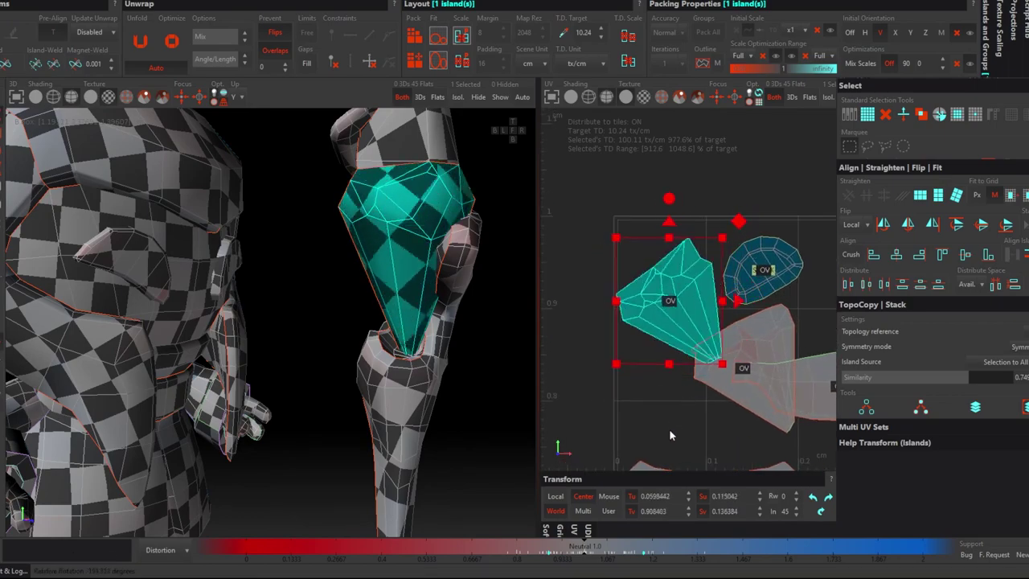
key("f")
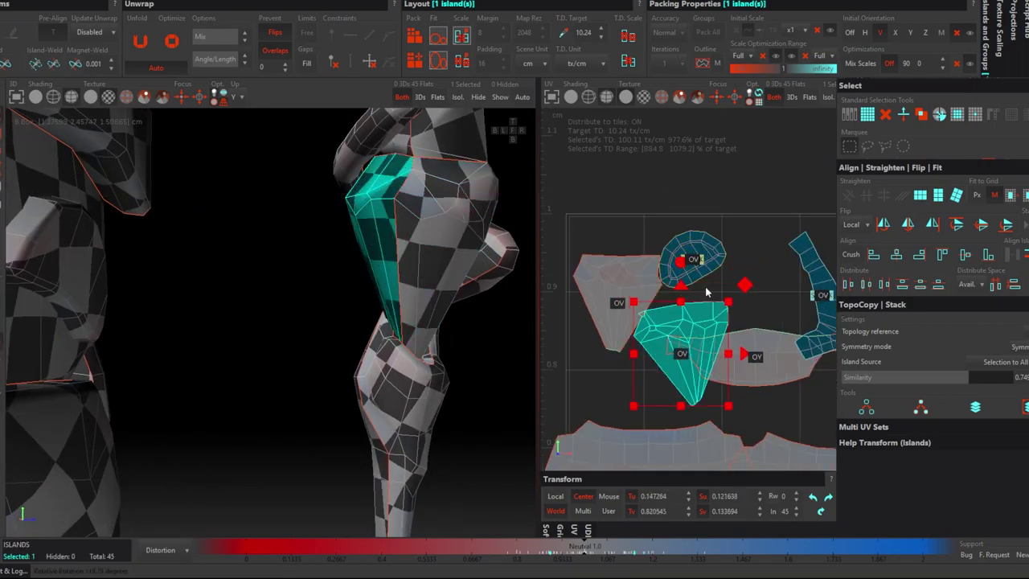
left_click(322, 292)
key("f")
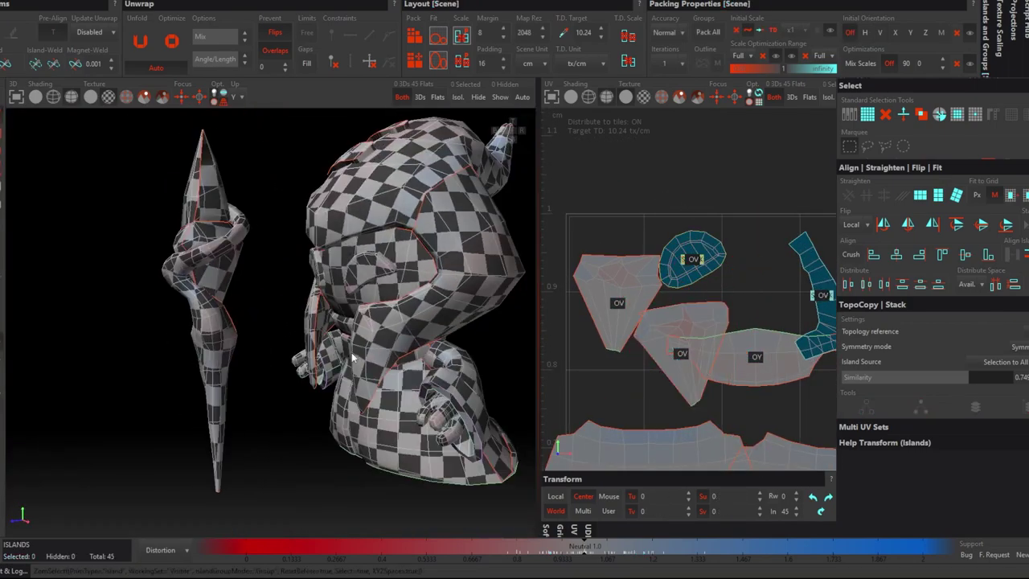
middle_click_drag(375, 345, 369, 415)
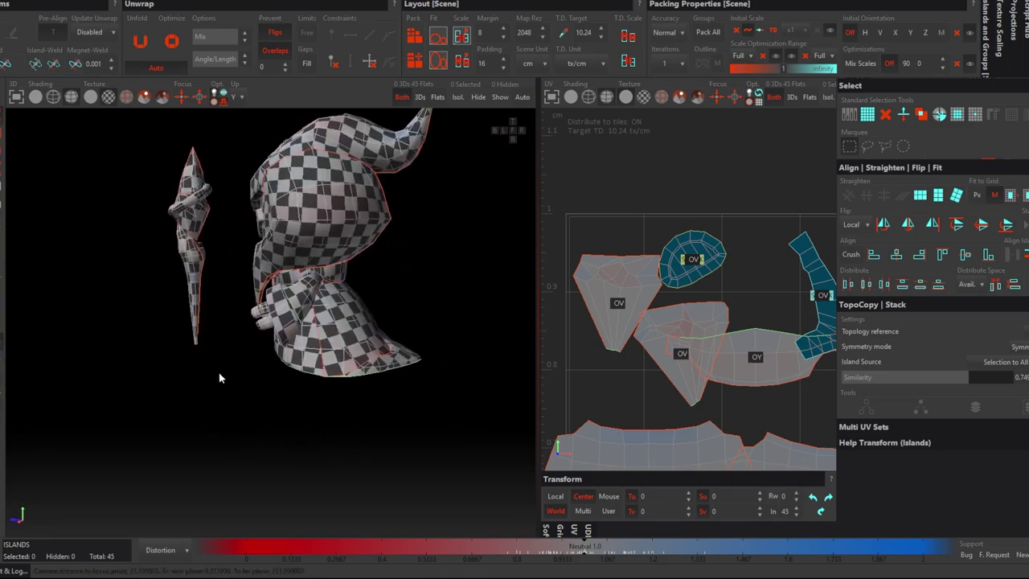
middle_click_drag(417, 338, 340, 322)
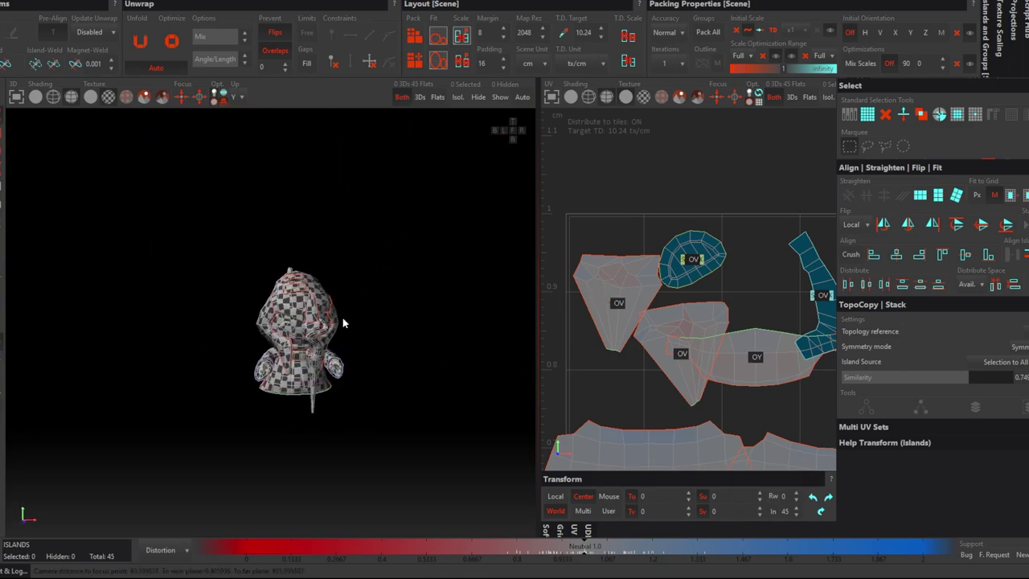
Select and deselect all UV islands, then undo back to the packed 2048 layout.
key("ctrl+a")
left_click(598, 191)
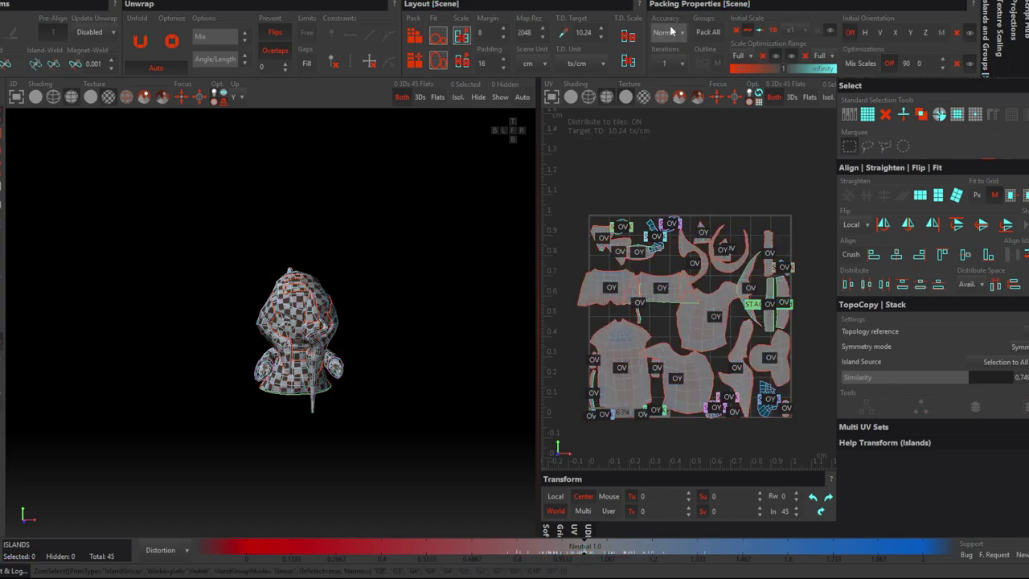
key("ctrl+a")
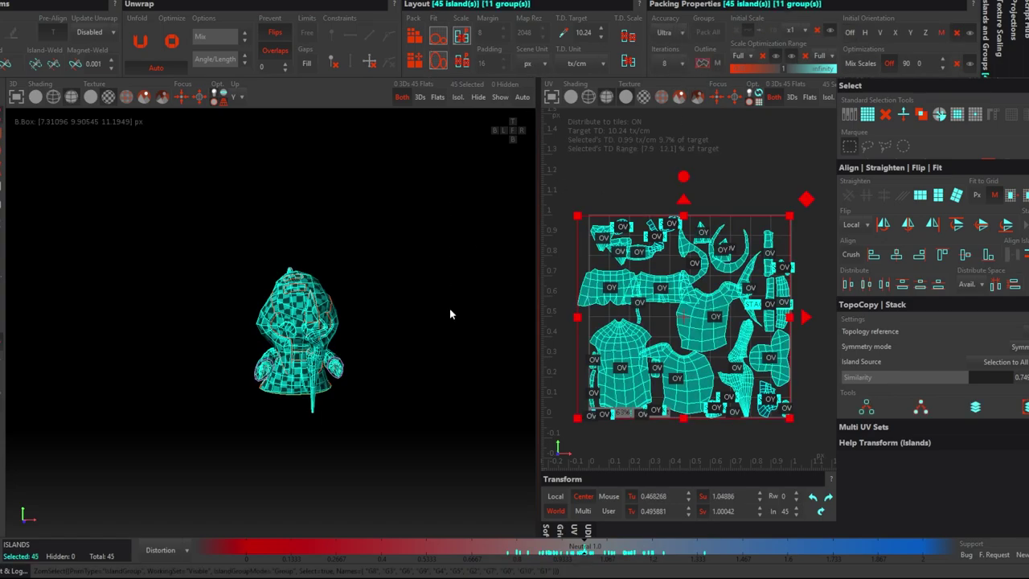
left_click(470, 172)
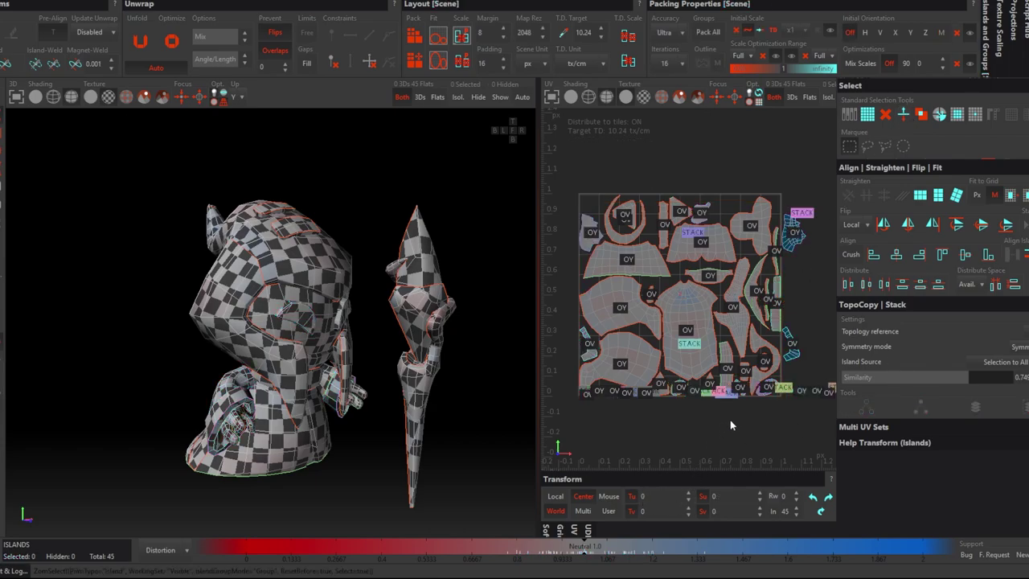
key("ctrl+z")
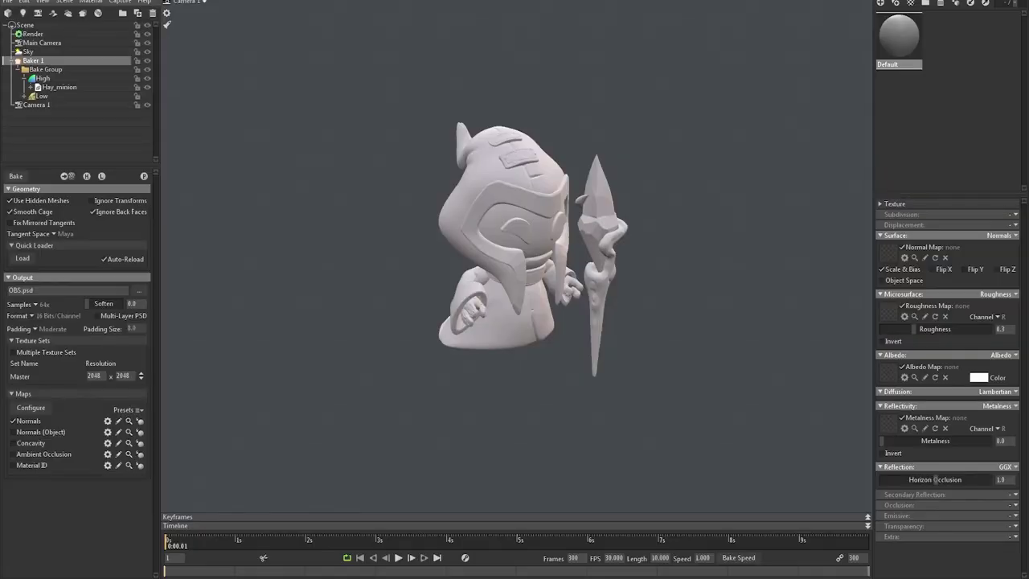
Switch to the low-poly view and inspect the head piece, spear and eye meshes.
mouse_move(665, 400)
left_mouse_down()
mouse_move(453, 395)
mouse_move(814, 394)
mouse_move(338, 376)
mouse_move(803, 383)
mouse_move(626, 383)
left_mouse_up()
left_click(87, 176)
left_click(102, 176)
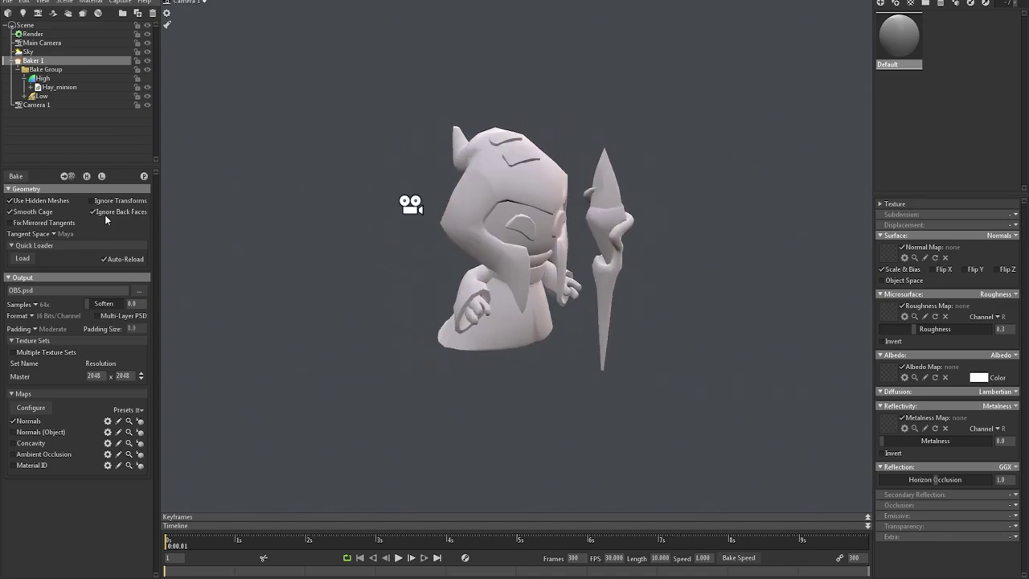
left_click(524, 161)
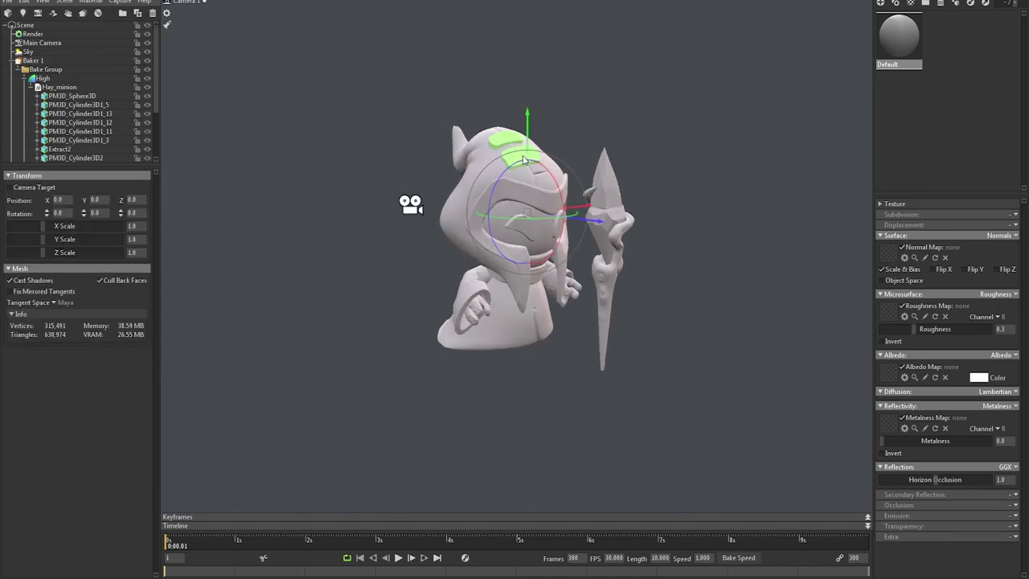
left_click(596, 407)
left_click(609, 233)
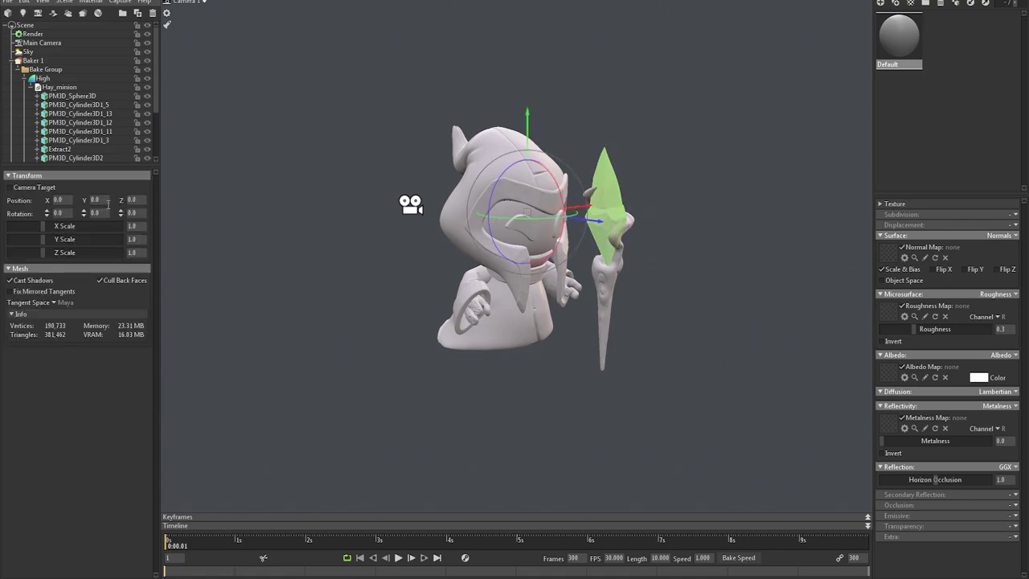
left_click(596, 408)
left_click(495, 404)
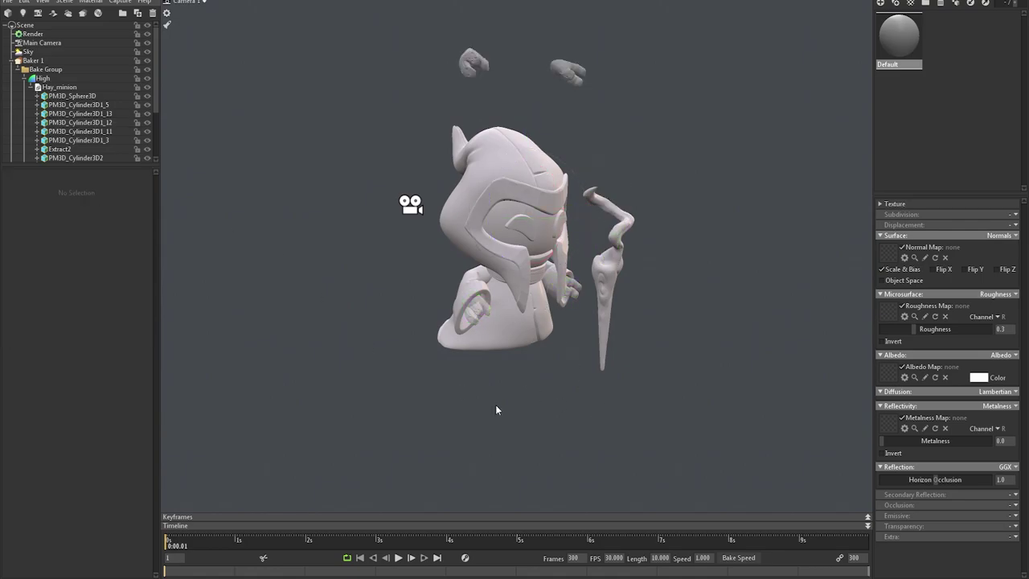
mouse_move(682, 365)
left_mouse_down()
mouse_move(627, 345)
mouse_move(638, 421)
mouse_move(601, 352)
left_mouse_up()
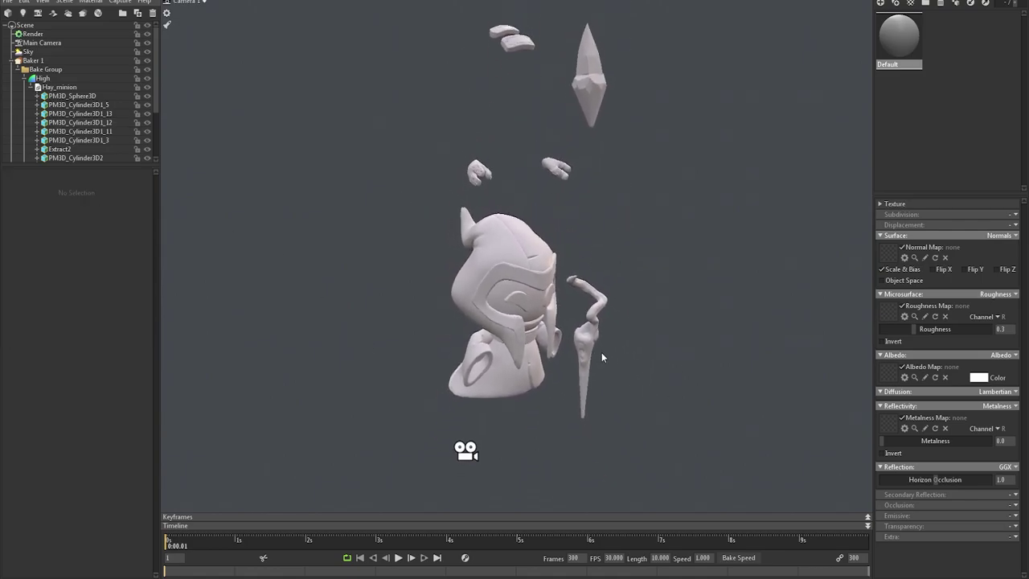
left_click(518, 300)
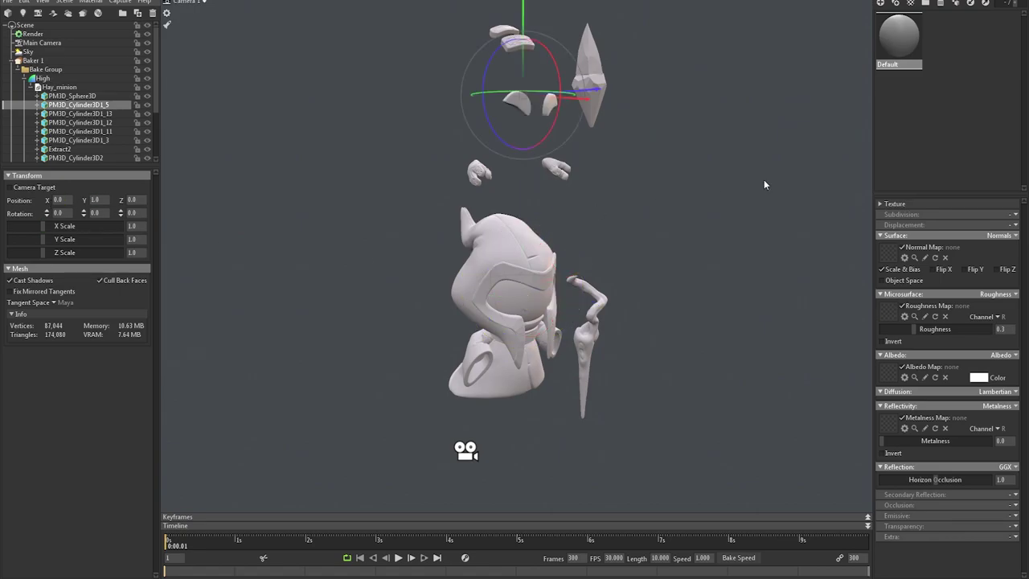
left_click(764, 184)
Check the High group, undo the crystal move, and return to Baker 1's settings.
left_click(40, 78)
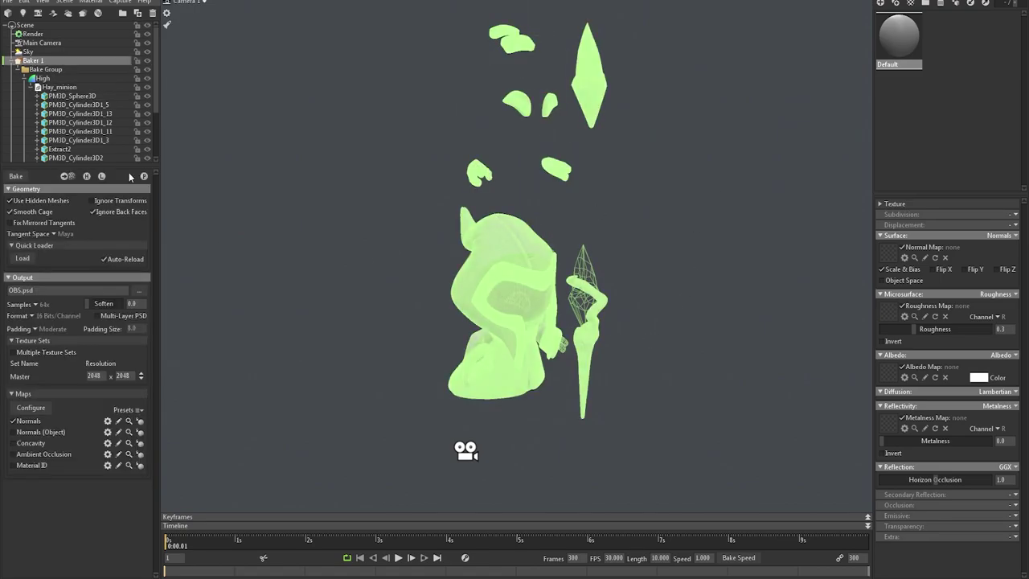
left_click(90, 177)
left_click(455, 248)
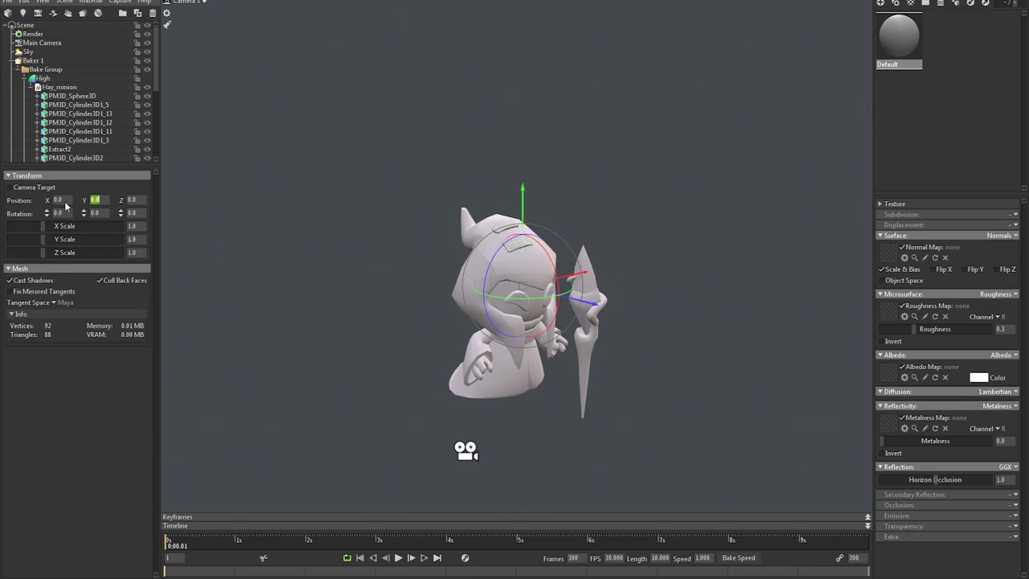
key("ctrl+z")
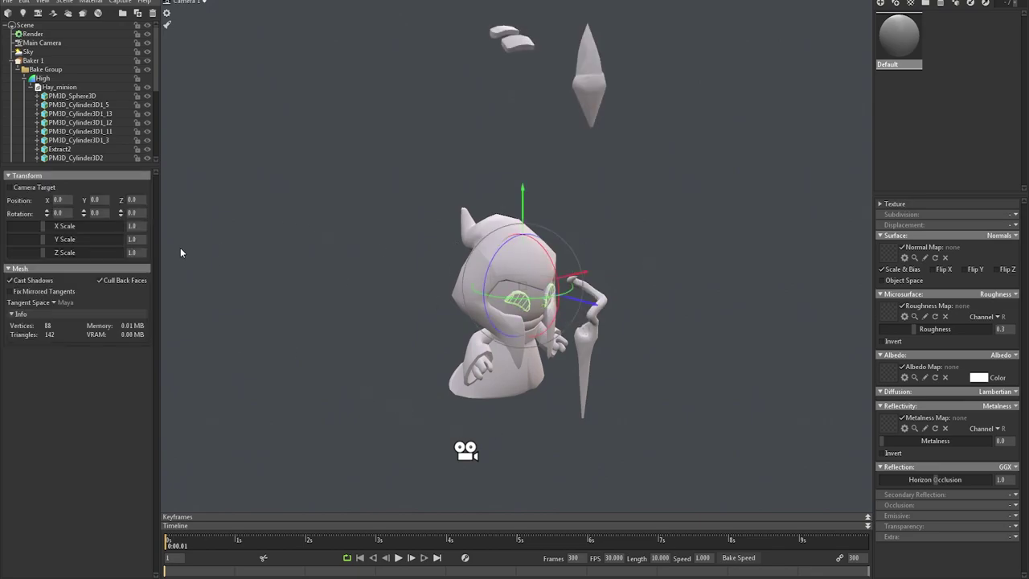
type("10")
left_click(479, 370)
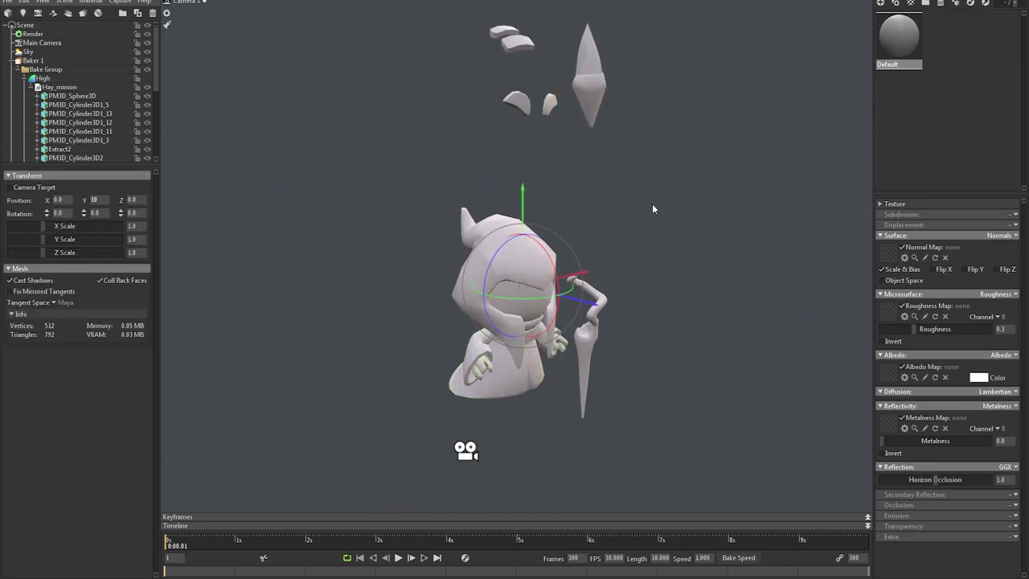
left_click(652, 209)
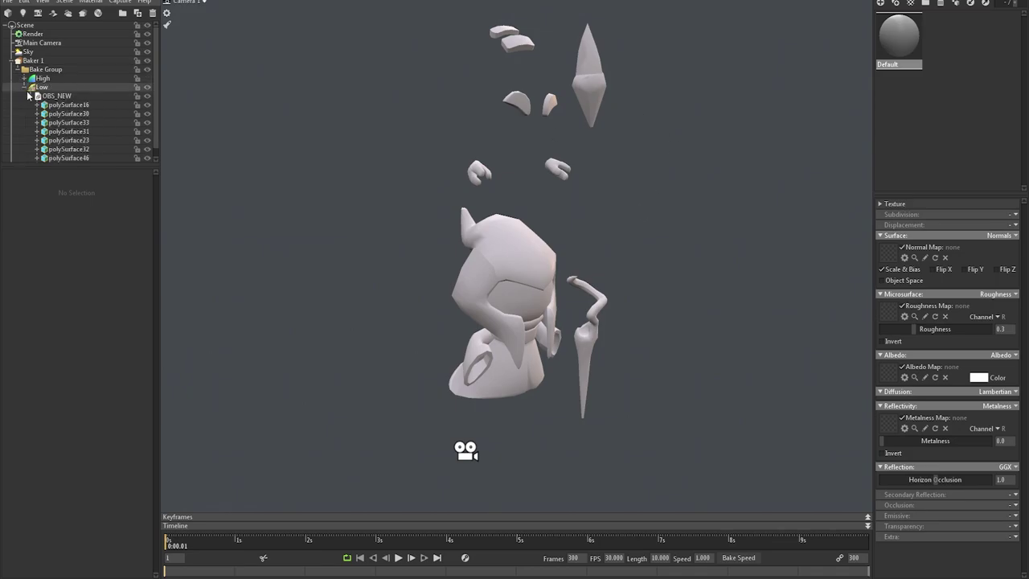
left_click(26, 61)
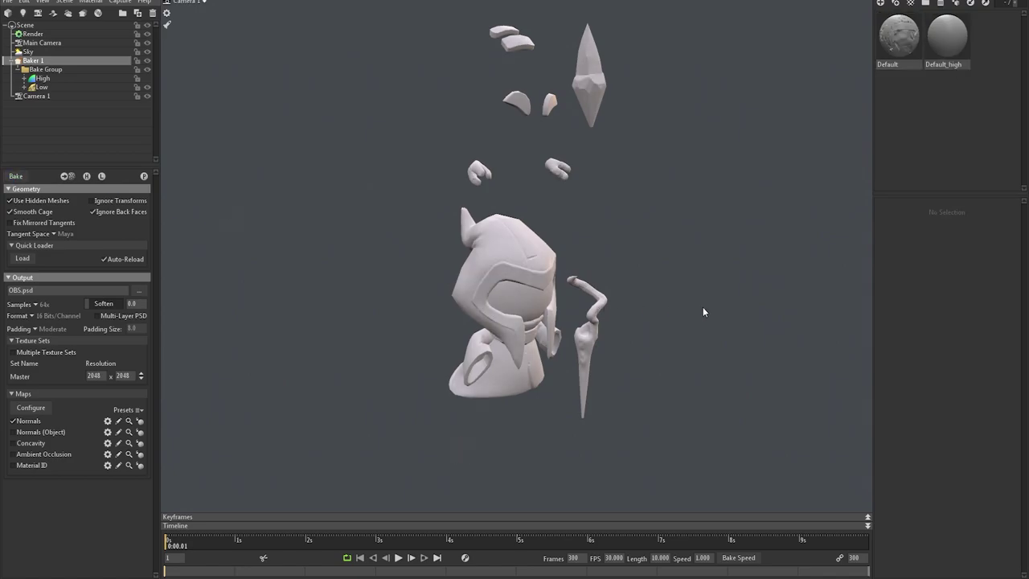
Select the Low mesh and bring up its cage offset painting window.
mouse_move(703, 306)
left_mouse_down()
mouse_move(547, 293)
mouse_move(403, 313)
left_mouse_up()
scroll(537, 350, "up", 3)
scroll(530, 294, "up", 3)
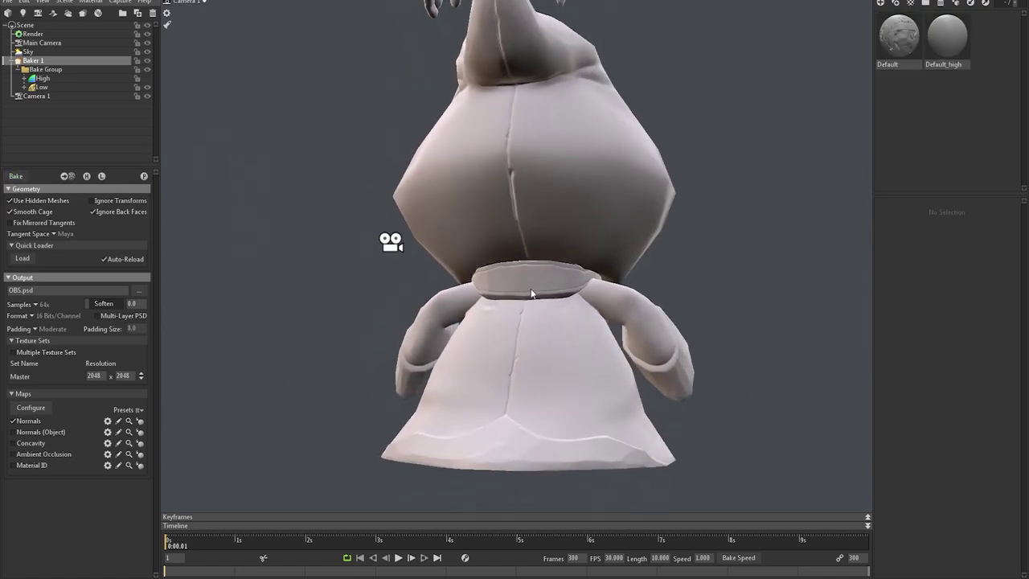
mouse_move(530, 293)
left_mouse_down()
mouse_move(328, 294)
mouse_move(285, 319)
mouse_move(445, 377)
mouse_move(440, 278)
mouse_move(569, 420)
mouse_move(691, 235)
mouse_move(677, 218)
mouse_move(717, 238)
mouse_move(537, 348)
mouse_move(489, 227)
mouse_move(546, 252)
mouse_move(503, 340)
mouse_move(482, 353)
left_mouse_up()
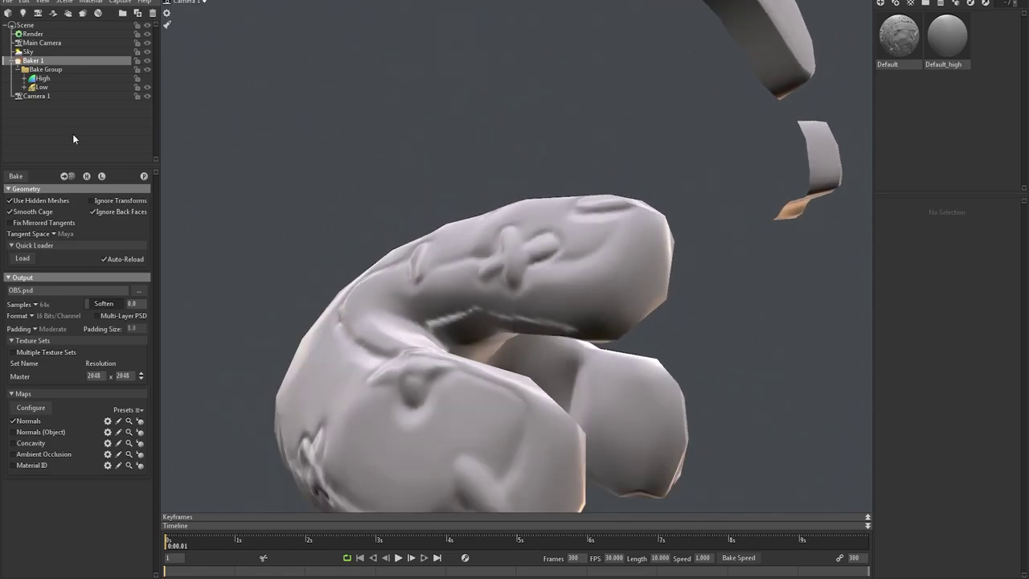
left_click(41, 87)
left_click(49, 273)
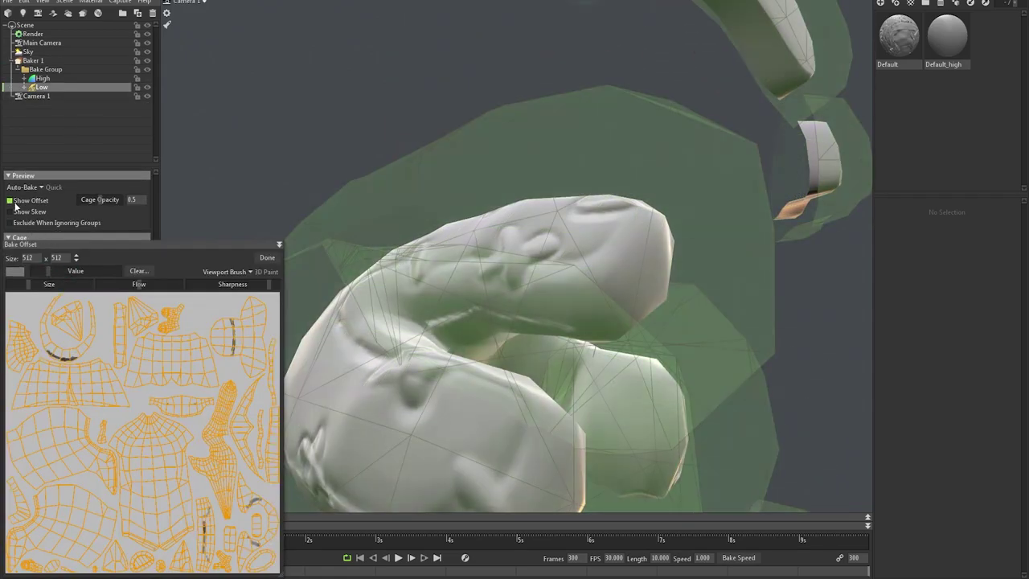
Inspect the hand's cage and baked detail up close from several angles.
mouse_move(479, 315)
left_mouse_down()
mouse_move(470, 322)
mouse_move(380, 269)
left_mouse_up()
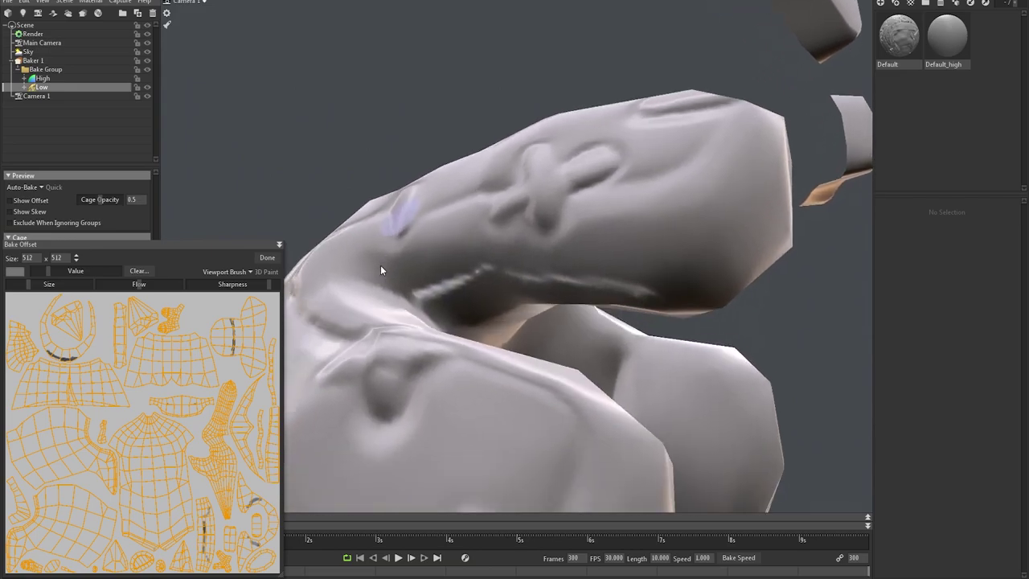
scroll(539, 218, "down", 3)
left_click_drag(540, 218, 580, 244)
scroll(571, 323, "up", 3)
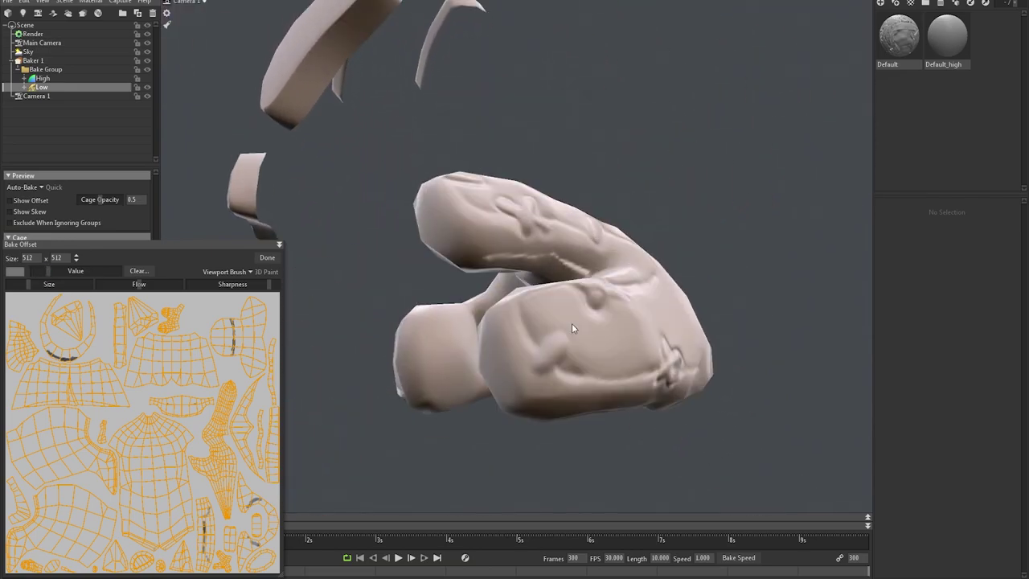
scroll(627, 283, "up", 3)
mouse_move(647, 276)
left_mouse_down()
mouse_move(691, 327)
mouse_move(669, 234)
mouse_move(550, 253)
left_mouse_up()
scroll(575, 263, "up", 2)
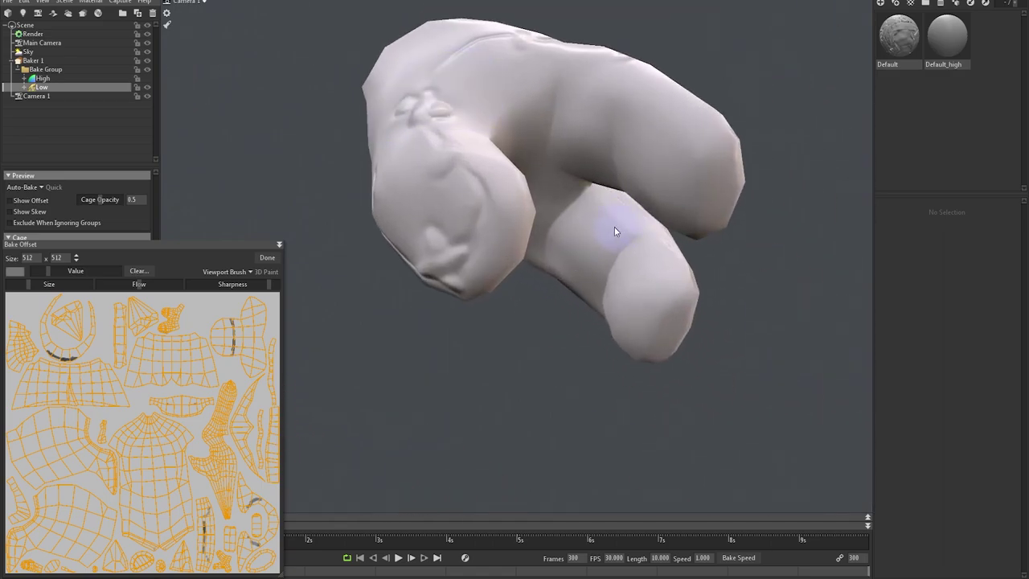
mouse_move(614, 226)
left_mouse_down()
mouse_move(549, 272)
mouse_move(347, 221)
mouse_move(416, 239)
mouse_move(507, 289)
mouse_move(453, 220)
mouse_move(563, 310)
mouse_move(647, 209)
mouse_move(400, 201)
mouse_move(599, 232)
mouse_move(563, 279)
mouse_move(322, 241)
mouse_move(108, 246)
left_mouse_up()
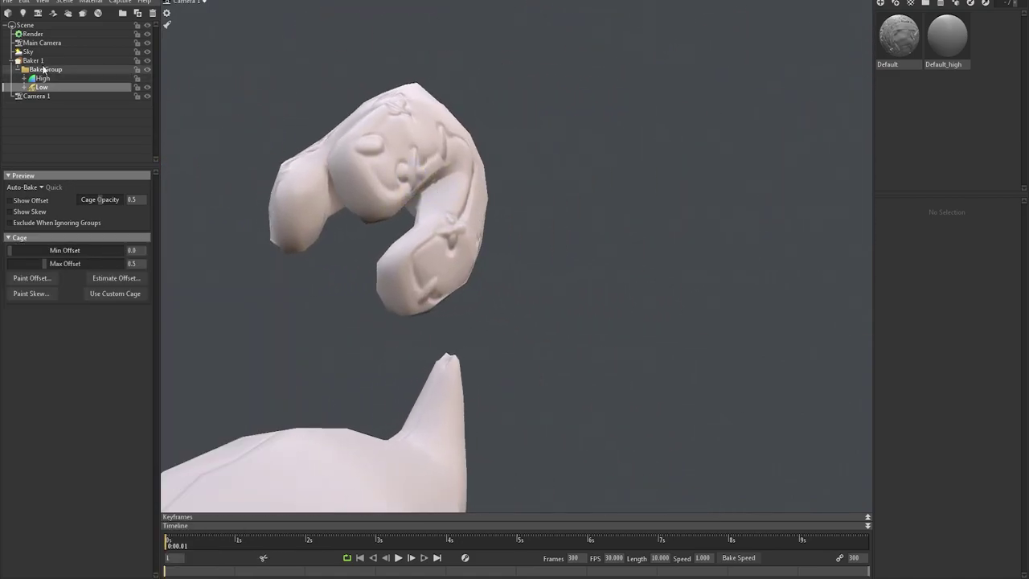
Confirm Baker 1's list of bake map types and reselect its settings.
left_click(33, 61)
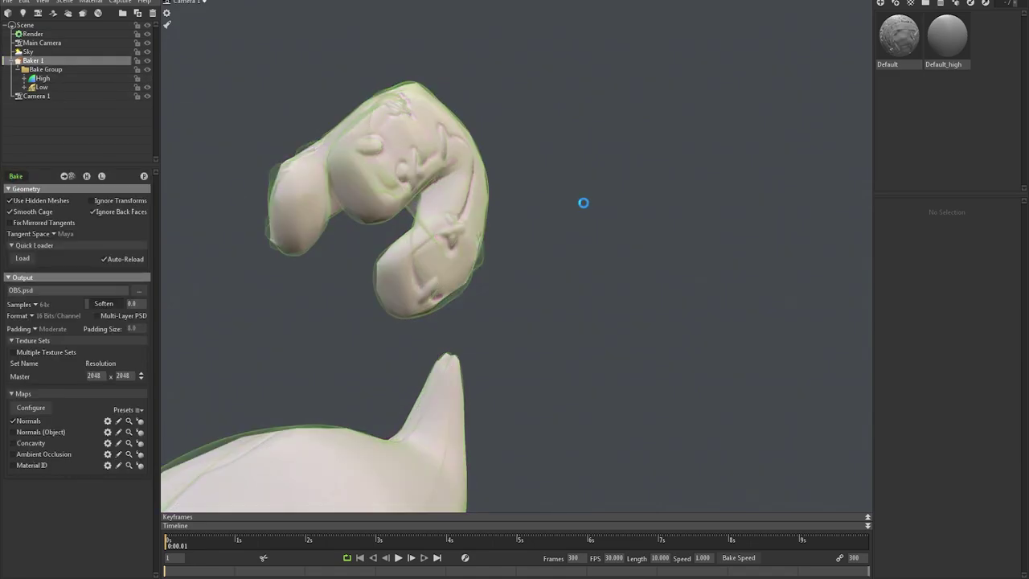
mouse_move(584, 203)
left_mouse_down()
mouse_move(487, 261)
mouse_move(569, 310)
mouse_move(656, 299)
mouse_move(568, 297)
left_mouse_up()
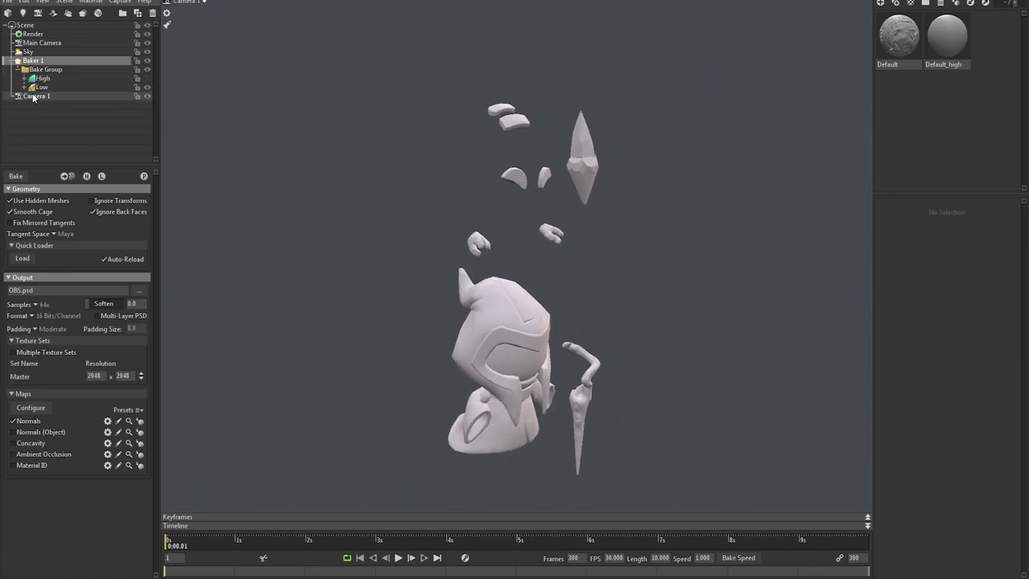
left_click(27, 411)
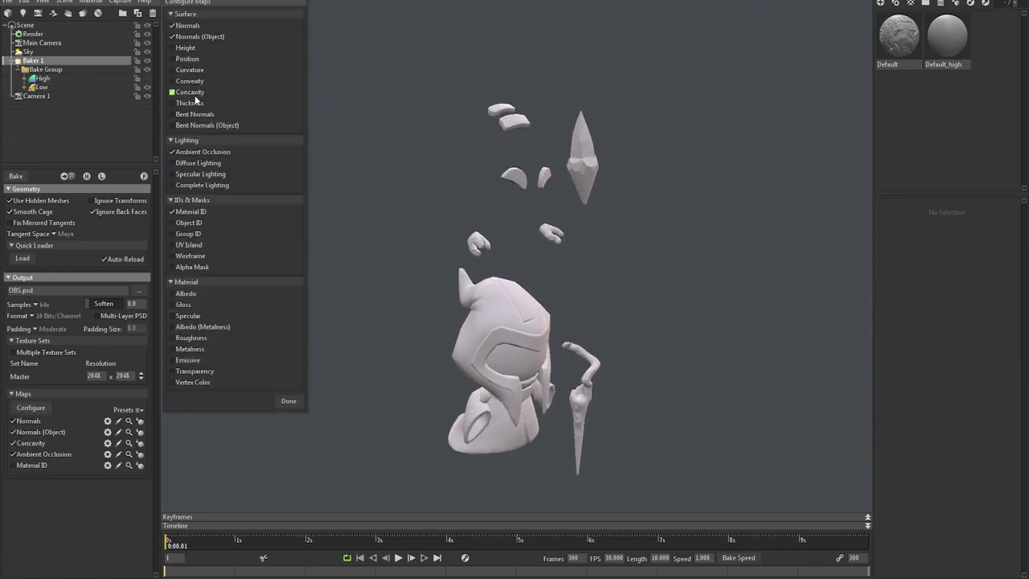
left_click(288, 401)
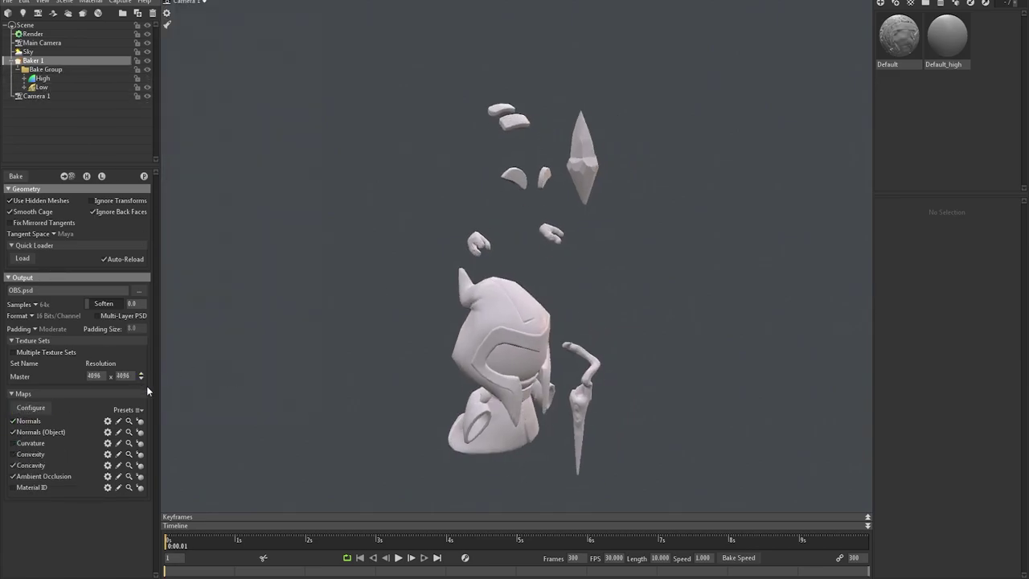
left_click(840, 188)
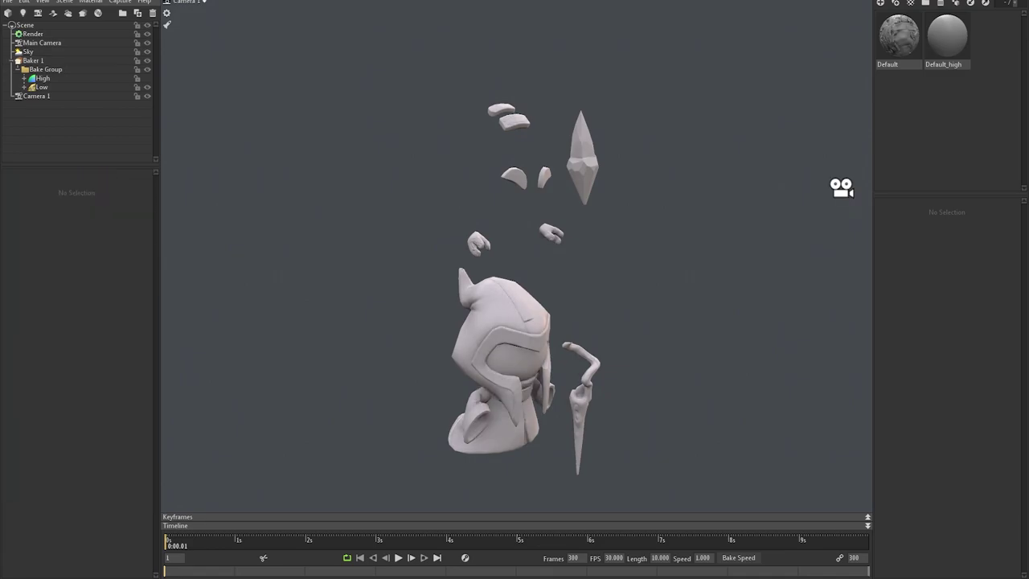
mouse_move(657, 429)
left_mouse_down()
mouse_move(629, 273)
mouse_move(576, 347)
mouse_move(477, 331)
mouse_move(416, 359)
mouse_move(755, 366)
mouse_move(626, 369)
mouse_move(383, 307)
mouse_move(712, 298)
mouse_move(842, 226)
left_mouse_up()
left_click(32, 61)
Preview the baked Normals, Normals (Object) and Curvature maps on the model.
left_click(141, 421)
left_click(140, 431)
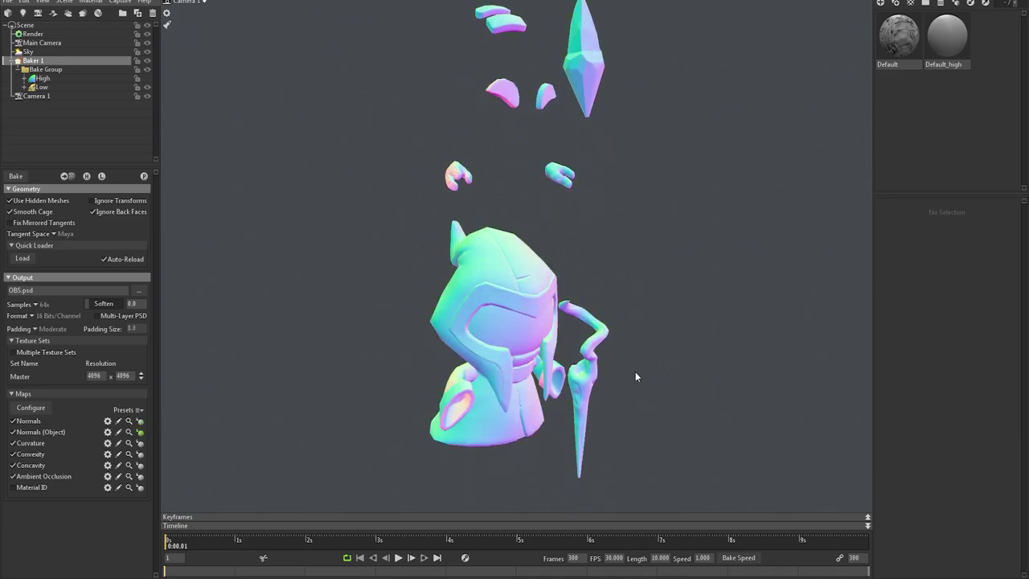
mouse_move(635, 376)
left_mouse_down()
mouse_move(218, 166)
mouse_move(758, 156)
mouse_move(749, 144)
left_mouse_up()
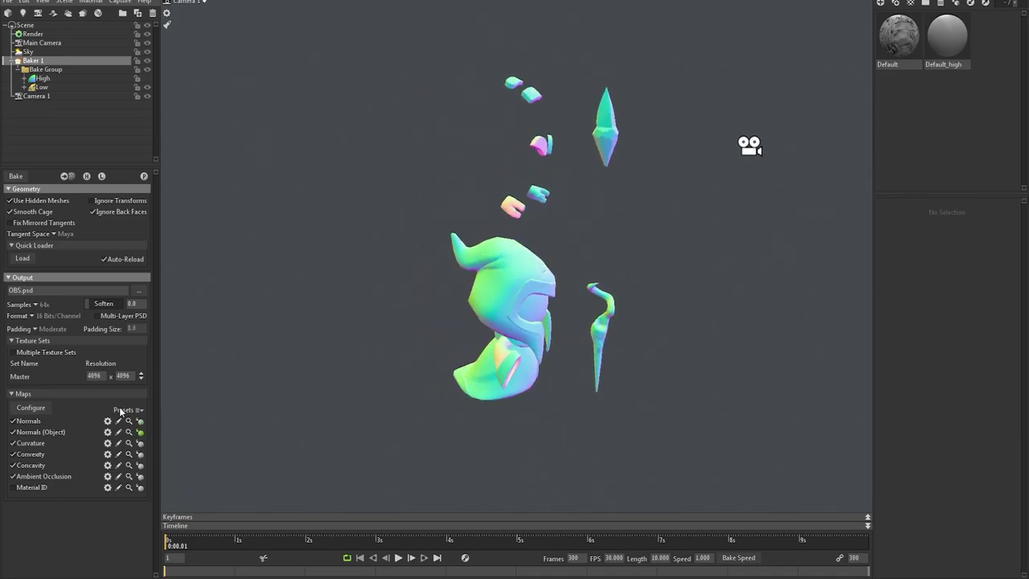
left_click(141, 442)
left_click_drag(533, 345, 868, 120)
scroll(459, 437, "up", 5)
left_click_drag(458, 436, 362, 444)
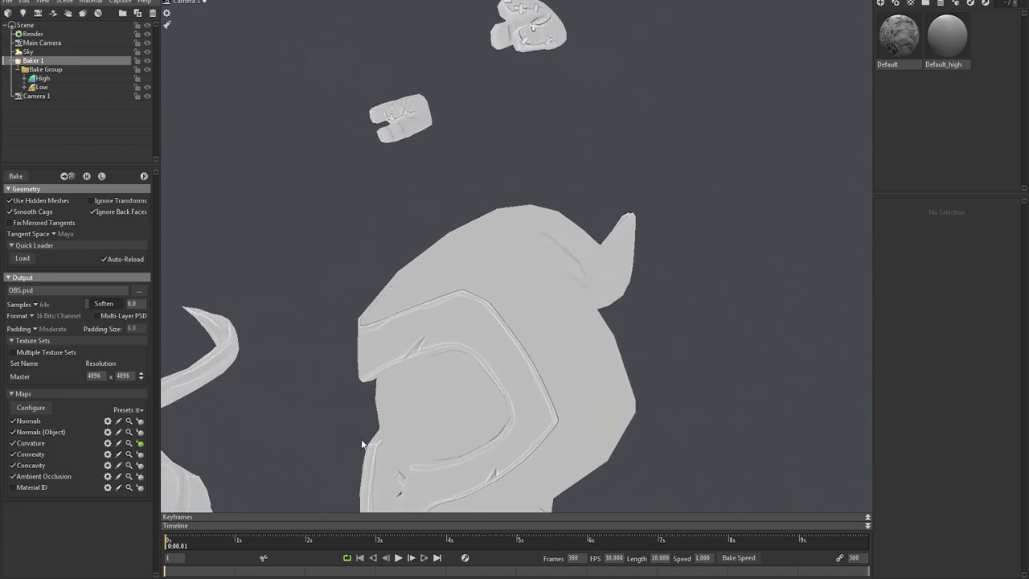
scroll(426, 450, "down", 5)
Preview the baked Convexity, Concavity and Ambient Occlusion maps on the model.
left_click(141, 454)
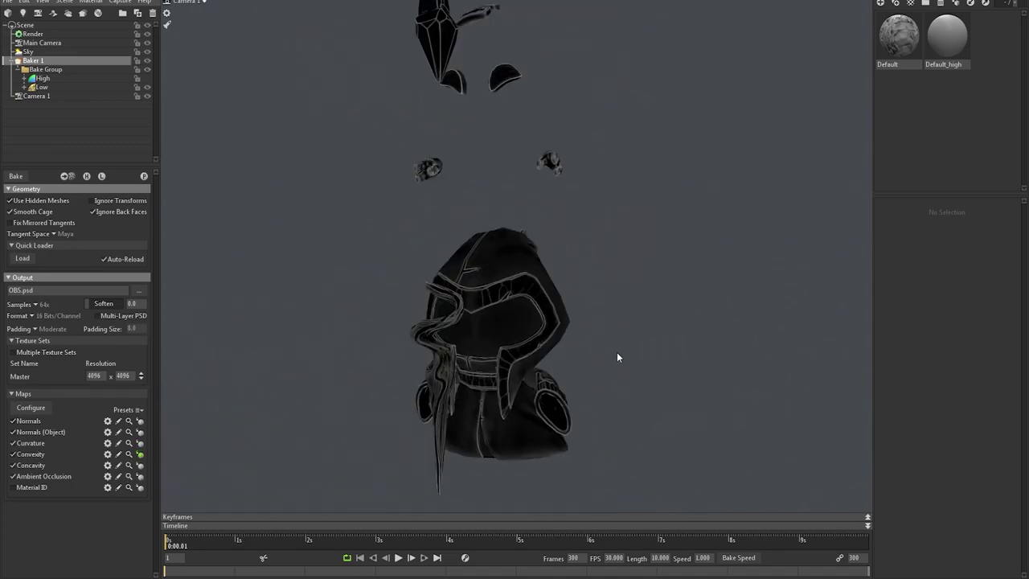
mouse_move(617, 352)
left_mouse_down()
mouse_move(252, 364)
mouse_move(568, 389)
left_mouse_up()
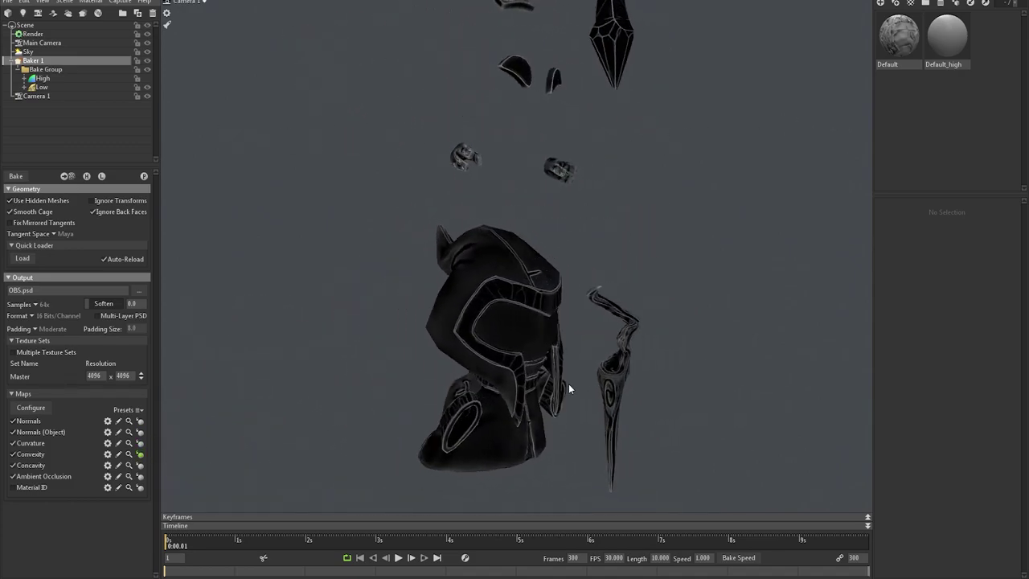
left_click(140, 466)
left_click(139, 475)
mouse_move(440, 355)
left_mouse_down()
mouse_move(683, 359)
mouse_move(667, 431)
mouse_move(624, 321)
left_mouse_up()
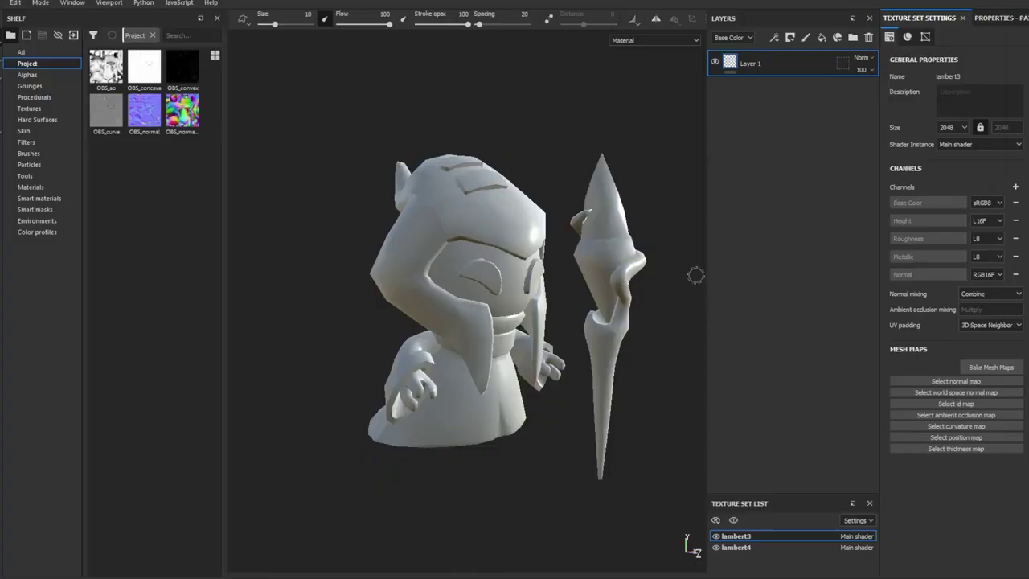
Assign the OBS normal, world-space normal, curvature and AO maps to lambert3's mesh maps.
left_click_drag(712, 305, 932, 385)
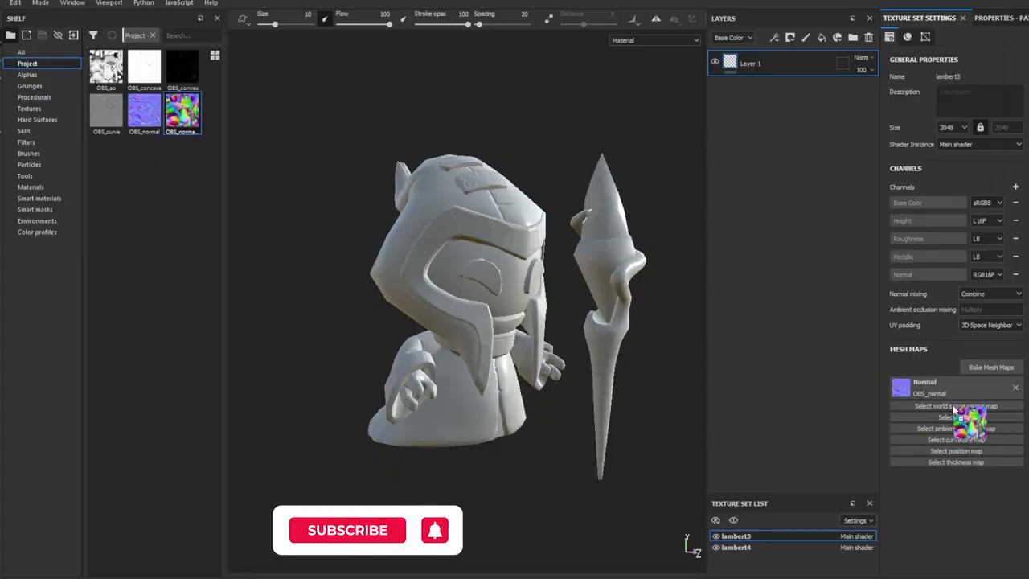
left_click_drag(181, 110, 932, 410)
left_click_drag(106, 110, 135, 147)
left_click_drag(966, 454, 966, 454)
left_click_drag(106, 66, 968, 444)
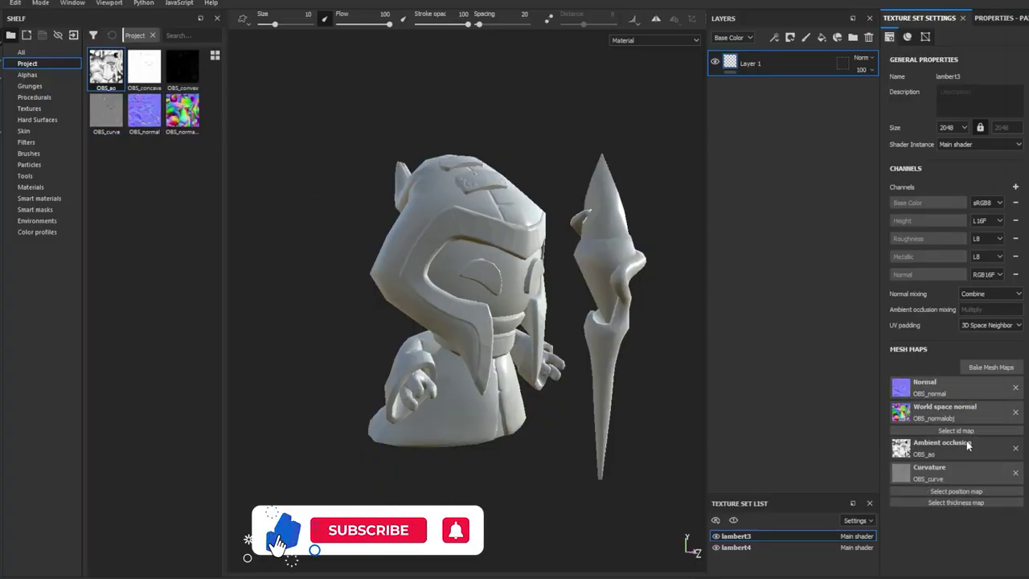
Assign the same four OBS maps to lambert4, then hide the staff's texture set.
left_click(737, 548)
left_click_drag(956, 381, 956, 384)
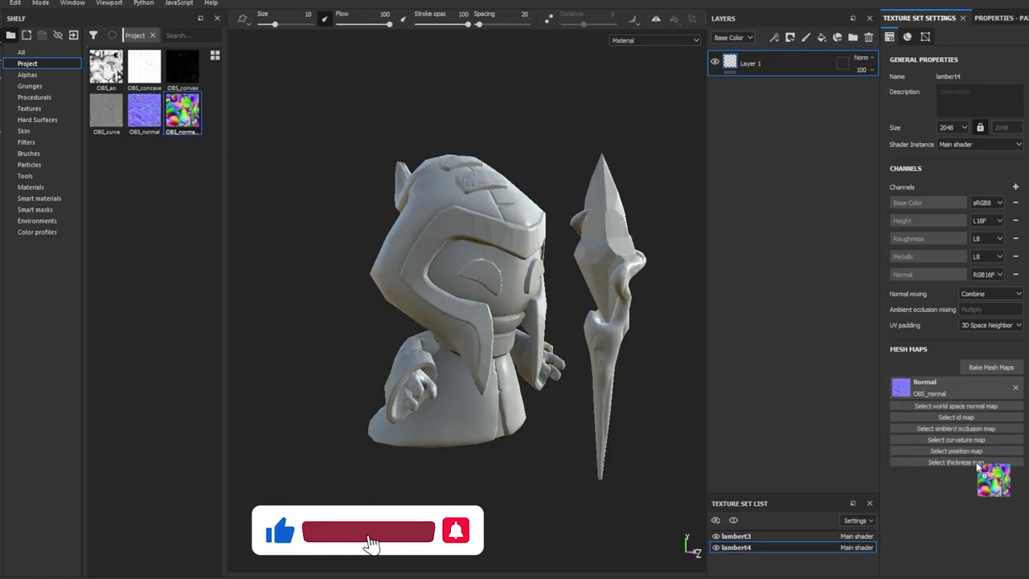
left_click_drag(182, 110, 936, 405)
mouse_move(106, 110)
left_mouse_down()
mouse_move(236, 213)
mouse_move(966, 452)
left_mouse_up()
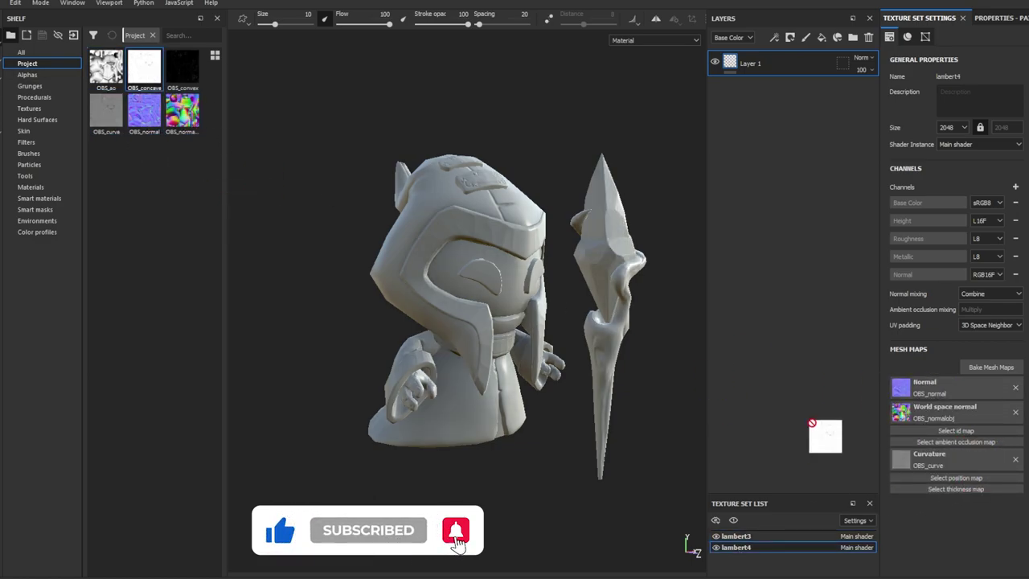
left_click_drag(812, 423, 955, 441)
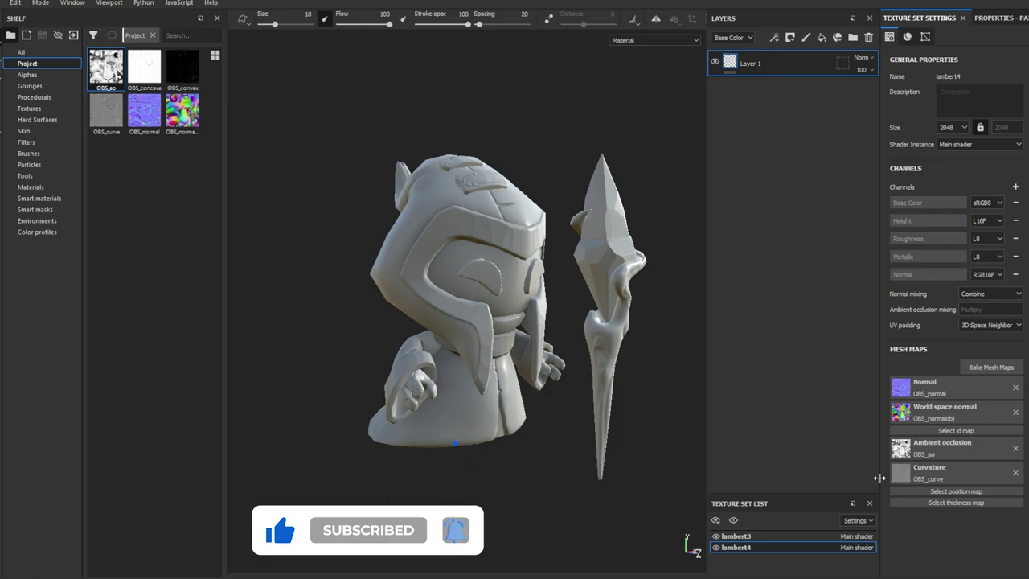
left_click(715, 548)
left_click_drag(601, 399, 611, 380, "alt")
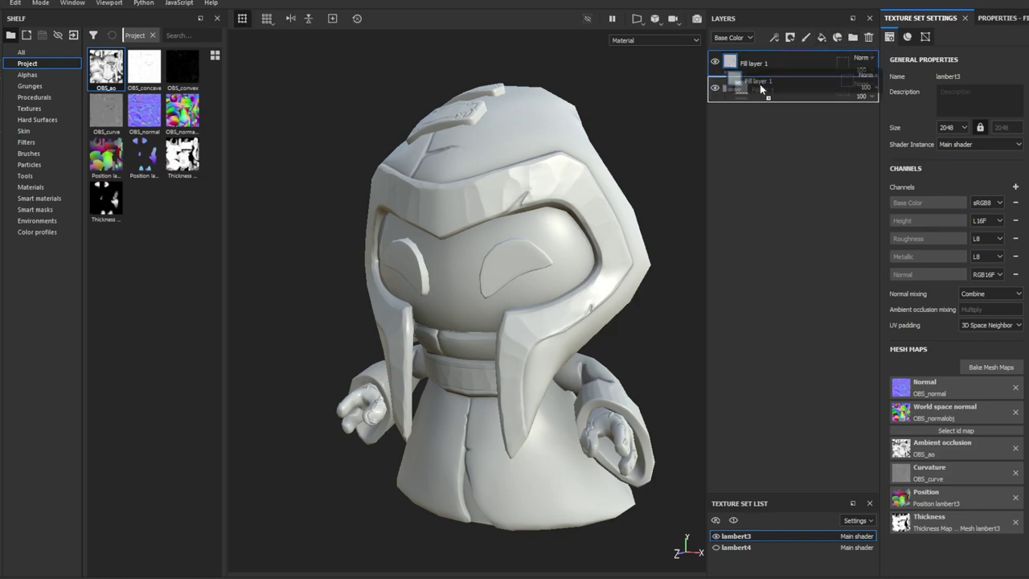
Group the fill layer into Folder 1 and polygon-fill its mask over the hood and robe.
left_click_drag(759, 88, 784, 68)
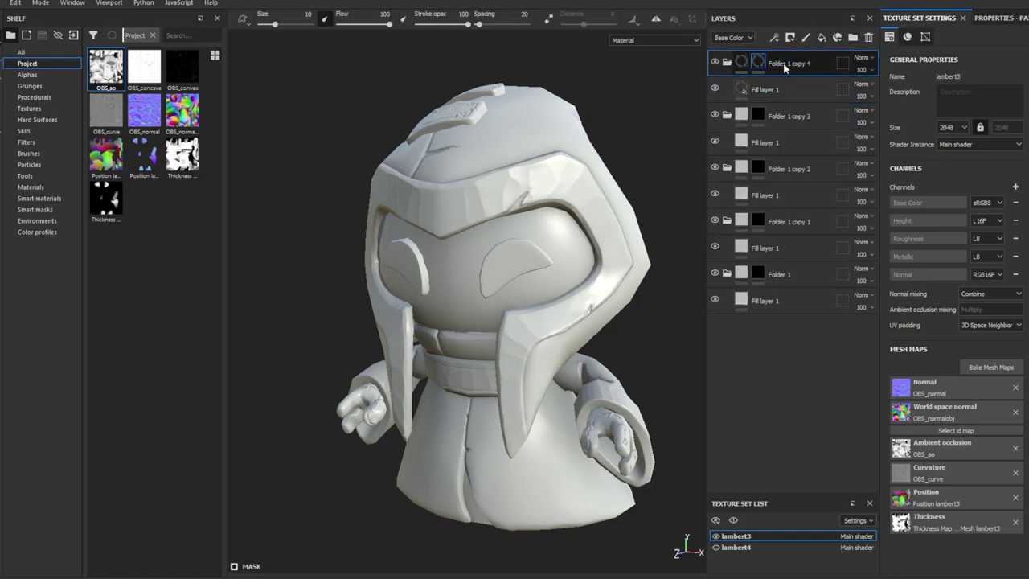
left_click(756, 277)
key("4")
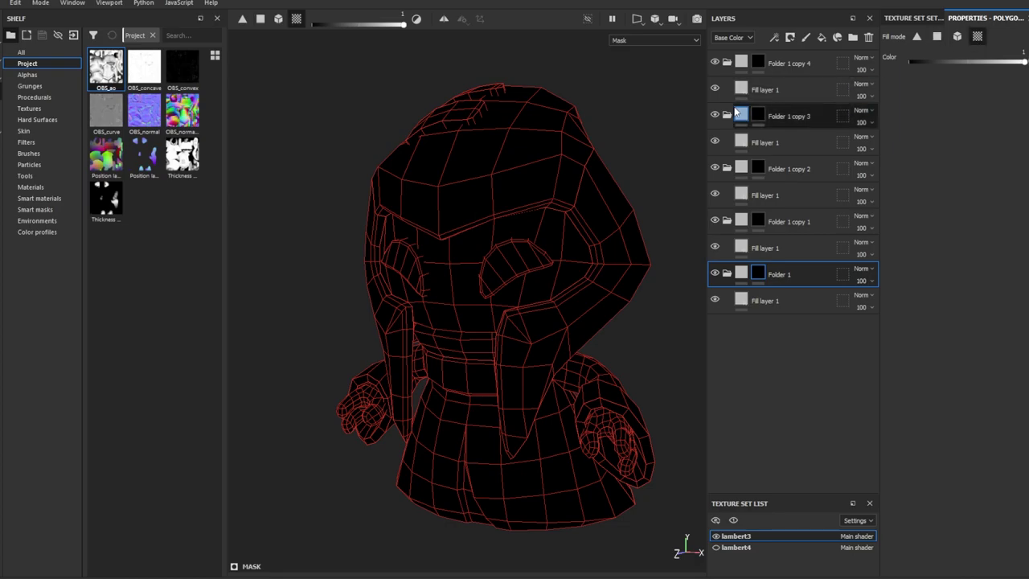
left_click(519, 150)
left_click(589, 177)
left_click(382, 315)
left_click_drag(382, 314, 586, 390, "alt")
left_click(586, 391)
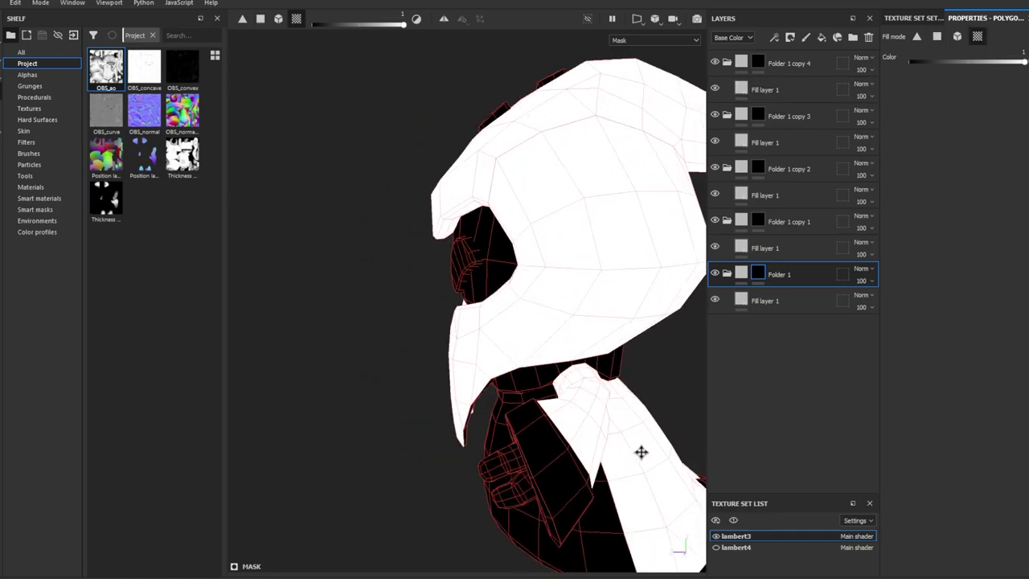
left_click_drag(638, 453, 400, 322, "alt")
left_click(516, 495)
mouse_move(515, 495)
left_mouse_down("alt")
mouse_move(448, 303)
mouse_move(528, 256)
mouse_move(519, 346)
left_mouse_up("alt")
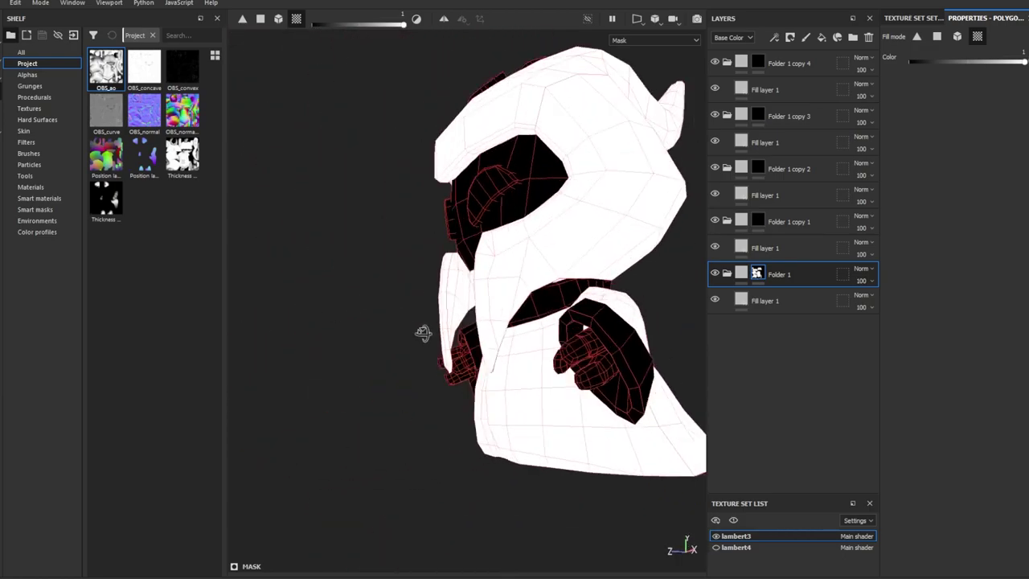
Set Folder 1's fill colour to red with roughness about 0.7.
left_click(868, 299)
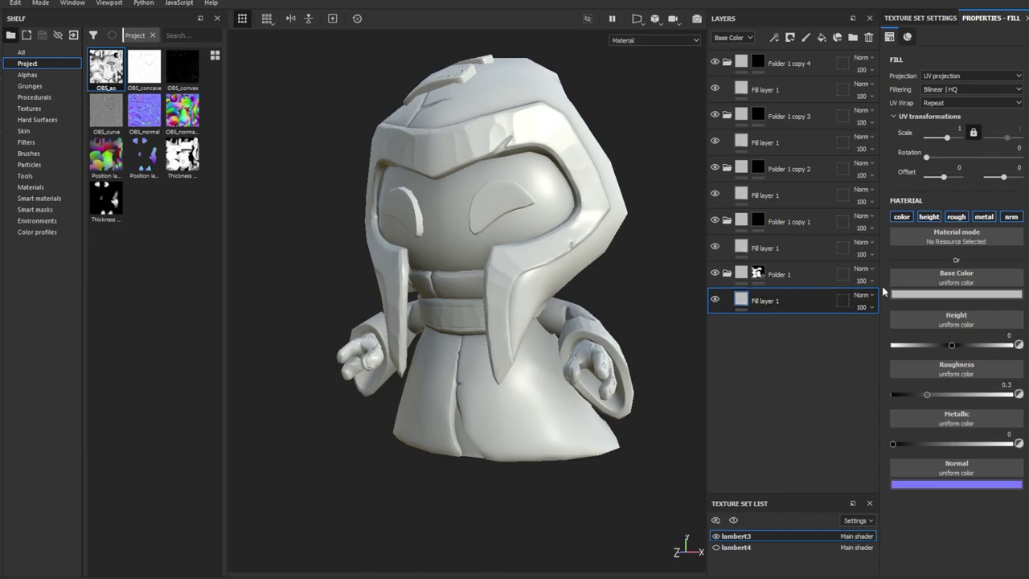
left_click(995, 294)
left_click_drag(927, 394, 975, 394)
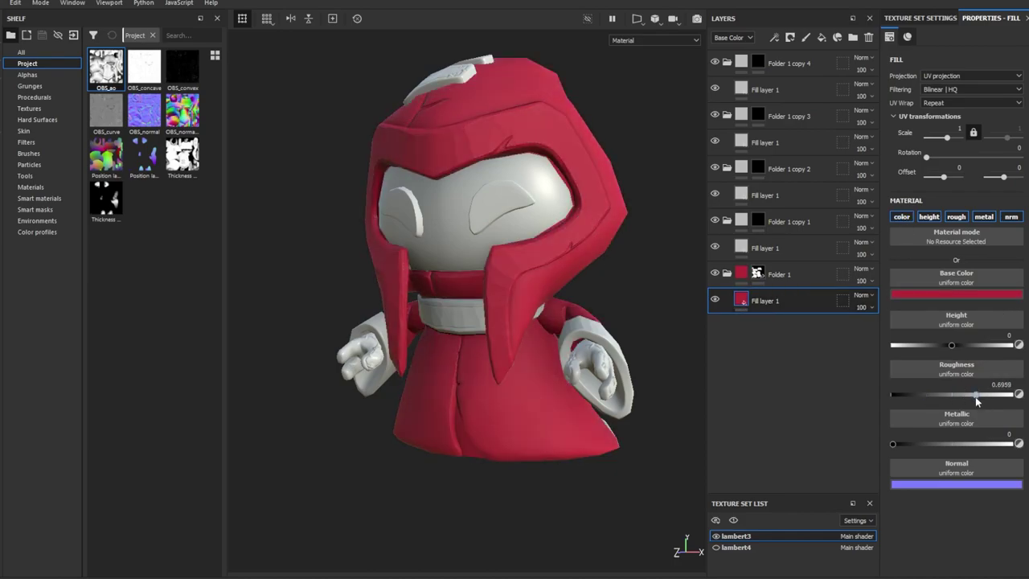
left_click_drag(614, 453, 572, 342, "alt")
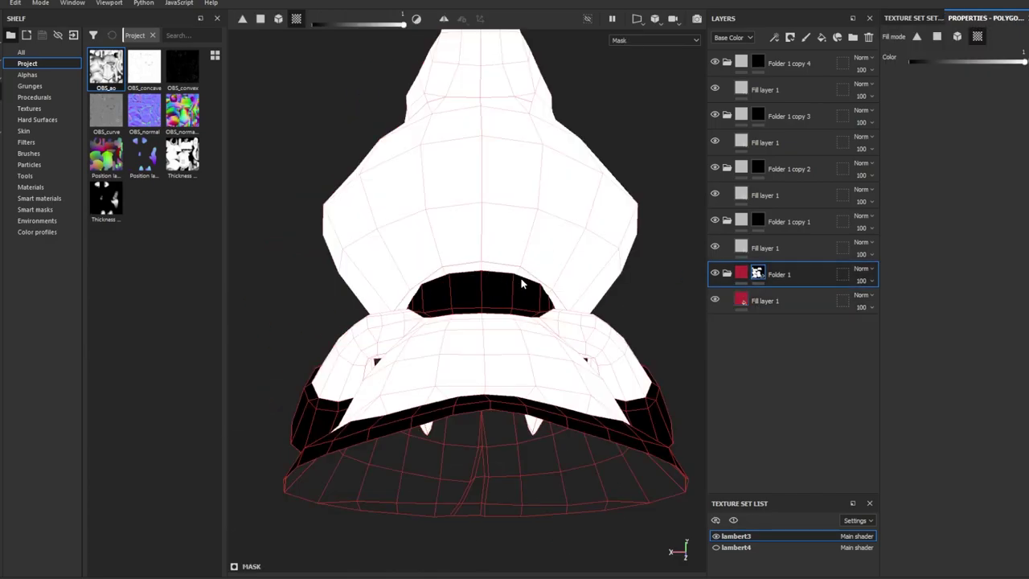
key("m")
mouse_move(521, 283)
left_mouse_down("alt")
mouse_move(629, 370)
mouse_move(490, 393)
left_mouse_up("alt")
Polygon-fill Folder 1 copy 1's mask on the hood trim and sleeve cuffs in UV view.
left_click(791, 221)
key("m")
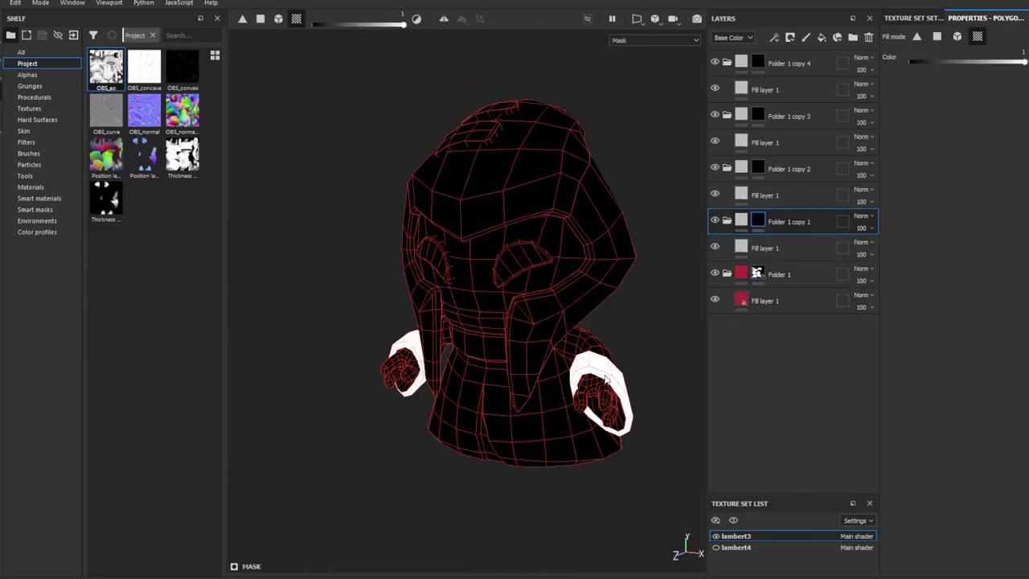
left_click_drag(606, 378, 495, 256, "alt")
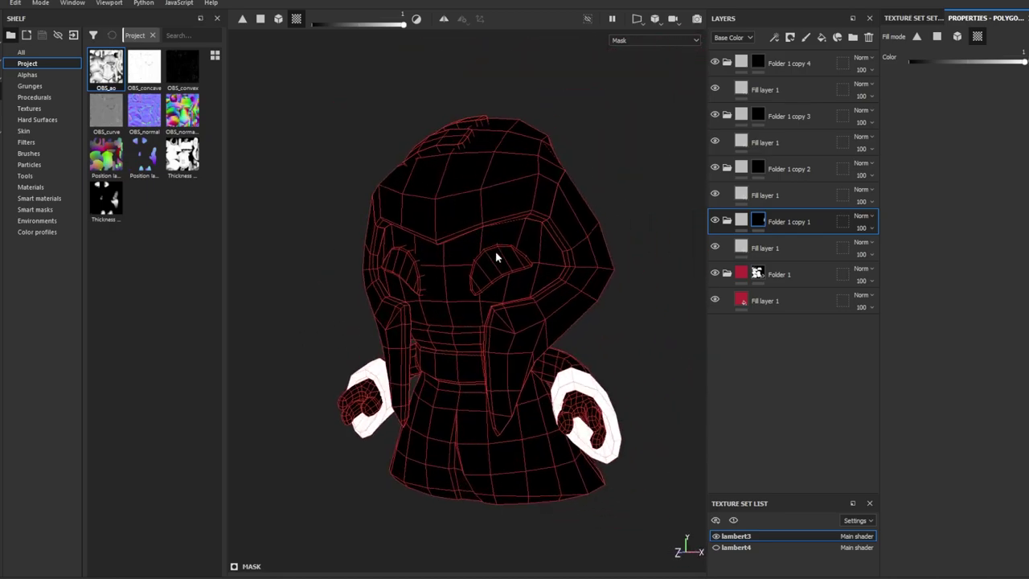
key("F2")
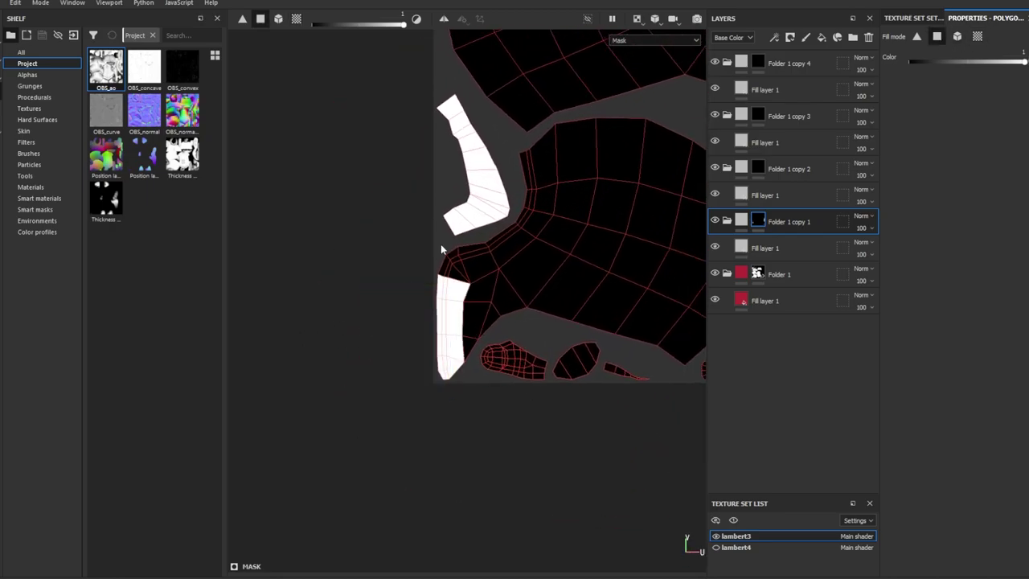
middle_click_drag(576, 199, 580, 289)
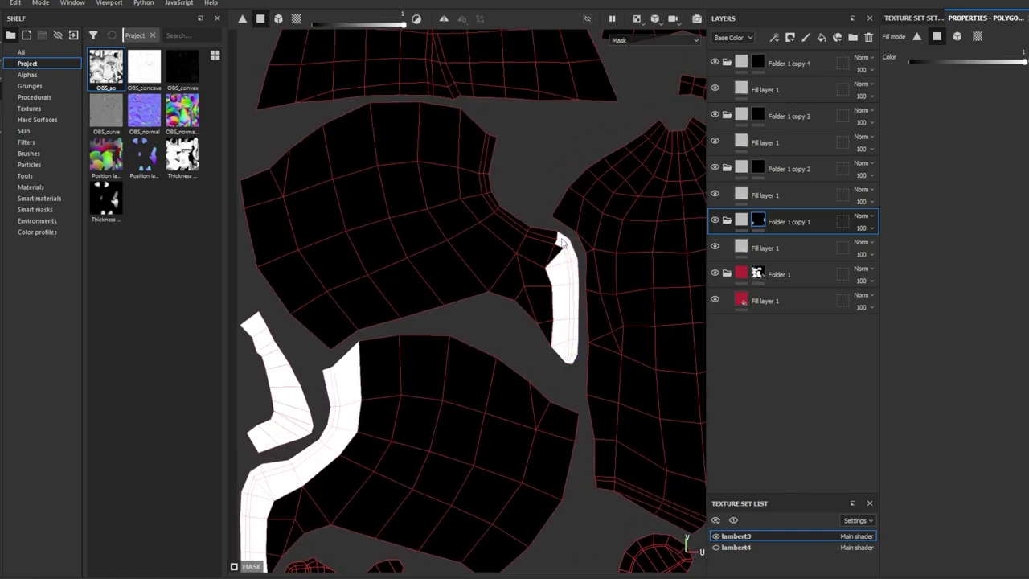
scroll(478, 215, "down", 2)
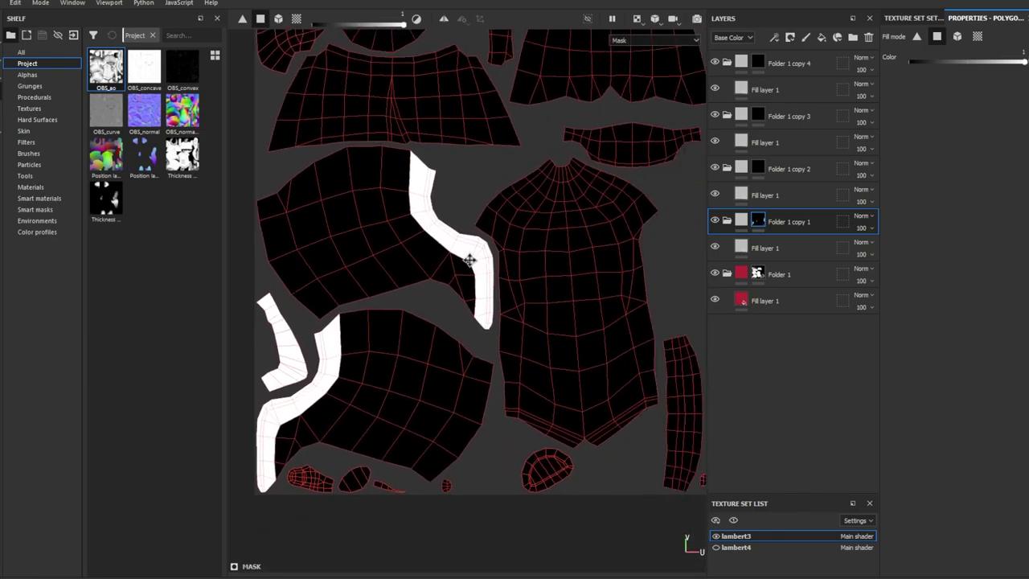
scroll(533, 354, "up", 2)
mouse_move(533, 354)
left_mouse_down()
mouse_move(602, 312)
mouse_move(519, 319)
mouse_move(294, 224)
mouse_move(477, 458)
mouse_move(542, 345)
mouse_move(523, 326)
mouse_move(496, 391)
mouse_move(501, 379)
mouse_move(567, 441)
mouse_move(546, 401)
left_mouse_up()
key("F2")
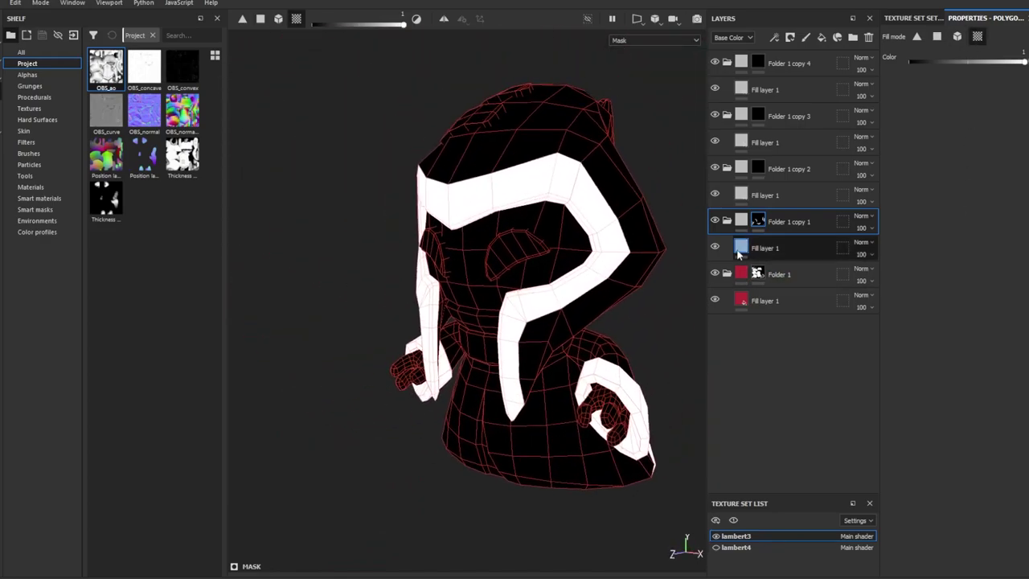
Colour the trim folder's fill layer and mask the top of the hood in Folder 1 copy 2.
left_click(764, 247)
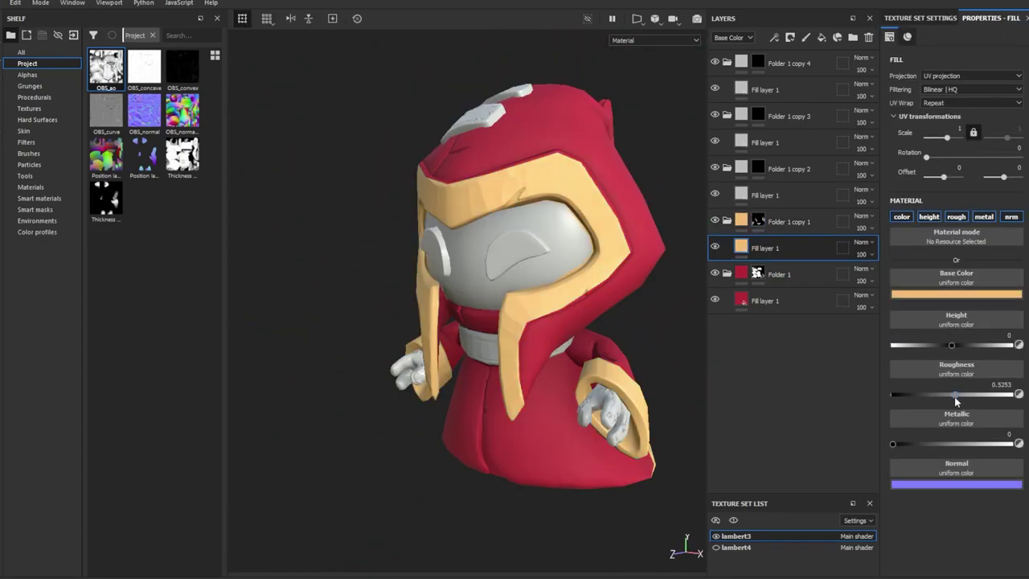
left_click(756, 168)
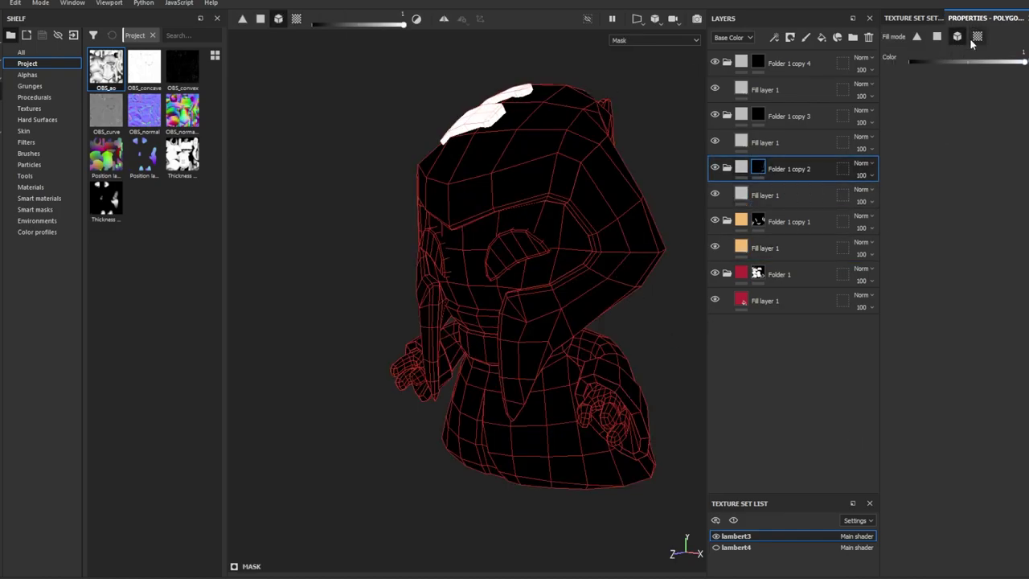
left_click(485, 354)
left_click_drag(485, 353, 650, 427, "alt")
key("3")
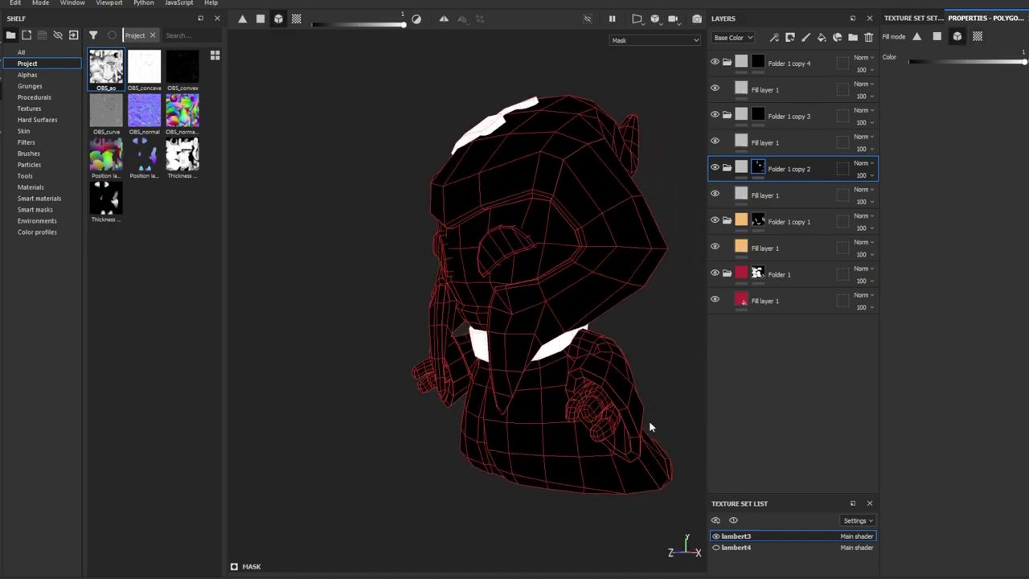
left_click_drag(534, 446, 490, 442, "alt")
Recolour the belt fill layer and mask the face opening in Folder 1 copy 3.
left_click(765, 194)
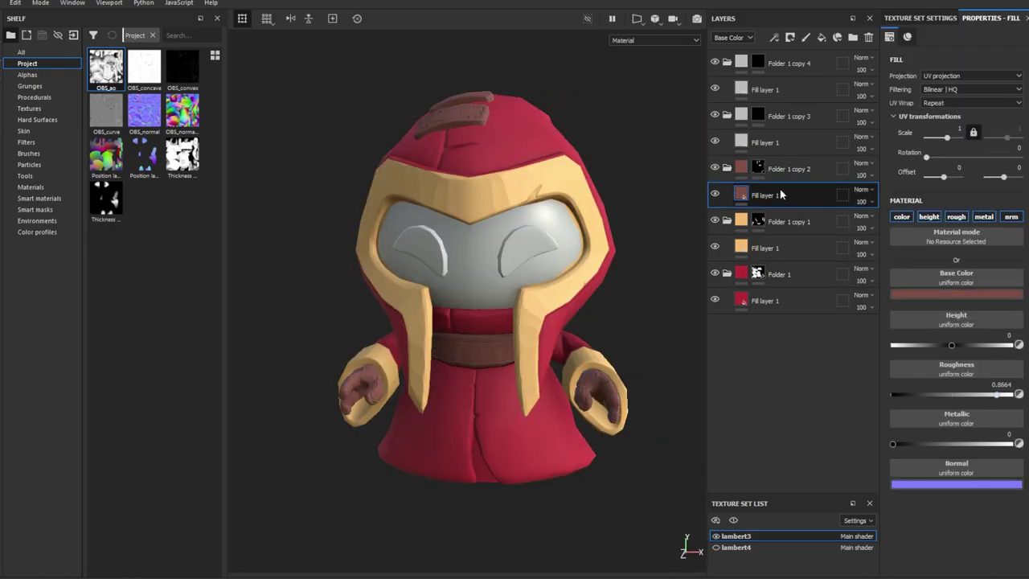
left_click(762, 116)
left_click(473, 250)
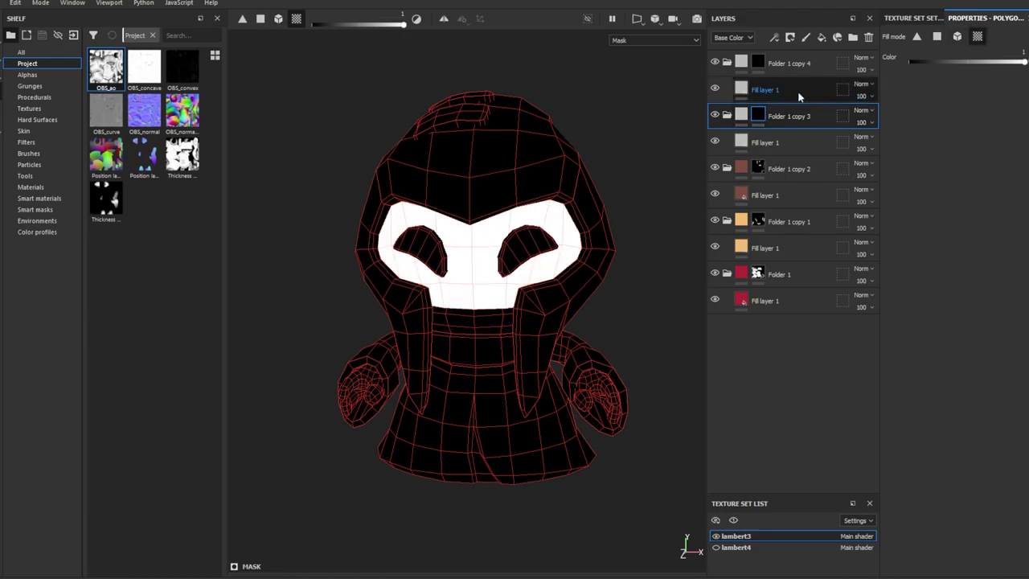
left_click(791, 142)
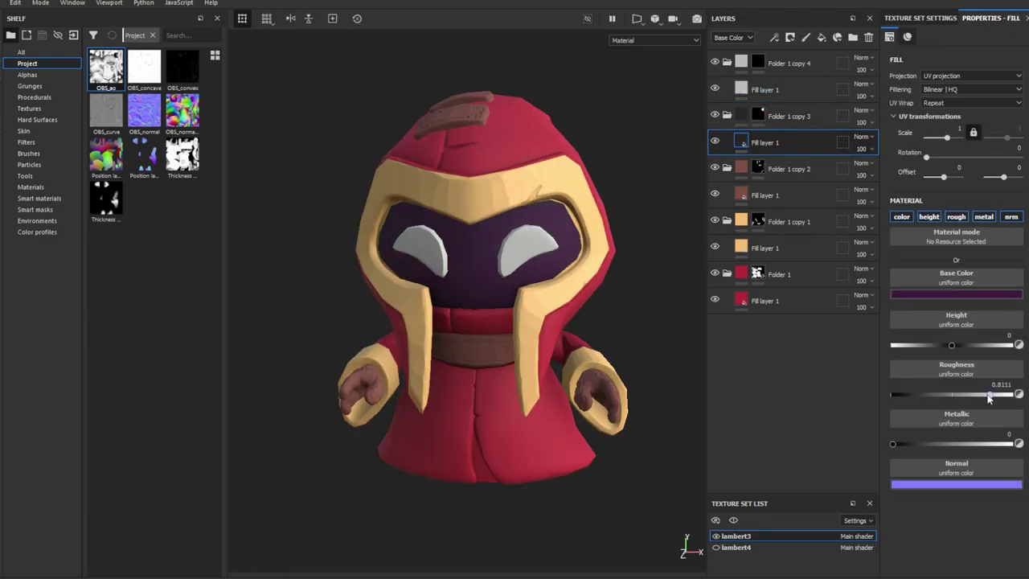
Set the eye colour on Folder 1 copy 4's top fill layer, then add a new masked fill layer.
left_click(757, 63)
left_click(740, 67)
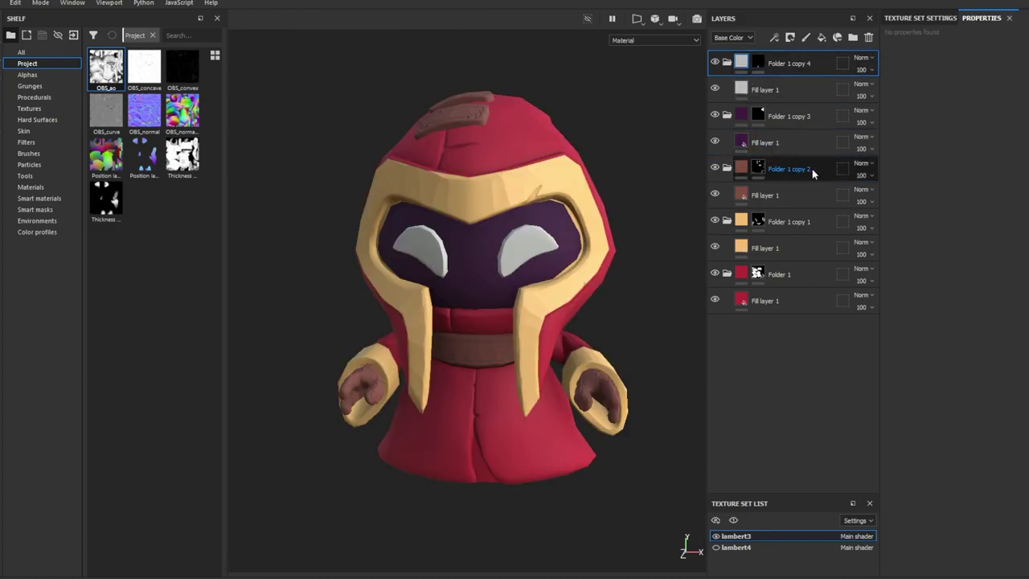
left_click(768, 89)
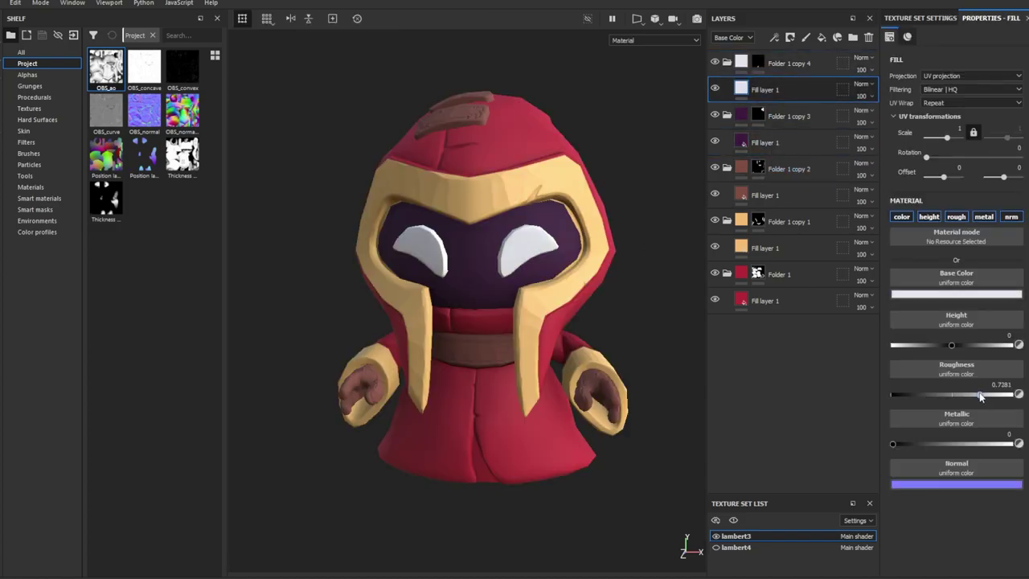
left_click_drag(653, 401, 691, 338, "alt")
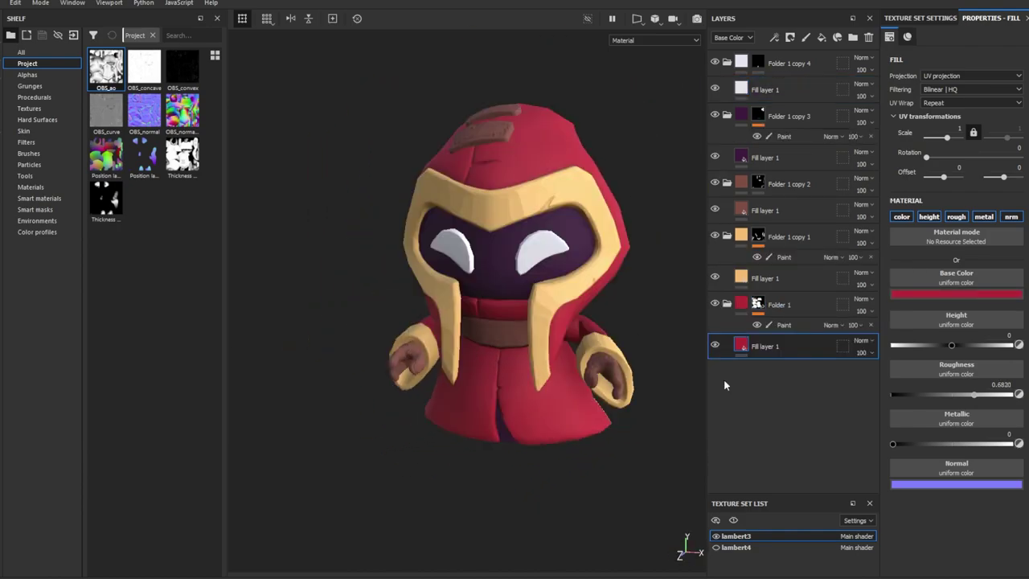
left_click(820, 37)
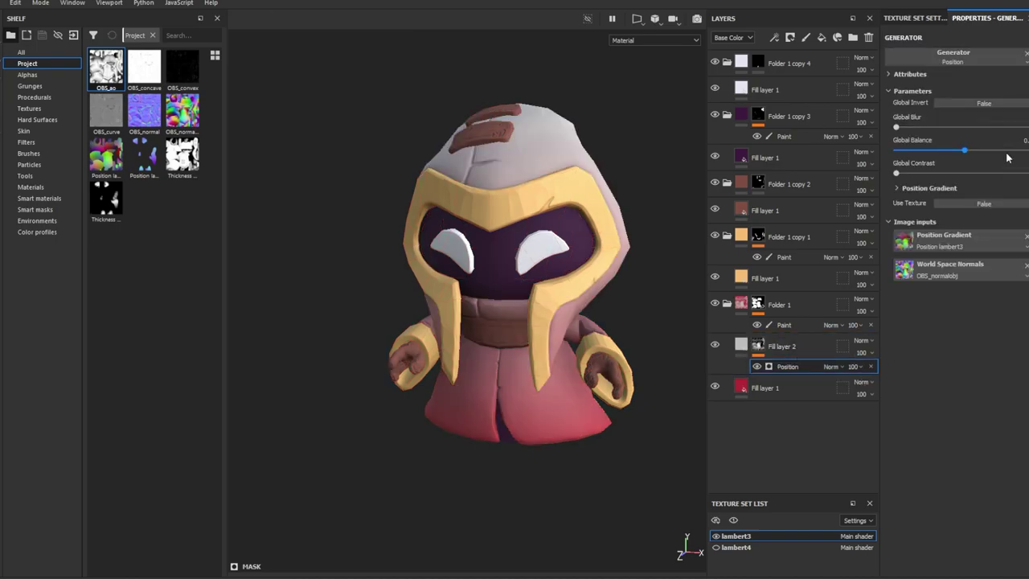
Widen and invert Fill layer 2's Position mask, raise its balance to about 0.8, and tweak roughness.
left_click_drag(969, 152, 1009, 150)
left_click(984, 103)
mouse_move(450, 322)
left_mouse_down("alt")
mouse_move(504, 376)
mouse_move(544, 372)
mouse_move(563, 462)
left_mouse_up("alt")
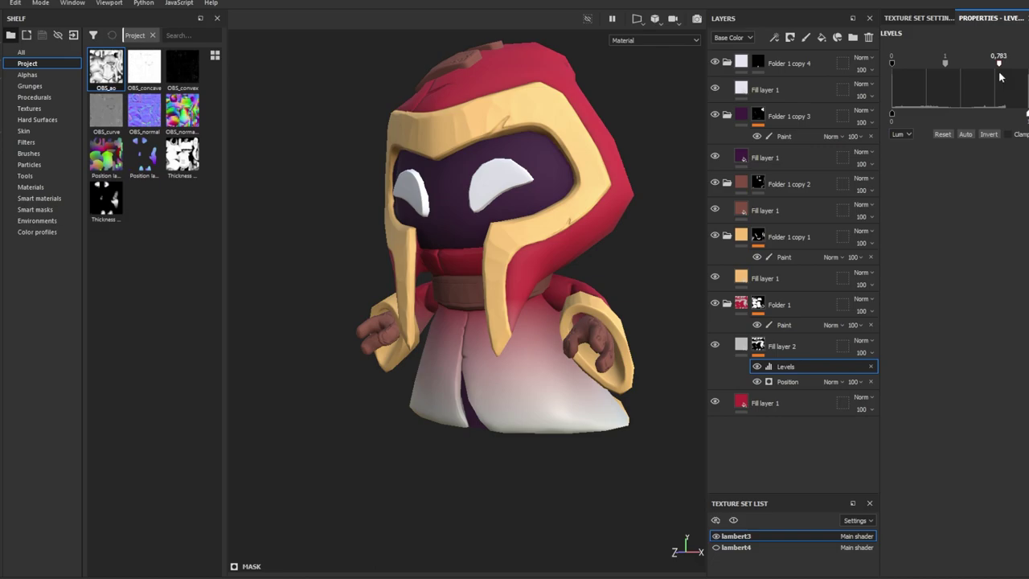
left_click(740, 345)
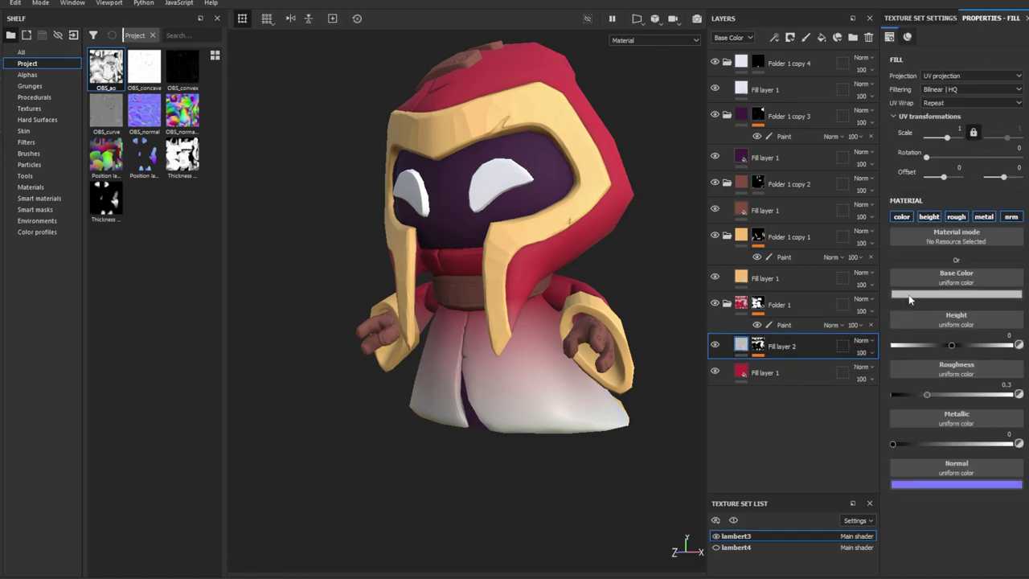
left_click_drag(932, 346, 979, 348)
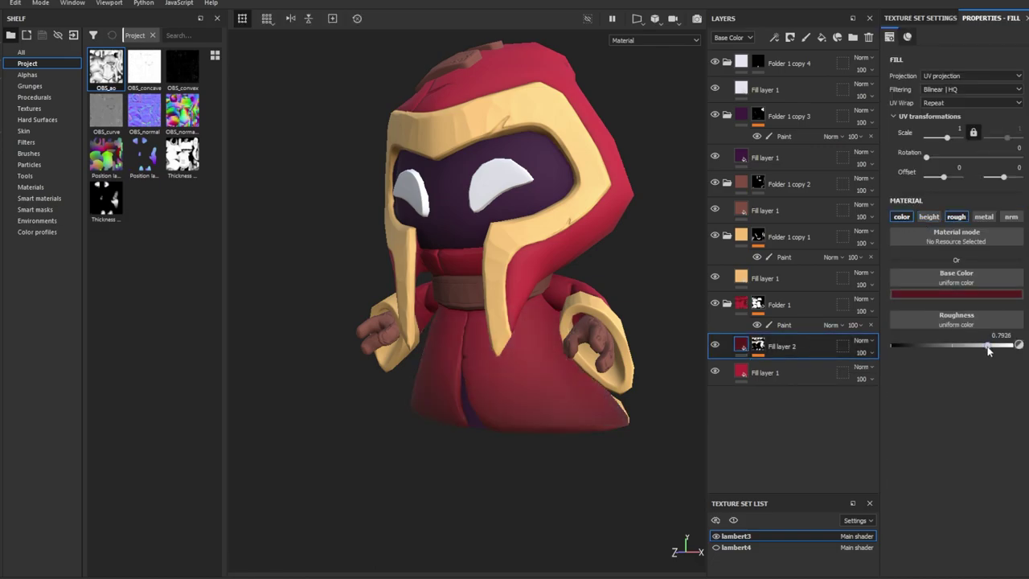
left_click(820, 37)
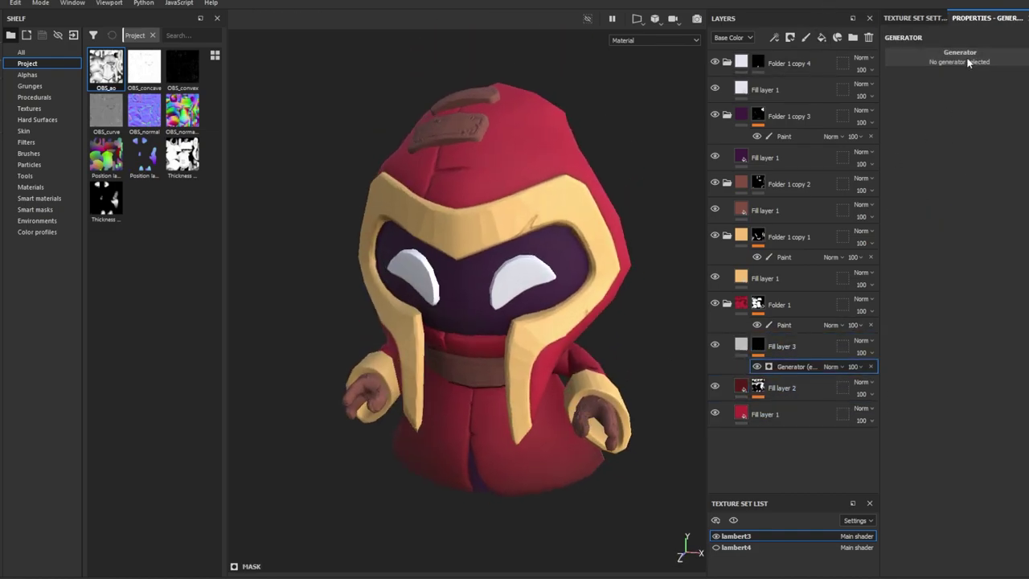
Mask Fill layer 3 with a Light generator and raise its highlight glossiness.
left_click(969, 63)
key("m")
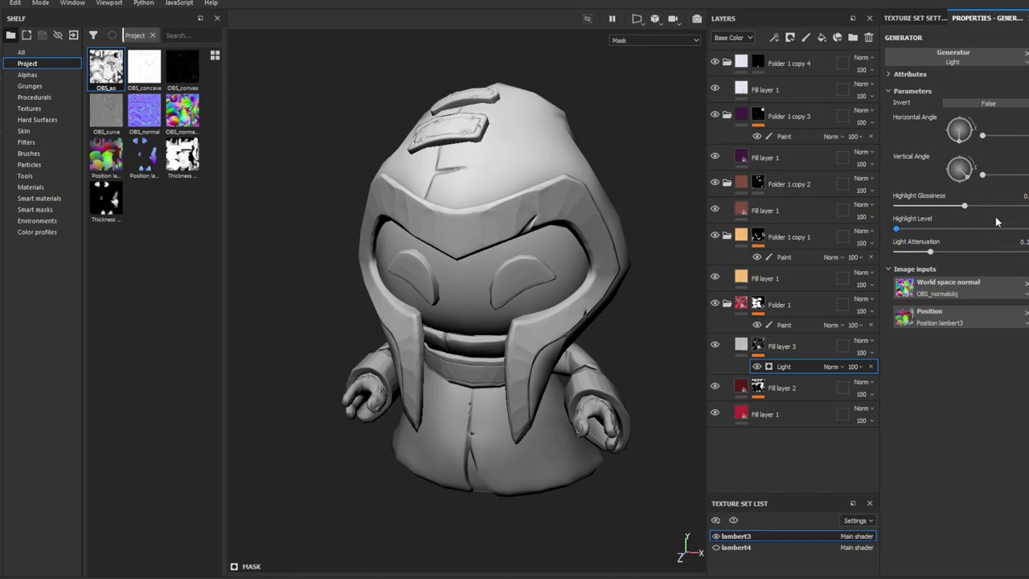
left_click(998, 206)
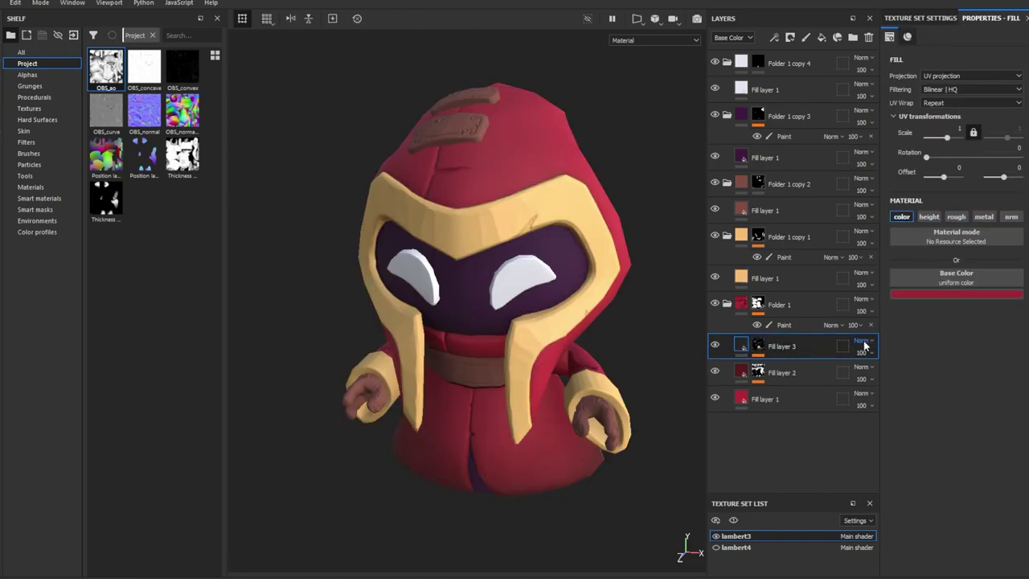
mouse_move(586, 354)
left_mouse_down("alt")
mouse_move(555, 354)
mouse_move(611, 355)
left_mouse_up("alt")
Shade with Fill layer 4 using an inverted, higher-balance AO mask, with the helmet polygon-filled out.
left_click(782, 359)
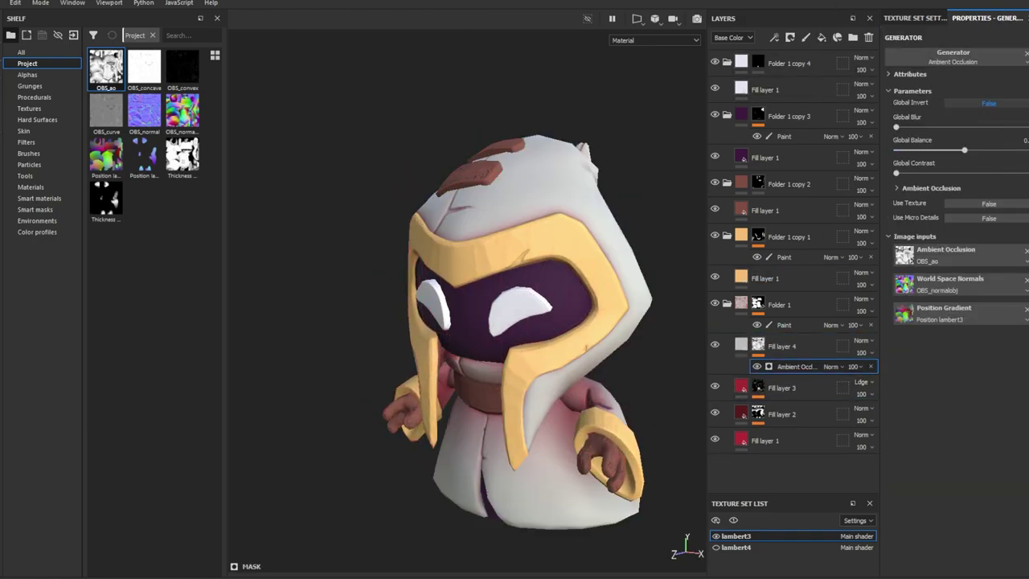
left_click(988, 102)
left_click_drag(964, 150, 976, 151)
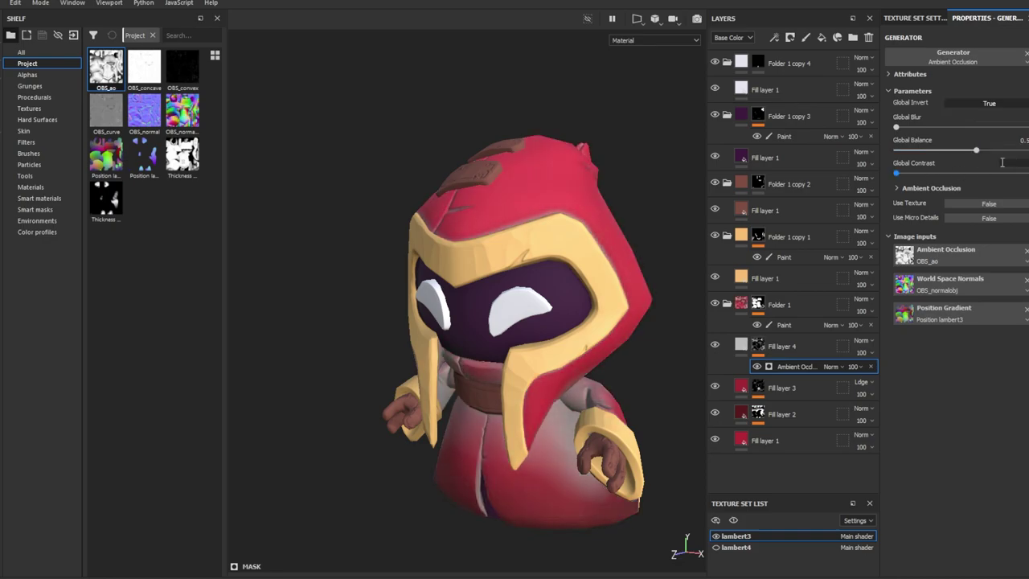
left_click(758, 346, "alt")
key("4")
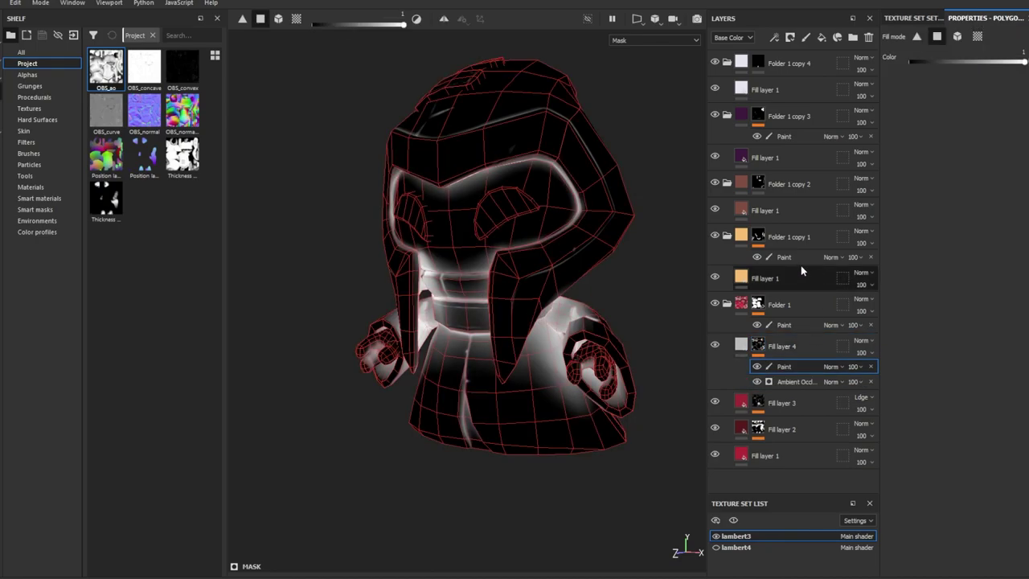
left_click(523, 105)
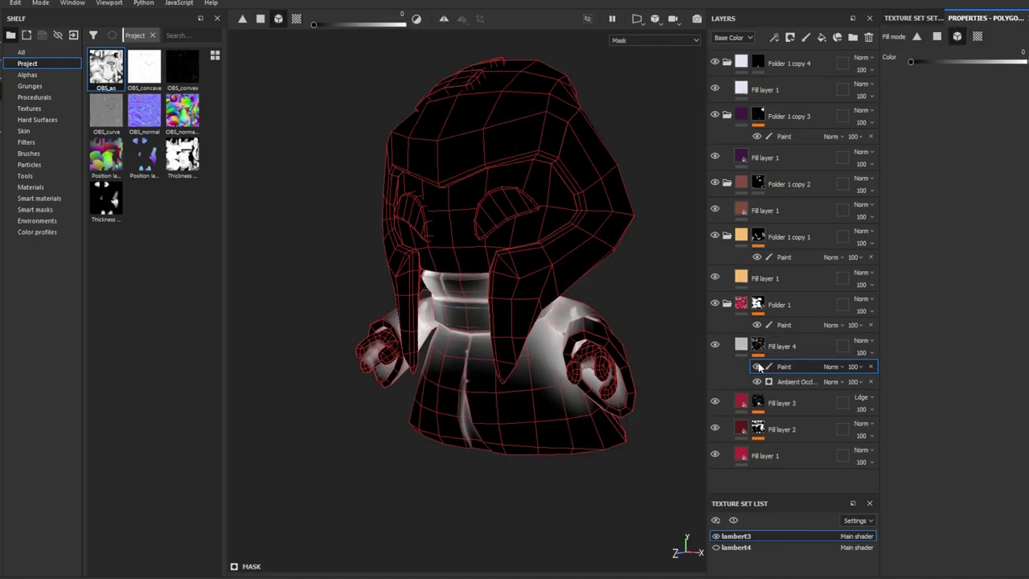
left_click(740, 346)
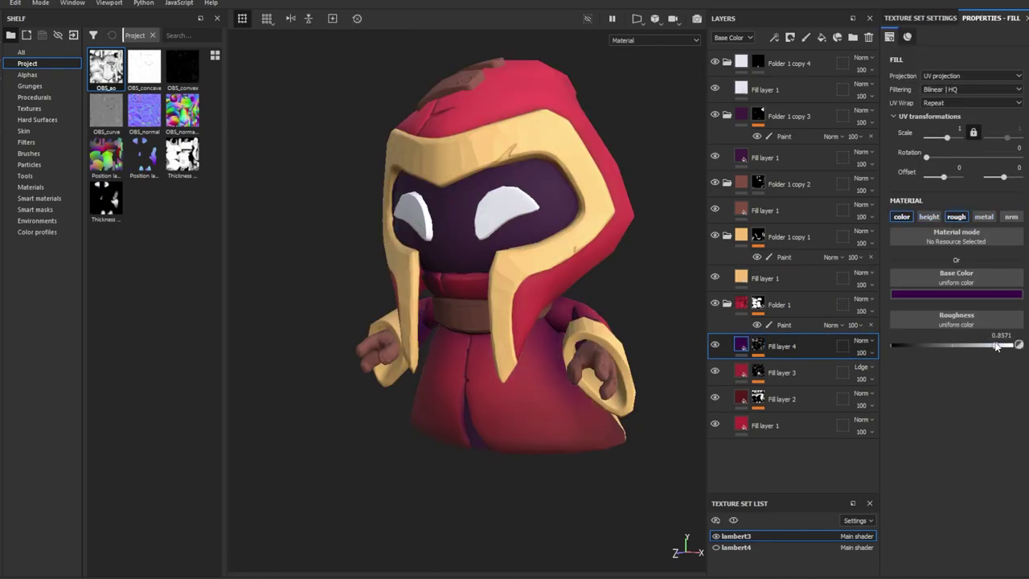
Lower the ambient occlusion balance on Fill layer 4's copy to brighten its mask.
scroll(862, 341, "down", 6)
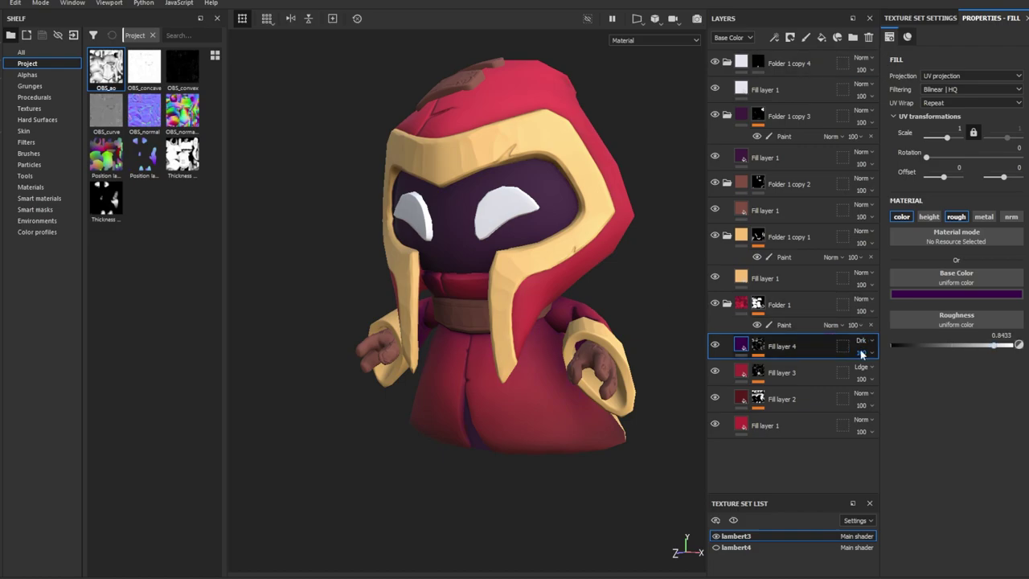
mouse_move(638, 290)
left_mouse_down("alt")
mouse_move(471, 338)
mouse_move(711, 344)
left_mouse_up("alt")
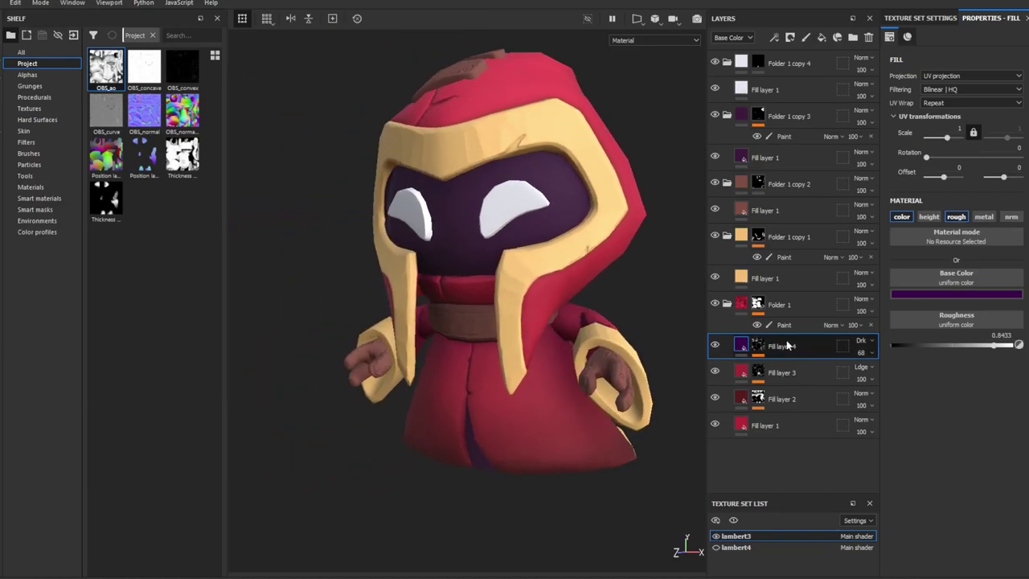
left_click(784, 367)
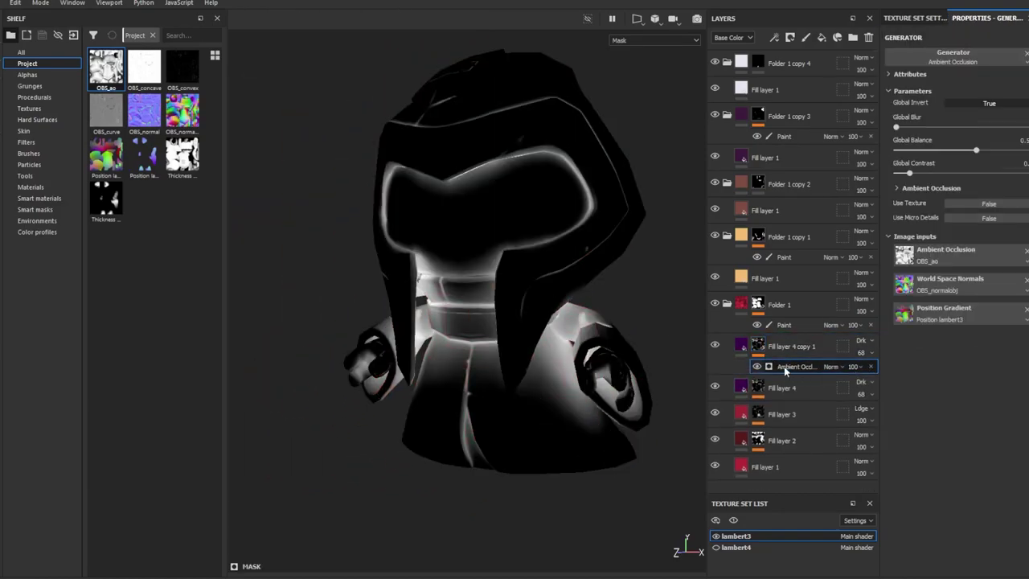
key("ctrl+z")
mouse_move(558, 407)
left_mouse_down("alt")
mouse_move(387, 262)
mouse_move(452, 363)
left_mouse_up("alt")
left_click(791, 381)
left_click(969, 152)
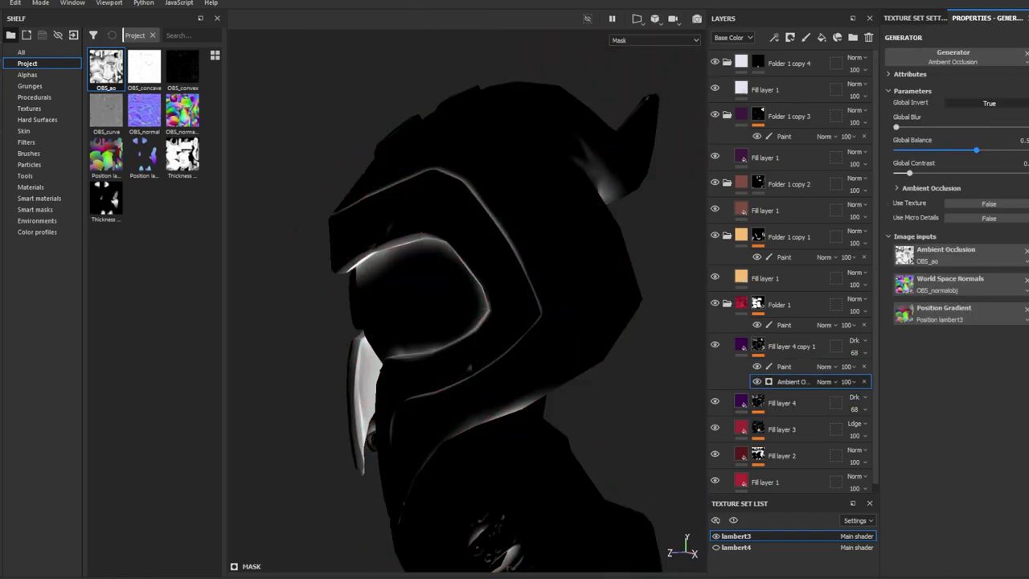
left_click_drag(969, 152, 967, 153)
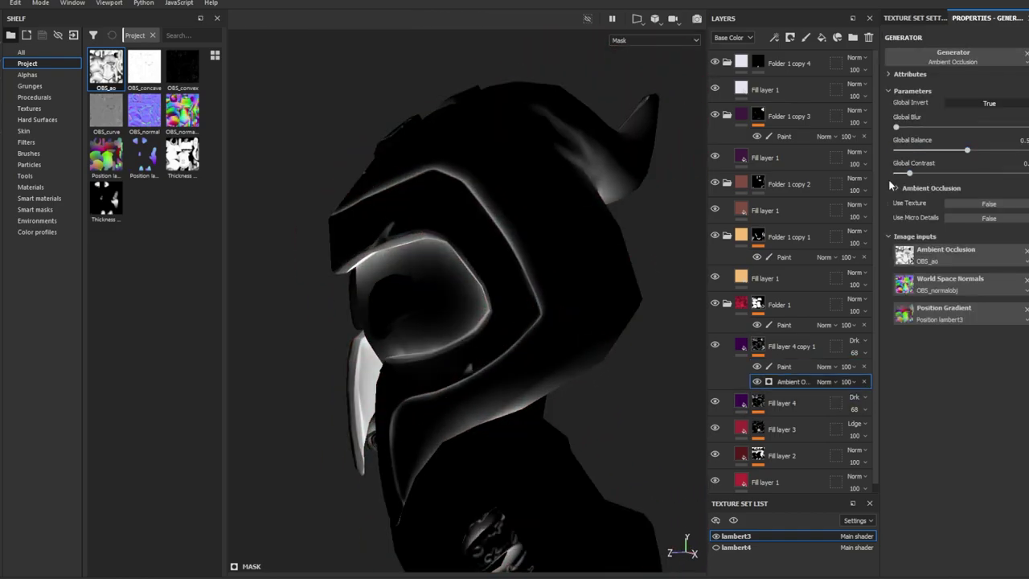
left_click(820, 37)
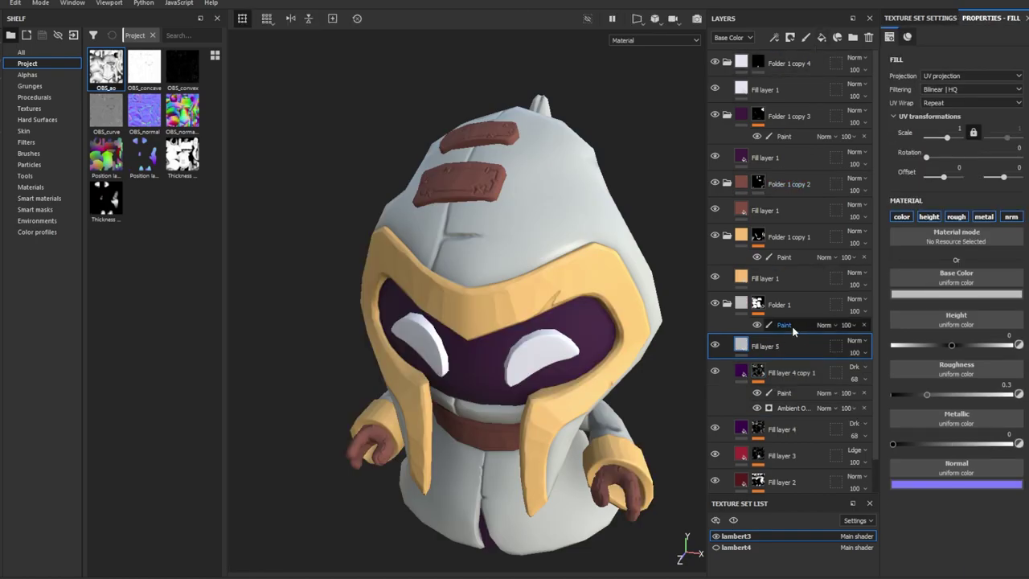
Mask Fill layer 5 with the OBS_concave map, plus Levels and a 0.3 Blur.
left_click(760, 341)
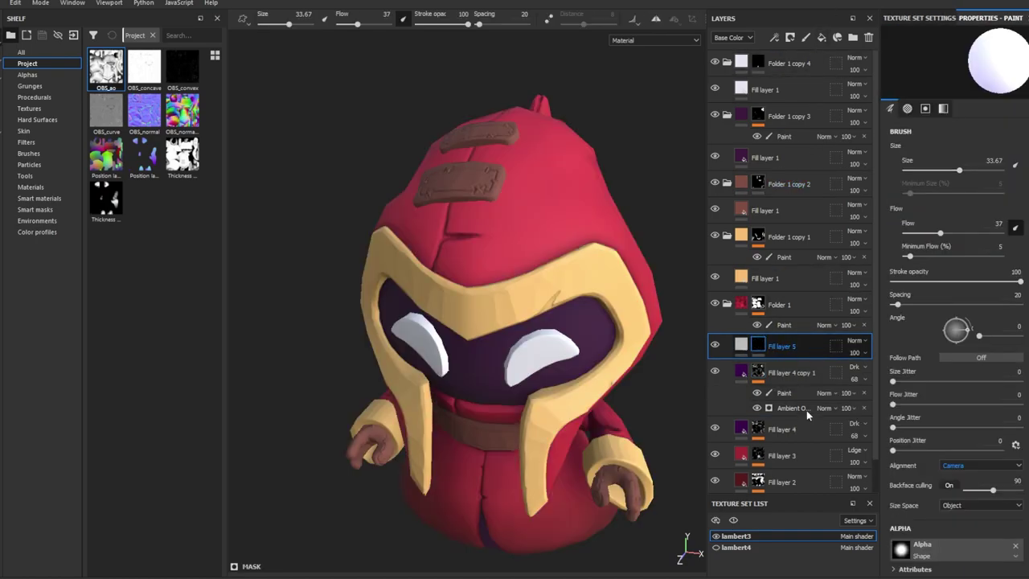
left_click(821, 37)
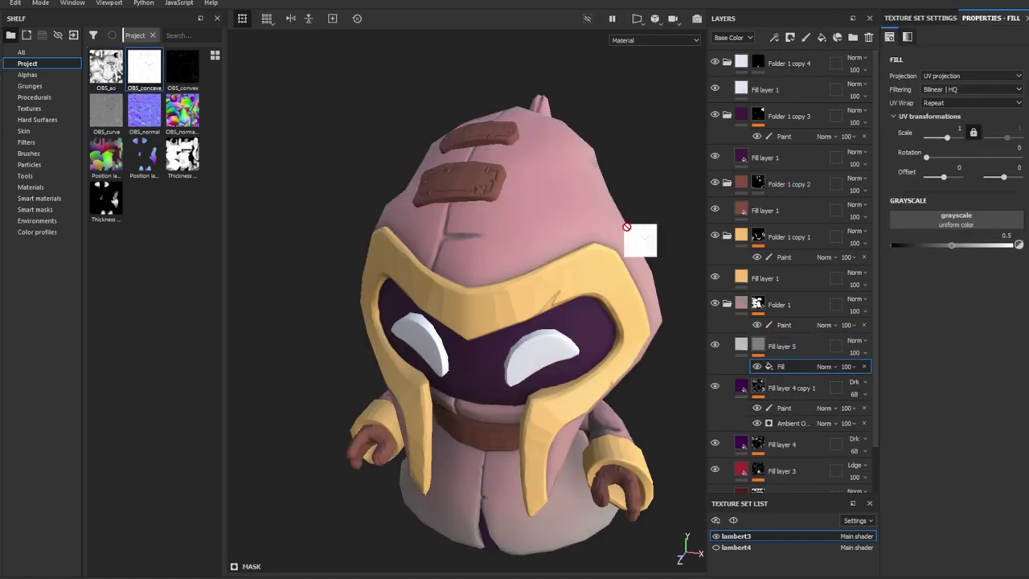
left_click_drag(626, 228, 946, 220)
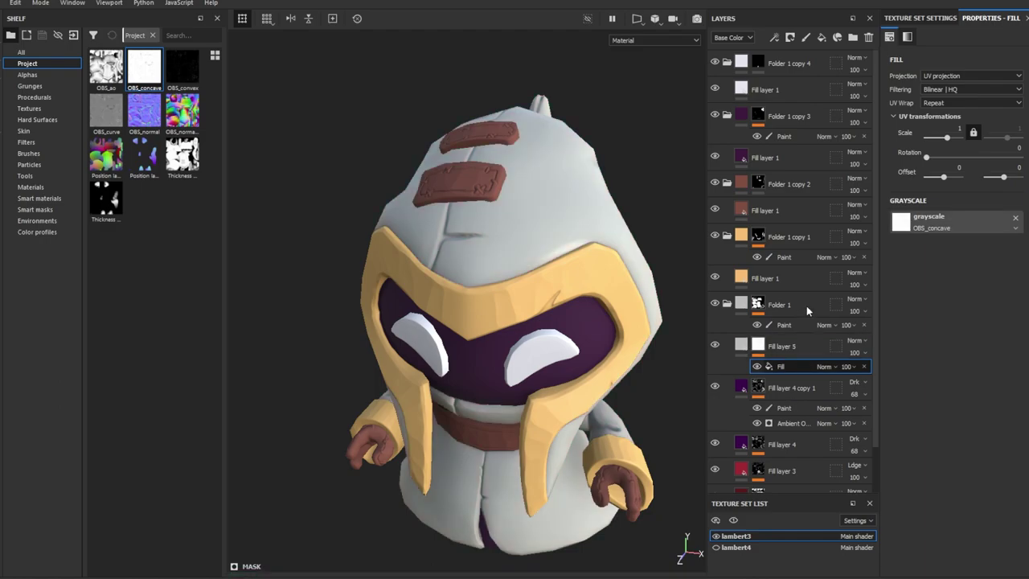
left_click_drag(958, 62, 965, 64)
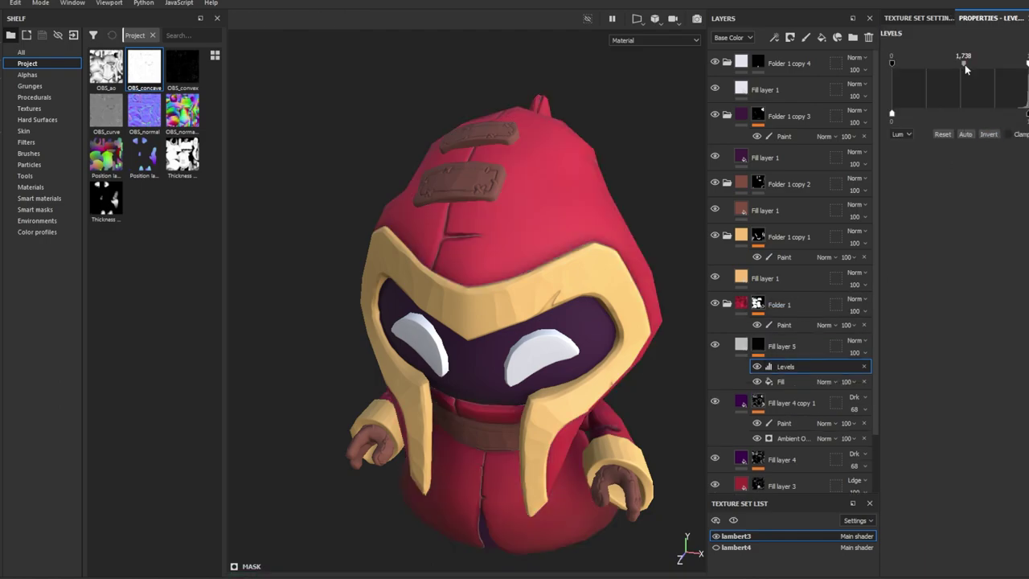
left_click(757, 345, "alt")
left_click(783, 367)
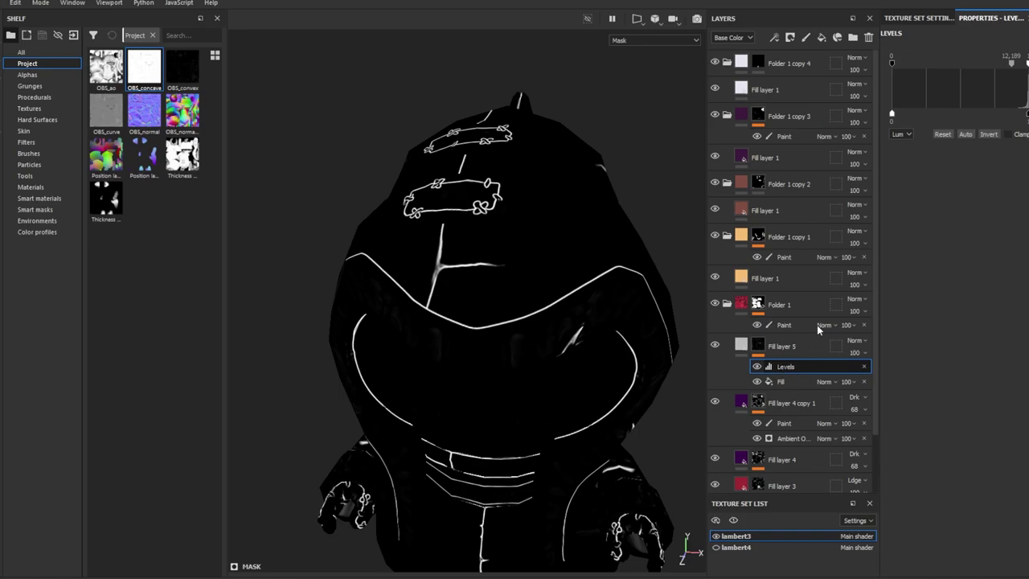
left_click(773, 37)
left_click(952, 53)
left_click_drag(1025, 103, 994, 120)
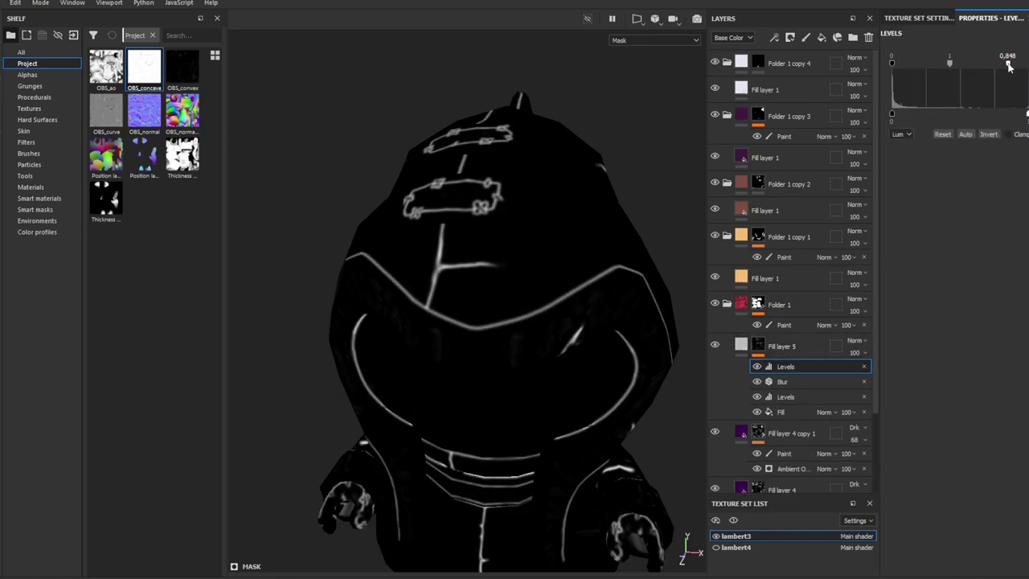
Duplicate Fill layer 5, raise the copy's blur to 1.5 and brighten its top Levels.
key("ctrl+d")
left_click(780, 382)
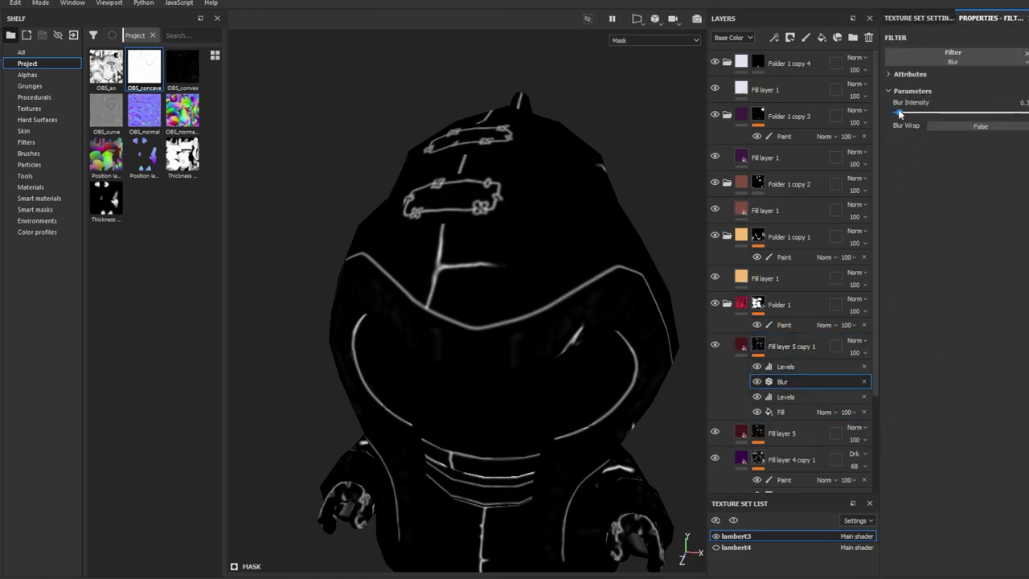
left_click_drag(899, 114, 909, 113)
left_click(787, 367)
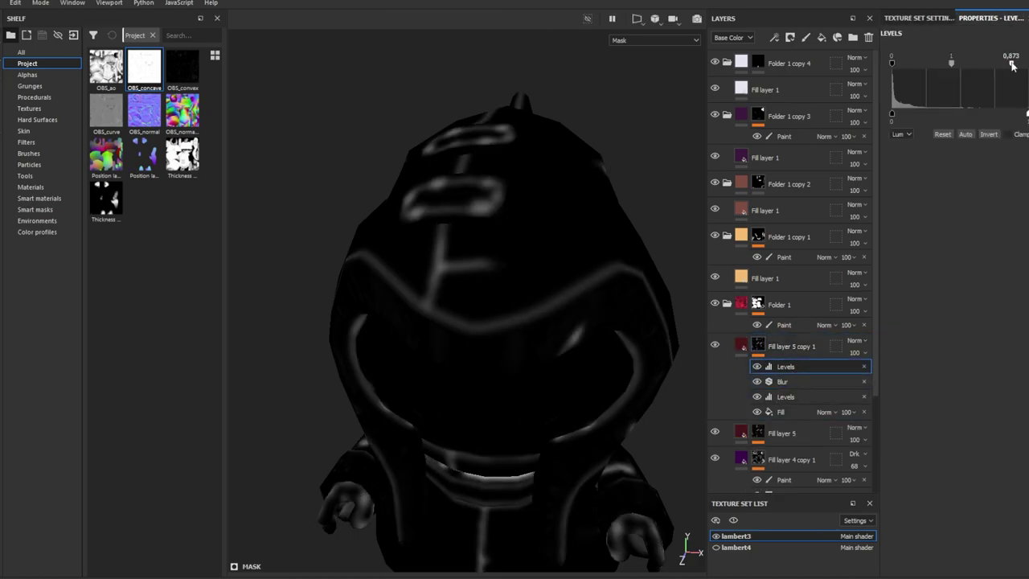
left_click_drag(1010, 67, 959, 69)
left_click(741, 345)
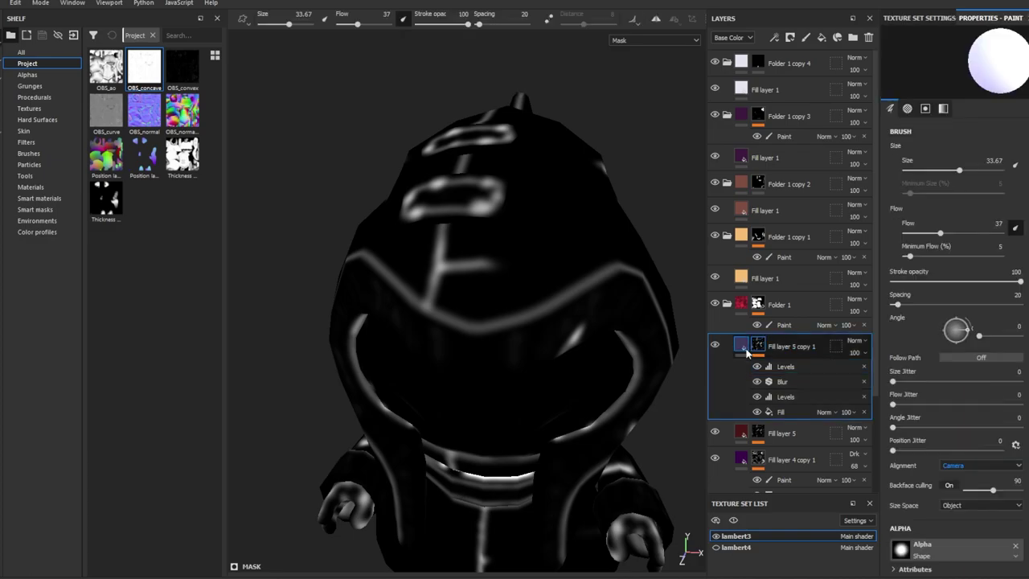
Add Fill layer 6 with a paint layer in its mask for the hood streaks.
left_click(821, 36)
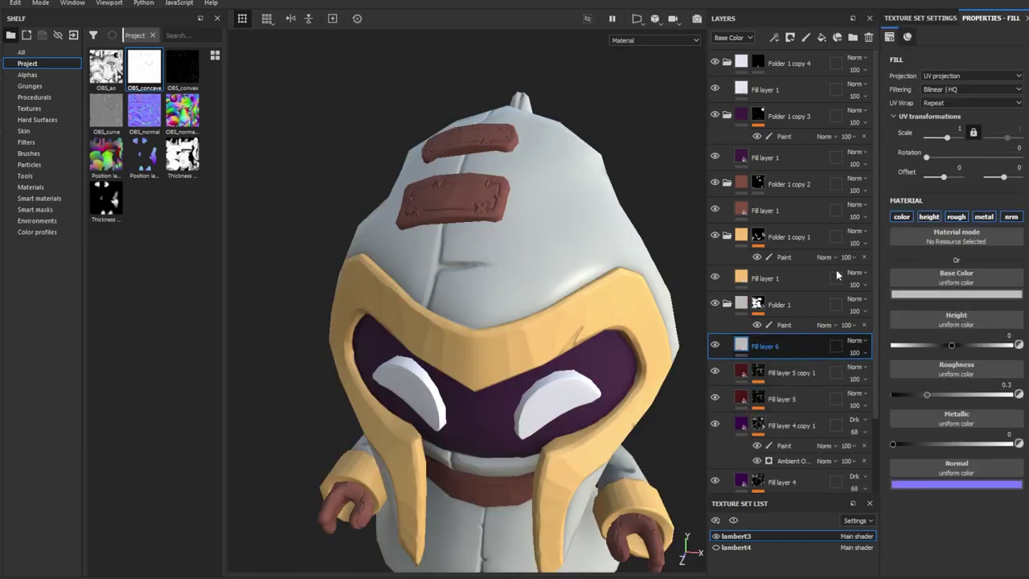
right_click(757, 346)
left_click(788, 378)
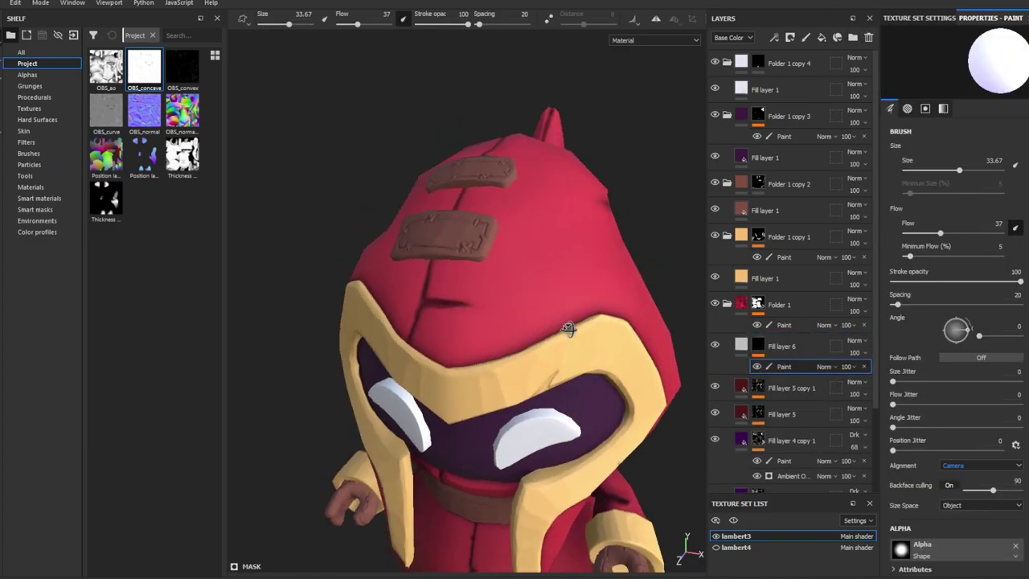
left_click_drag(562, 322, 452, 352, "alt")
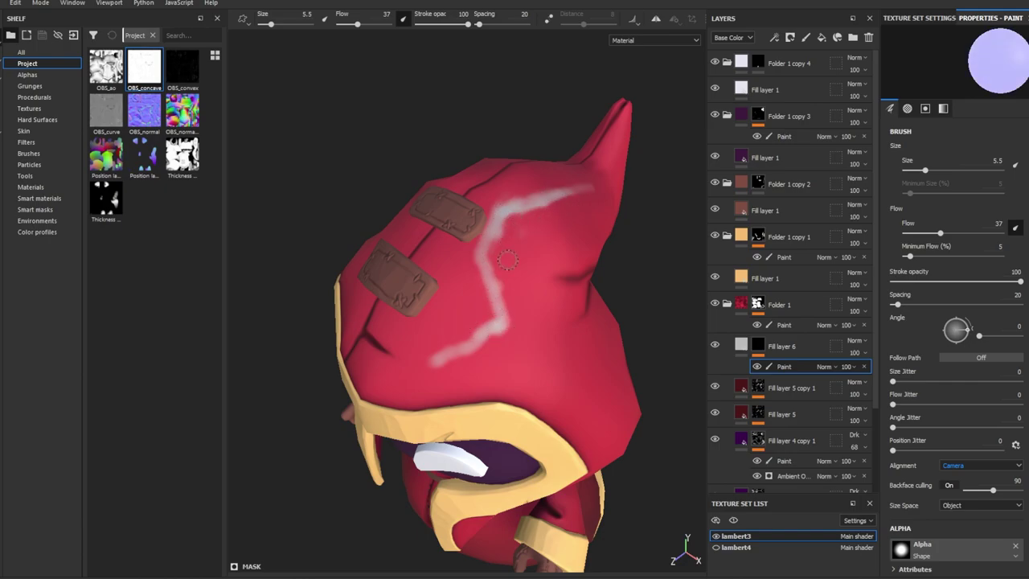
left_click_drag(425, 363, 551, 257, "alt")
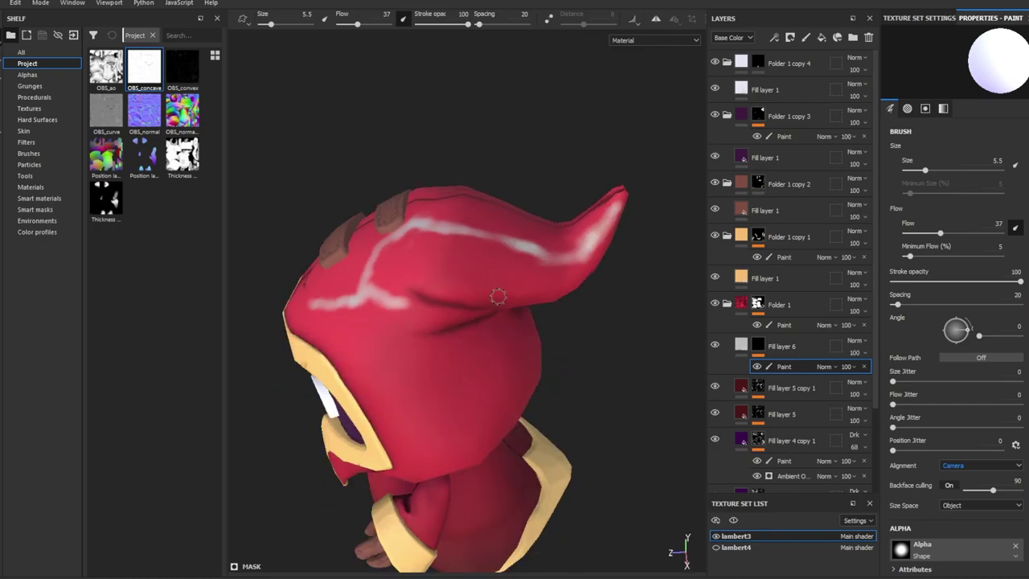
left_click_drag(502, 239, 515, 281, "alt")
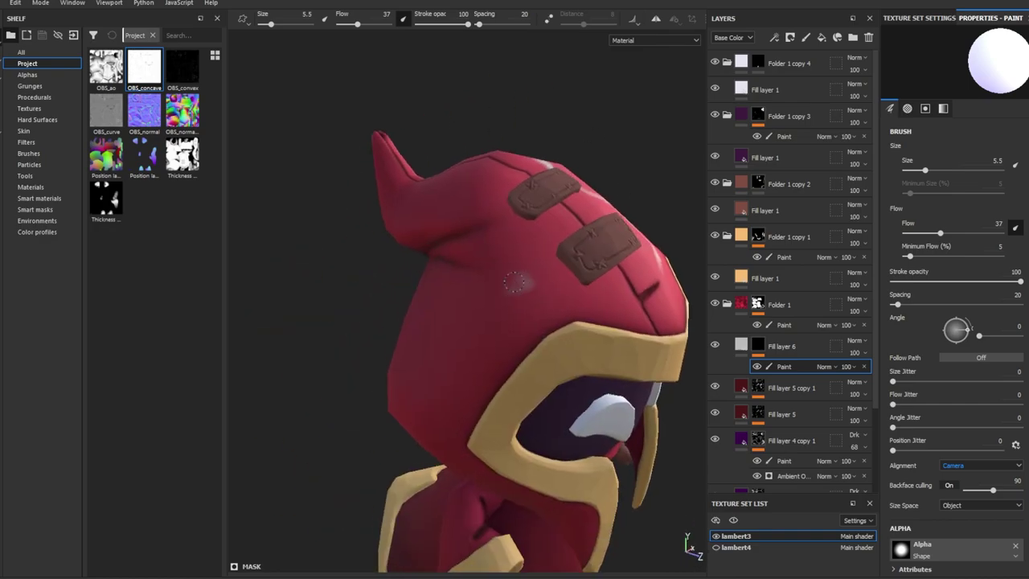
mouse_move(436, 286)
left_mouse_down("alt")
mouse_move(496, 335)
mouse_move(579, 346)
left_mouse_up("alt")
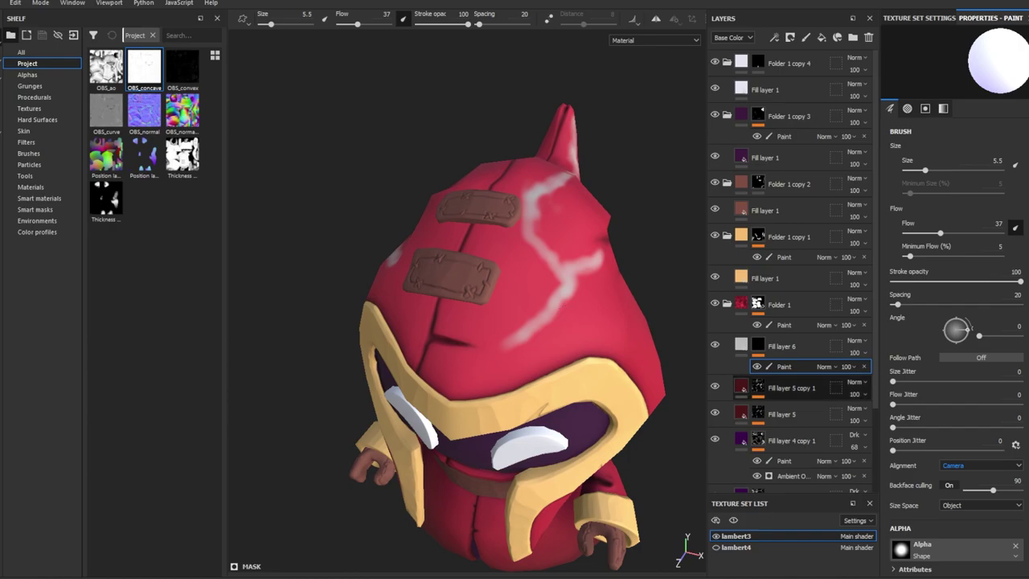
Add a Blur to the streak mask, raise its strength, and reorder the paint effect.
left_click(952, 54)
left_click_drag(900, 114, 936, 116)
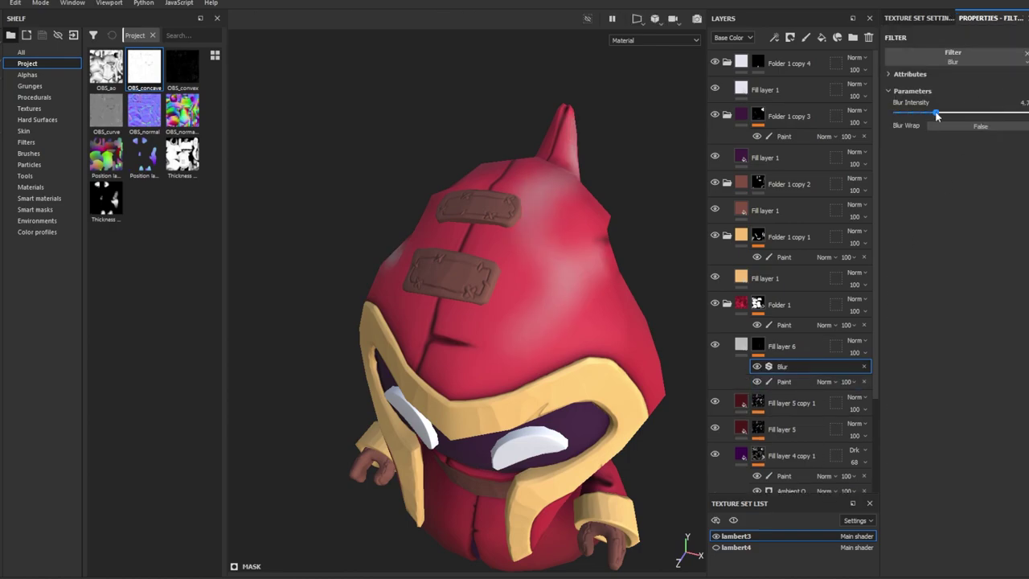
left_click_drag(593, 294, 574, 298, "alt")
left_click(774, 379)
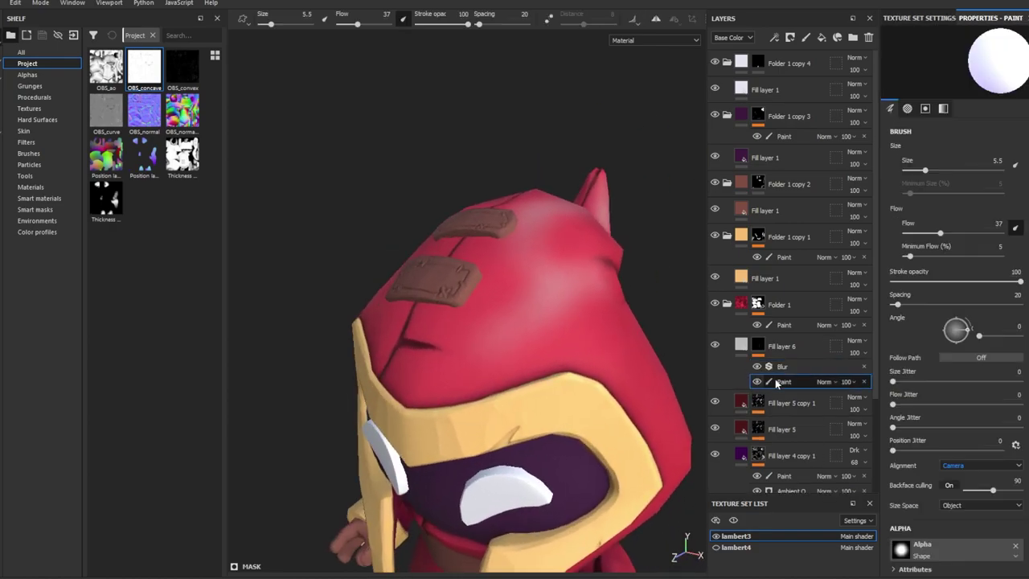
mouse_move(774, 378)
left_mouse_down()
mouse_move(791, 363)
mouse_move(780, 366)
left_mouse_up()
Set the red streak layer's opacity to 50.
left_click(741, 346)
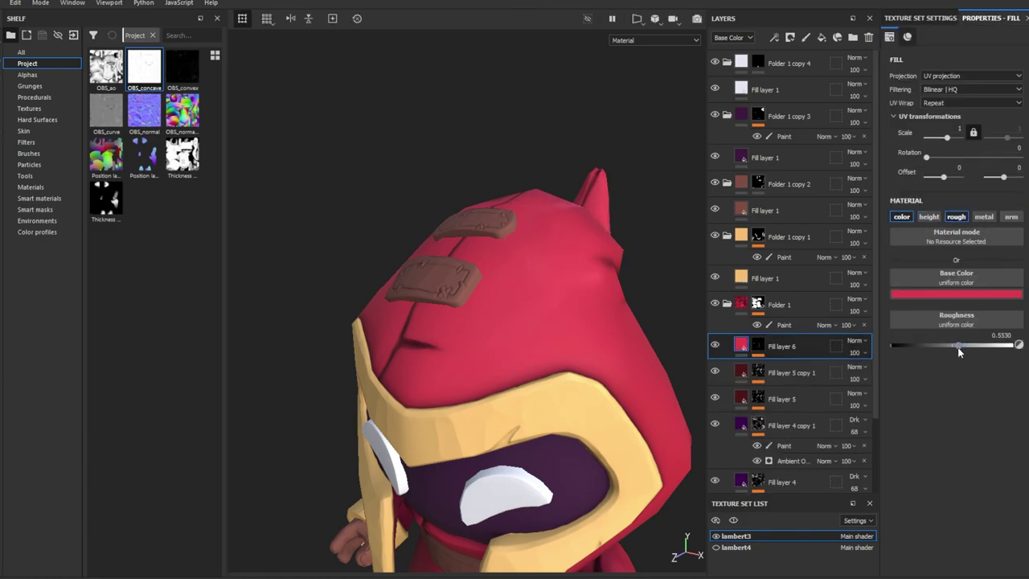
left_click_drag(641, 370, 619, 409, "alt")
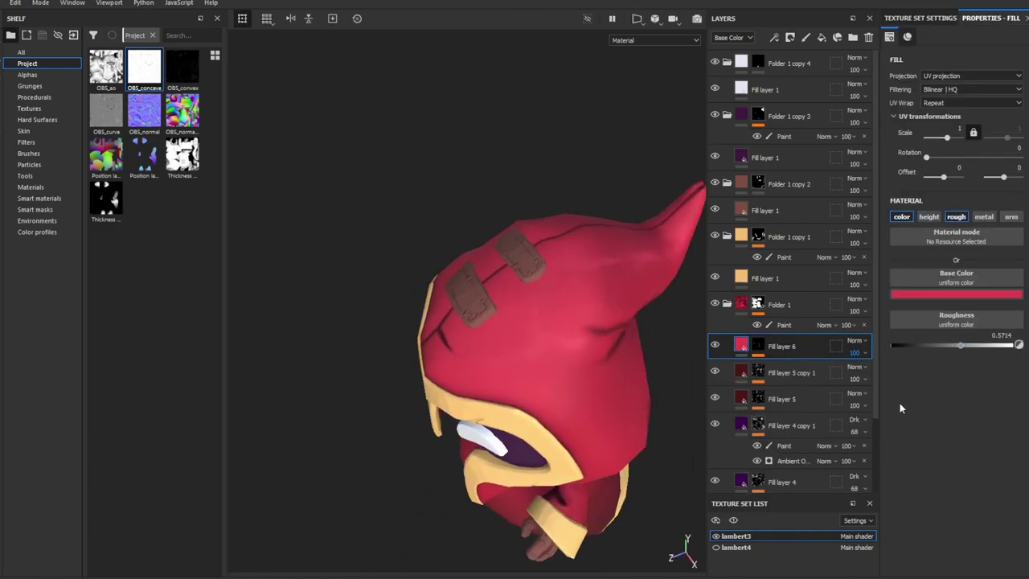
type("50")
key("Return")
mouse_move(478, 362)
left_mouse_down("alt")
mouse_move(574, 374)
mouse_move(590, 328)
mouse_move(611, 322)
left_mouse_up("alt")
Add Fill layer 7 with an OBS_convex mask brightened by a Levels adjustment.
left_click(820, 37)
right_click(801, 346)
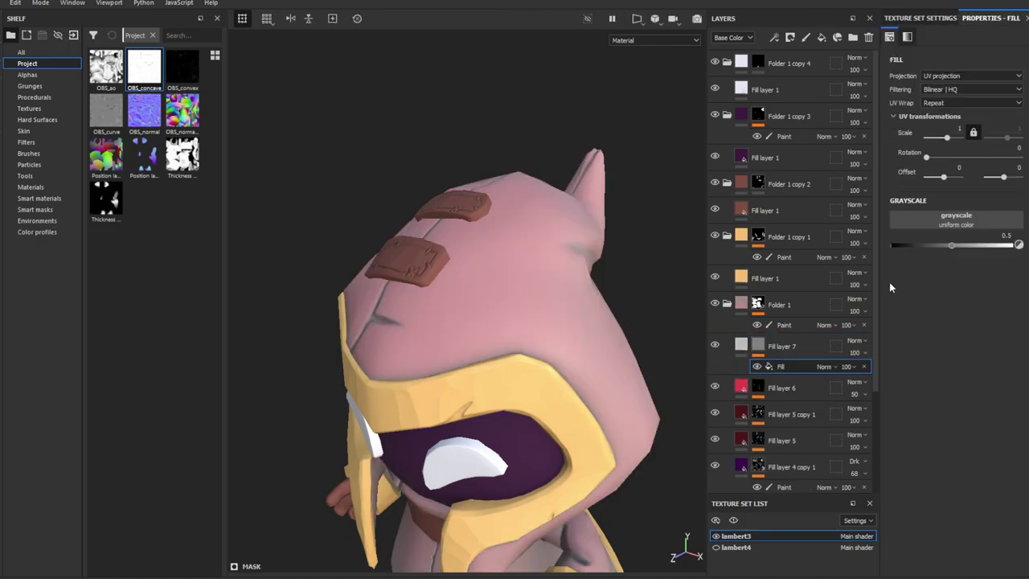
left_click(951, 217)
left_click(757, 345, "alt")
left_click_drag(597, 344, 611, 322, "alt")
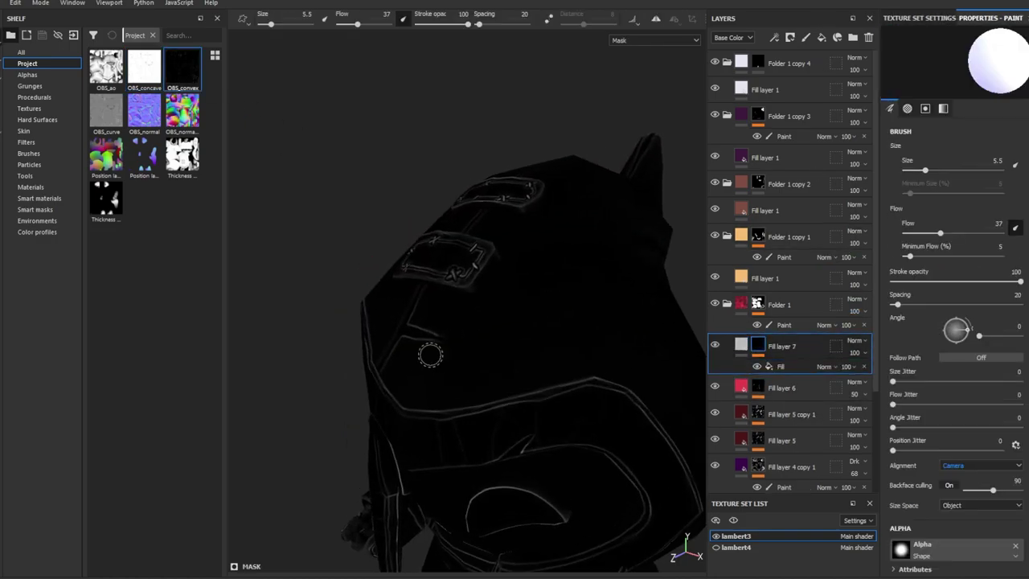
right_click(758, 346)
left_click(809, 305)
mouse_move(962, 64)
left_mouse_down()
mouse_move(910, 72)
mouse_move(891, 61)
left_mouse_up()
mouse_move(535, 429)
left_mouse_down("alt")
mouse_move(622, 361)
mouse_move(512, 402)
mouse_move(610, 378)
left_mouse_up("alt")
Enable roughness on Fill layer 7's dark red overlay and check the shading around the robe.
left_click(781, 346)
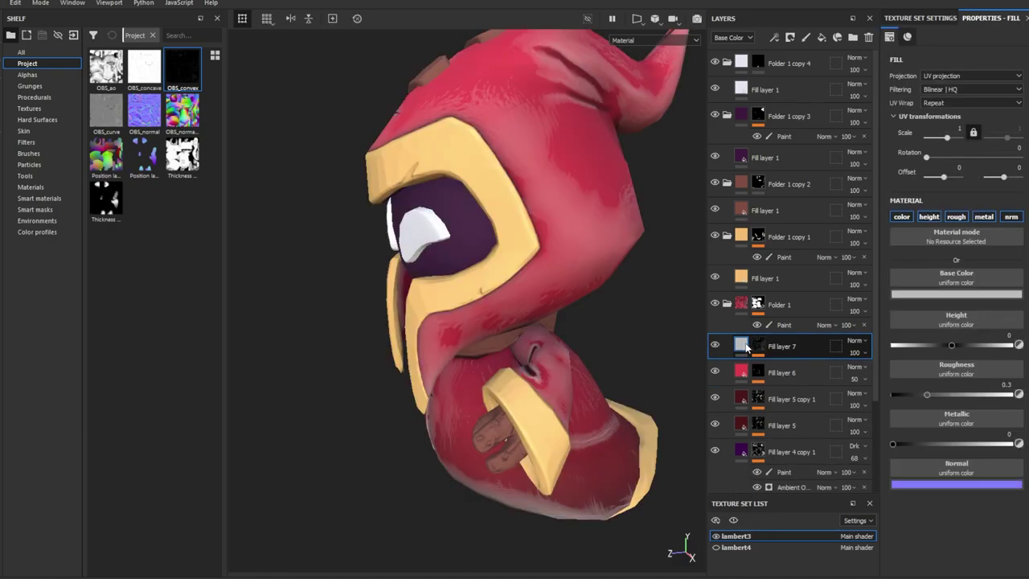
left_click(955, 216)
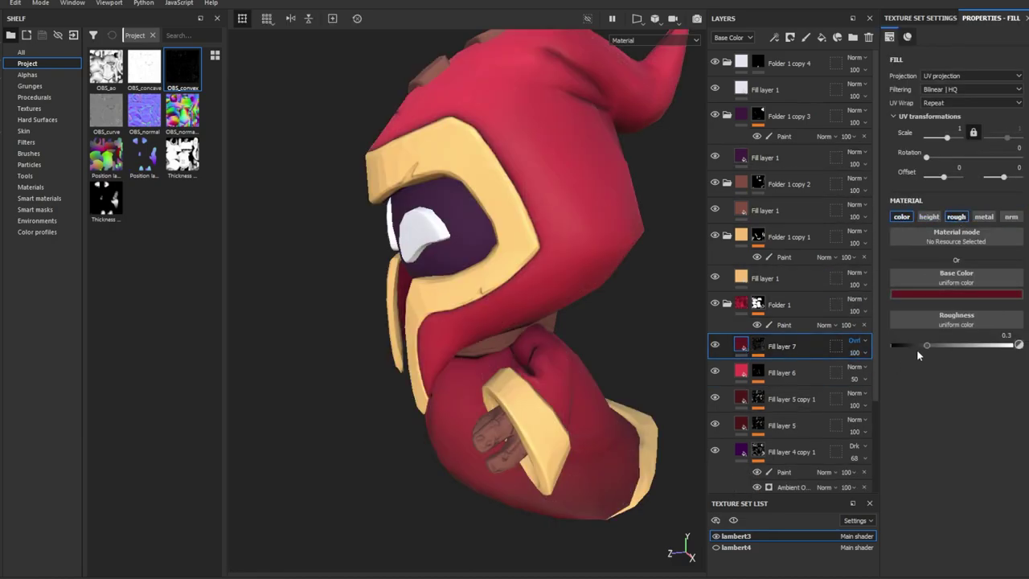
left_click_drag(539, 375, 544, 360, "alt")
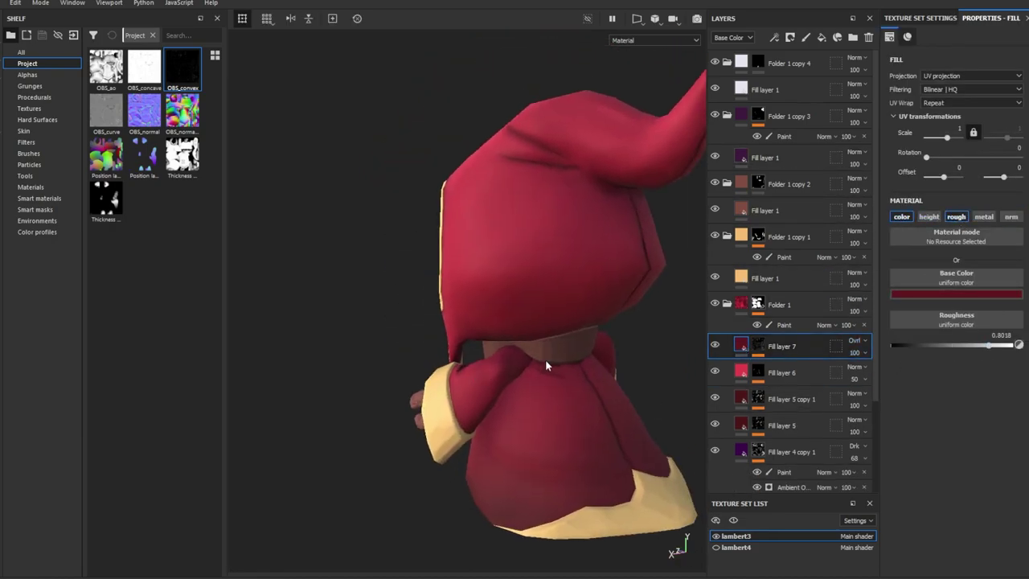
scroll(545, 346, "up", 3)
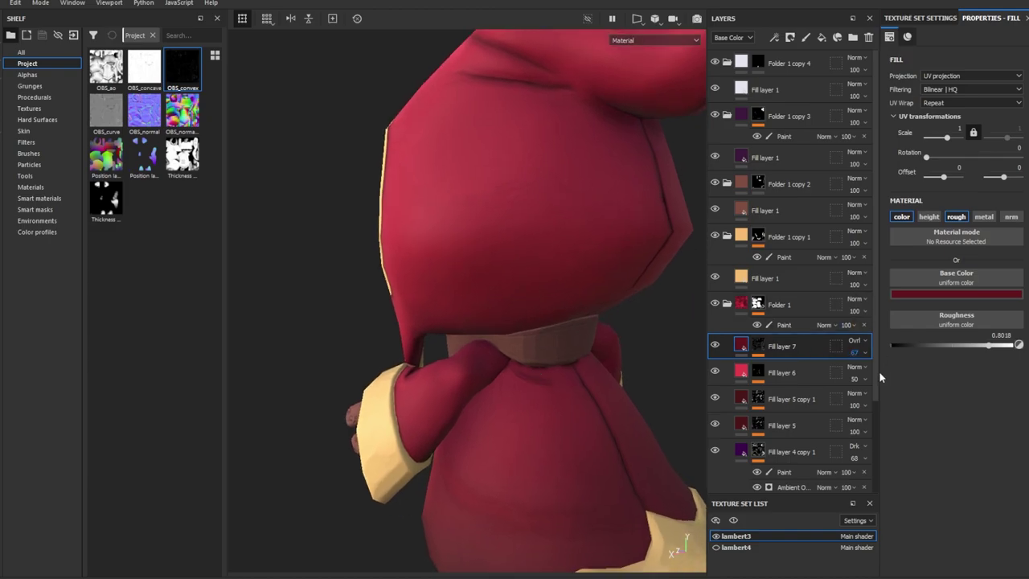
left_click_drag(462, 358, 482, 367, "alt")
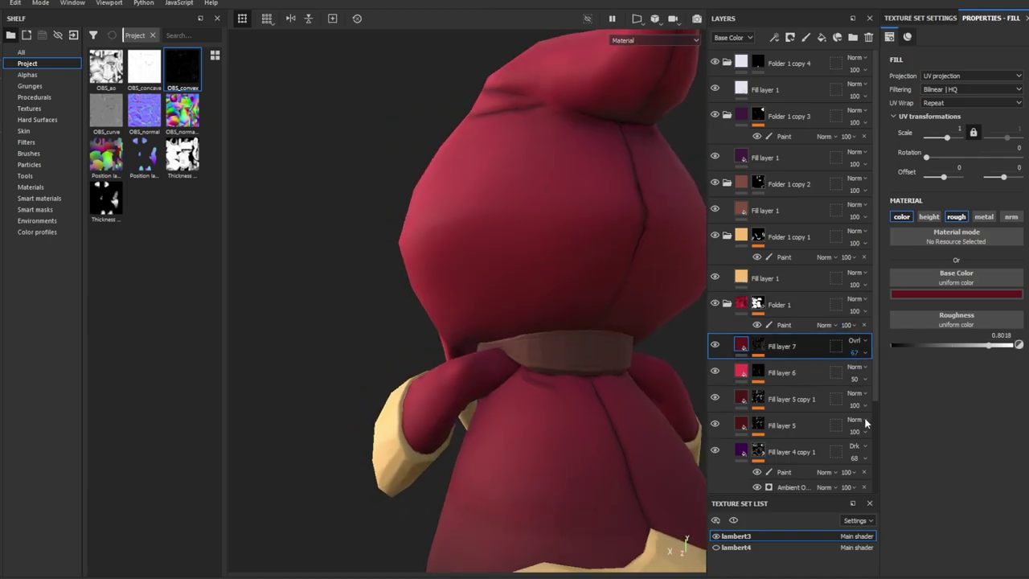
left_click_drag(362, 272, 461, 380, "alt")
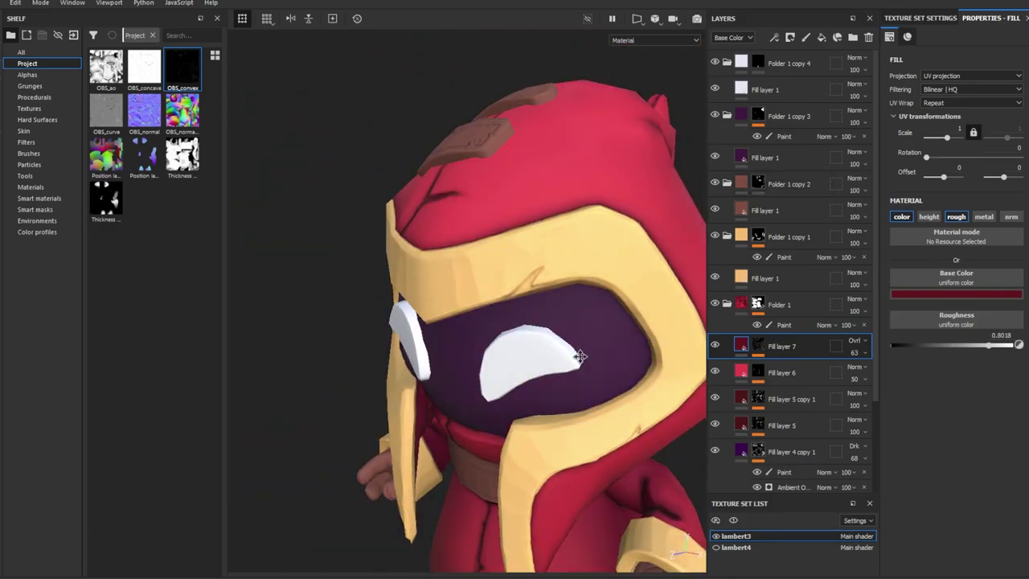
left_click_drag(461, 380, 567, 462, "alt")
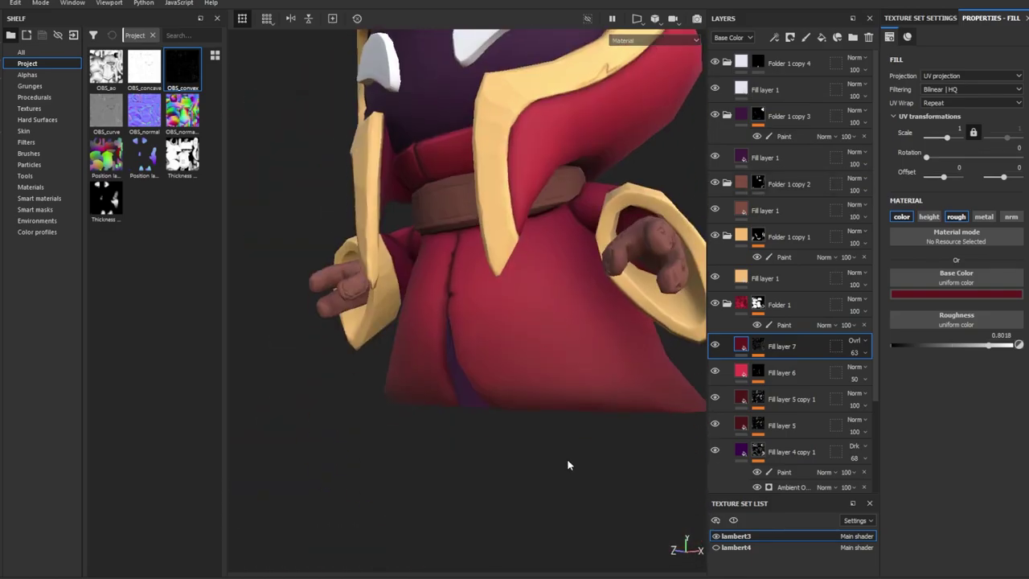
left_click_drag(524, 315, 516, 409, "alt")
Add Fill layer 8 with an OBS_convex mask brightened by Levels to 0.278.
left_click(821, 37)
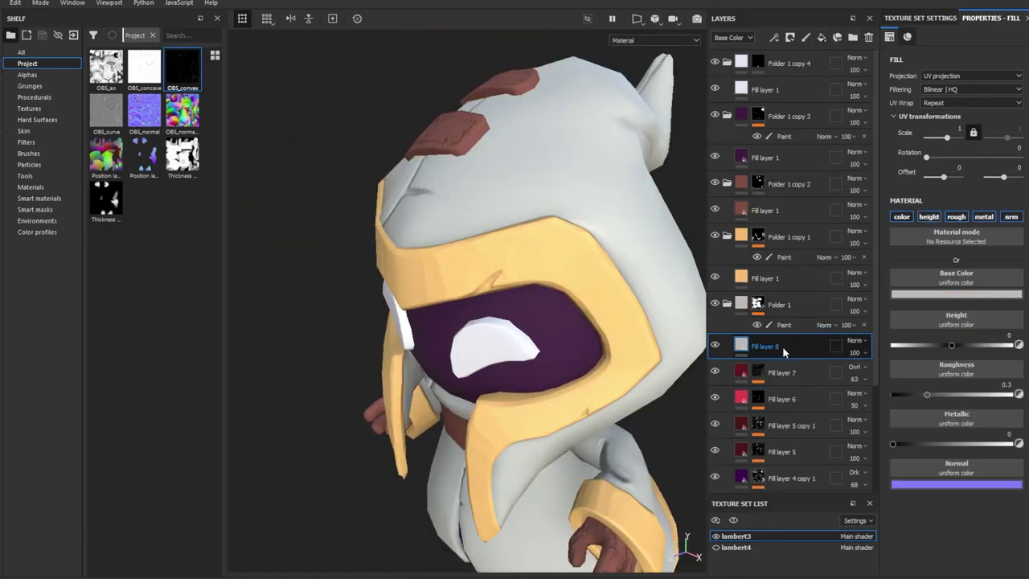
right_click(758, 344)
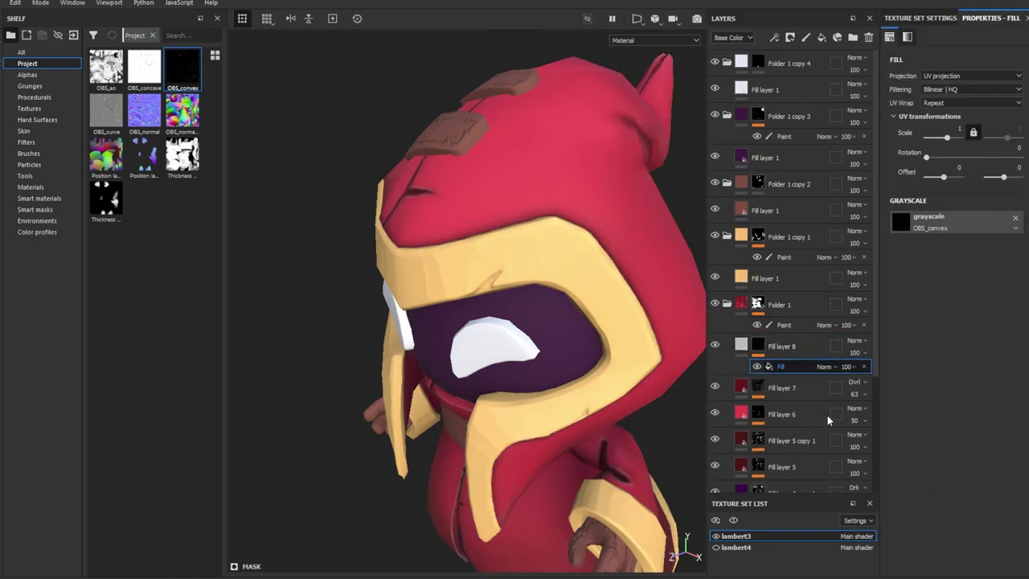
left_click(826, 414)
left_click(782, 366)
left_click_drag(1024, 62, 896, 67)
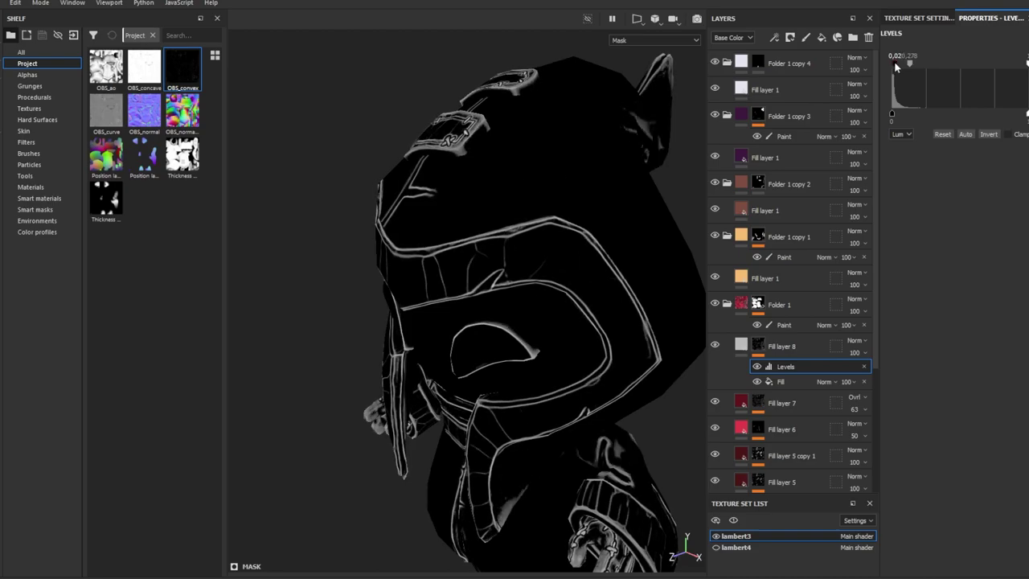
Add a paint layer to the mask and polygon-fill black over some hood faces.
mouse_move(511, 227)
left_mouse_down("alt")
mouse_move(532, 313)
mouse_move(622, 347)
left_mouse_up("alt")
key("1")
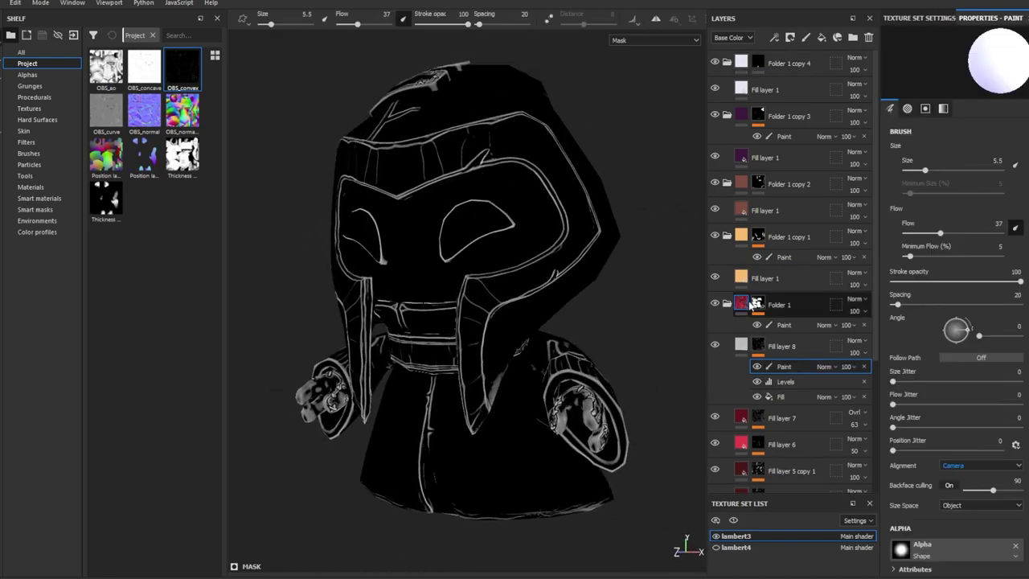
key("4")
mouse_move(442, 185)
left_mouse_down("alt")
mouse_move(528, 260)
mouse_move(471, 269)
left_mouse_up("alt")
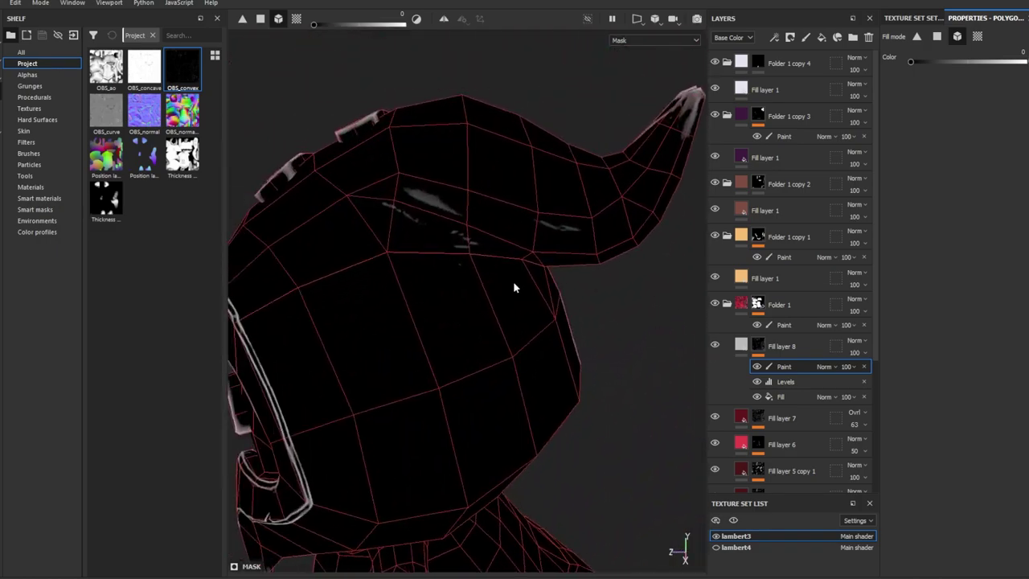
left_click(779, 345)
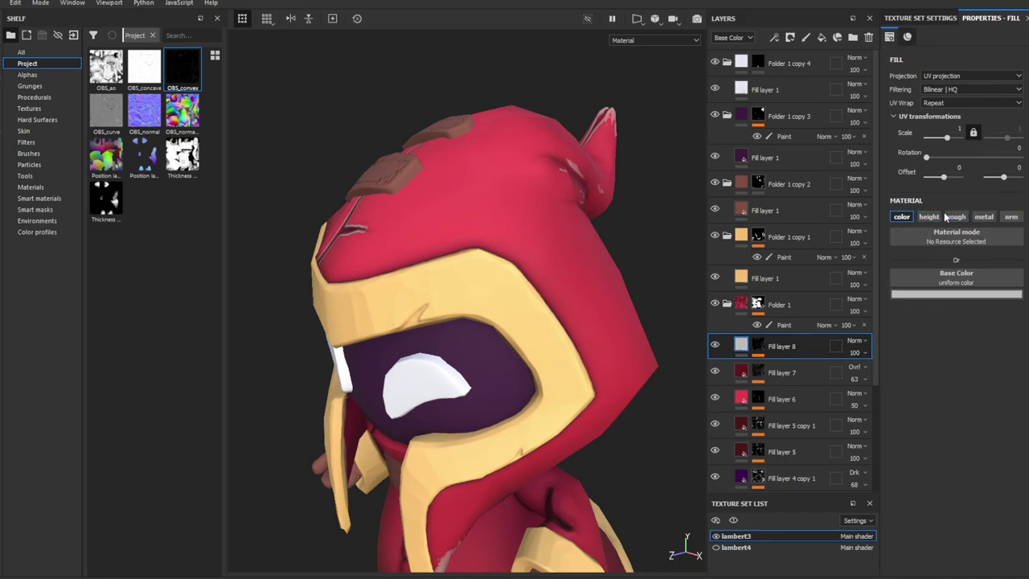
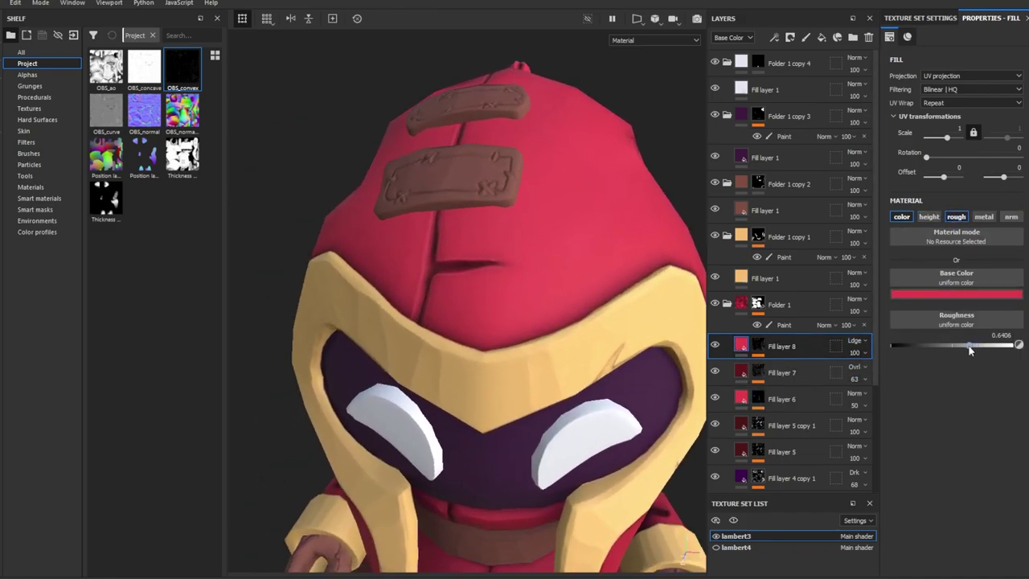
Paint Fill layer 8's mask on the hood's horn with a flow-10, size-17 brush.
left_click_drag(624, 340, 478, 350, "alt")
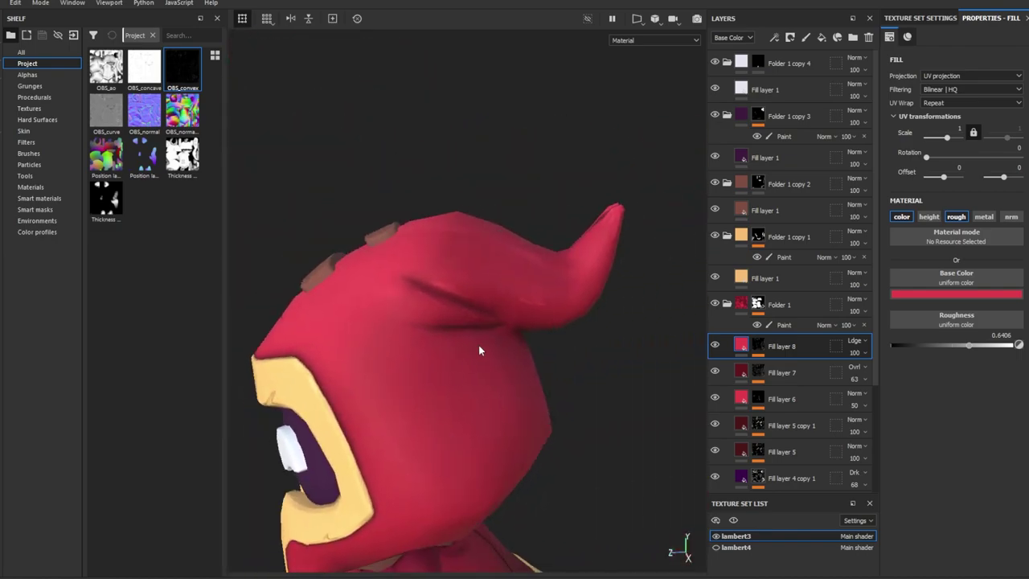
key("1")
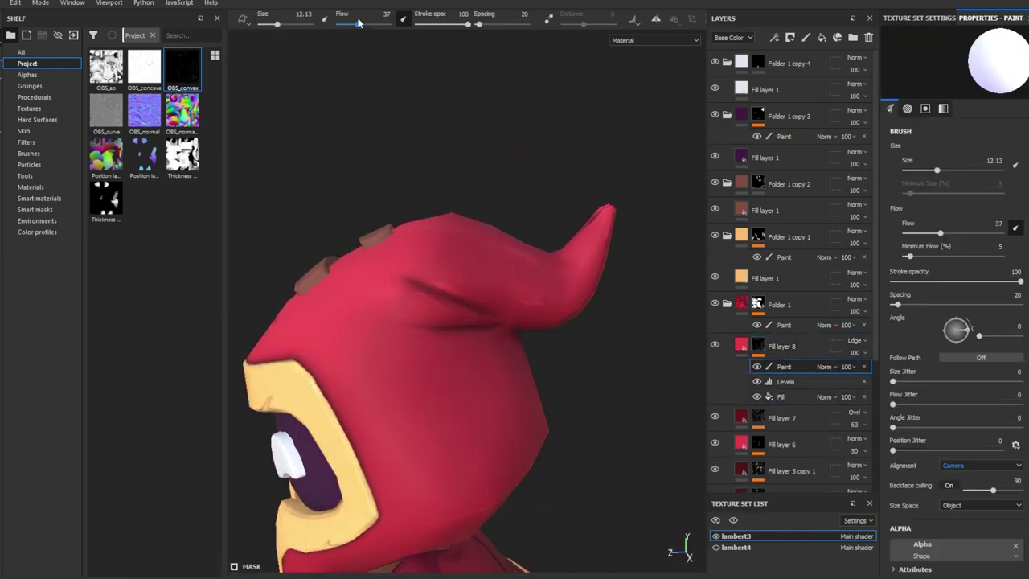
left_click_drag(359, 23, 342, 23)
left_click_drag(533, 305, 437, 321, "alt")
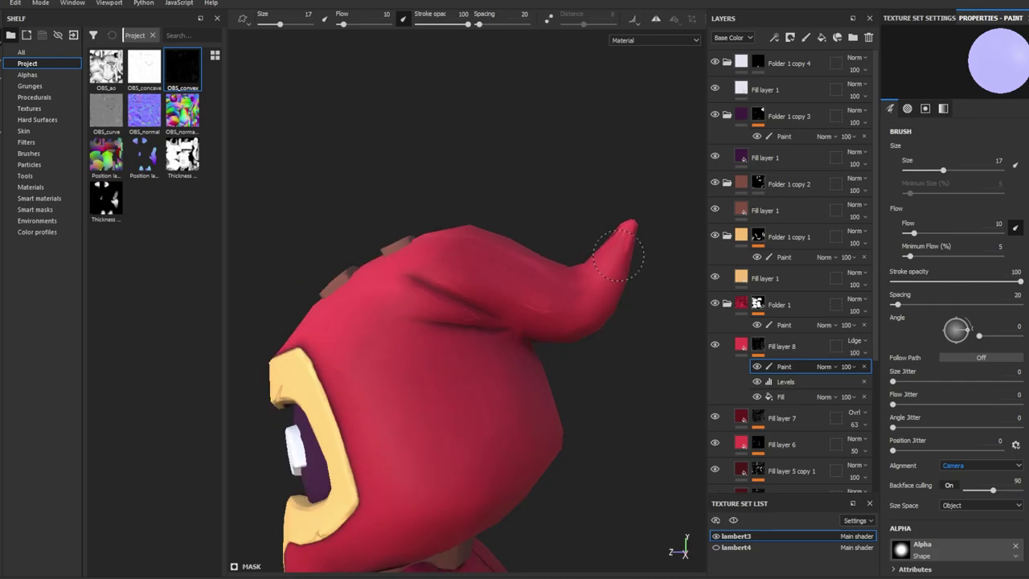
scroll(417, 289, "up", 3)
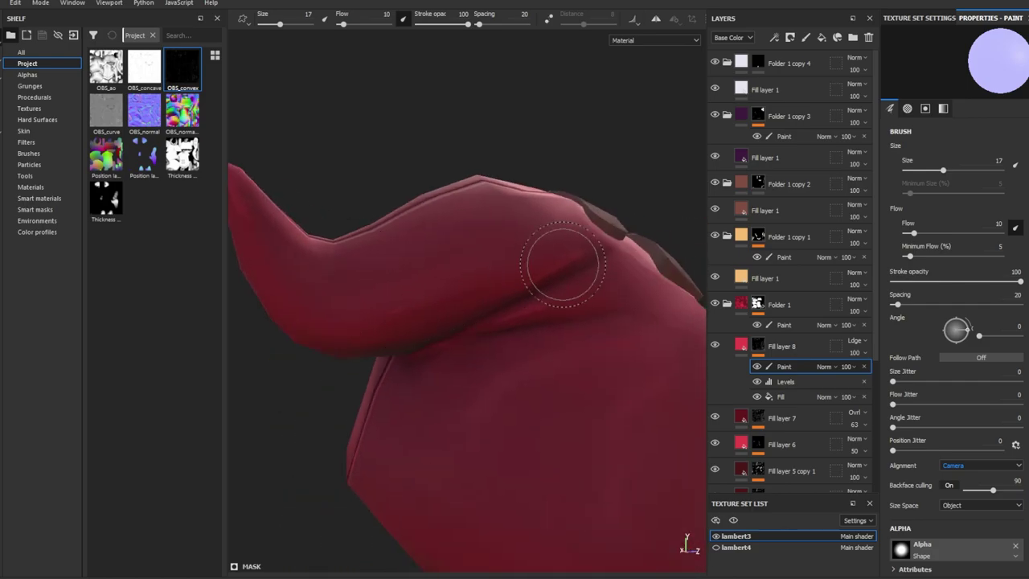
scroll(509, 318, "down", 3)
Check the hood from the front and duplicate Fill layer 8 as Fill layer 8 copy 1.
mouse_move(528, 287)
left_mouse_down("alt")
mouse_move(567, 343)
mouse_move(515, 362)
mouse_move(565, 278)
mouse_move(392, 303)
mouse_move(514, 337)
mouse_move(586, 321)
left_mouse_up("alt")
scroll(514, 361, "up", 3)
scroll(514, 338, "down", 3)
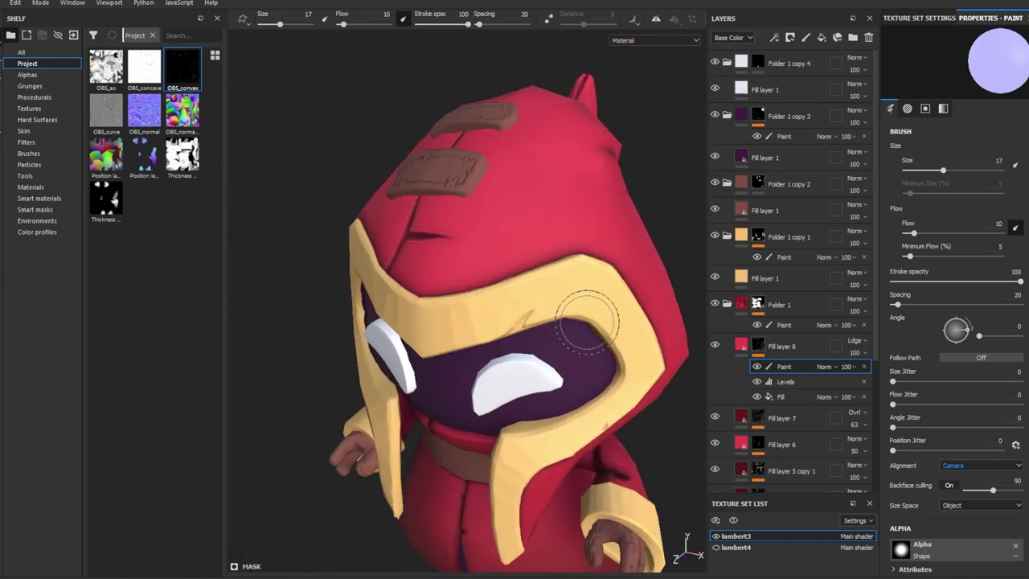
left_click(793, 345)
key("ctrl+d")
Replace Fill layer 8 copy 1's Paint effect with a new polygon-fill Paint effect.
left_click(755, 346, "alt")
left_click(841, 366)
key("Delete")
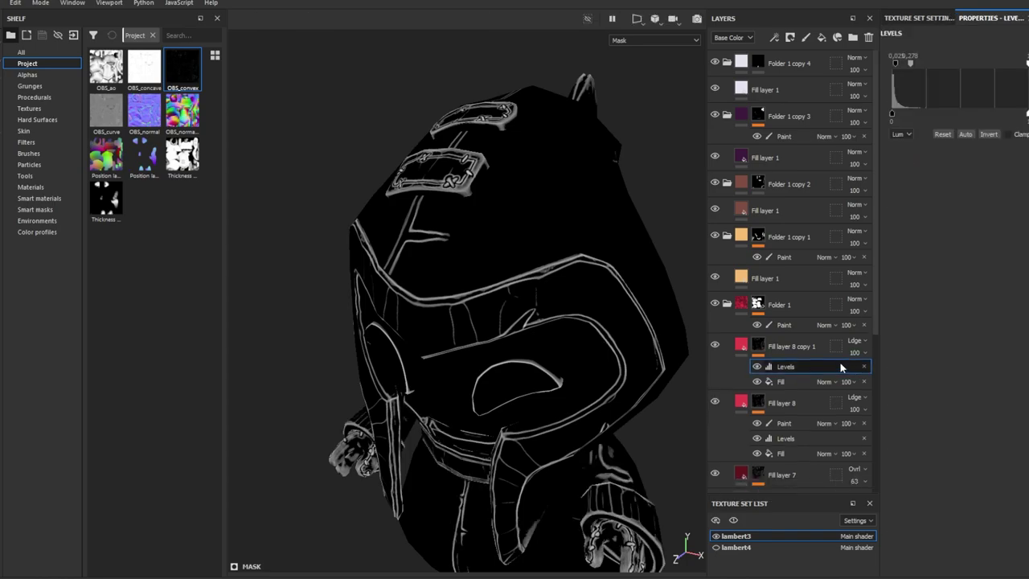
key("4")
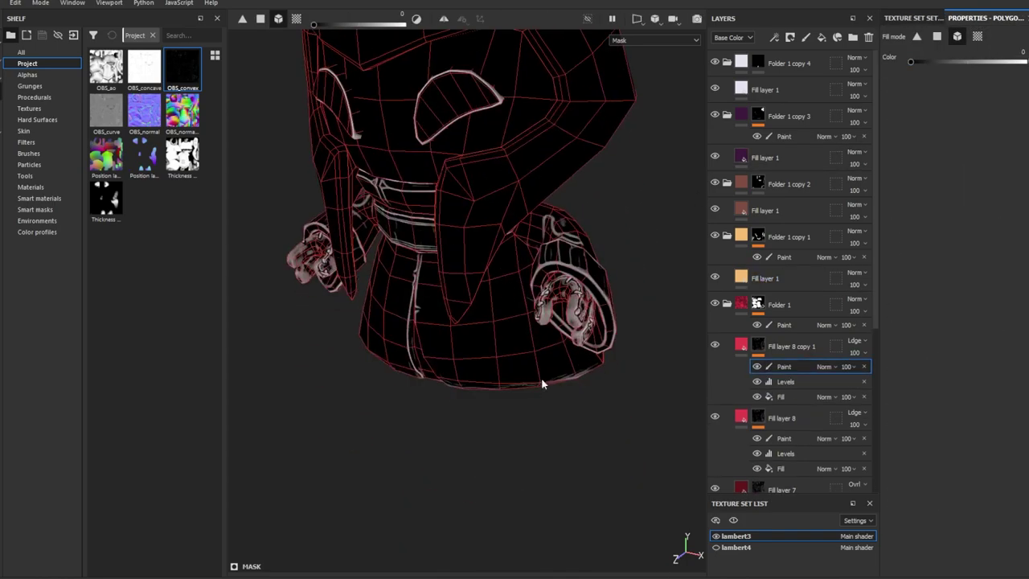
left_click_drag(507, 225, 483, 320, "alt")
scroll(483, 321, "up", 2)
Fill the copy's mask over the lower robe from side and back views.
left_click(785, 382)
left_click(793, 345)
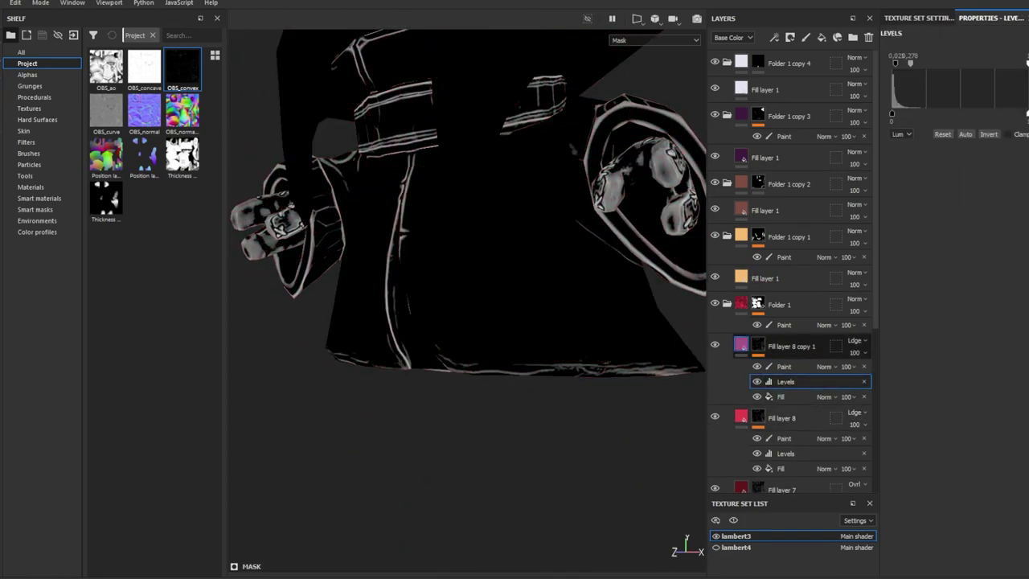
mouse_move(626, 373)
left_mouse_down("alt")
mouse_move(400, 410)
mouse_move(303, 408)
mouse_move(450, 362)
left_mouse_up("alt")
key("1")
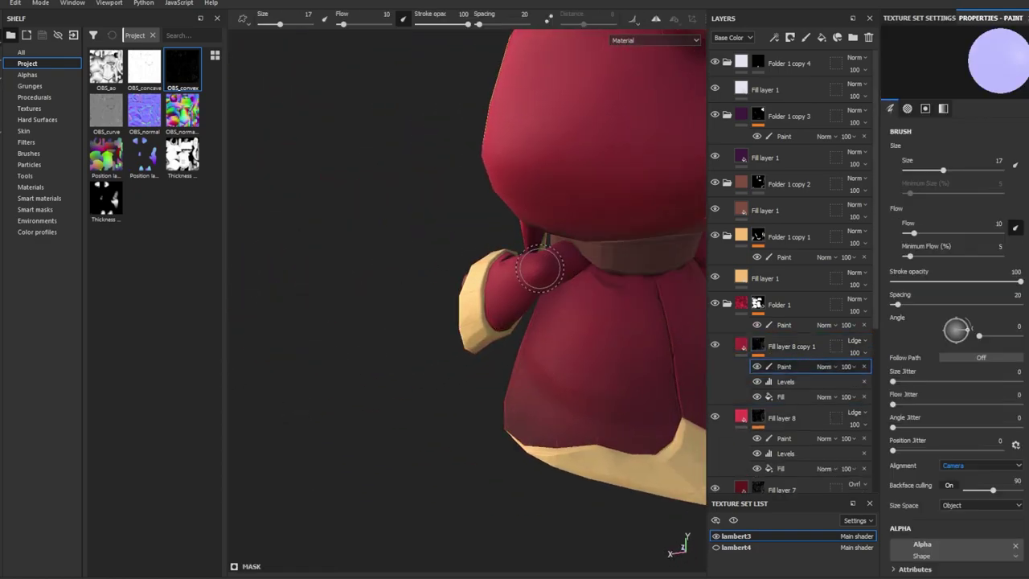
mouse_move(543, 267)
left_mouse_down("alt")
mouse_move(503, 335)
mouse_move(547, 294)
mouse_move(542, 278)
mouse_move(478, 329)
mouse_move(495, 356)
mouse_move(611, 338)
left_mouse_up("alt")
scroll(496, 356, "up", 5)
scroll(530, 345, "down", 3)
Drag Fill layer 8's Levels midpoint down to 0.259.
left_click(785, 453)
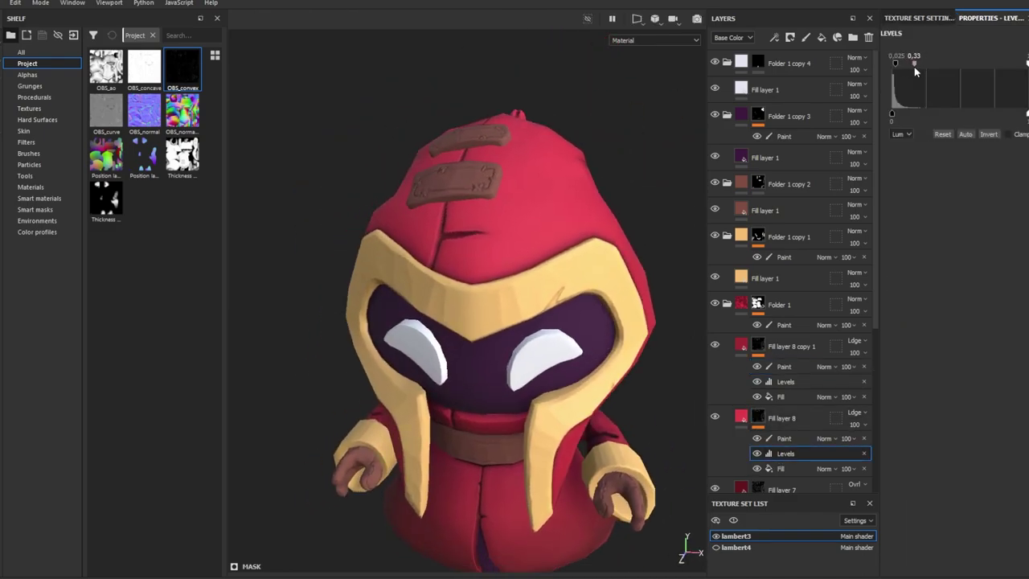
left_click_drag(912, 70, 909, 70)
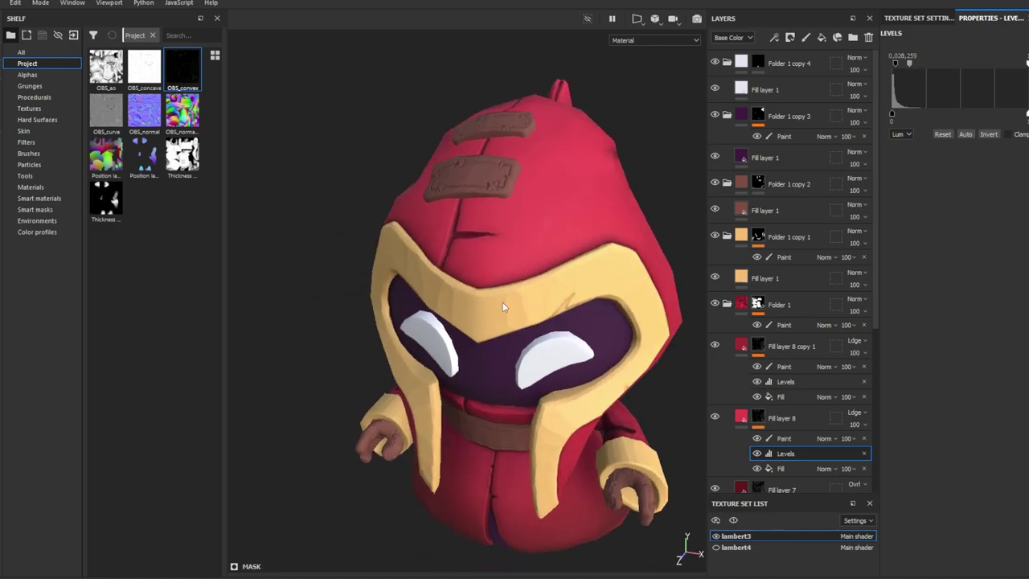
mouse_move(594, 338)
left_mouse_down("alt")
mouse_move(592, 369)
mouse_move(467, 276)
mouse_move(870, 391)
mouse_move(840, 366)
left_mouse_up("alt")
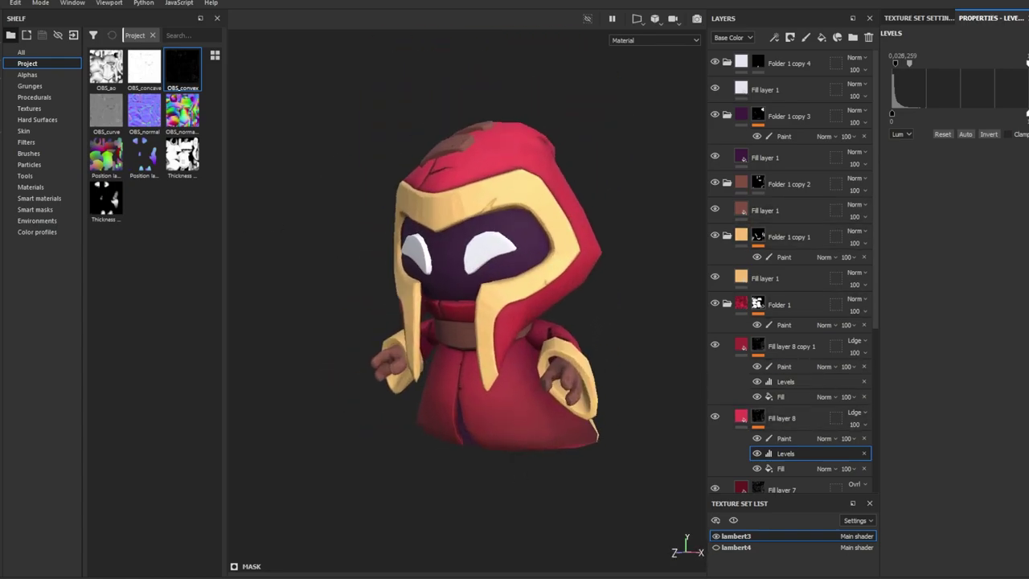
left_click(772, 278)
Add Fill layer 9 with an Ambient Occlusion mask, adjusted Global Balance and Levels white point 0.779.
left_click(749, 277)
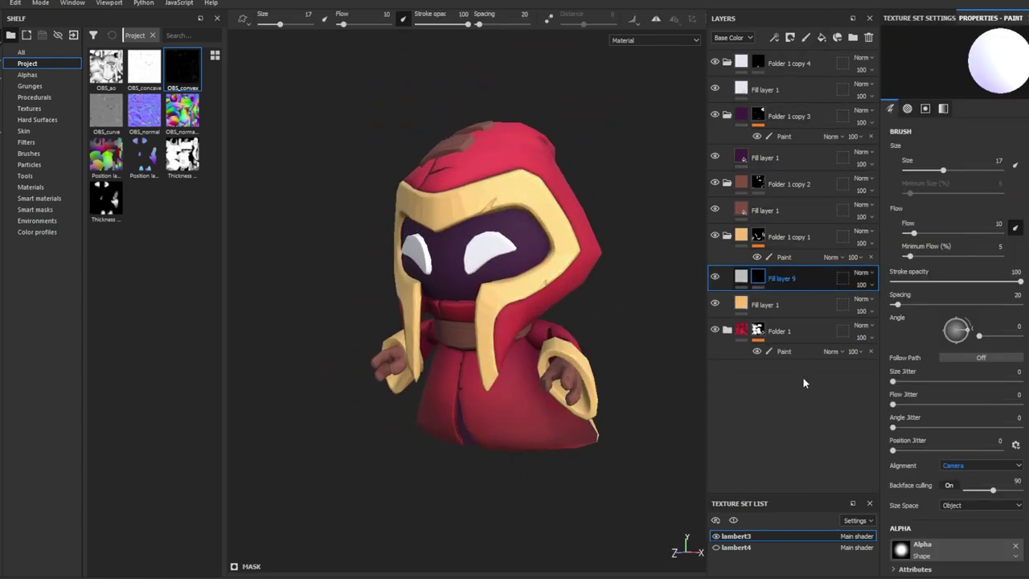
scroll(624, 312, "up", 3)
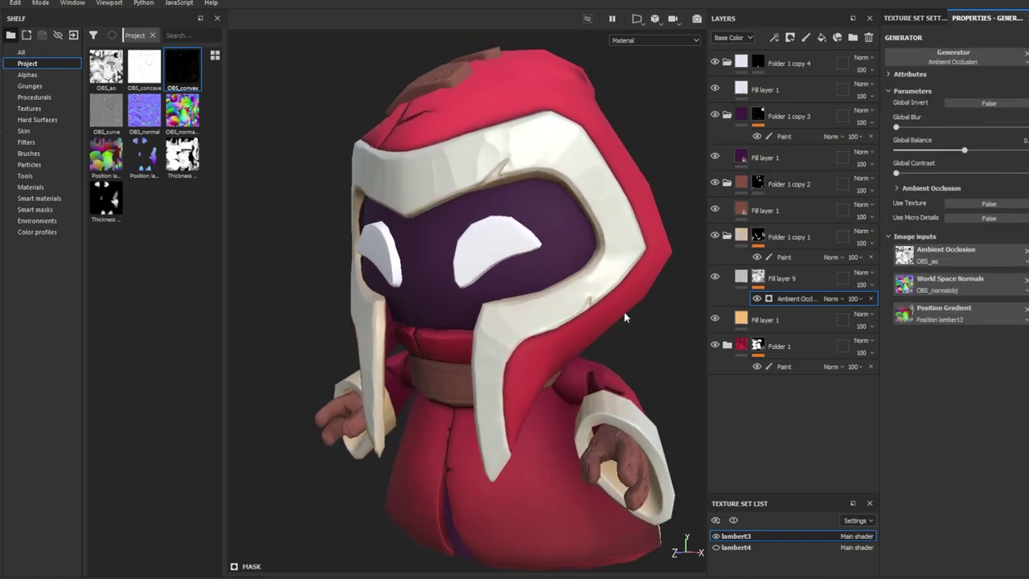
left_click(757, 277, "alt")
left_click(777, 298)
left_click_drag(959, 154, 963, 155)
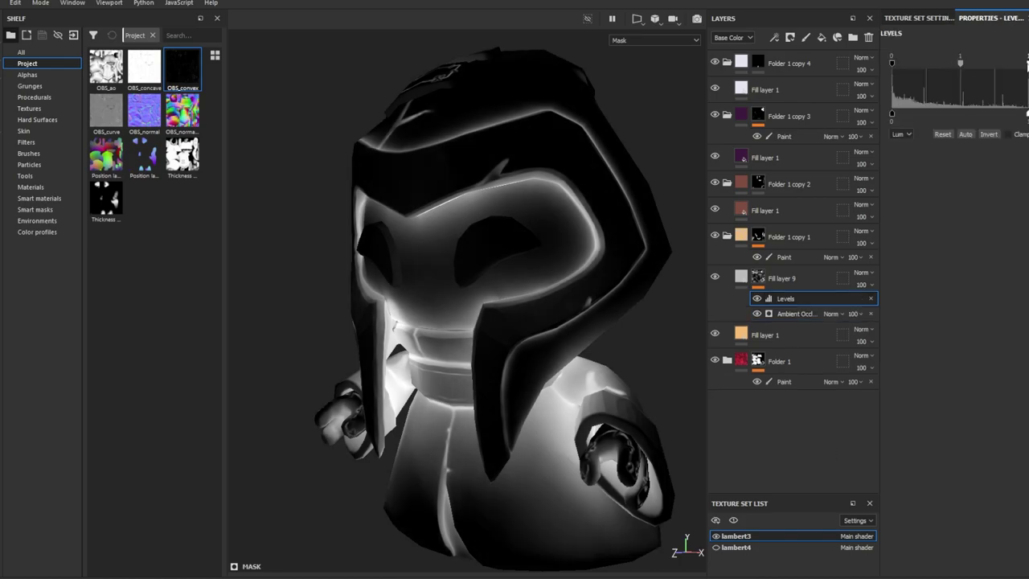
left_click_drag(1026, 61, 998, 68)
Colour Fill layer 9 brown and add Fill layer 10 with a generator mask.
left_click(740, 278)
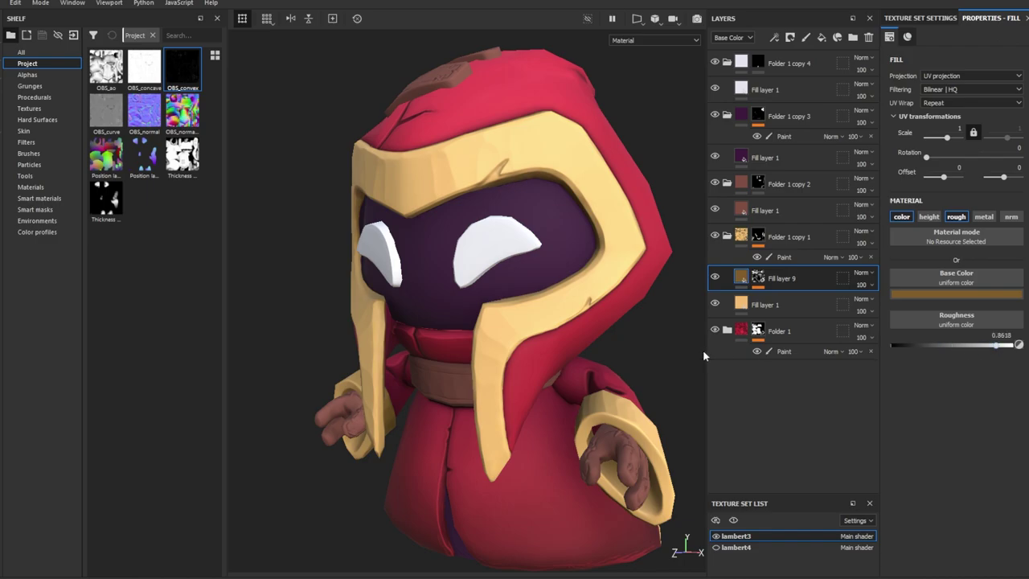
left_click_drag(691, 346, 543, 288, "alt")
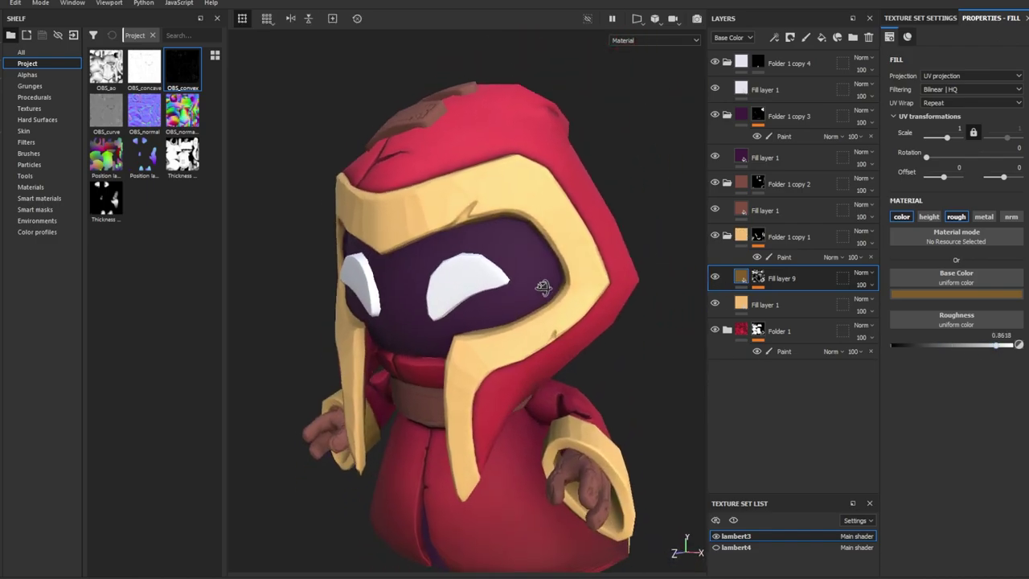
left_click(821, 37)
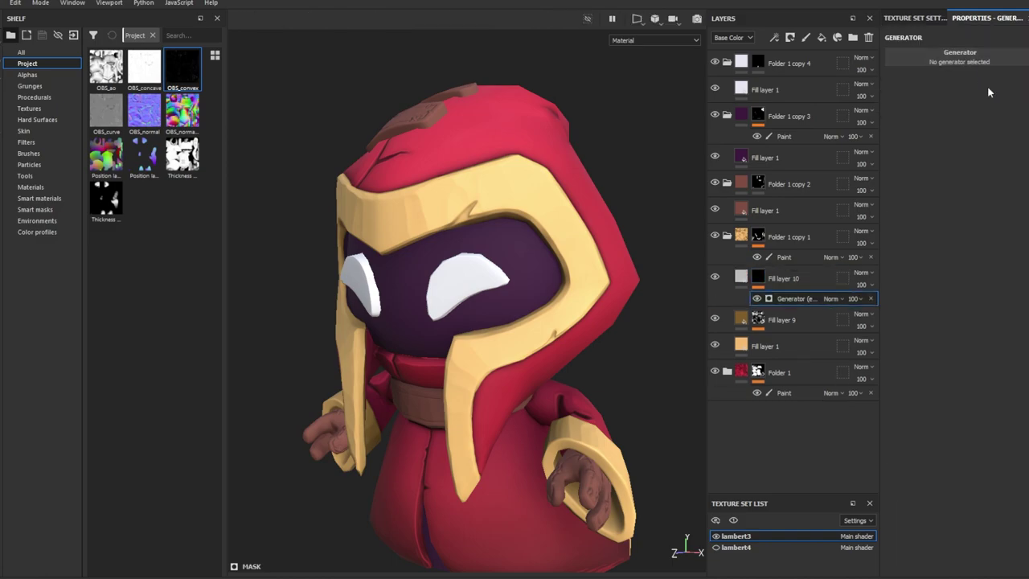
Load an inverted Position generator with Balance 0.5 and Contrast 0.8.
left_click(984, 102)
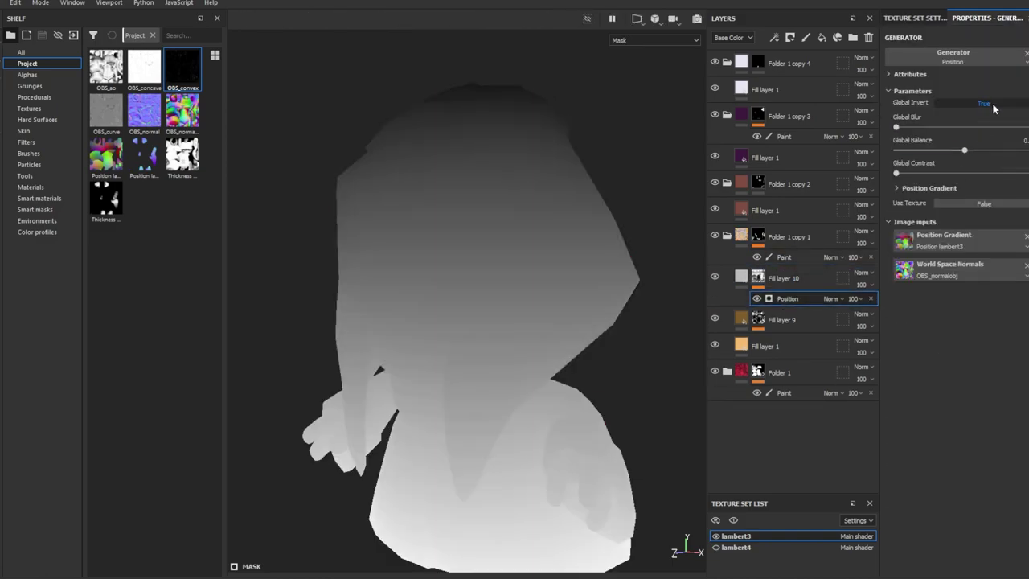
left_click_drag(962, 150, 972, 150)
left_click_drag(897, 174, 1014, 174)
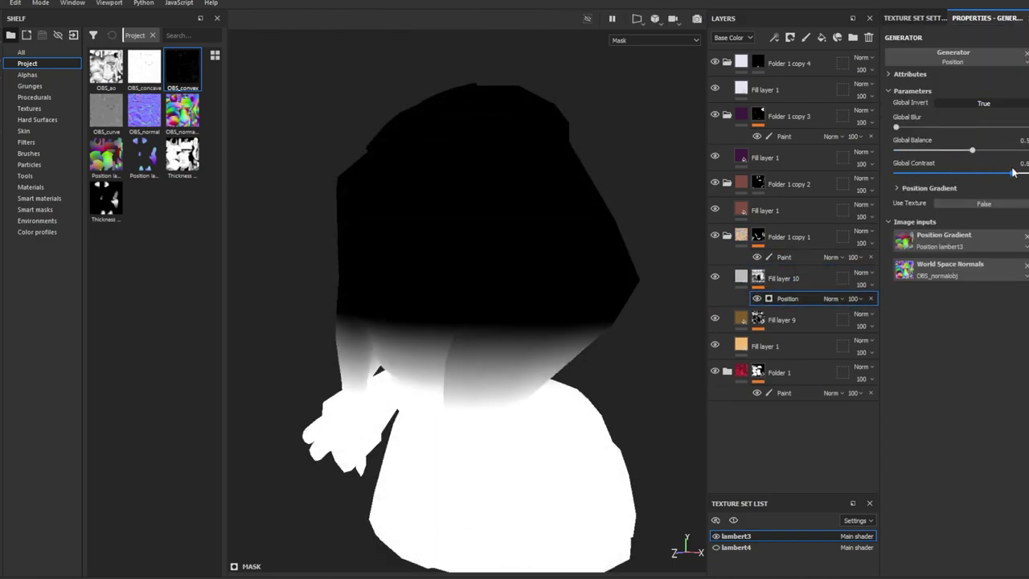
mouse_move(537, 273)
left_mouse_down("alt")
mouse_move(573, 335)
mouse_move(611, 345)
left_mouse_up("alt")
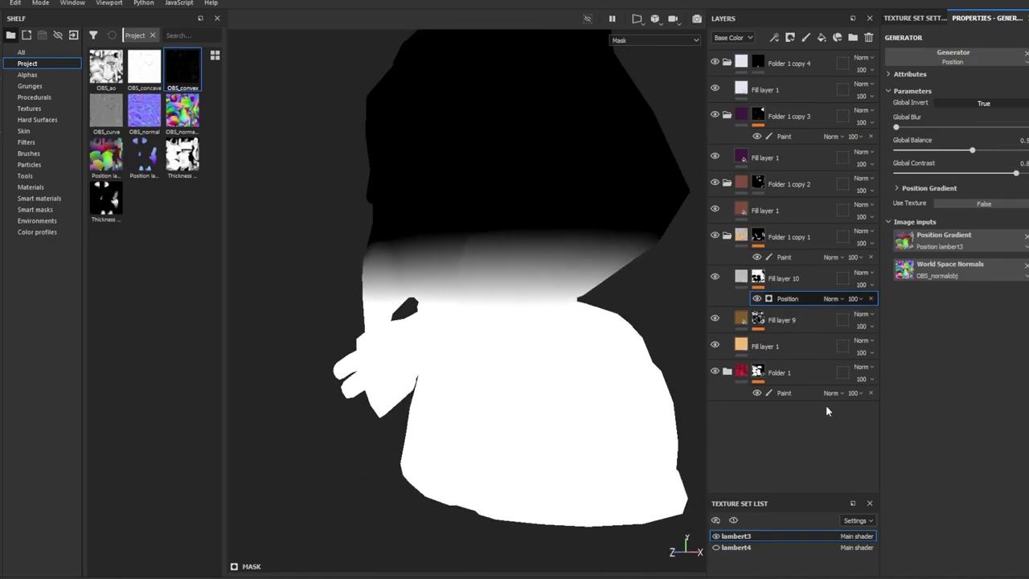
Polygon-fill the lower robe black in a Paint effect and give Fill layer 10 a pale colour.
key("4")
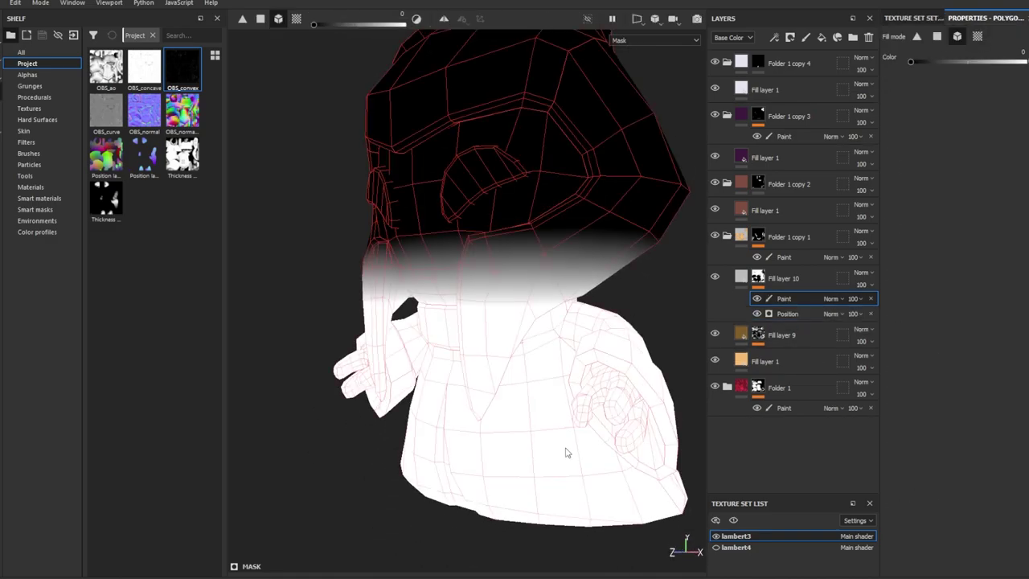
left_click_drag(565, 452, 607, 420, "alt")
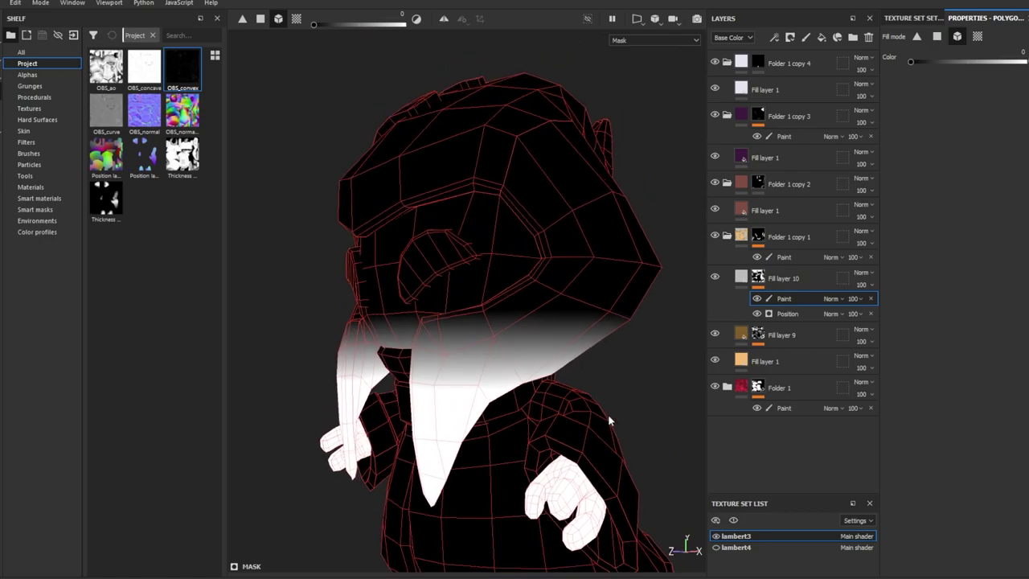
key("1")
key("m")
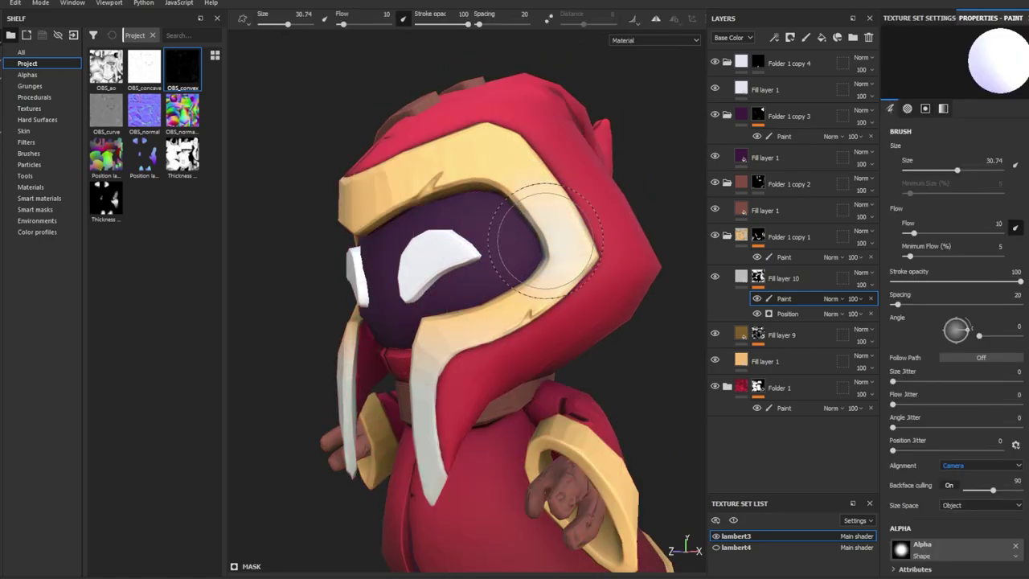
mouse_move(537, 199)
left_mouse_down("alt")
mouse_move(403, 198)
mouse_move(413, 275)
left_mouse_up("alt")
mouse_move(410, 314)
left_mouse_down("alt")
mouse_move(482, 241)
mouse_move(431, 173)
left_mouse_up("alt")
left_click_drag(541, 213, 515, 230, "alt")
left_click(781, 278)
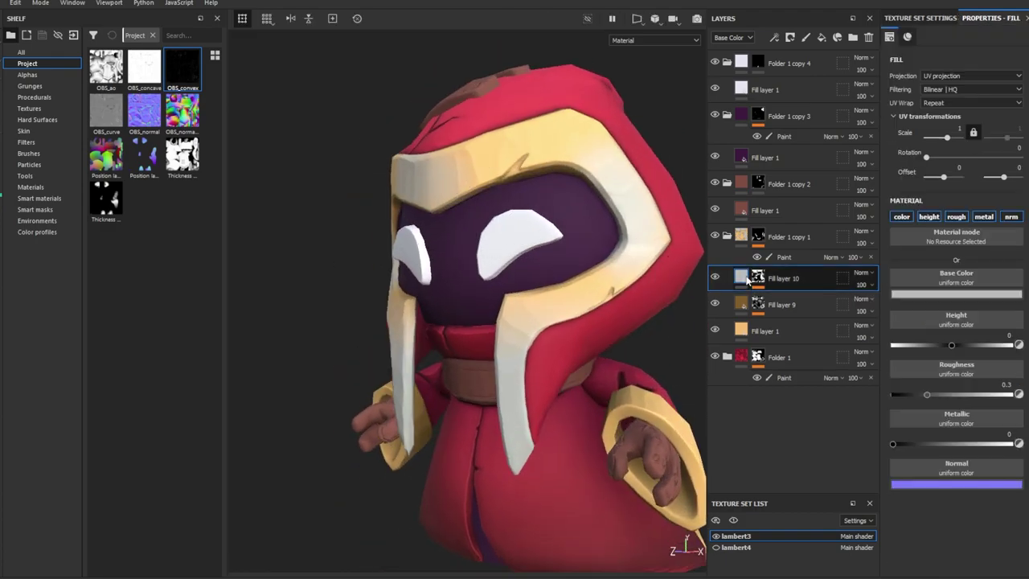
Duplicate Fill layer 10, polygon-fill its mask by UV chunk, and lower the Position balance.
key("ctrl+d")
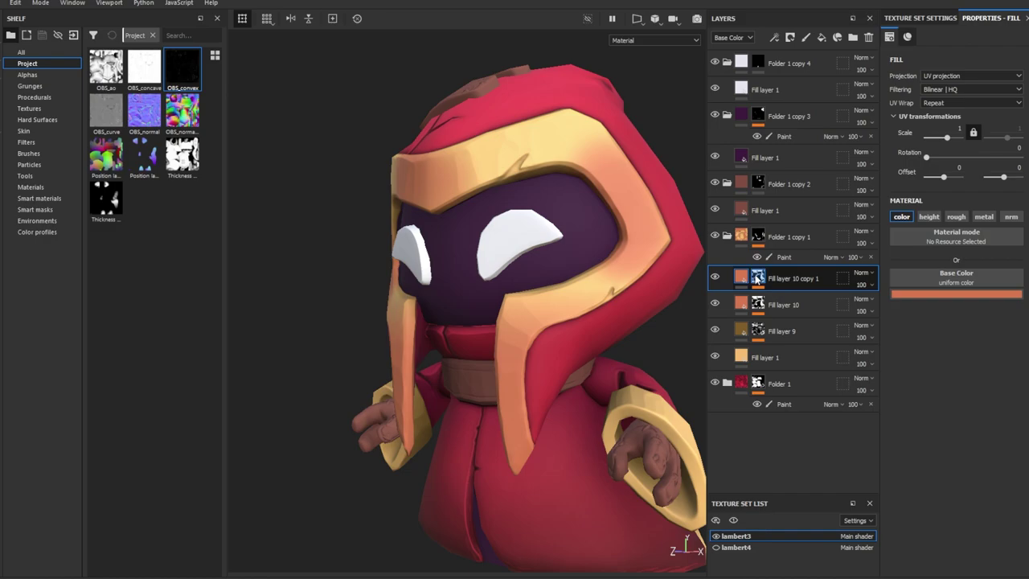
left_click(870, 299)
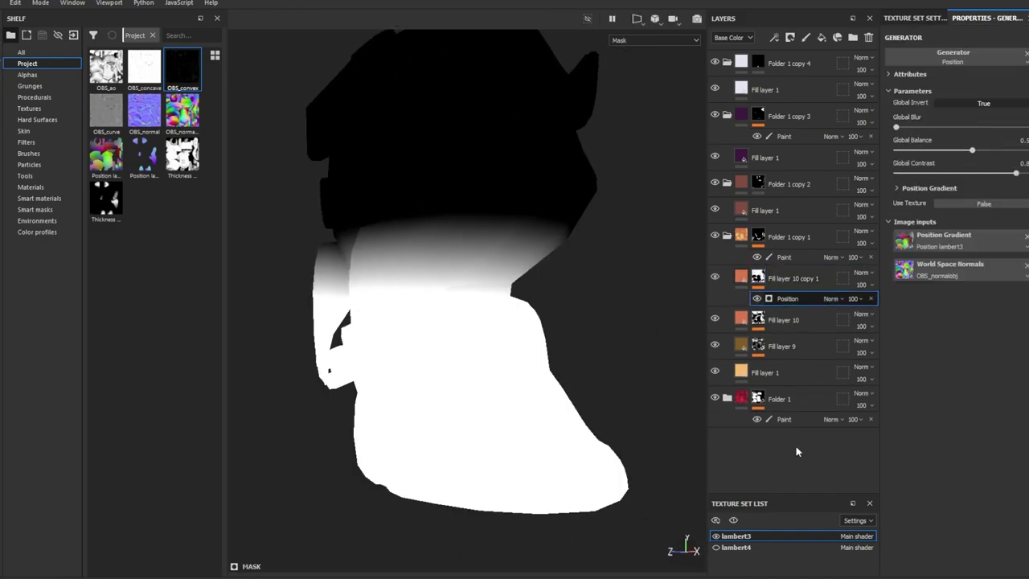
key("4")
left_click(788, 313)
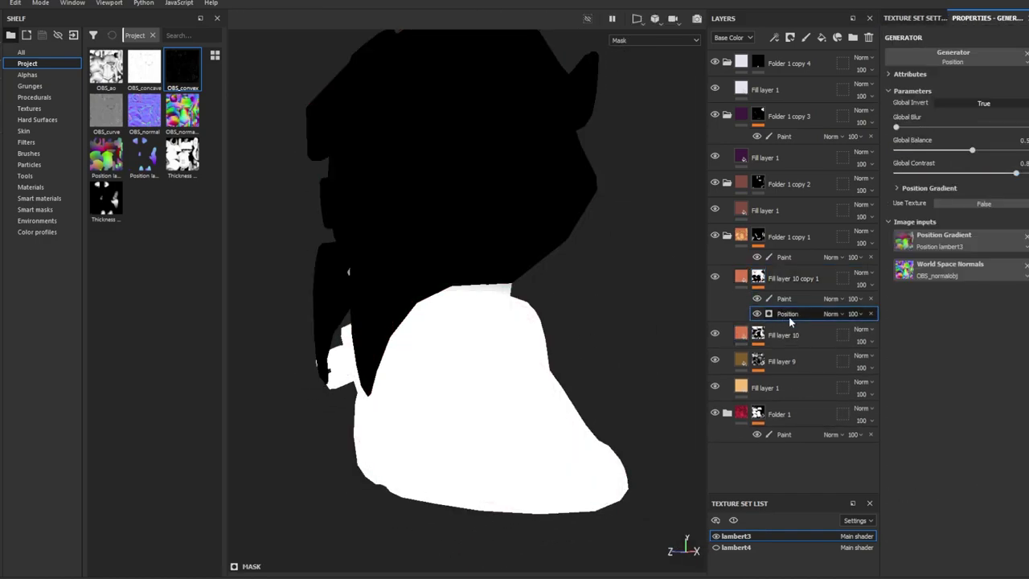
left_click(783, 298)
left_click(976, 36)
left_click(787, 313)
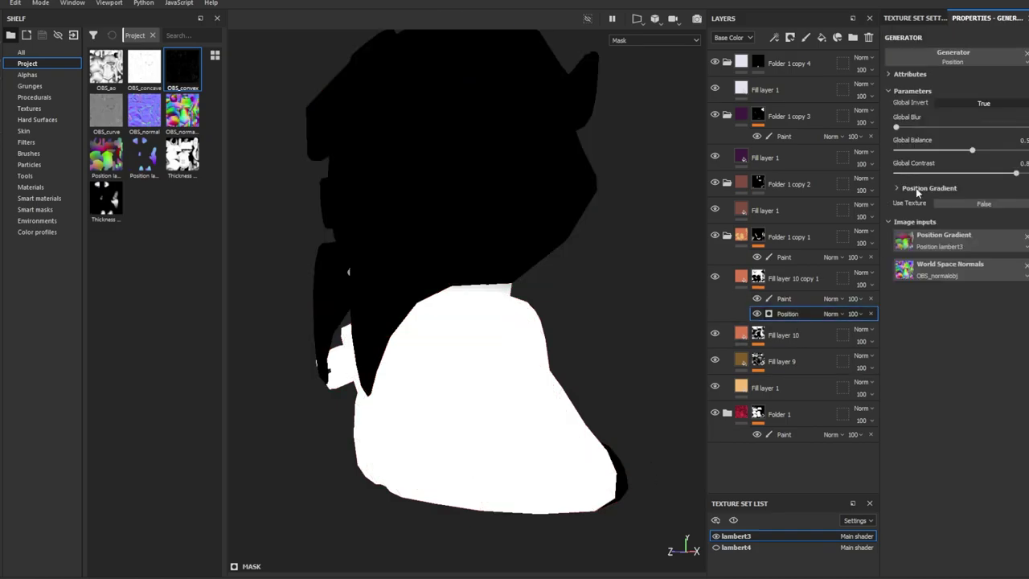
mouse_move(1014, 152)
left_mouse_down()
mouse_move(992, 152)
mouse_move(1002, 175)
left_mouse_up()
left_click_drag(574, 429, 643, 377, "alt")
key("m")
Duplicate the hem layer again and black out the upper hem in its mask by UV chunk.
key("ctrl+d")
key("4")
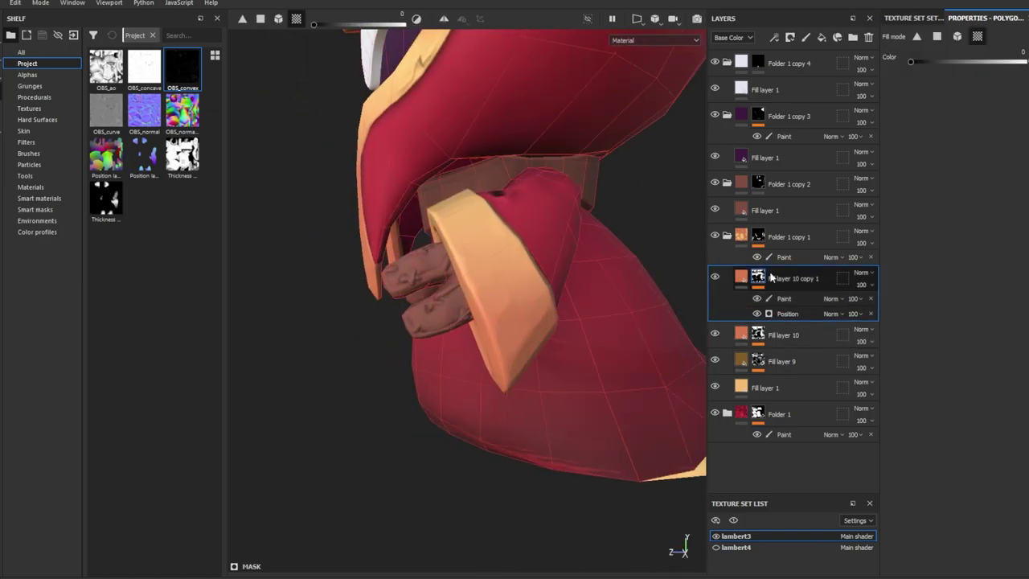
key("m")
left_click(779, 298)
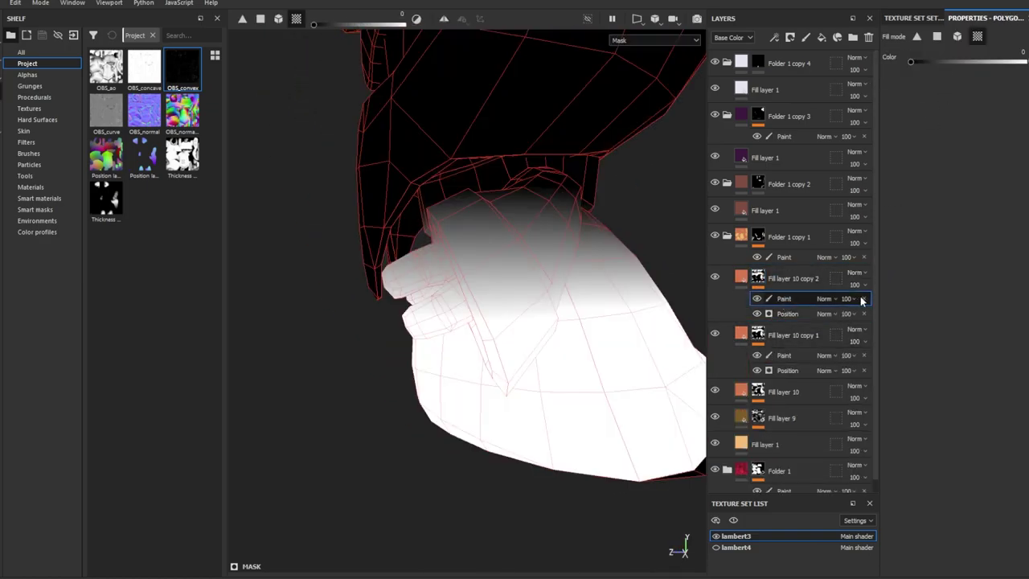
left_click_drag(621, 393, 548, 310, "alt")
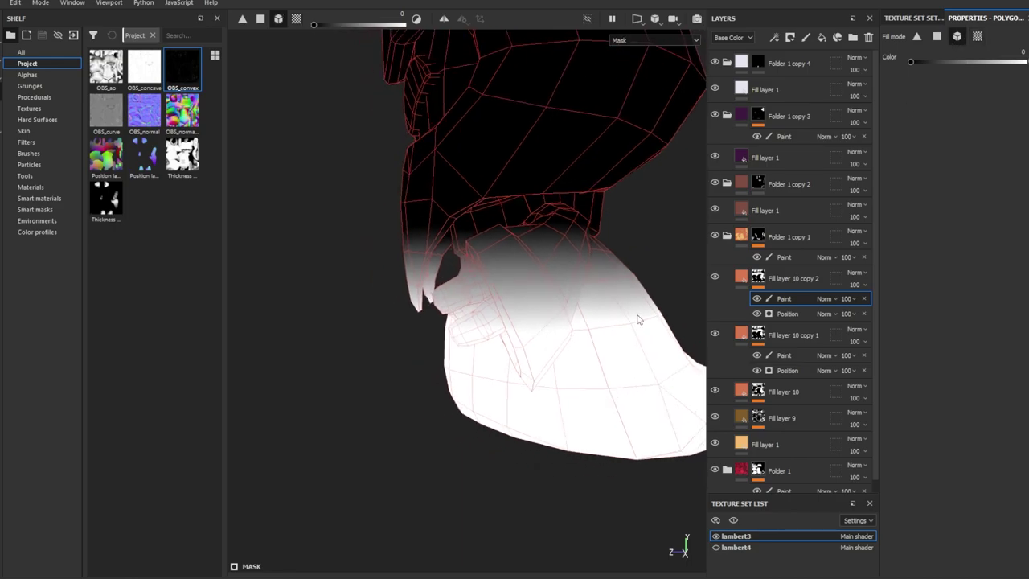
left_click(977, 36)
left_click(464, 340)
mouse_move(464, 340)
left_mouse_down("alt")
mouse_move(425, 195)
mouse_move(560, 291)
left_mouse_up("alt")
scroll(469, 234, "up", 5)
Raise the new copy's Position generator Global Balance to lighten the robe's bottom hem.
left_click(807, 315)
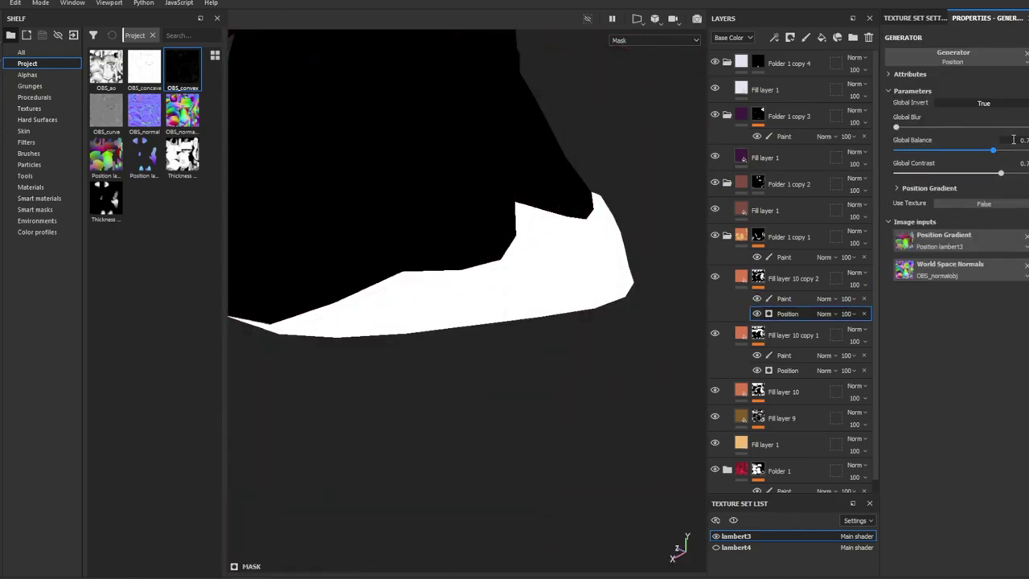
left_click(744, 278)
left_click(792, 313)
left_click_drag(1008, 150, 1021, 151)
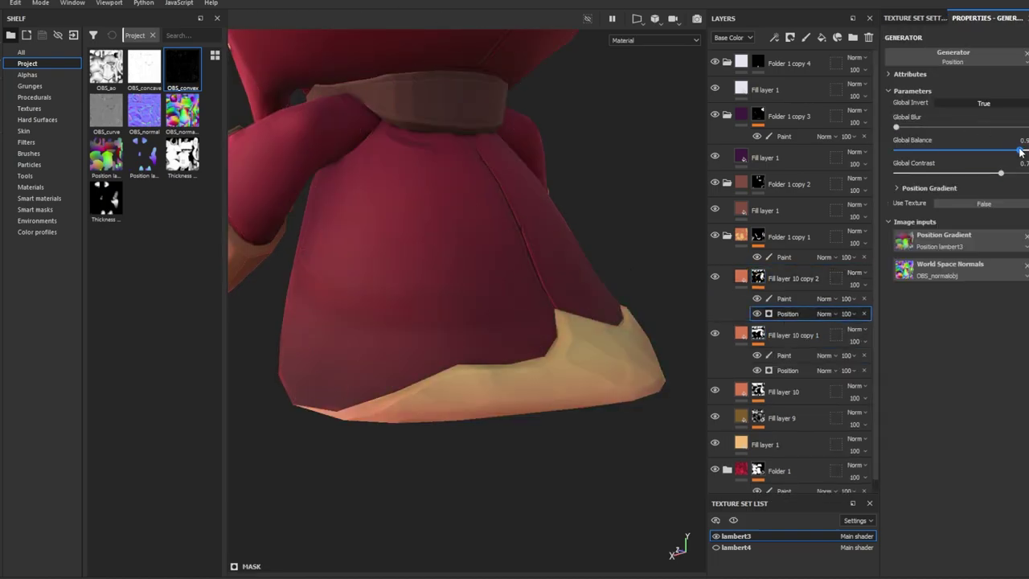
left_click_drag(611, 406, 488, 413, "alt")
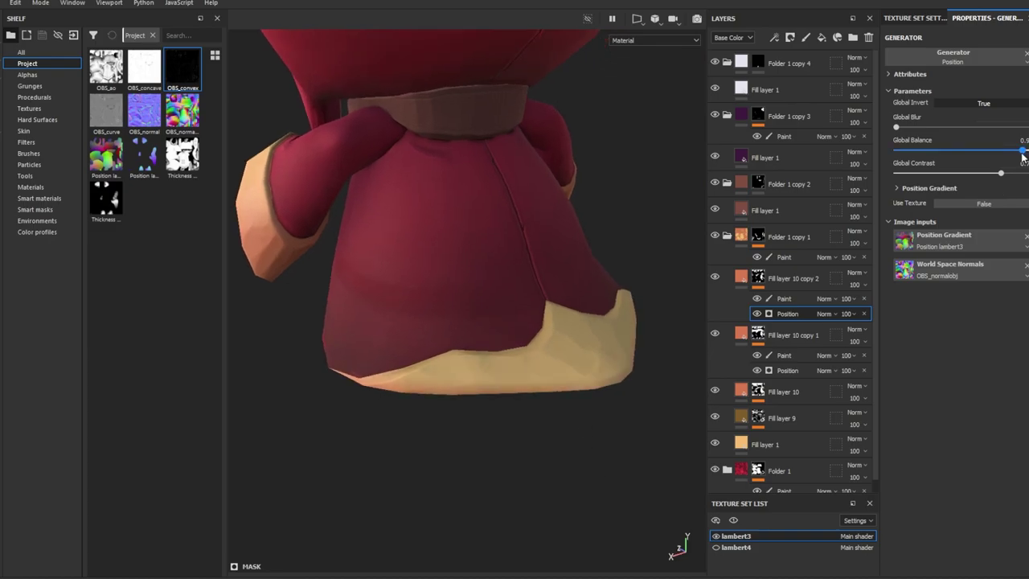
left_click_drag(1022, 156, 1021, 151)
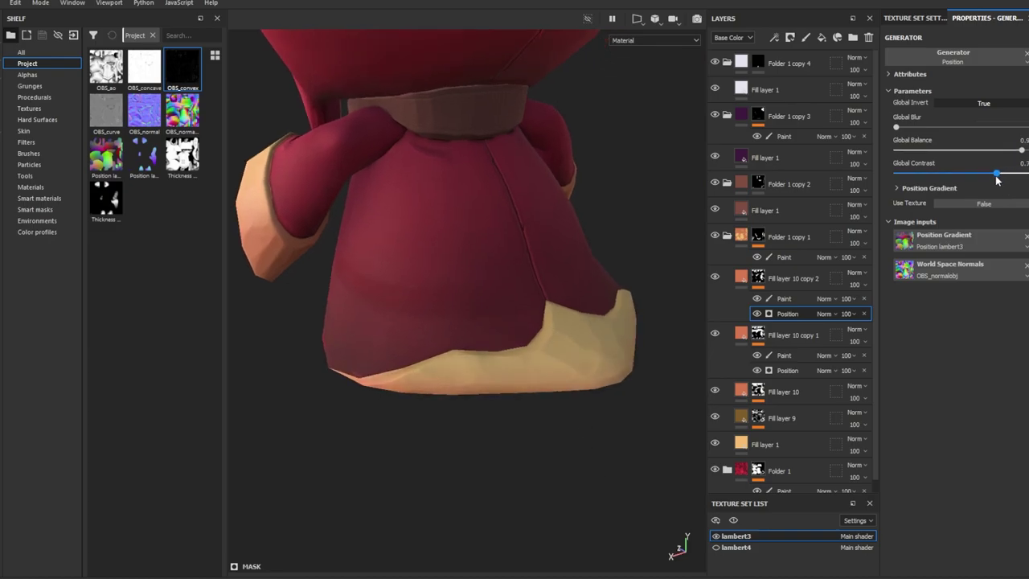
left_click(792, 278)
Group the three hem trim layers into Folder 2.
key("ctrl+g")
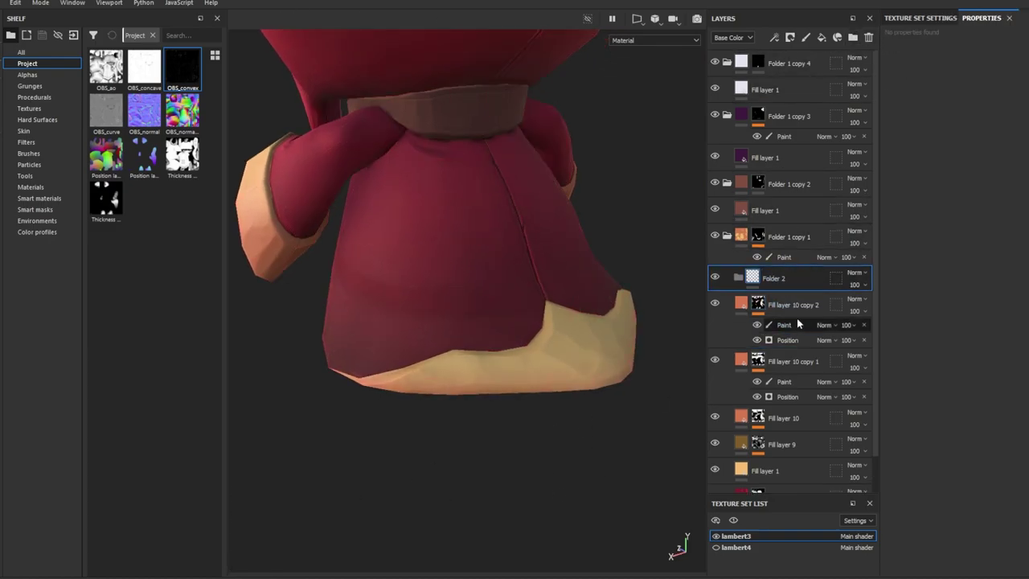
left_click_drag(784, 365, 772, 278)
mouse_move(562, 338)
left_mouse_down("alt")
mouse_move(519, 281)
mouse_move(505, 236)
mouse_move(504, 290)
left_mouse_up("alt")
Add Fill layer 11 with a black mask using an OBS_concave fill tightened by Levels.
left_click(821, 37)
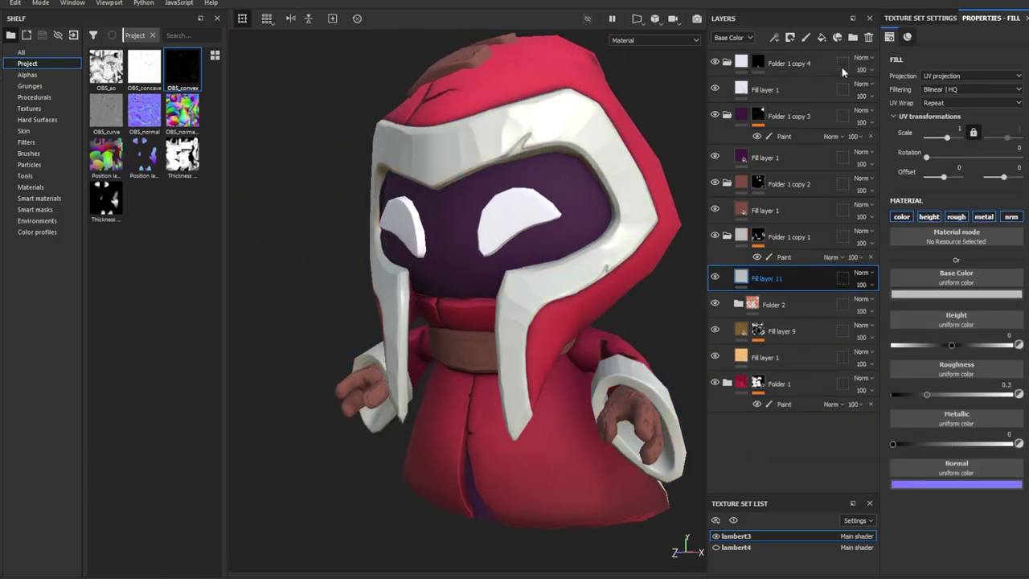
right_click(790, 278)
left_click(790, 289)
left_click_drag(145, 69, 908, 217)
right_click(758, 278)
left_click(810, 491)
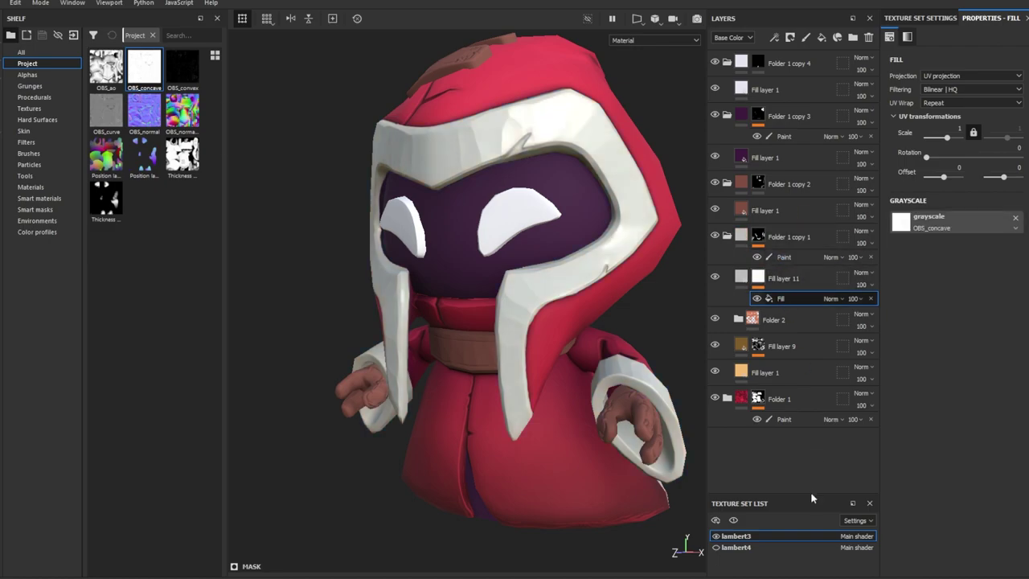
left_click(758, 278, "alt")
left_click_drag(891, 61, 917, 62)
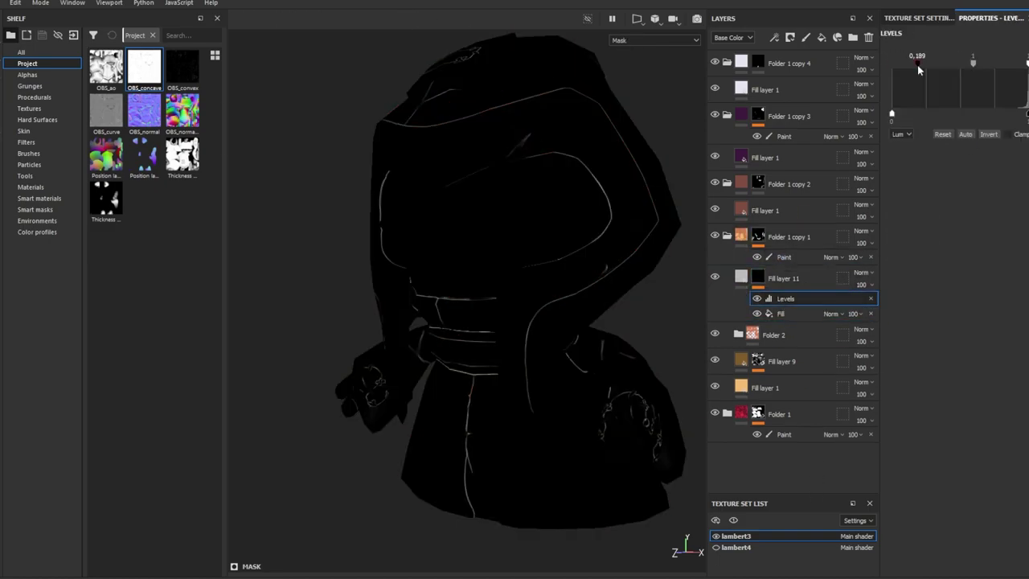
left_click_drag(981, 68, 1005, 71)
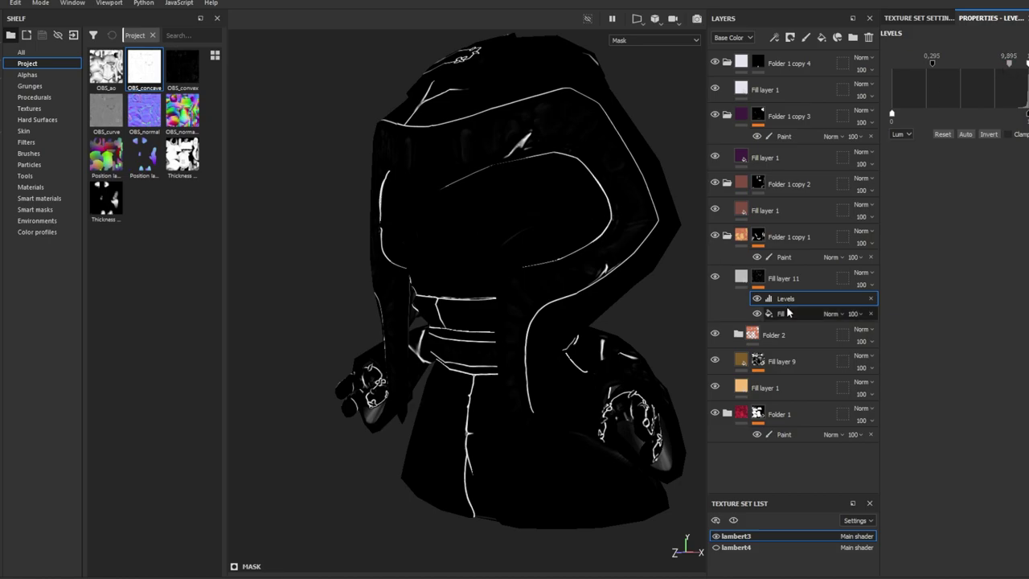
scroll(584, 418, "up", 10)
Hand-paint the hood edges into the mask and set Multiply, tan colour, colour and roughness only.
key("p")
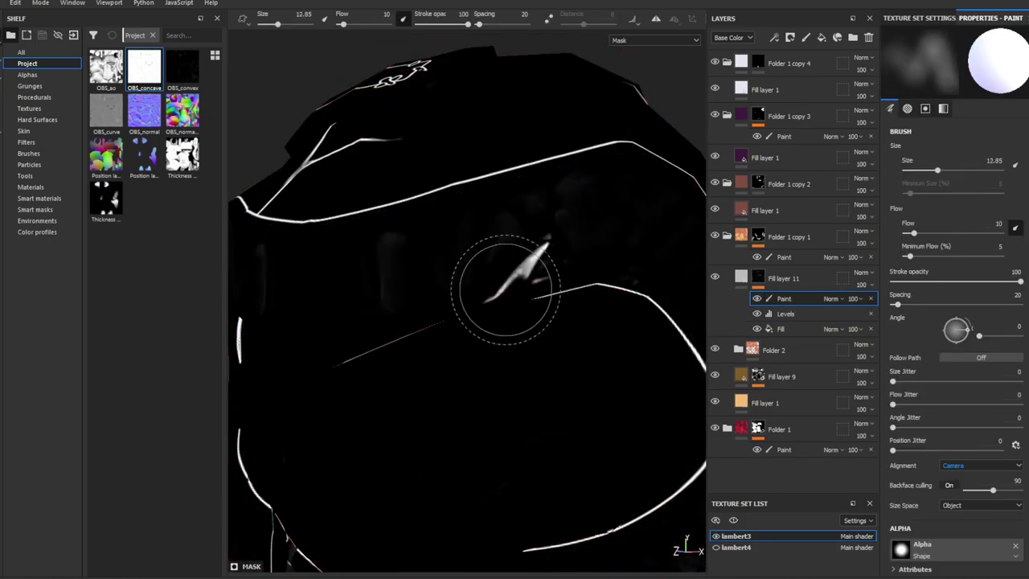
key("m")
key("bracketleft")
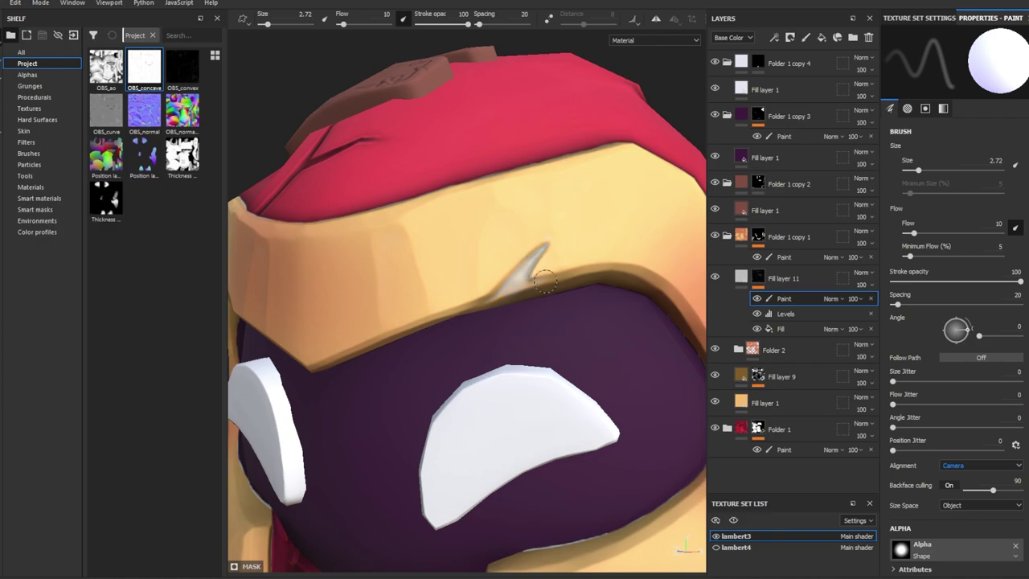
mouse_move(482, 299)
left_mouse_down("alt")
mouse_move(488, 166)
mouse_move(615, 329)
left_mouse_up("alt")
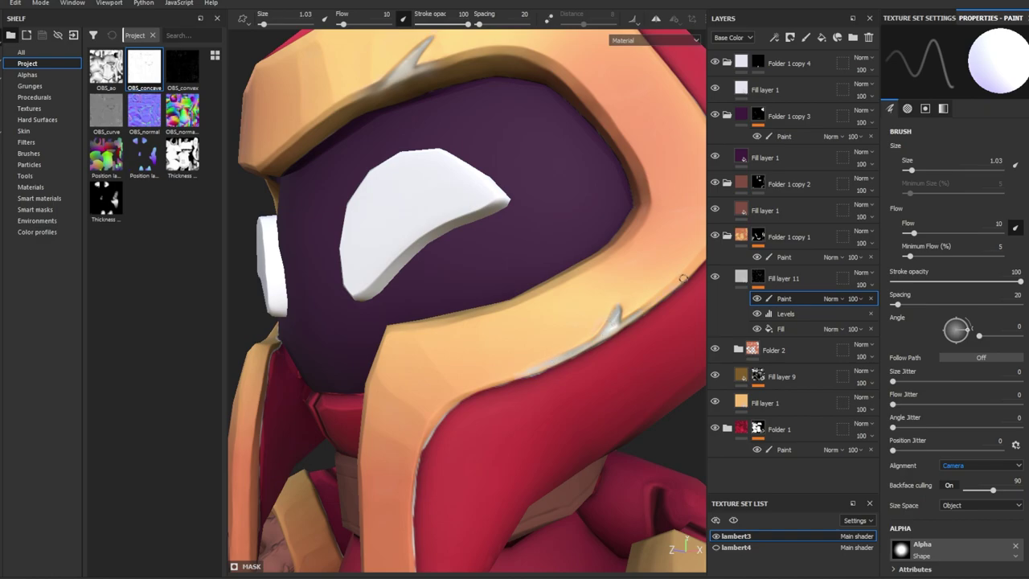
left_click(740, 277)
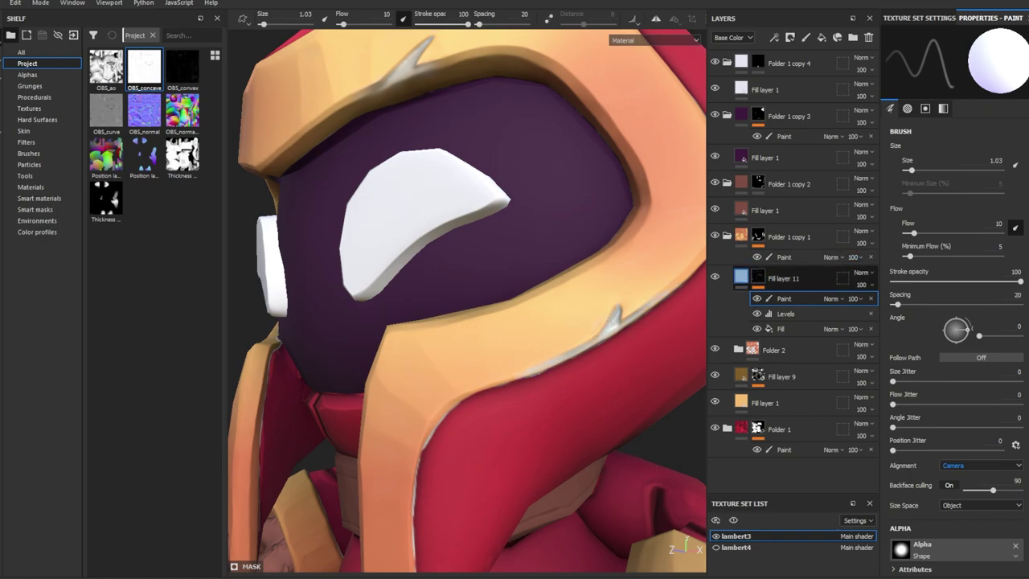
left_click(928, 217)
left_click(984, 216)
left_click(1010, 216)
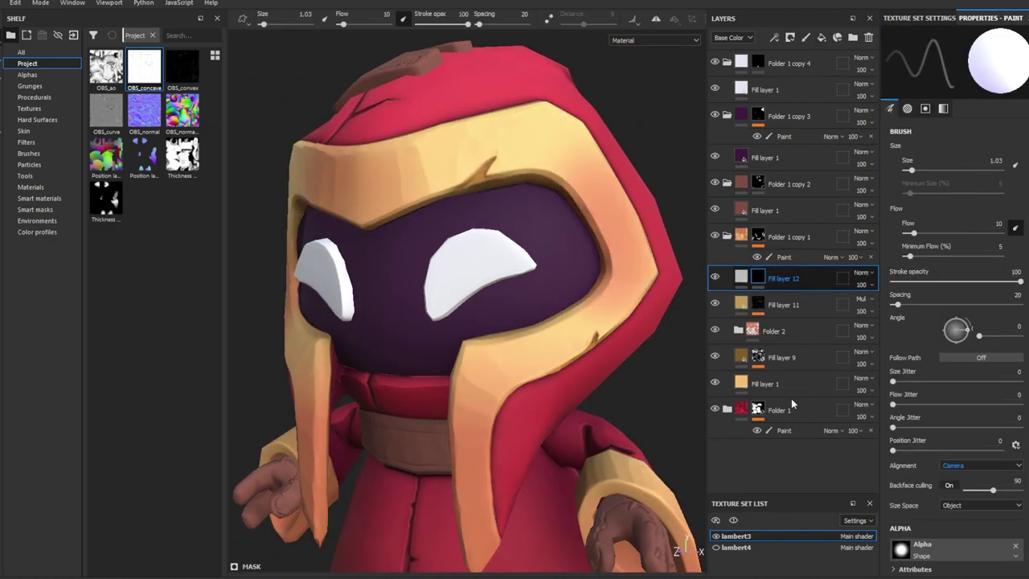
Give Fill layer 12 an OBS_convex edge mask brightened with Levels and softened with Blur.
left_click(755, 277, "alt")
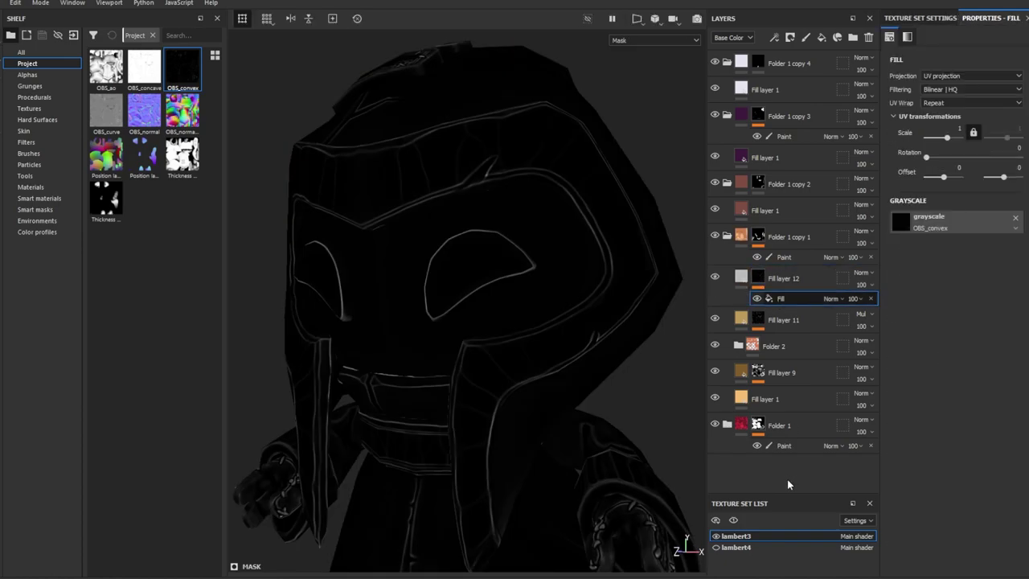
mouse_move(1024, 63)
left_mouse_down()
mouse_move(897, 68)
mouse_move(910, 64)
left_mouse_up()
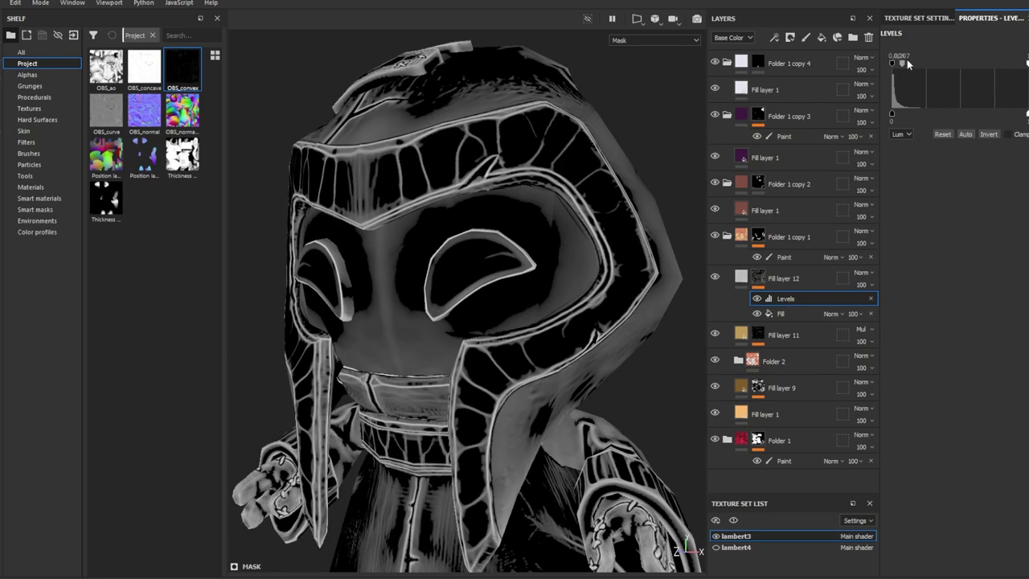
left_click(774, 282)
left_click(785, 299)
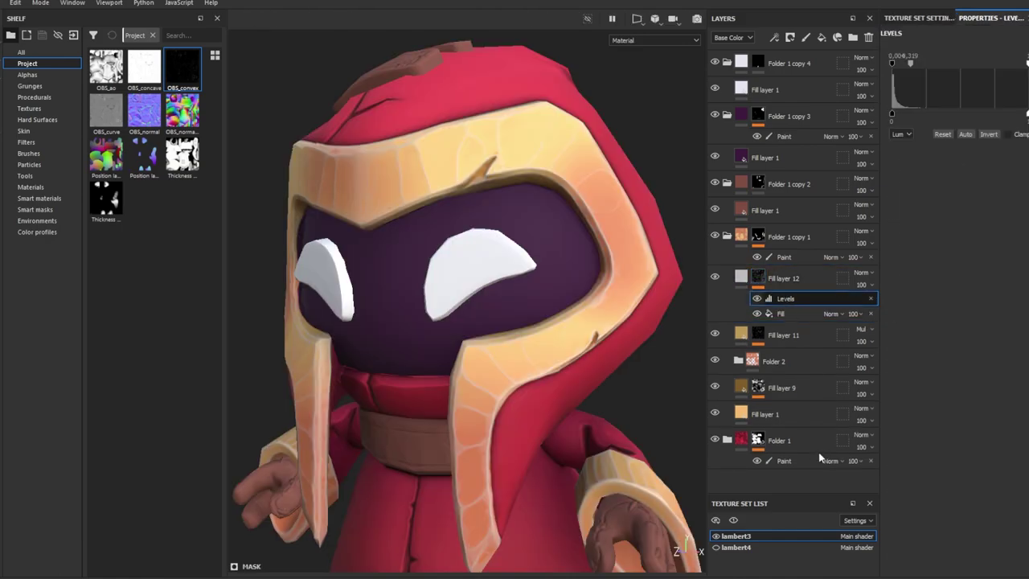
left_click(774, 37)
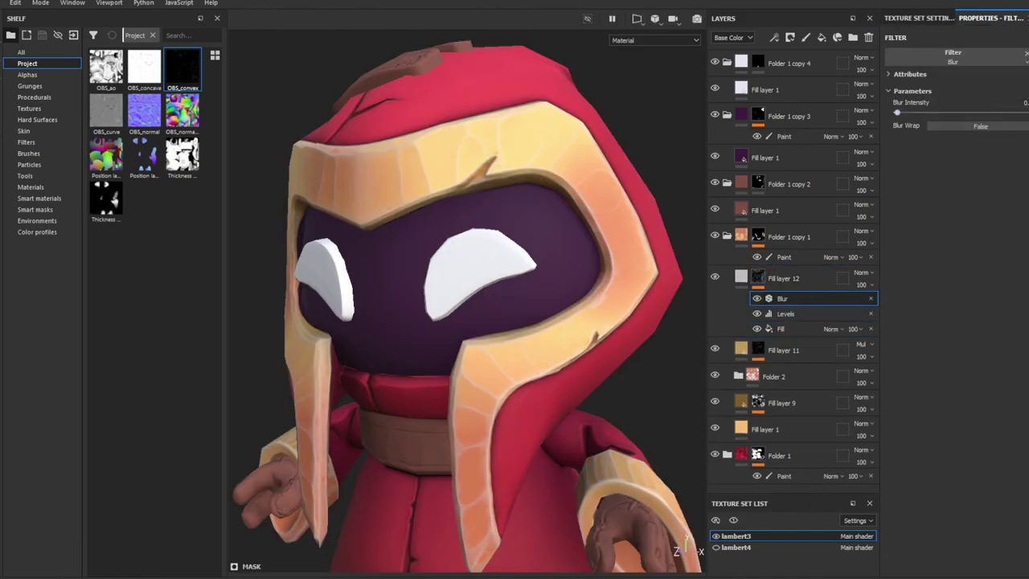
left_click(758, 299)
Make Fill layer 12 a pale-yellow Linear Dodge highlight with only colour and roughness 0.43.
left_click(771, 278)
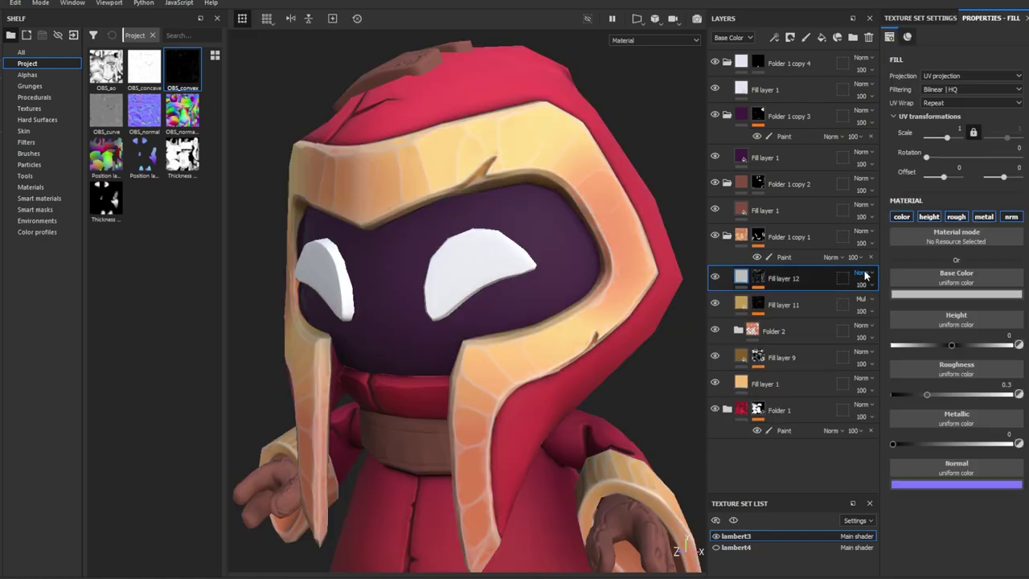
left_click(955, 216)
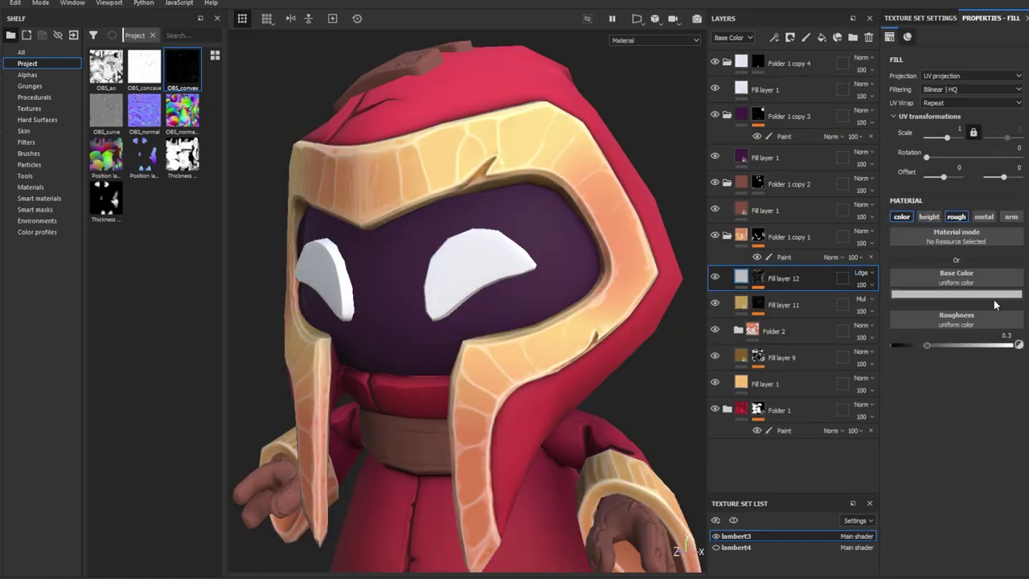
left_click(964, 344)
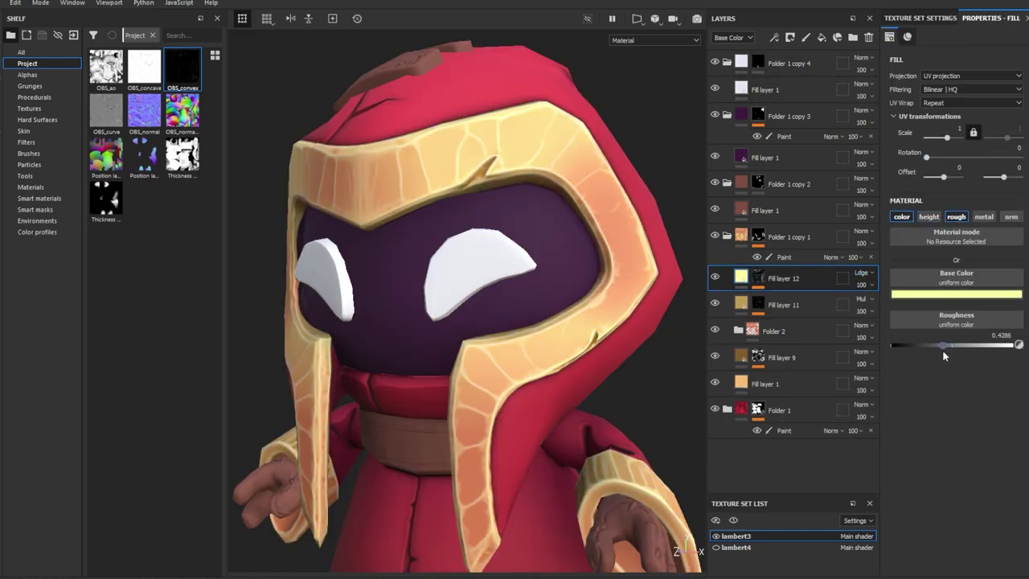
mouse_move(475, 423)
left_mouse_down("alt")
mouse_move(582, 290)
mouse_move(515, 297)
left_mouse_up("alt")
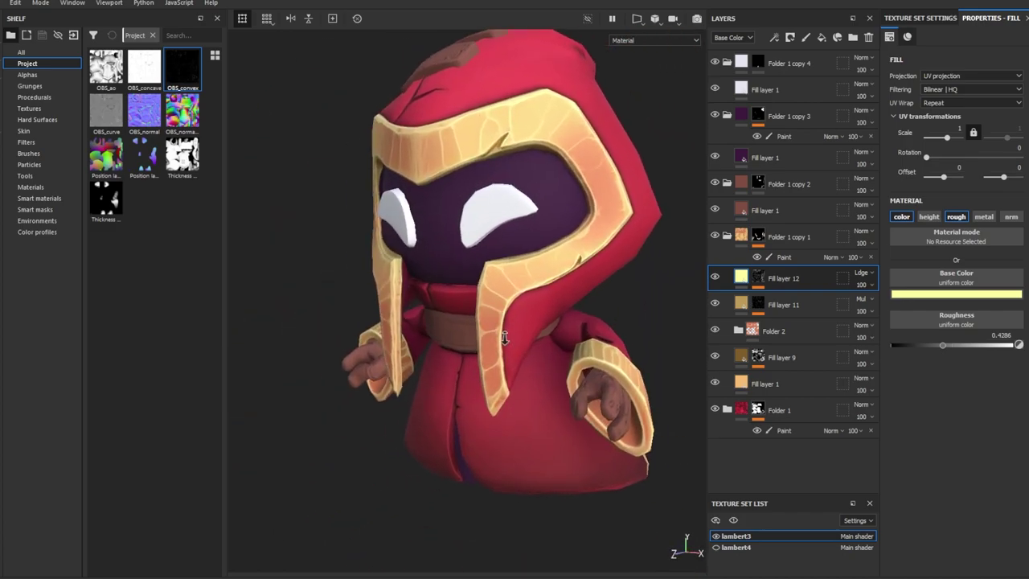
Add Fill layer 13 with a black mask.
left_click(820, 37)
right_click(782, 275)
left_click(797, 192)
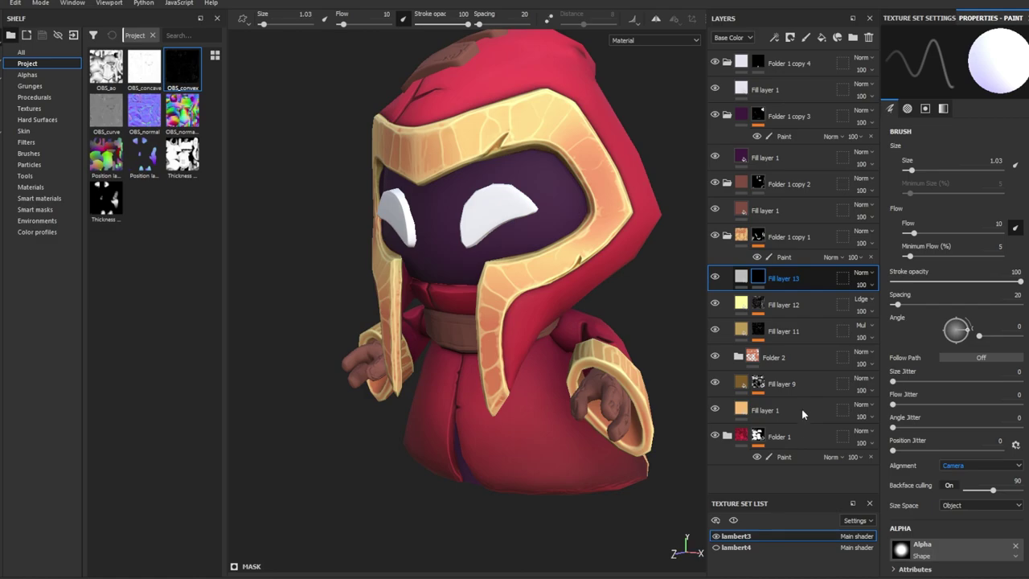
Paint highlight strokes into Fill layer 13's mask along the hood trim and sleeve cuff.
right_click(758, 278)
right_click_drag(590, 294, 605, 250, "alt")
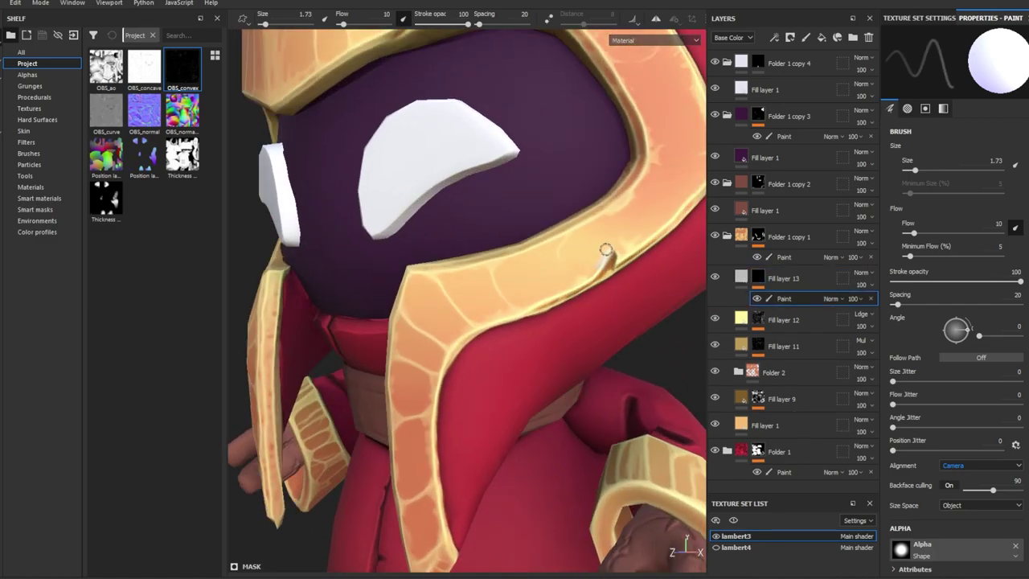
mouse_move(613, 206)
left_mouse_down("alt")
mouse_move(615, 278)
mouse_move(510, 191)
left_mouse_up("alt")
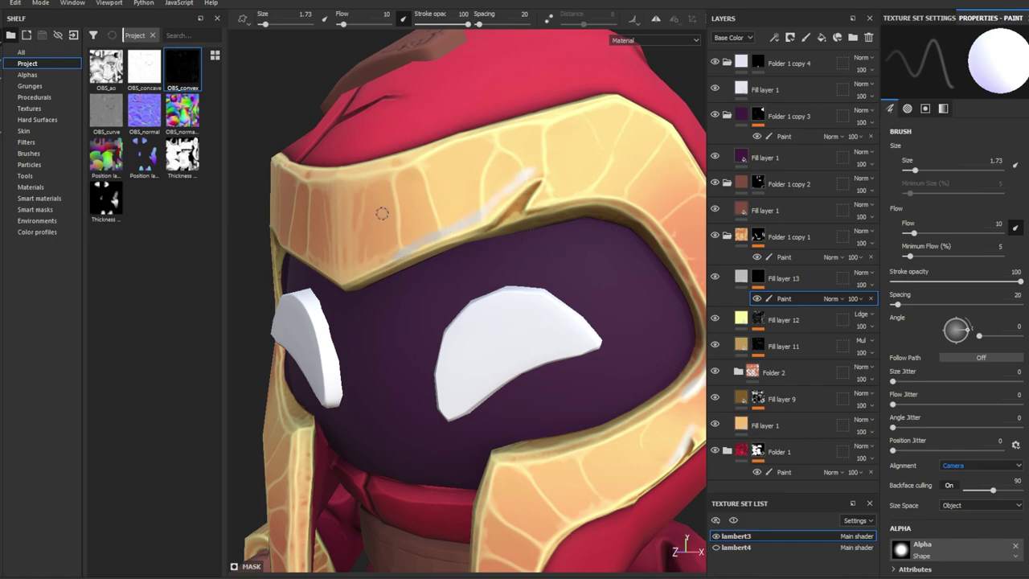
mouse_move(382, 213)
left_mouse_down("alt")
mouse_move(482, 218)
mouse_move(417, 200)
left_mouse_up("alt")
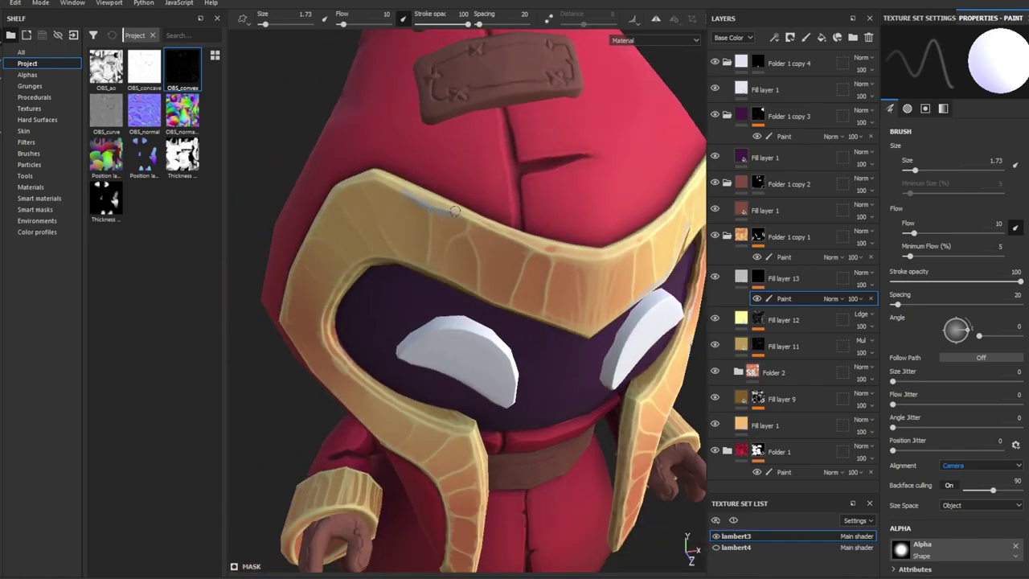
mouse_move(455, 211)
right_mouse_down("alt")
mouse_move(491, 298)
mouse_move(510, 260)
right_mouse_up("alt")
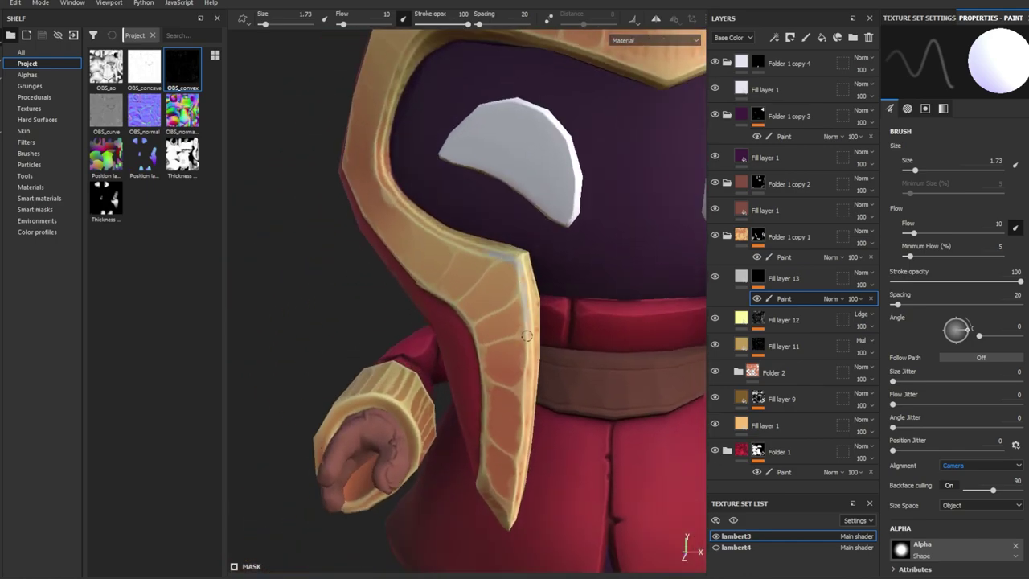
left_click_drag(517, 281, 477, 298, "alt")
right_click_drag(478, 299, 496, 239, "ctrl")
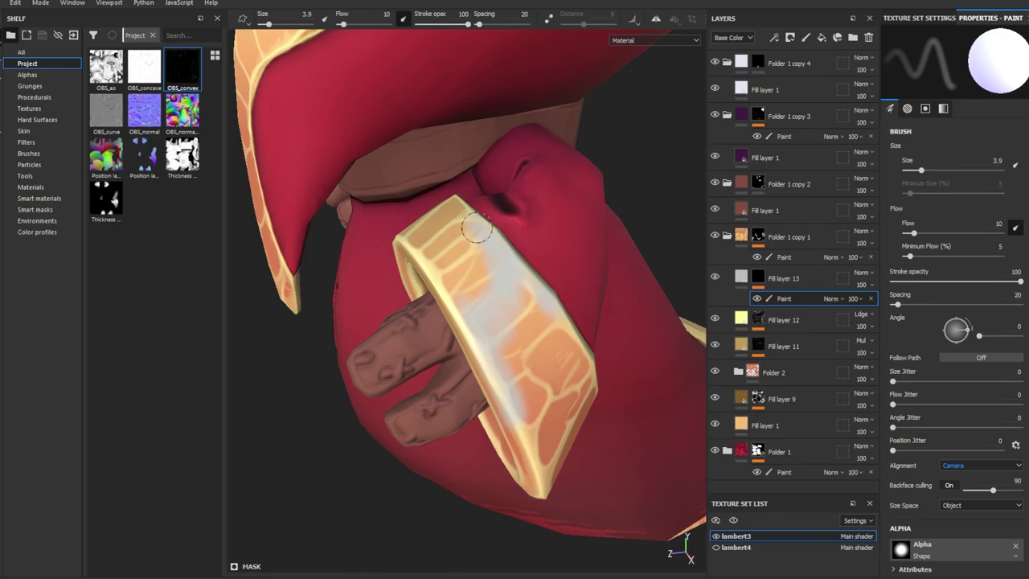
left_click_drag(547, 402, 619, 293, "alt")
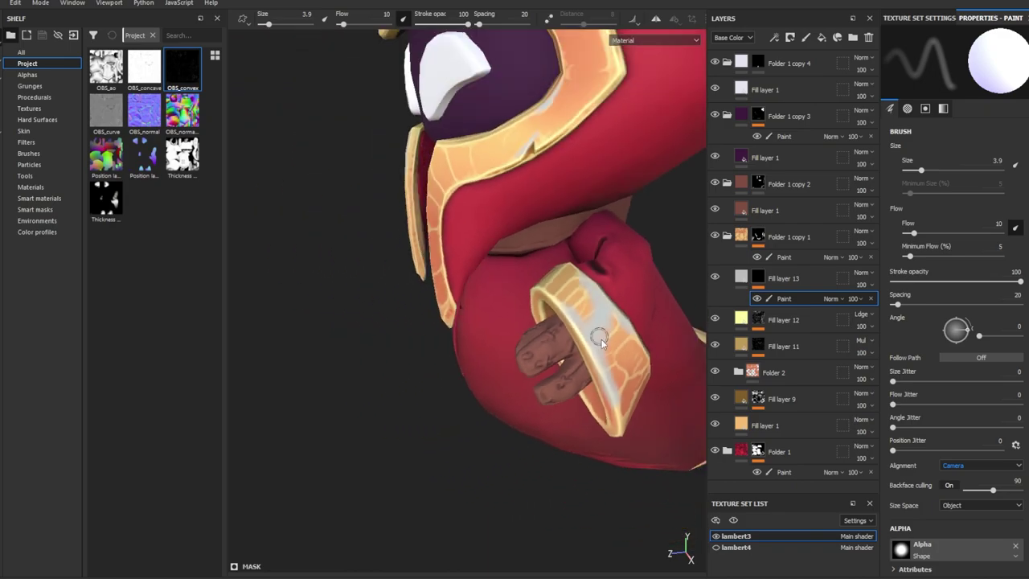
Add Blur and Blur Slope filters above the painted highlights in the mask.
right_click(790, 299)
left_click(836, 321)
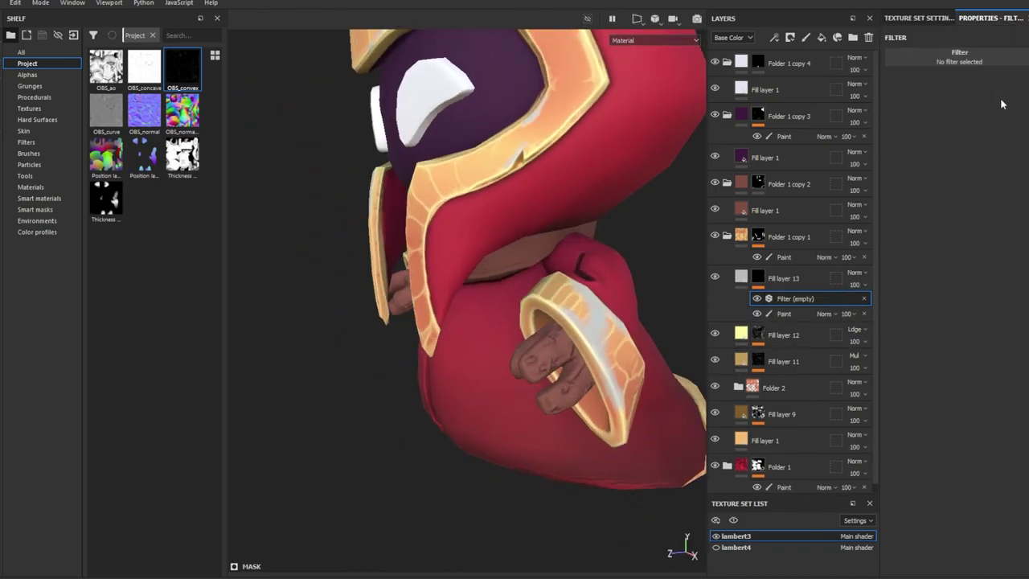
right_click(784, 314)
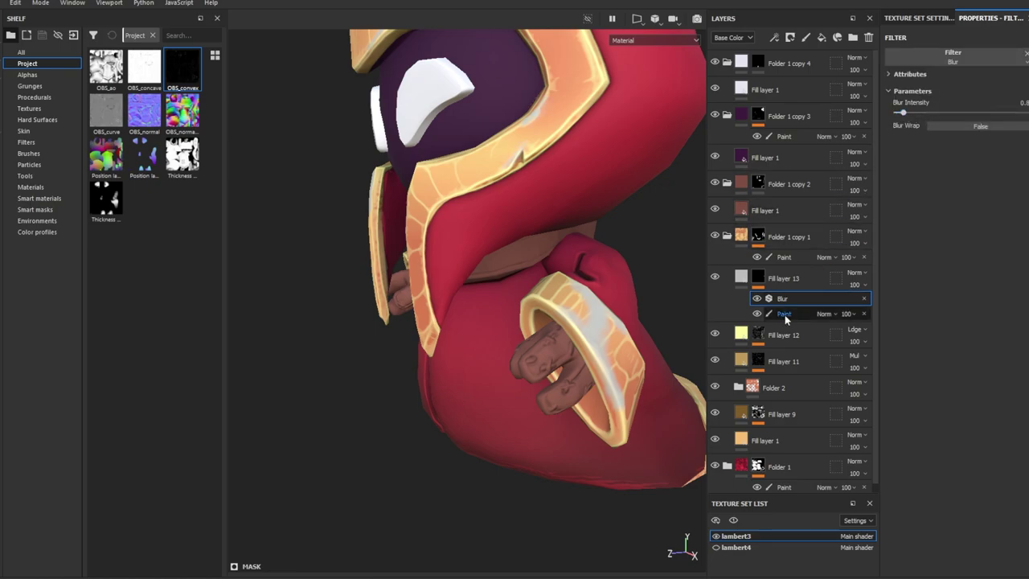
left_click(827, 328)
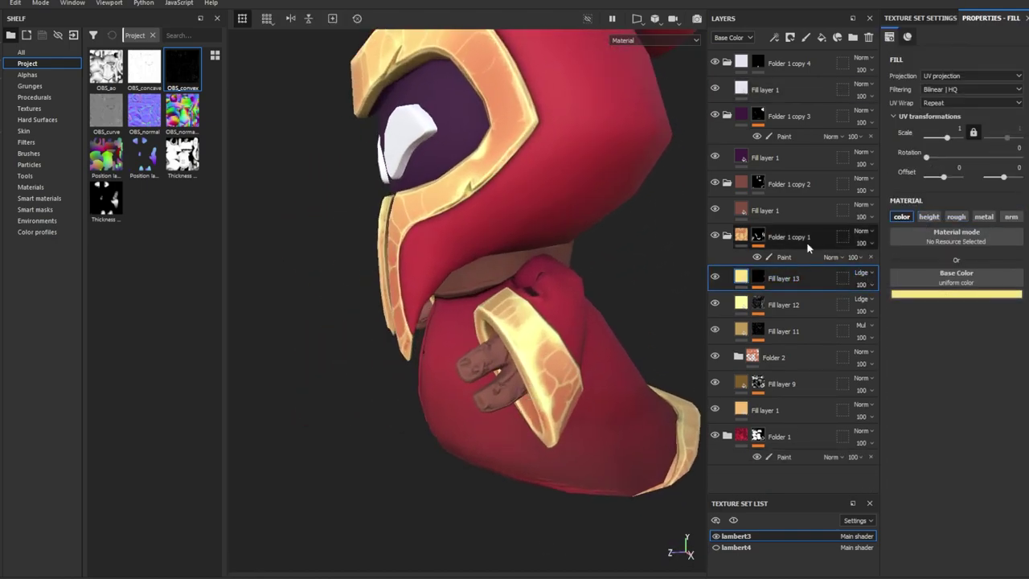
left_click(757, 277)
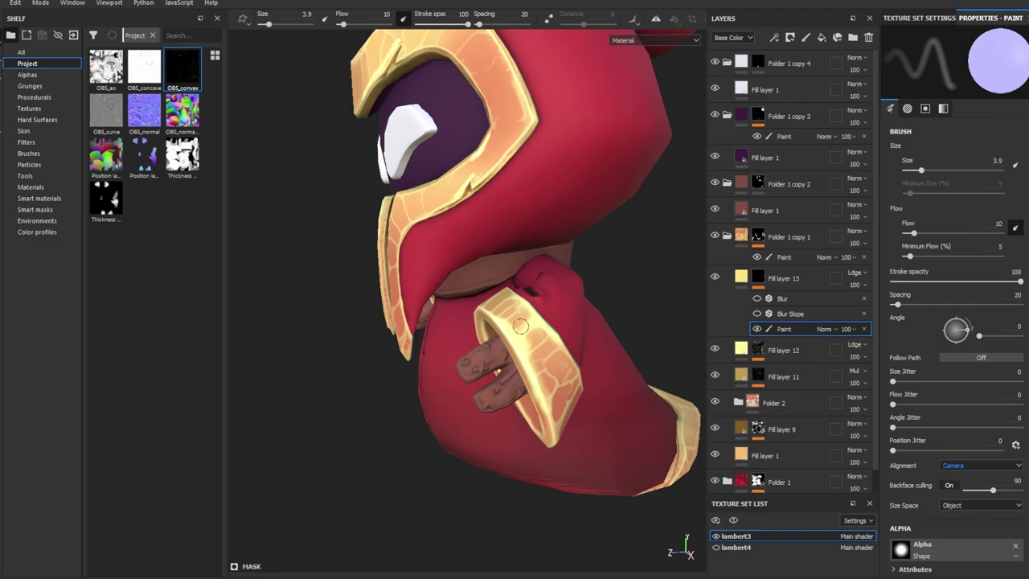
Turn the trim highlight layer back on and review the soft yellow glow from the front.
scroll(616, 305, "down", 5)
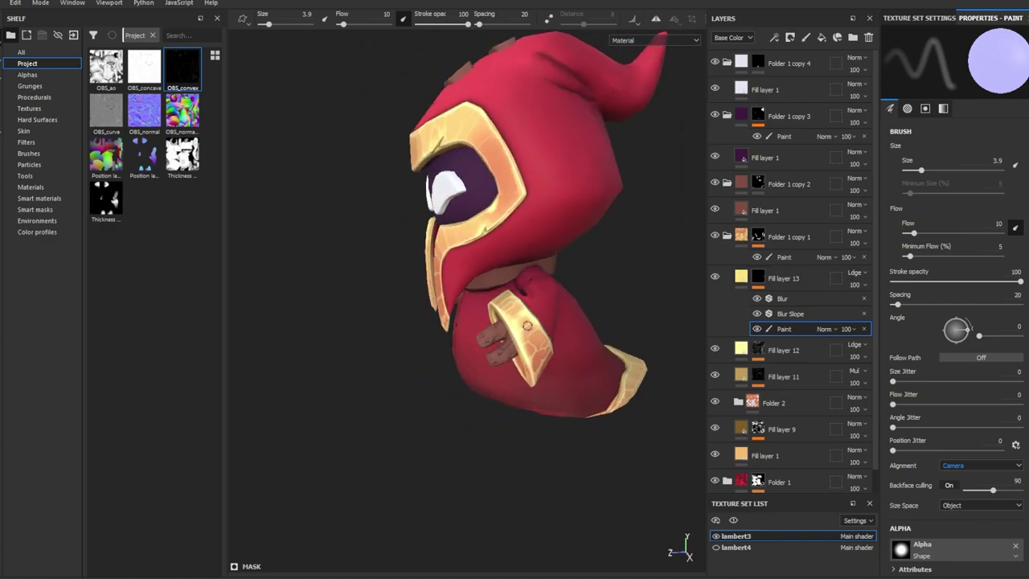
mouse_move(615, 306)
left_mouse_down("alt")
mouse_move(584, 376)
mouse_move(601, 351)
left_mouse_up("alt")
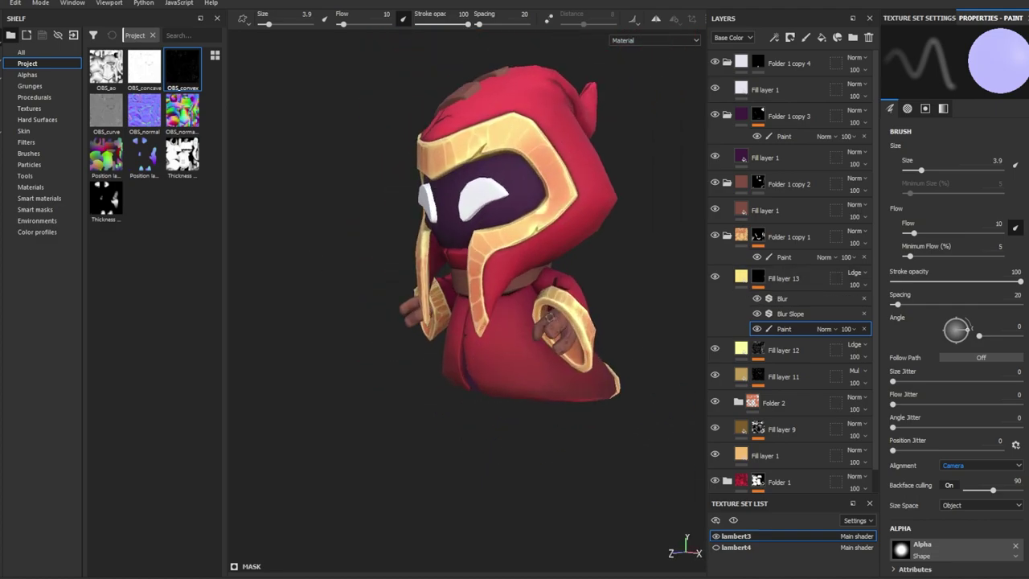
scroll(610, 338, "up", 3)
left_click(713, 277)
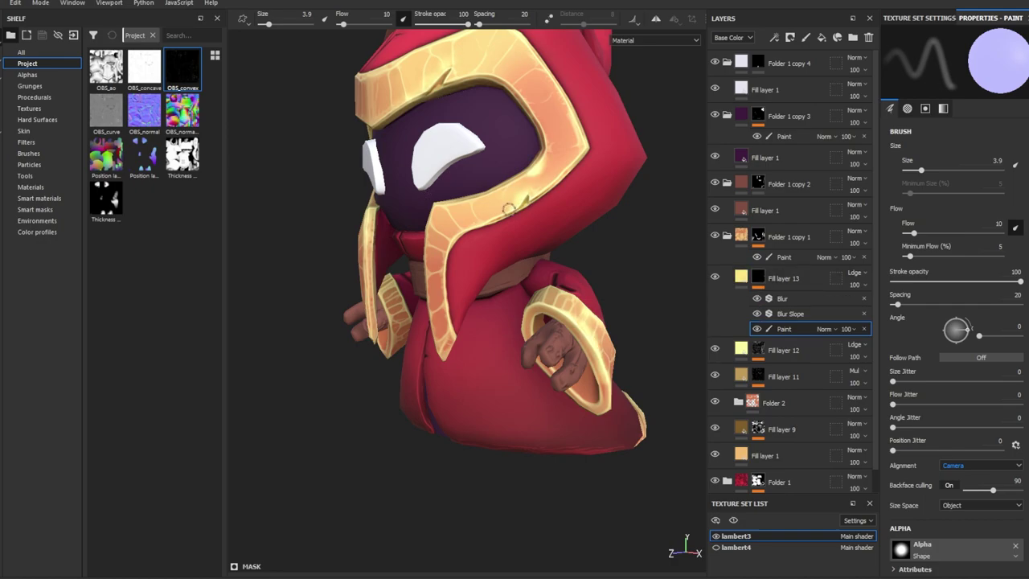
scroll(509, 209, "down", 3)
left_click_drag(508, 208, 562, 242, "alt")
left_click(771, 209)
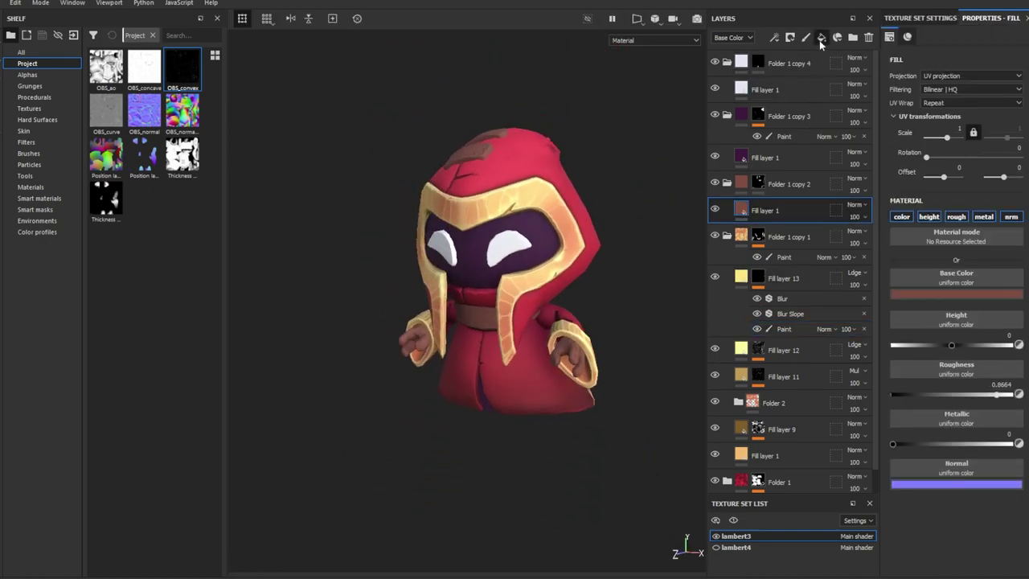
Add Fill layer 14 with polygon-filled patches on the hood, coloured dark red and rougher.
left_click(820, 38)
key("4")
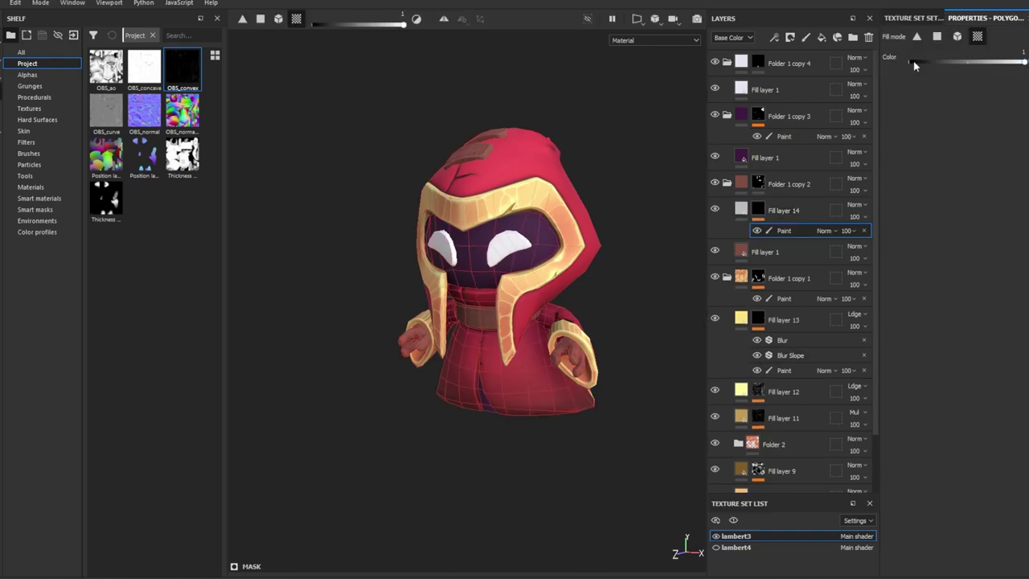
left_click(977, 37)
mouse_move(563, 305)
left_mouse_down("alt")
mouse_move(464, 312)
mouse_move(437, 420)
left_mouse_up("alt")
left_click(742, 210)
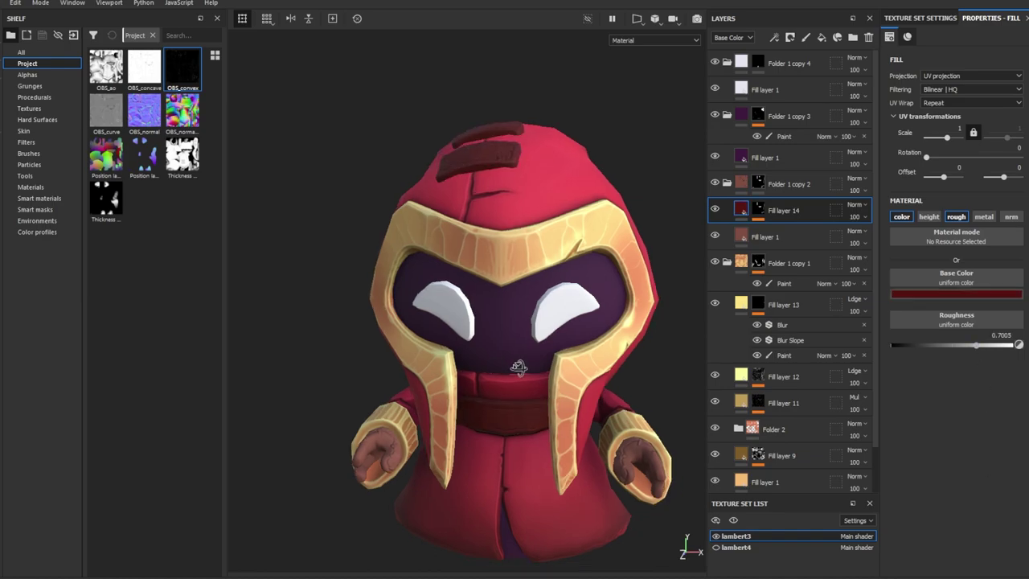
left_click_drag(514, 322, 450, 329, "alt")
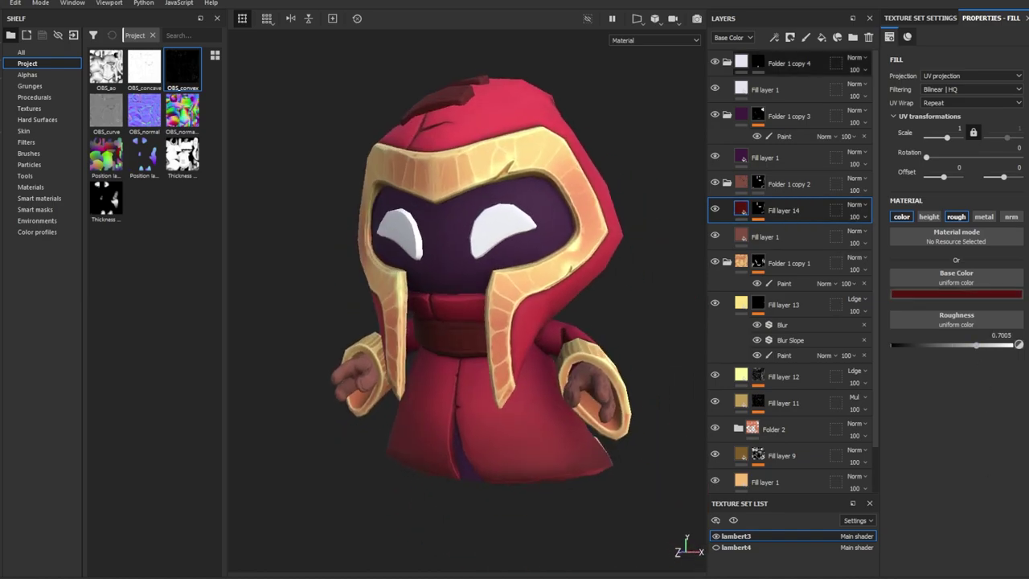
Add a black-masked stitch layer and stamp three beige cross-stitches on the patch in UV view.
left_click(820, 37)
left_click(782, 213)
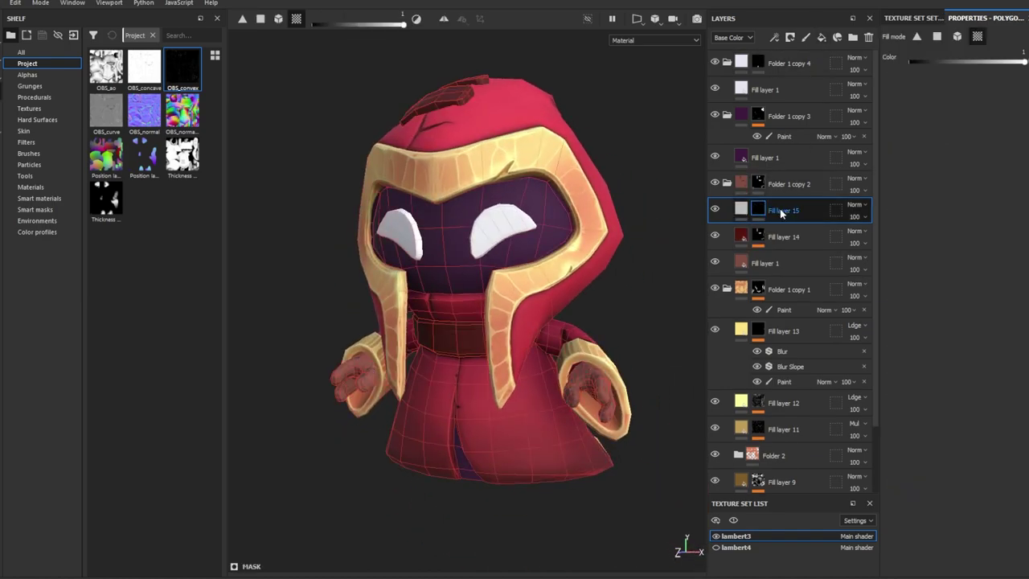
scroll(478, 196, "up", 5)
key("F2")
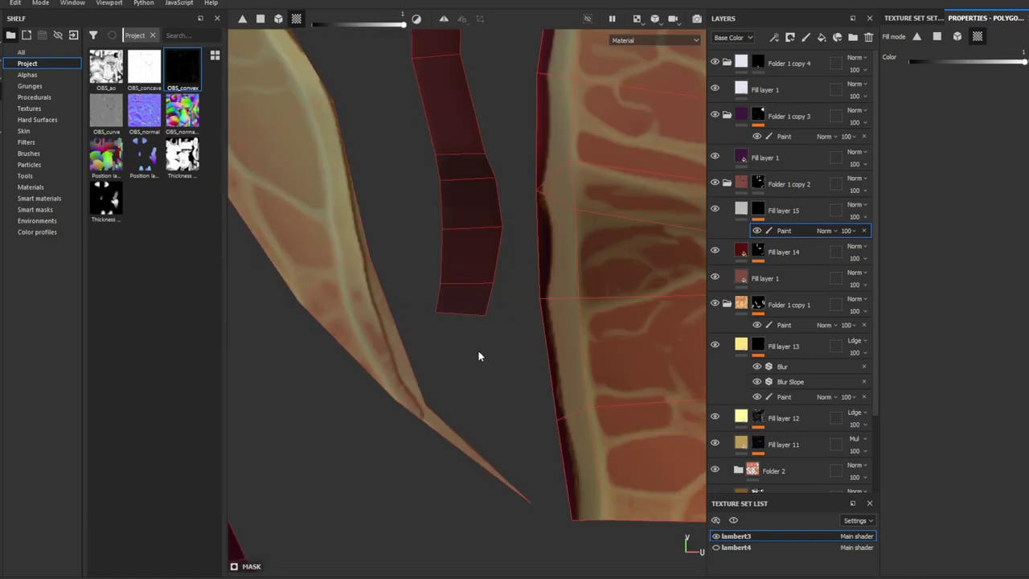
key("1")
scroll(569, 297, "up", 2)
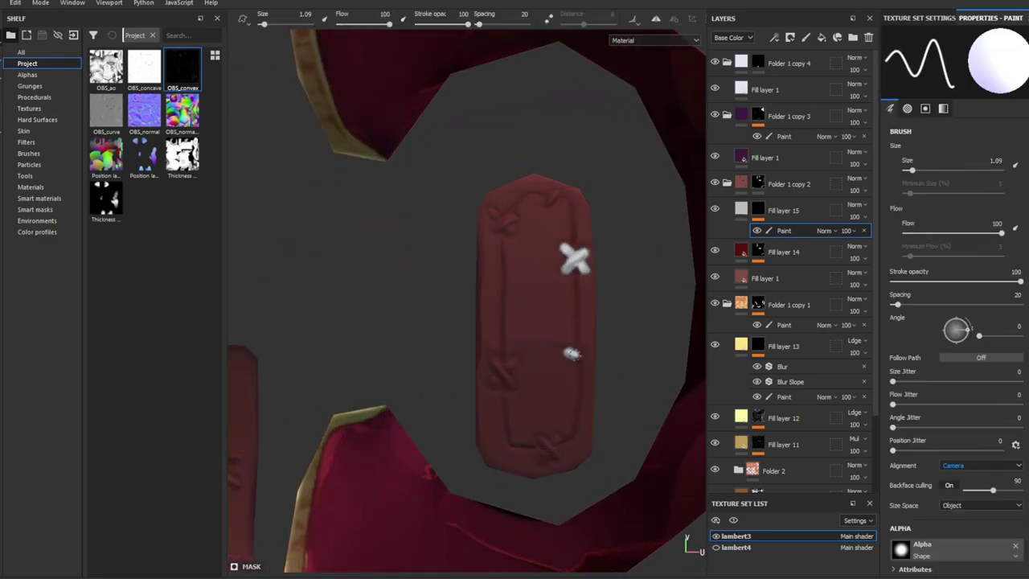
left_click(503, 372)
left_click(549, 450)
left_click(549, 194)
Stamp four more cross-stitches at the corners of the next patch island.
left_click_drag(592, 202, 563, 193, "alt")
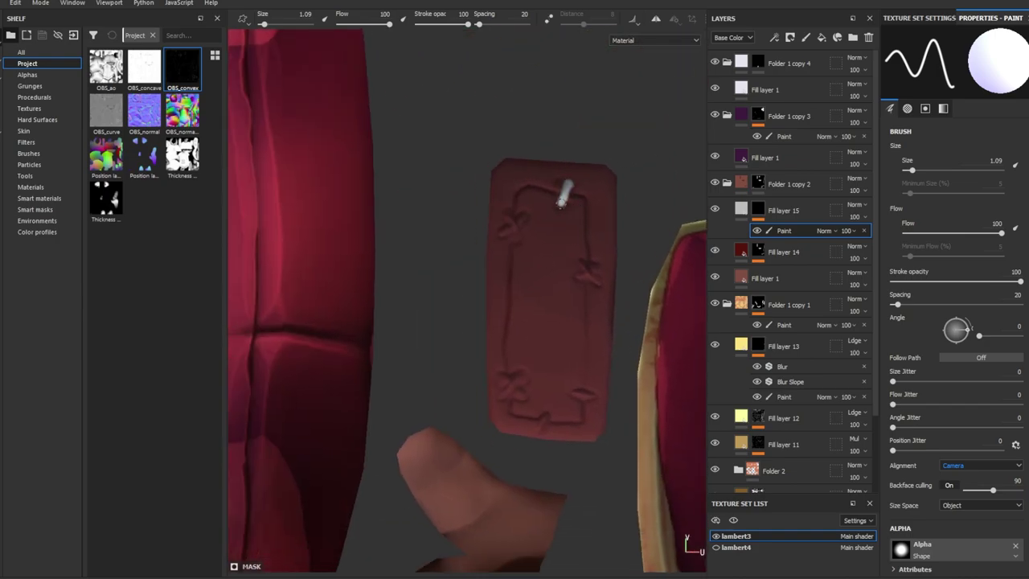
left_click(514, 227)
left_click(512, 386)
left_click(577, 393)
left_click(585, 351)
scroll(584, 351, "down", 5)
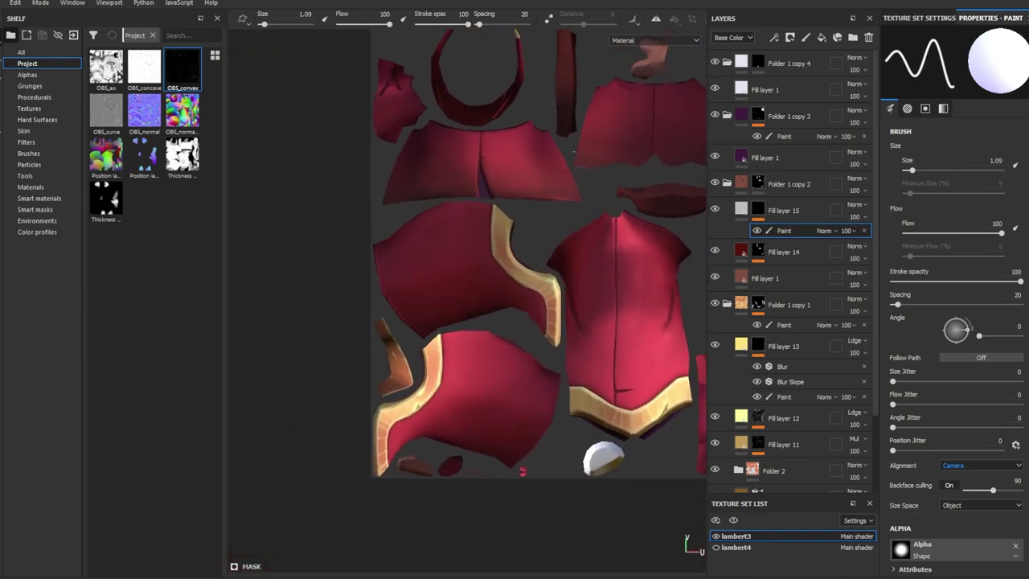
Add Fill layer 16 masked by an Ambient Occlusion generator over the character.
key("F2")
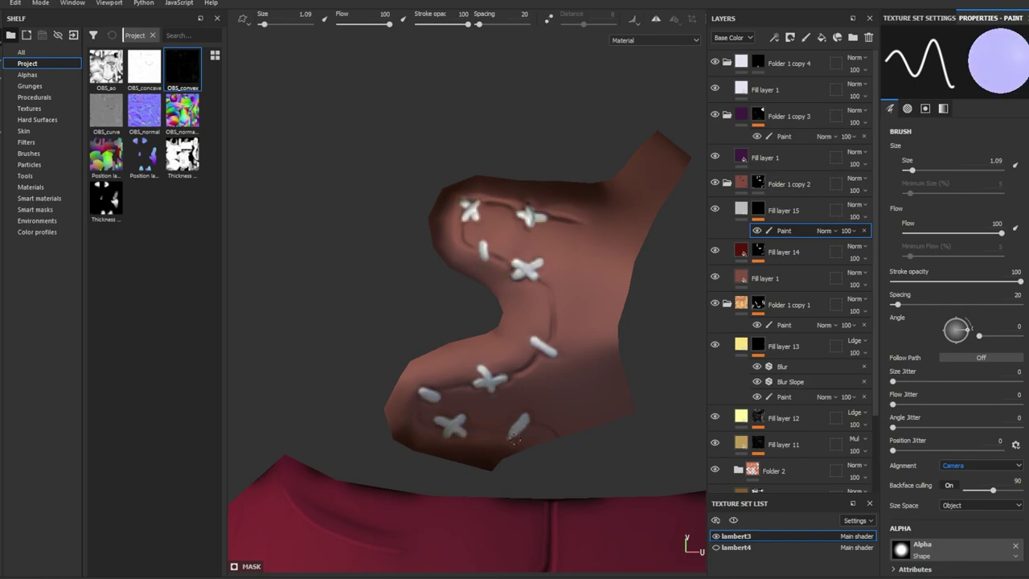
key("F3")
scroll(533, 294, "up", 5)
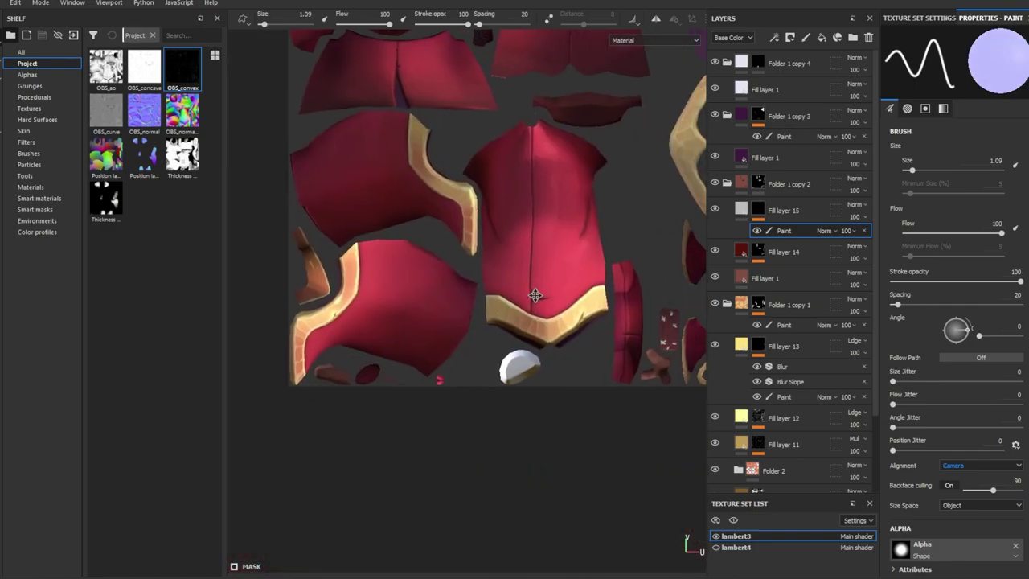
scroll(454, 338, "up", 3)
scroll(514, 366, "up", 2)
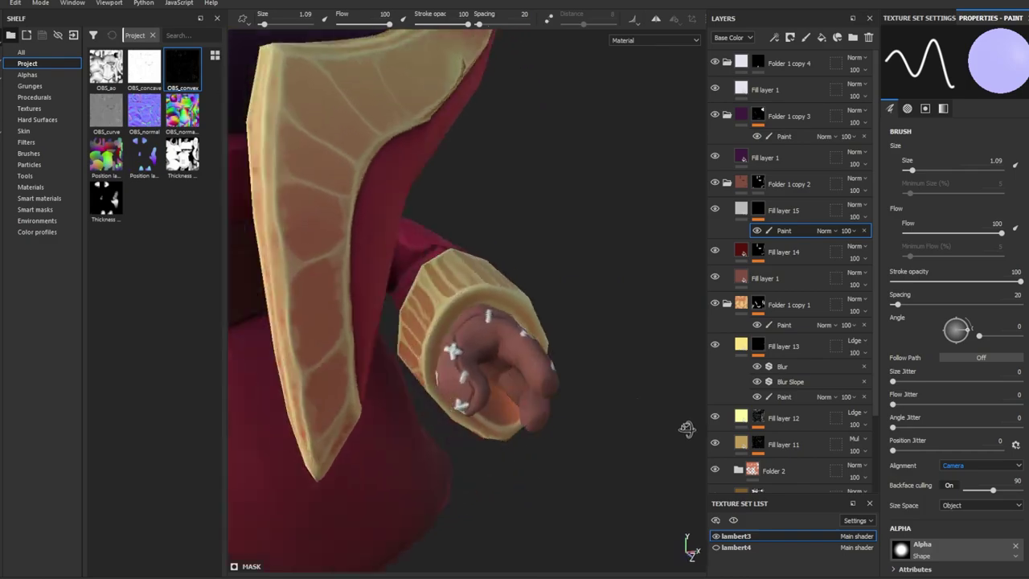
key("Delete")
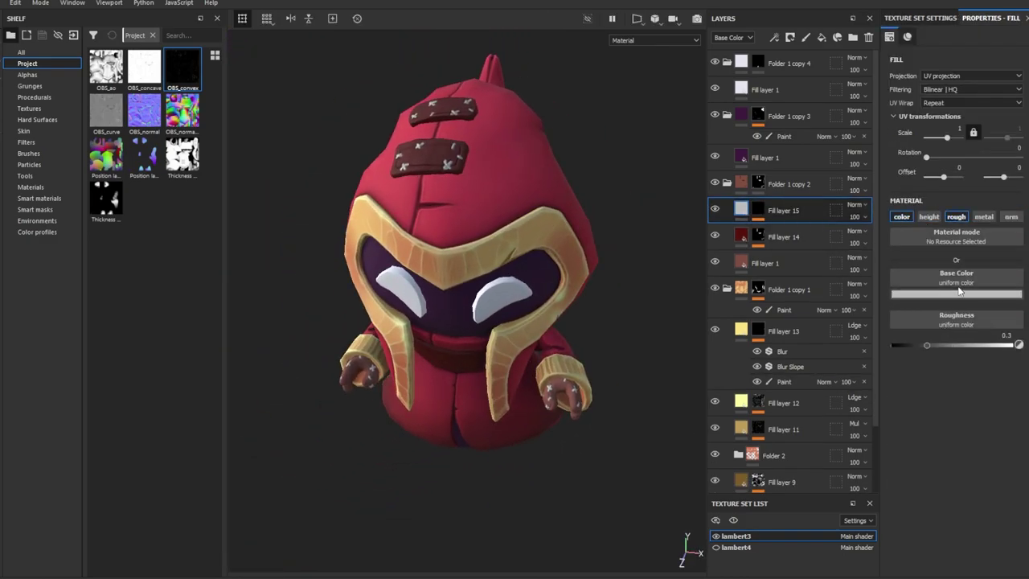
left_click_drag(681, 374, 464, 283, "alt")
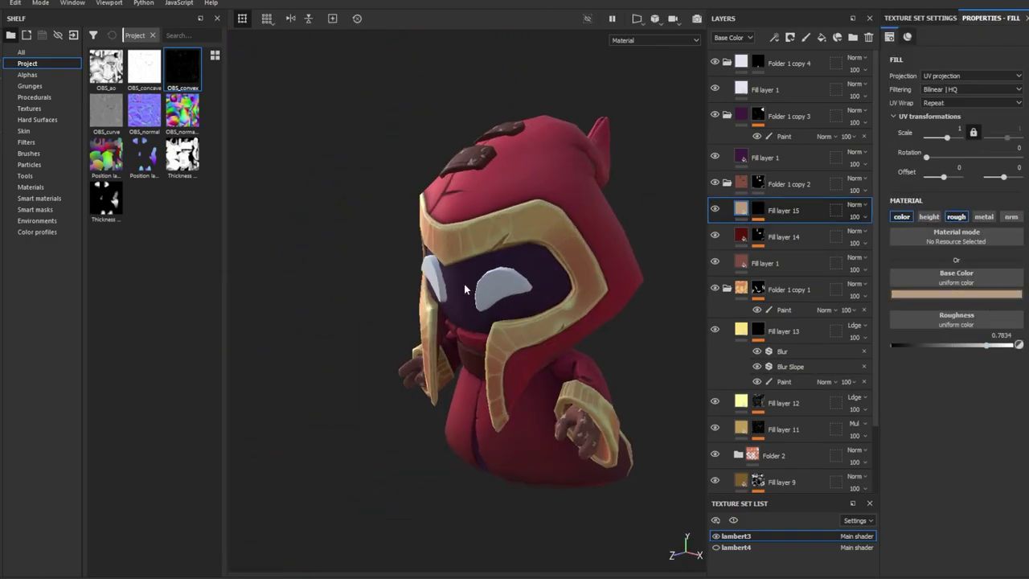
left_click(820, 37)
left_click(790, 37)
left_click(782, 211)
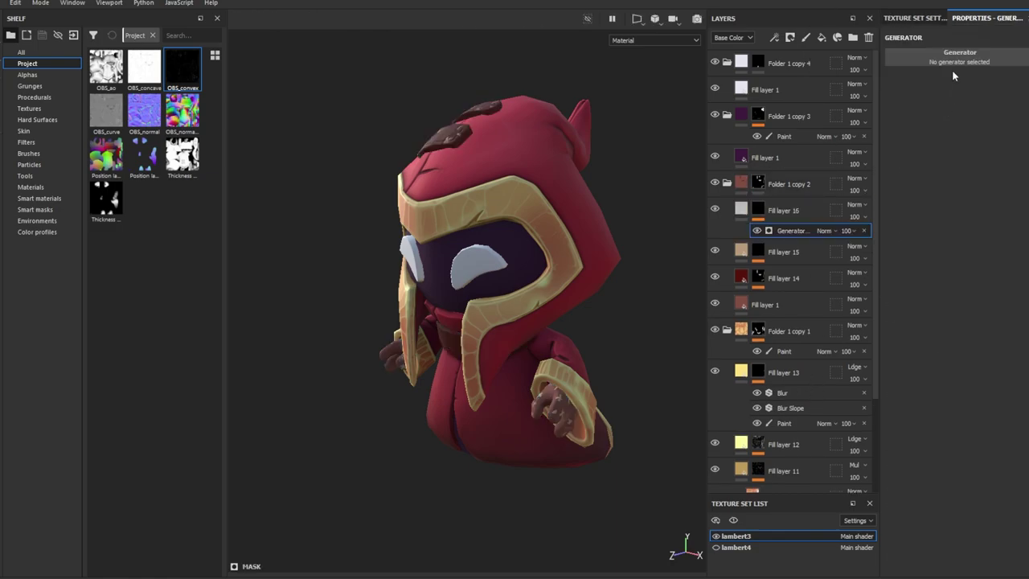
Invert the ambient occlusion mask with Global Invert and raise its contrast to about 0.3.
left_click(758, 210, "alt")
left_click(791, 231)
left_click(988, 103)
left_click_drag(896, 172, 943, 173)
mouse_move(675, 319)
left_mouse_down("alt")
mouse_move(654, 361)
mouse_move(611, 378)
left_mouse_up("alt")
right_click_drag(610, 378, 536, 400, "alt")
left_click_drag(536, 399, 578, 413, "alt")
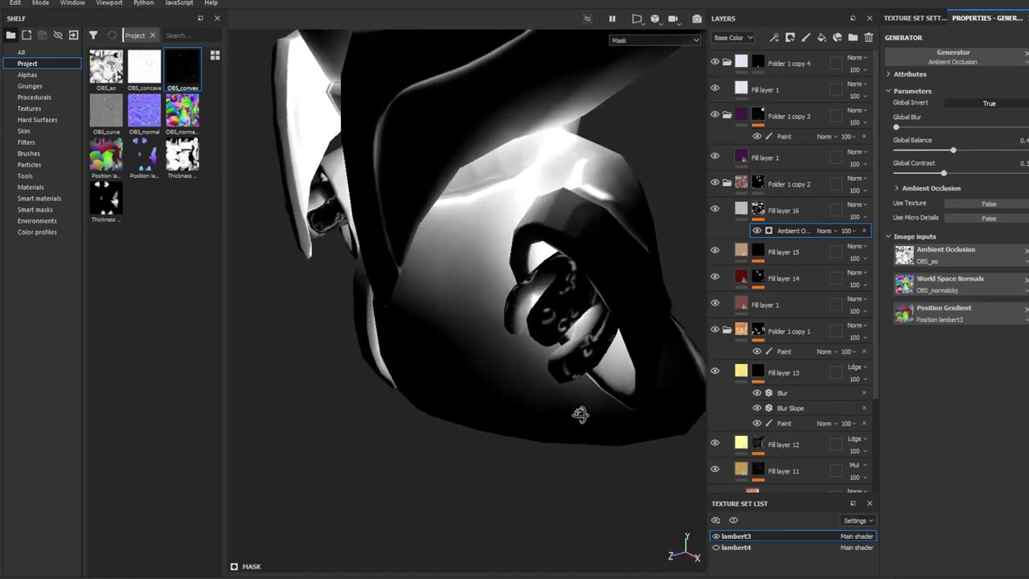
Make Fill layer 16 dark brown at roughness 0.93, then add Fill layer 17.
left_click(740, 210)
left_click(999, 346)
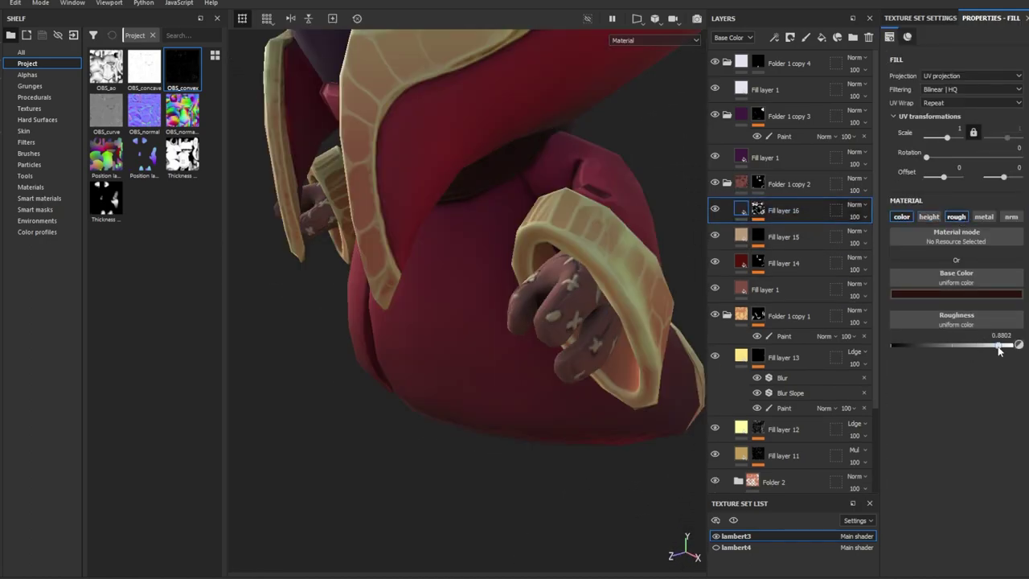
left_click_drag(675, 226, 562, 273, "alt")
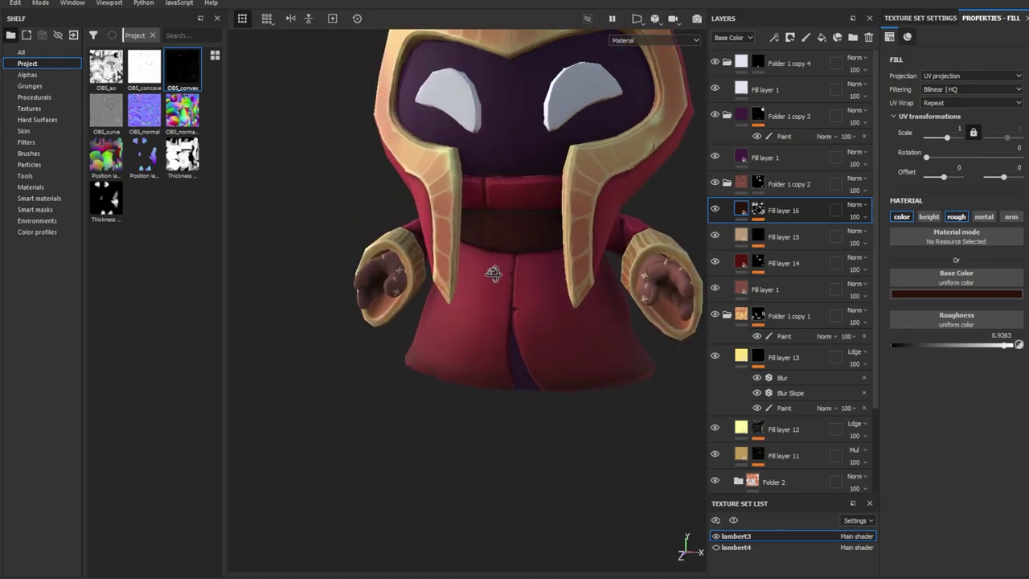
mouse_move(562, 273)
right_mouse_down("alt")
mouse_move(530, 286)
mouse_move(547, 322)
right_mouse_up("alt")
left_click_drag(546, 321, 564, 366, "alt")
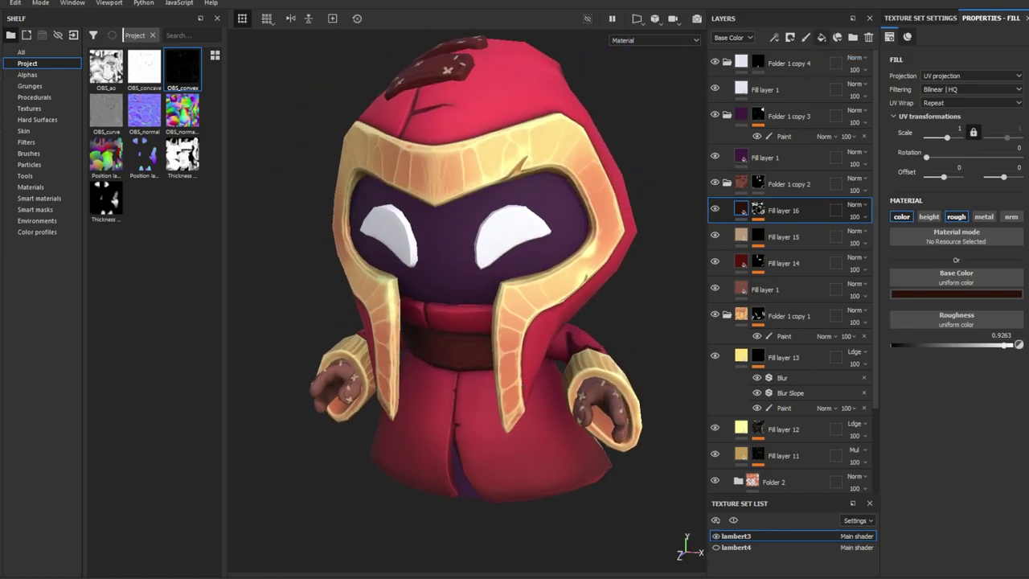
left_click(821, 37)
Fill Fill layer 17's black mask with Grunge Dirt Splats at balance about 0.2.
key("1")
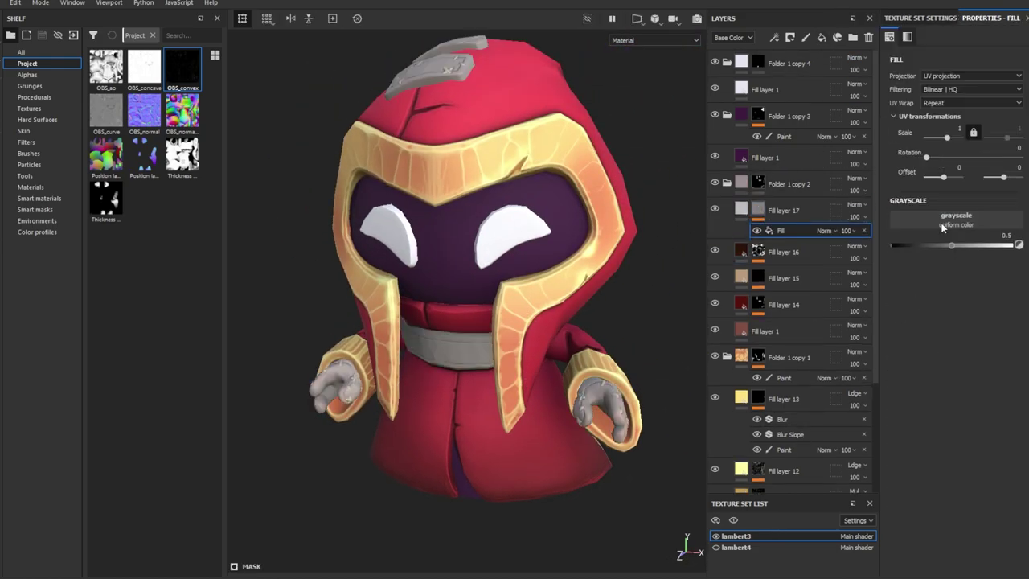
left_click(27, 74)
left_click(30, 86)
type("drt spl")
left_click_drag(106, 69, 907, 225)
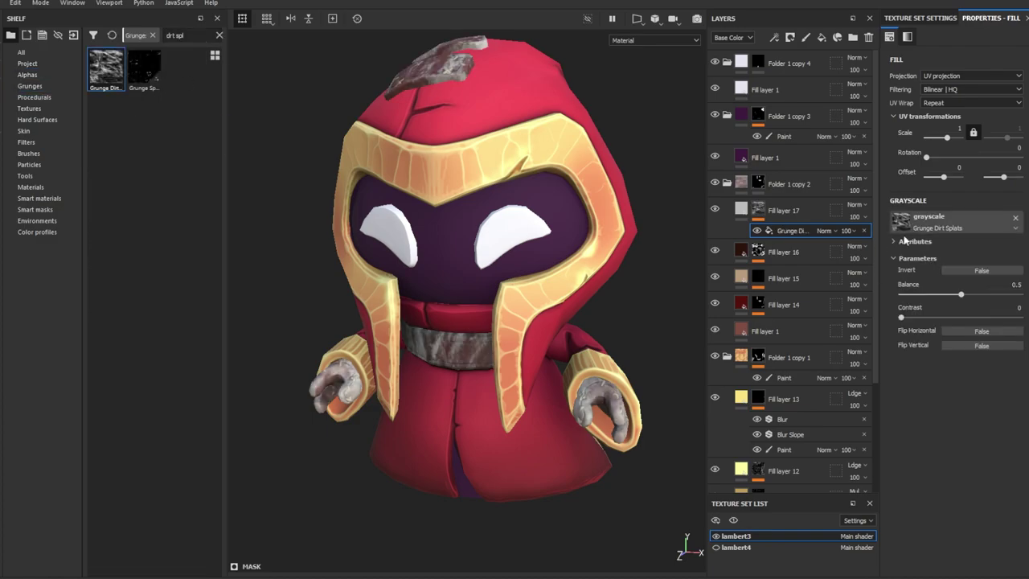
mouse_move(963, 296)
left_mouse_down()
mouse_move(926, 294)
mouse_move(919, 318)
left_mouse_up()
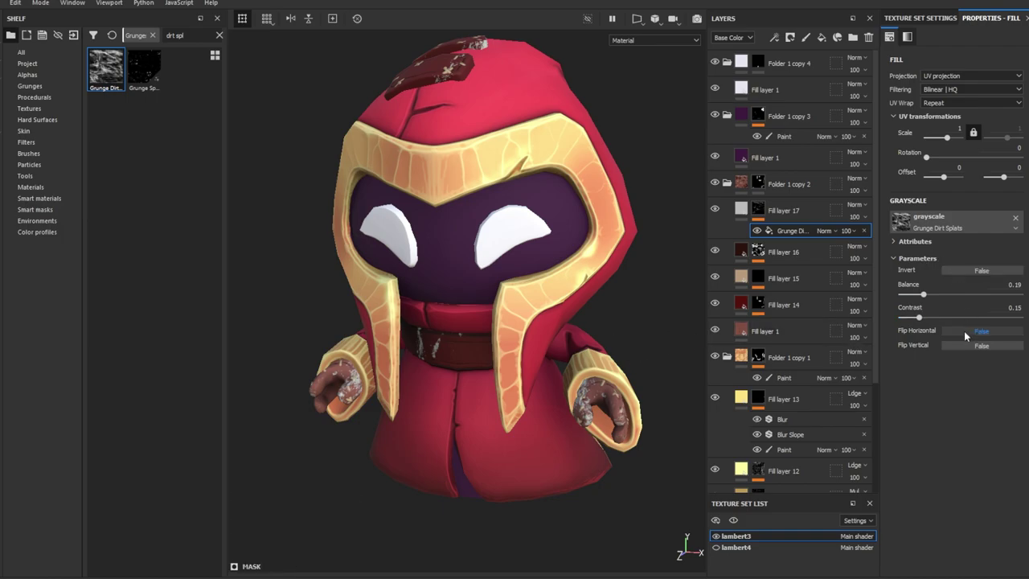
left_click_drag(659, 337, 490, 356, "alt")
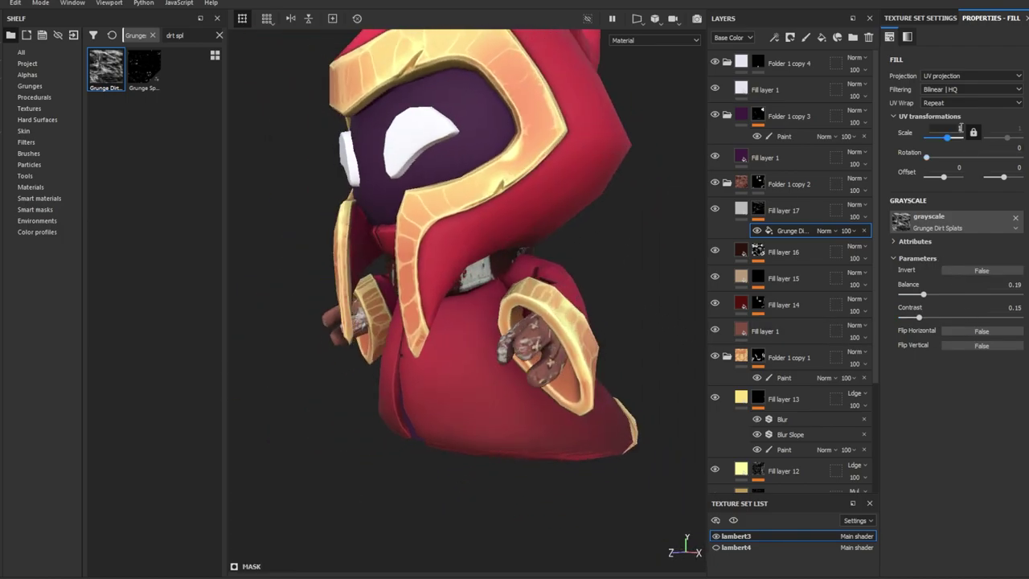
type("10.38")
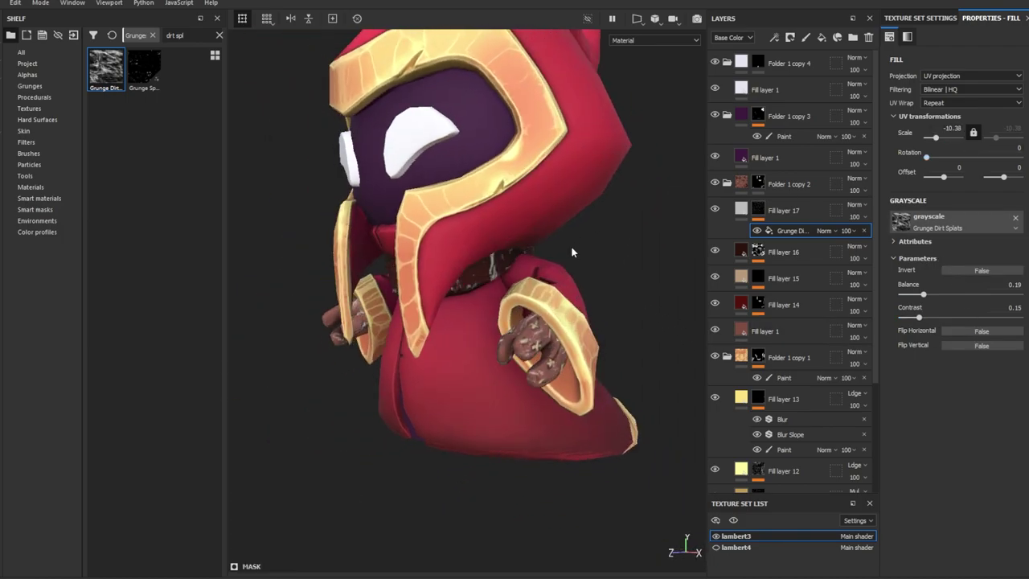
left_click_drag(571, 245, 391, 367, "alt")
Make Fill layer 17 dark red, roughness about 0.59, Overlay blend at 74 opacity.
left_click(792, 231)
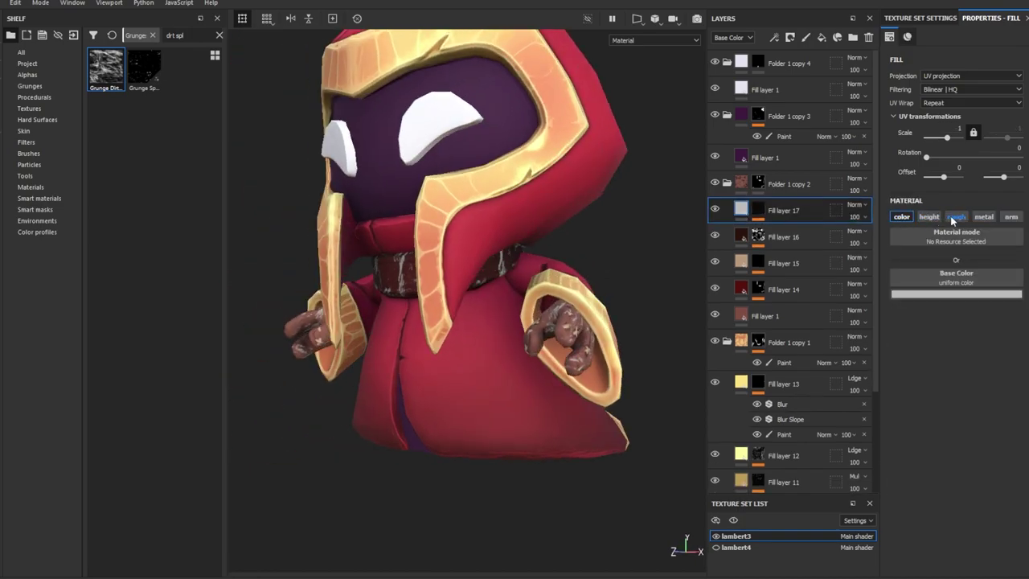
left_click_drag(964, 352, 962, 347)
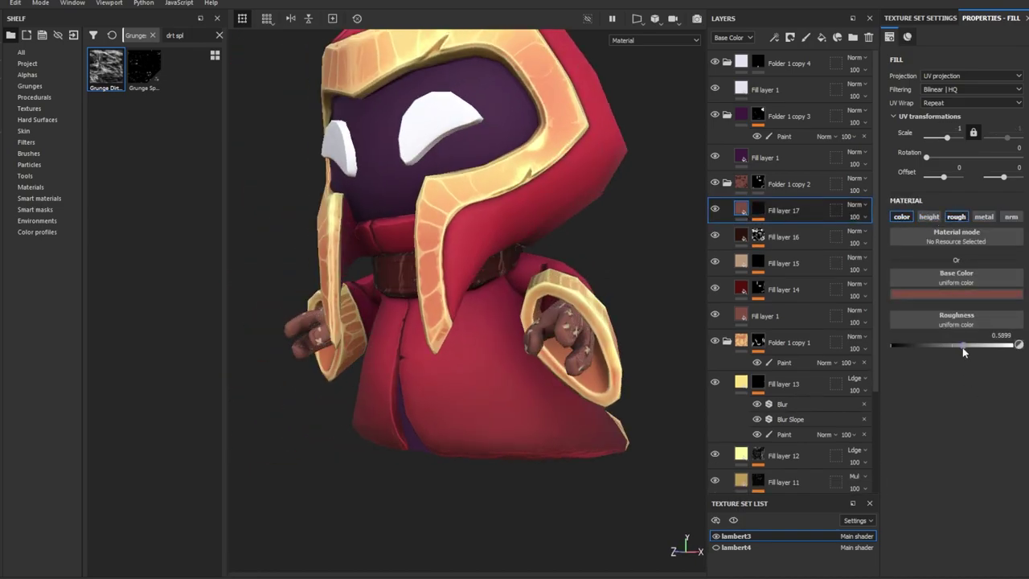
left_click(855, 205)
left_click(786, 384)
mouse_move(498, 334)
left_mouse_down("alt")
mouse_move(466, 236)
mouse_move(306, 284)
mouse_move(484, 455)
left_mouse_up("alt")
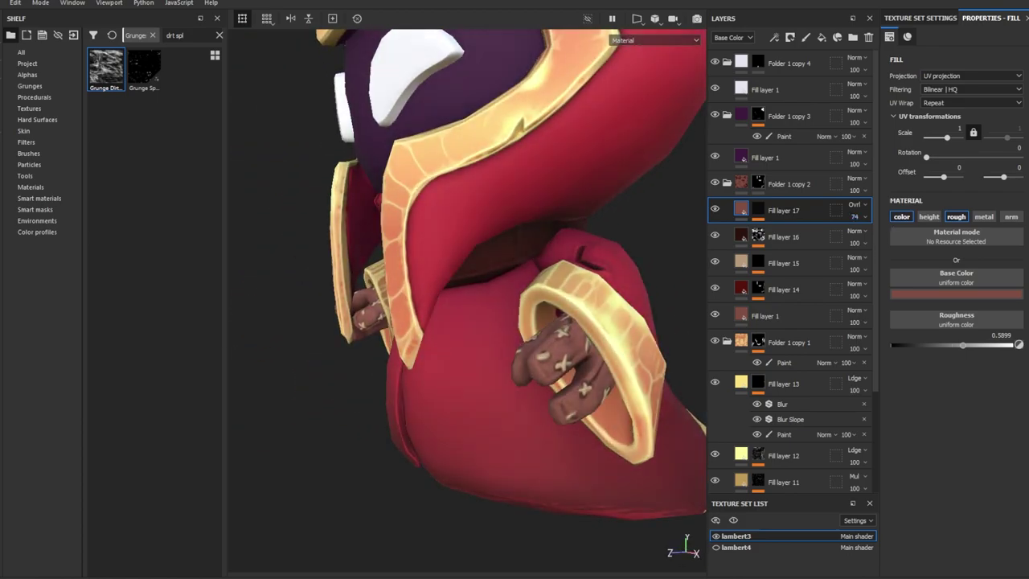
Add a Levels adjustment to Fill layer 18's convex-edge mask.
left_click(28, 63)
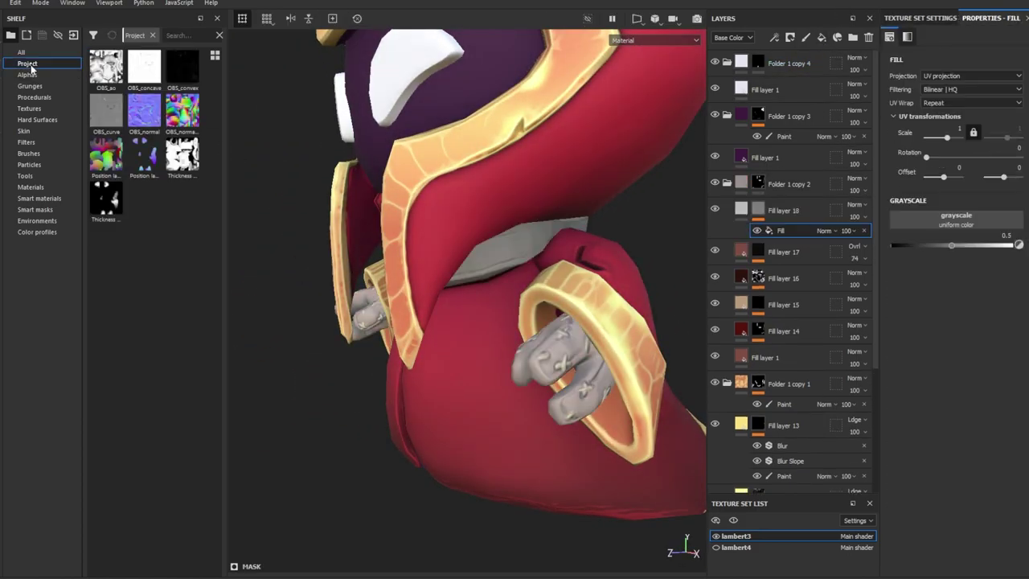
right_click(762, 209)
left_click(795, 249)
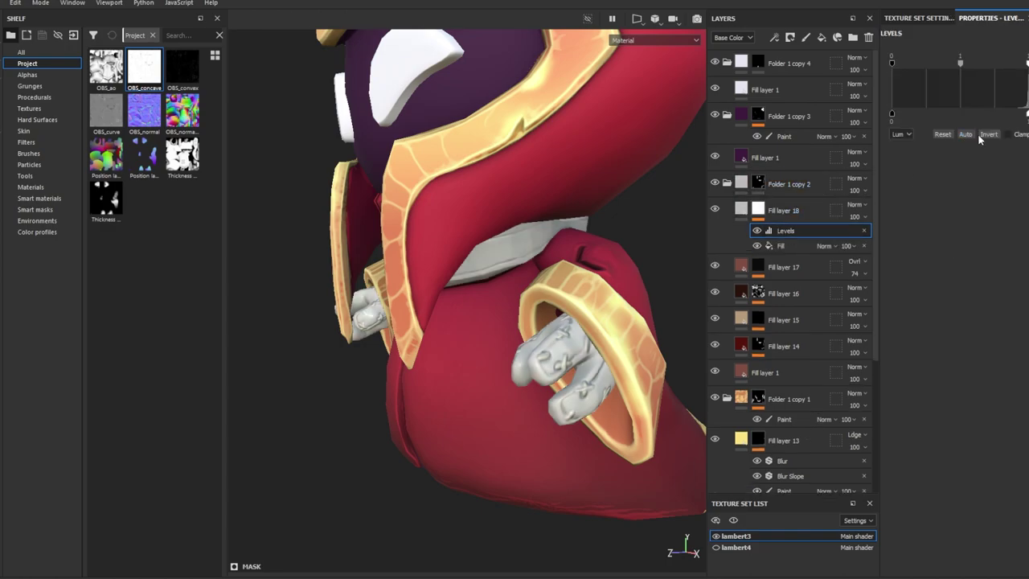
left_click(758, 210, "alt")
left_click(740, 210)
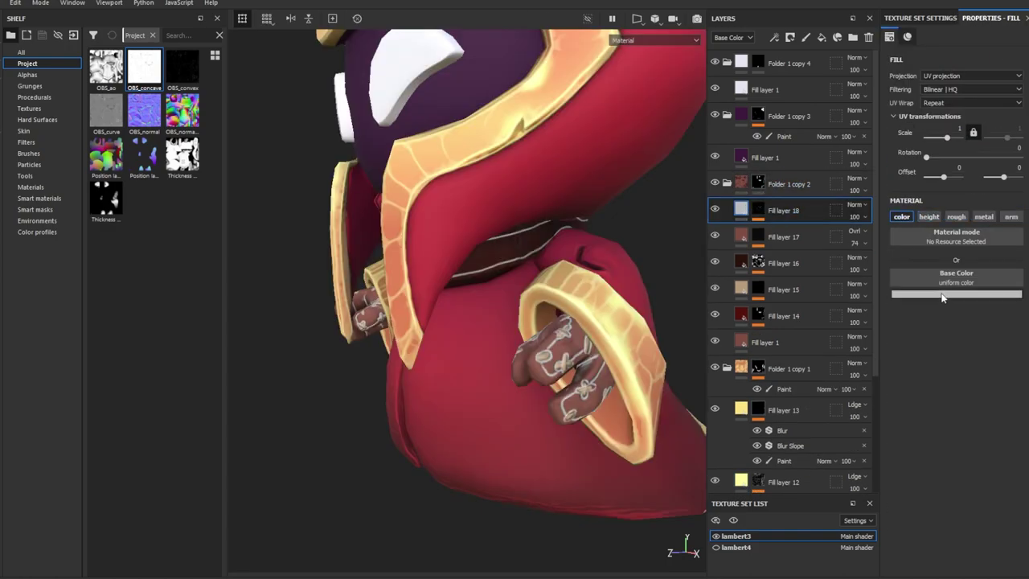
Add Fill layer 19 with a black mask filled by OBS_convex, brightened with Levels.
left_click(820, 37)
left_click(771, 208)
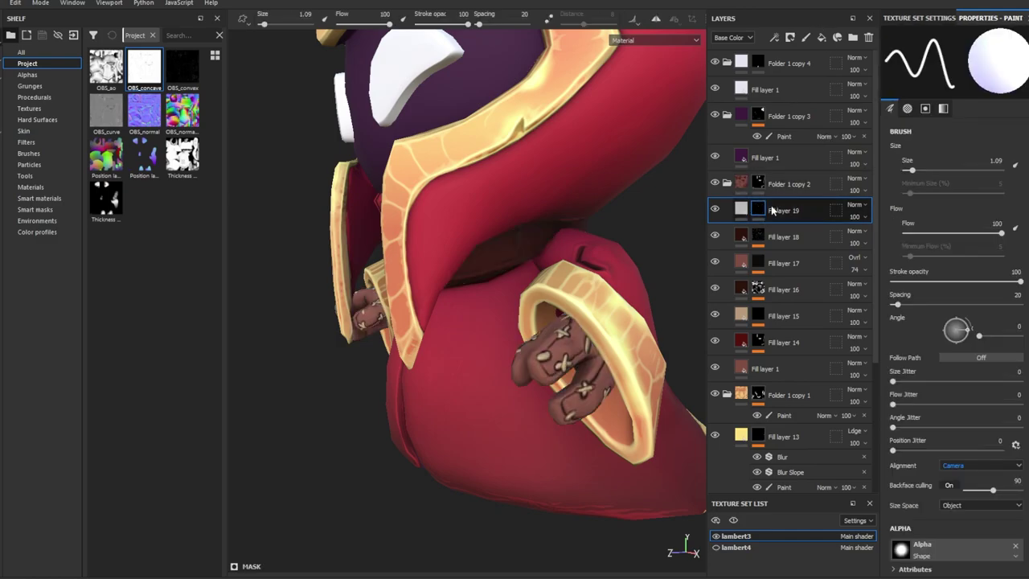
left_click_drag(182, 68, 900, 219)
left_click(778, 232, "alt")
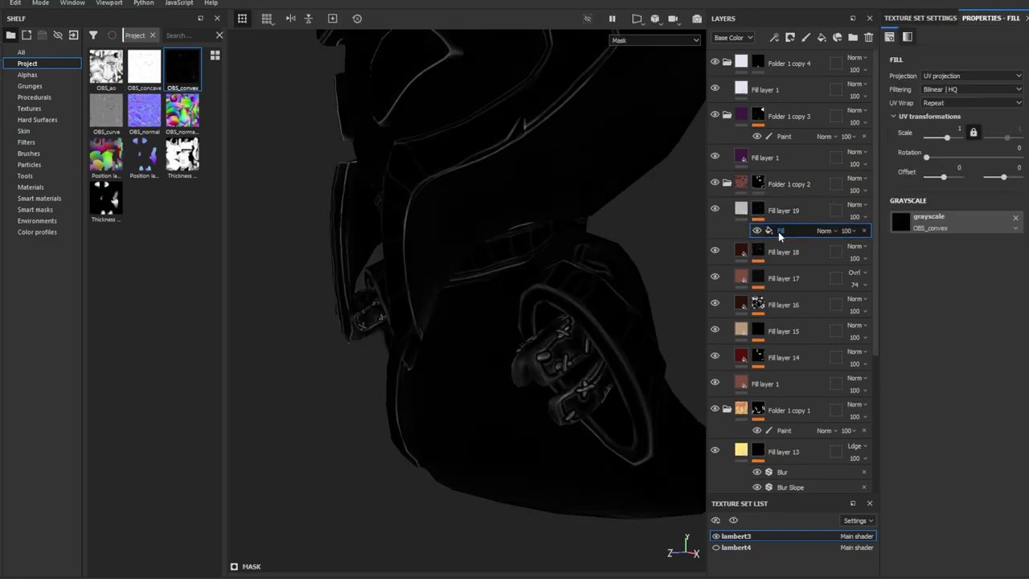
mouse_move(958, 63)
left_mouse_down()
mouse_move(894, 70)
mouse_move(912, 67)
left_mouse_up()
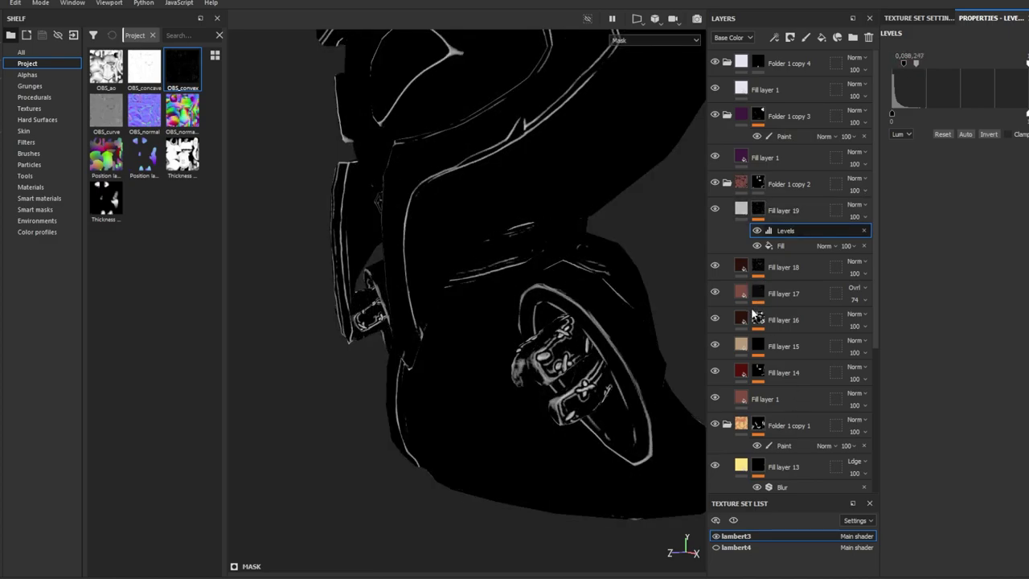
left_click(758, 345)
left_click(775, 230)
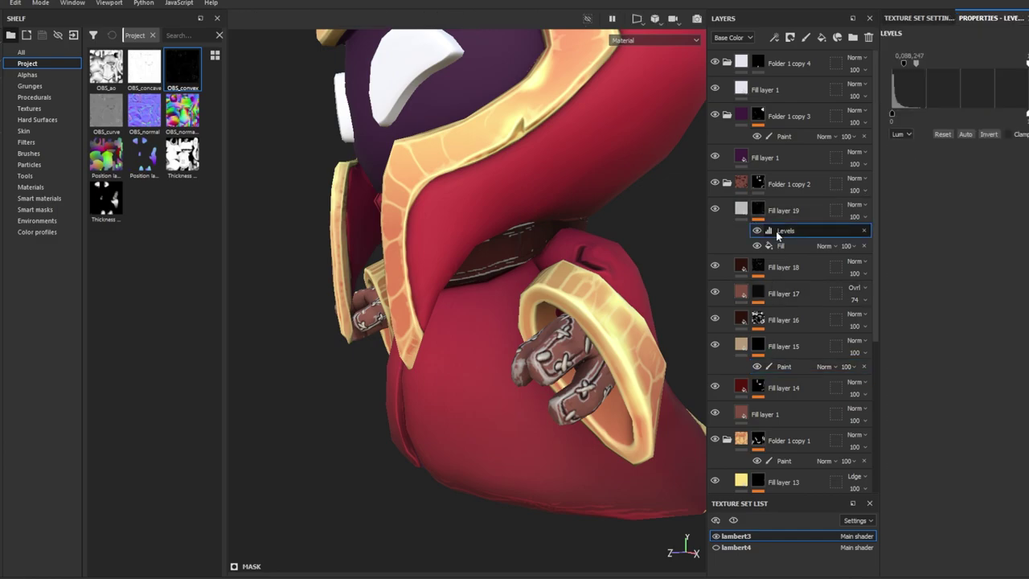
key("Delete")
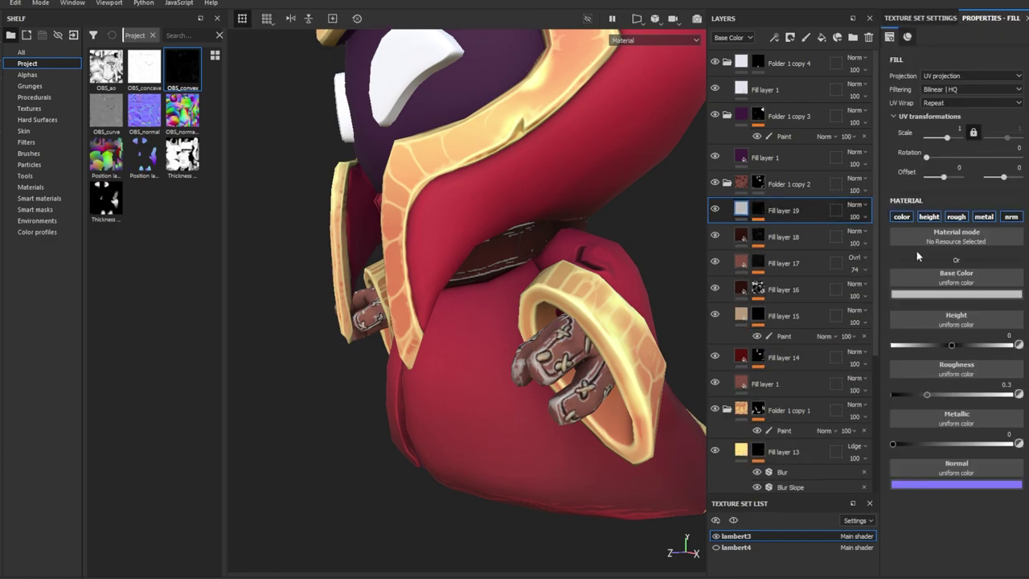
Turn off height, metal and normal channels and give Fill layer 19 higher roughness.
left_click(928, 216)
left_click(984, 217)
left_click(1010, 216)
left_click_drag(927, 346, 969, 349)
left_click_drag(492, 327, 579, 330, "alt")
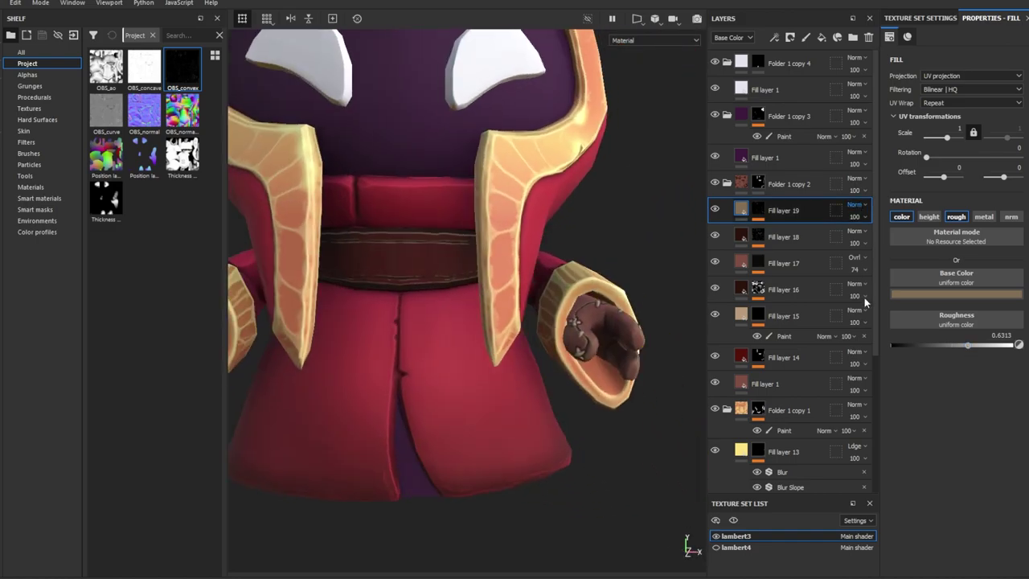
scroll(855, 209, "down", 8)
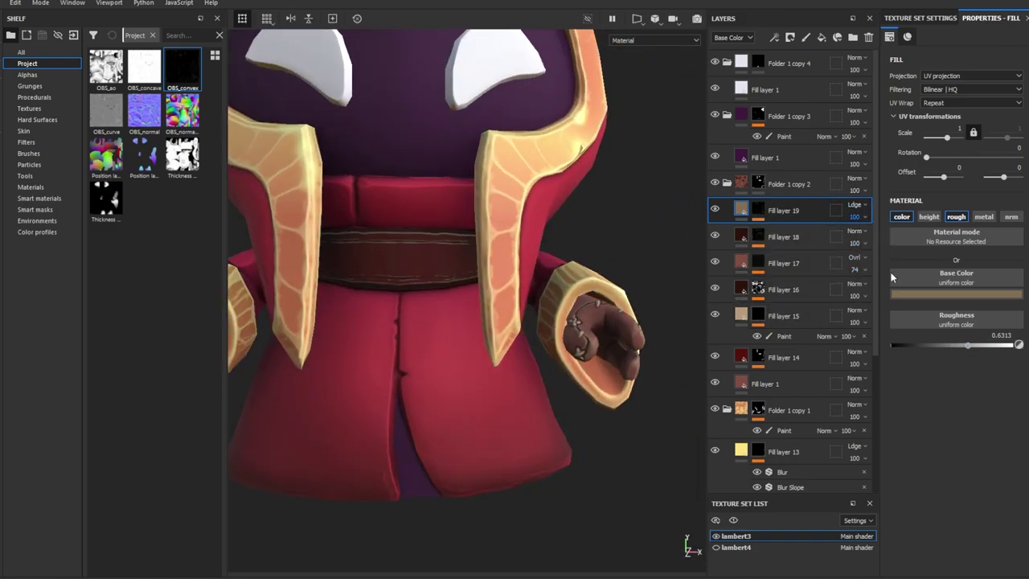
left_click(820, 37)
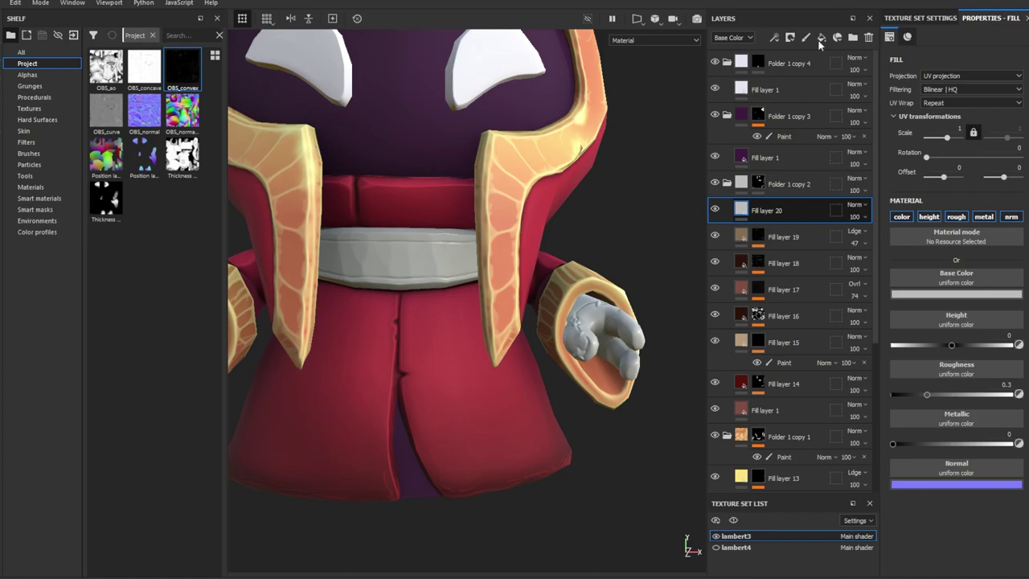
Mask Fill layer 20 with OBS_convex plus Levels and subtract the arms with polygon fill.
left_click(786, 231)
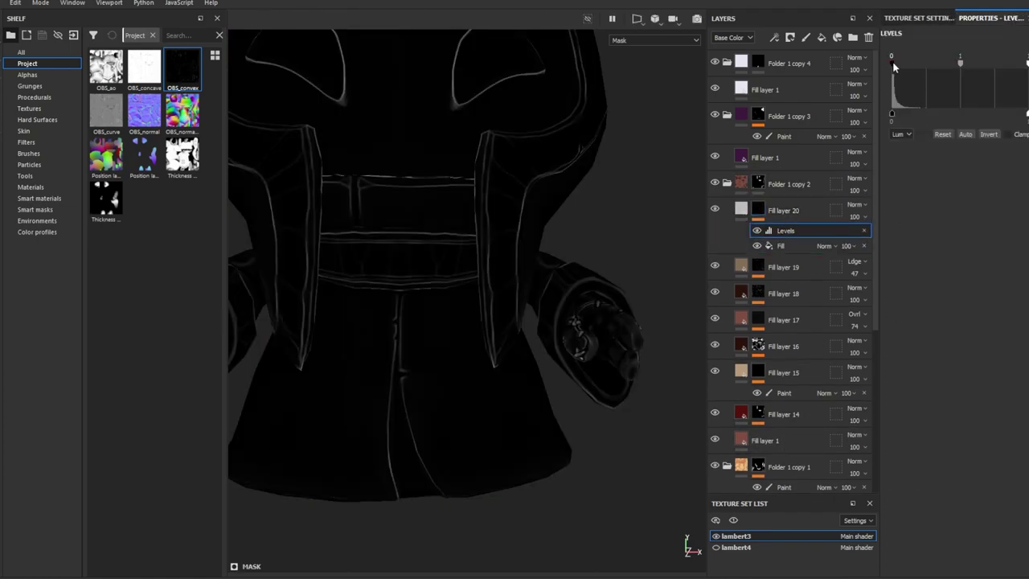
left_click_drag(892, 62, 906, 62)
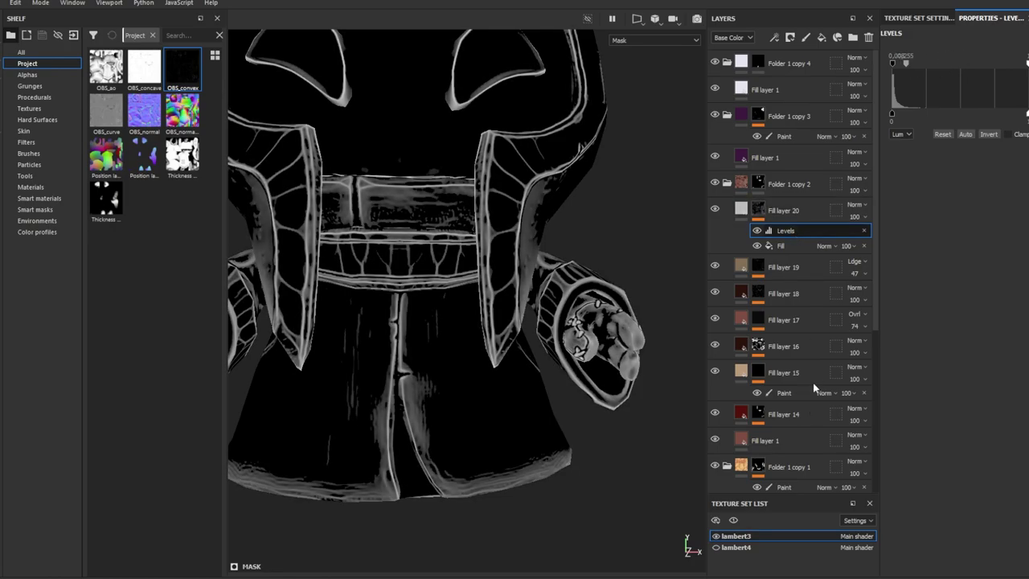
key("4")
left_click(957, 37)
left_click(630, 326)
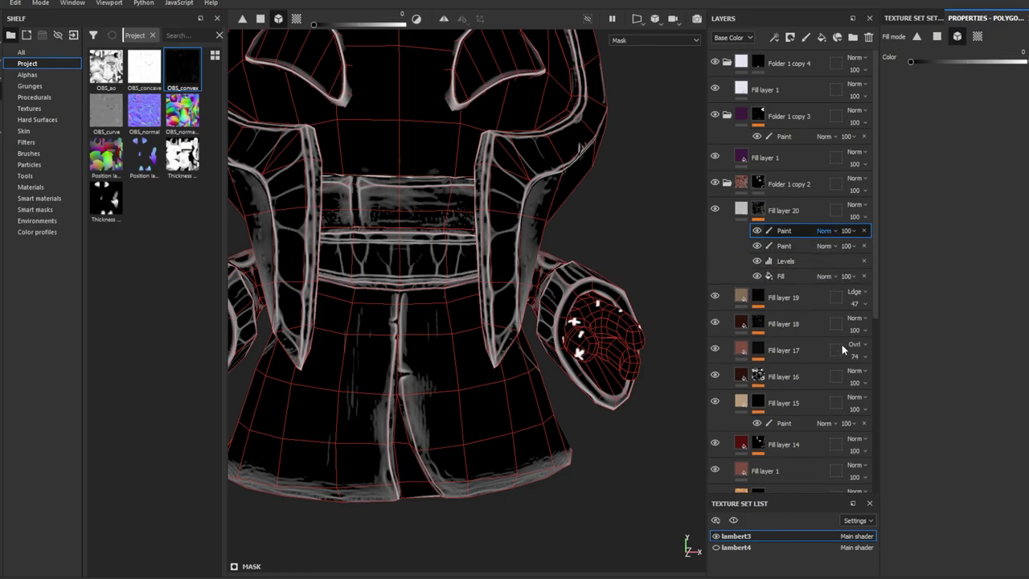
mouse_move(581, 240)
left_mouse_down("alt")
mouse_move(565, 432)
mouse_move(536, 294)
left_mouse_up("alt")
Make Fill layer 20 red Linear Dodge at 47, raise Fill layer 19 to 70, add Fill layer 21.
left_click(775, 209)
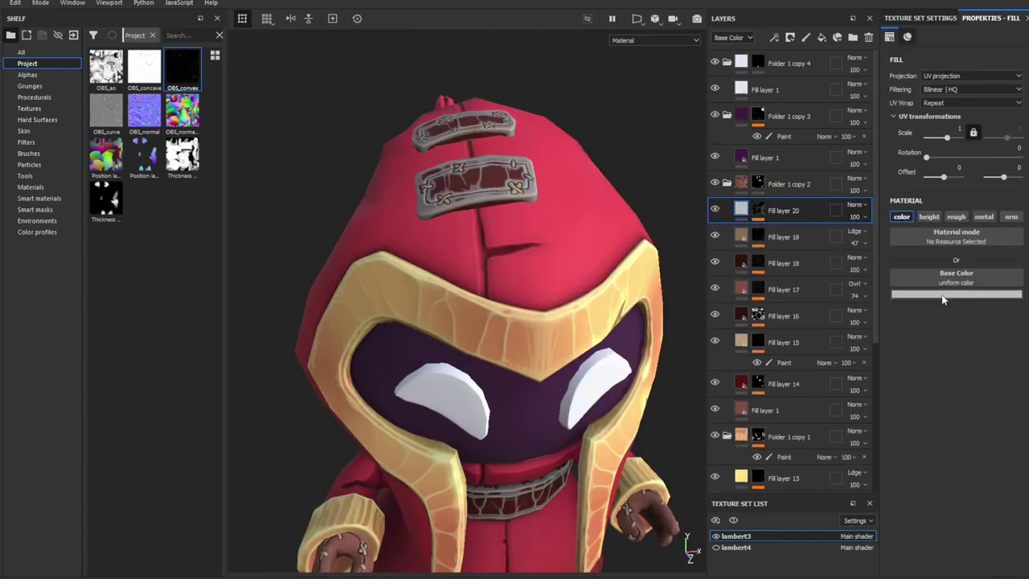
key("ctrl+z")
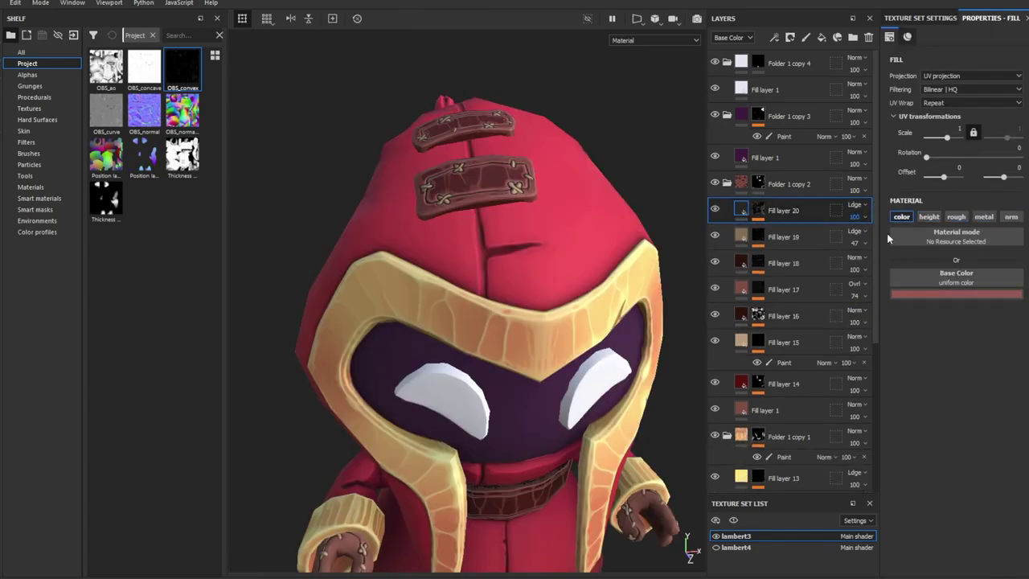
scroll(548, 315, "down", 2)
scroll(549, 315, "down", 4)
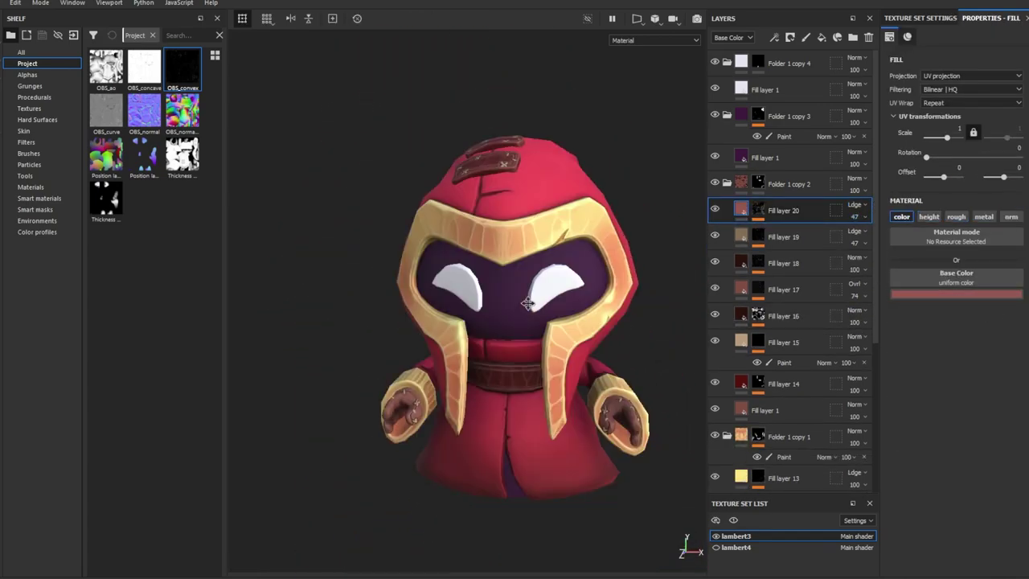
mouse_move(549, 315)
left_mouse_down("alt")
mouse_move(447, 356)
mouse_move(585, 386)
mouse_move(638, 429)
mouse_move(562, 402)
left_mouse_up("alt")
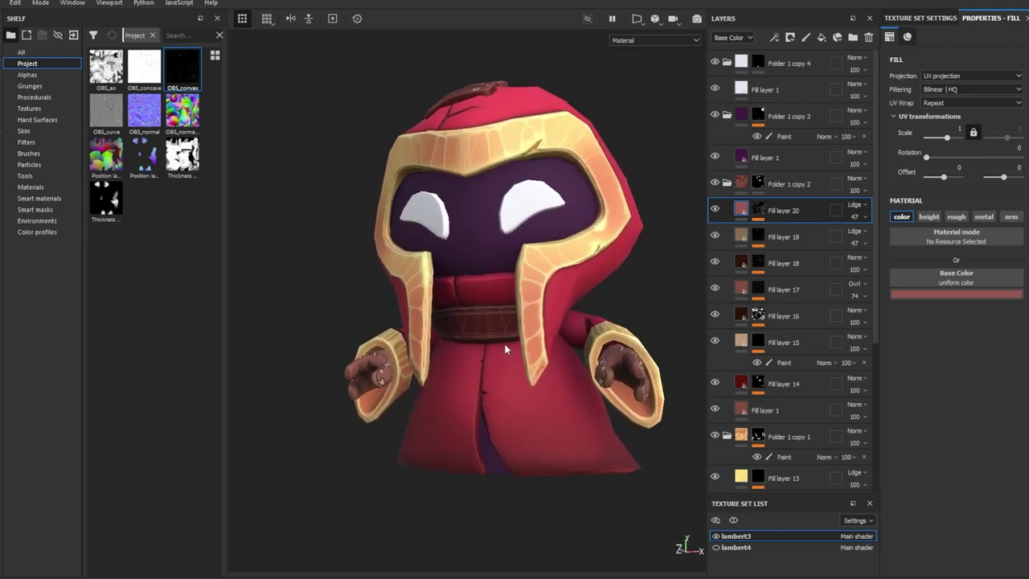
scroll(533, 413, "up", 5)
scroll(589, 366, "up", 2)
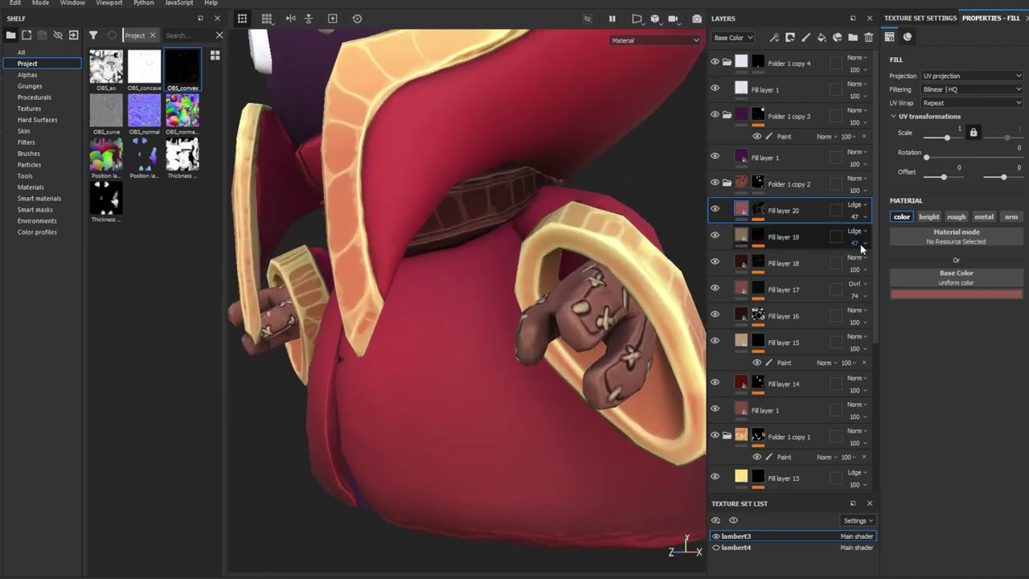
scroll(574, 332, "down", 4)
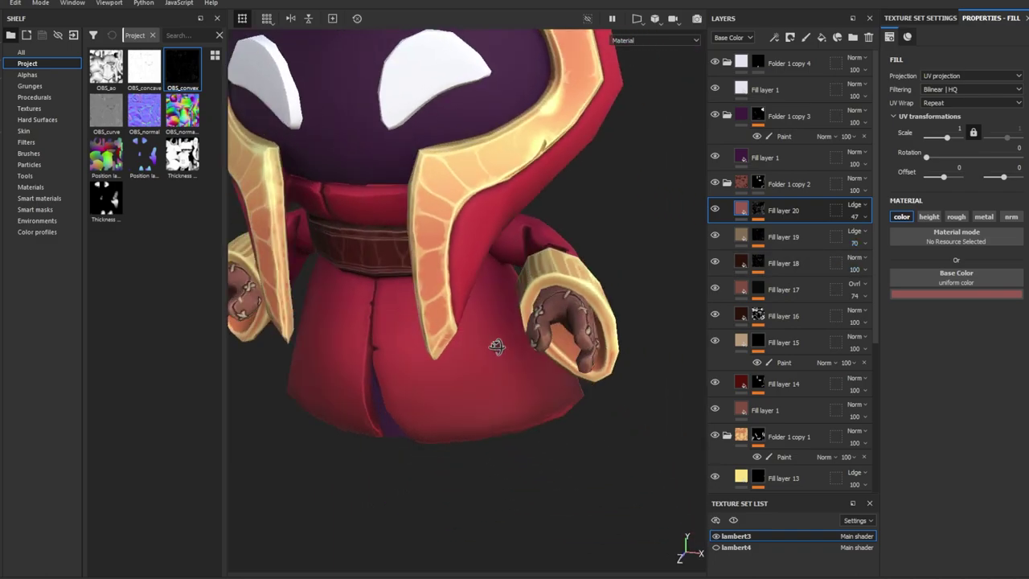
mouse_move(496, 345)
left_mouse_down("alt")
mouse_move(572, 353)
mouse_move(472, 272)
mouse_move(428, 252)
left_mouse_up("alt")
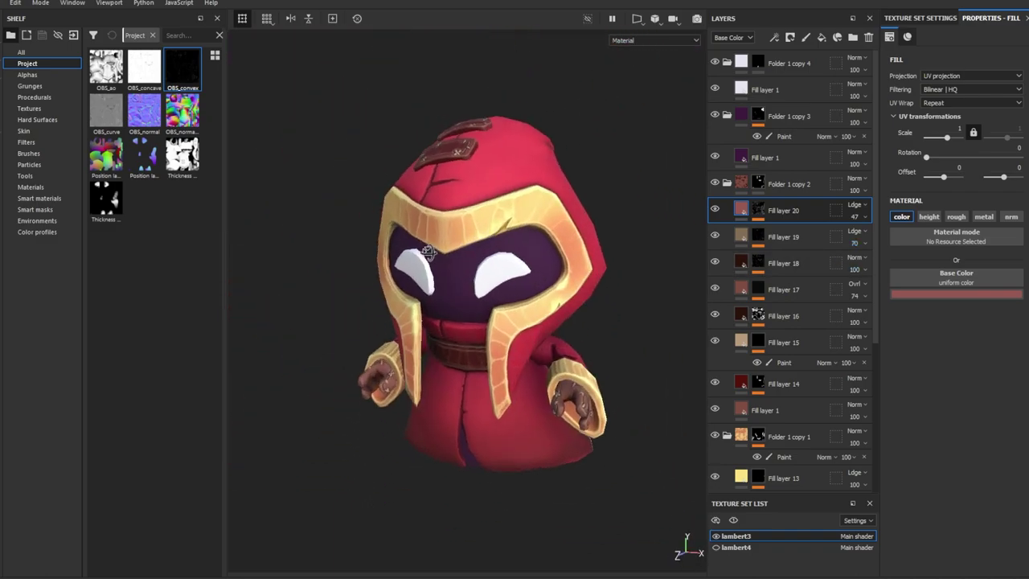
left_click(820, 37)
double_click(763, 158)
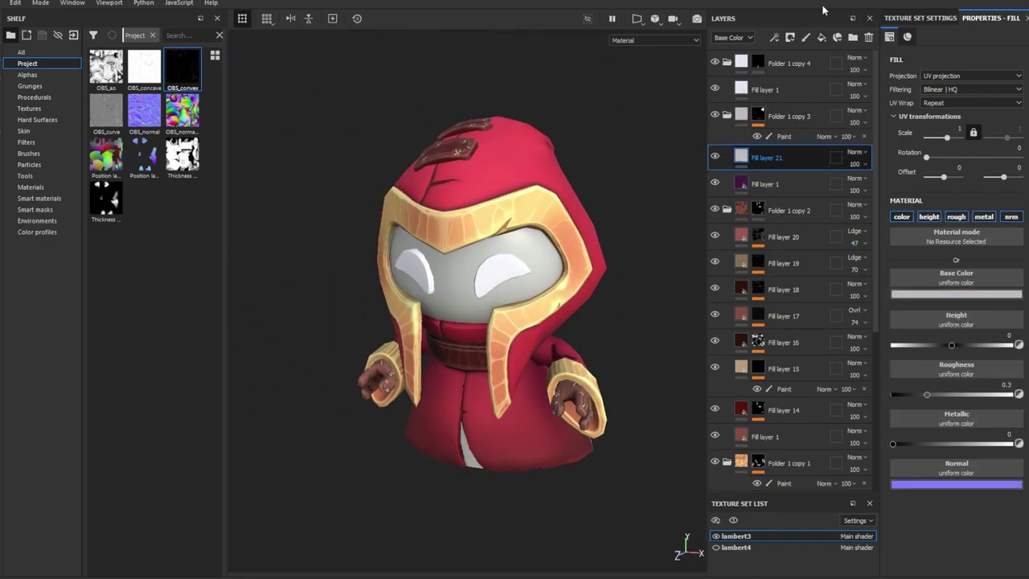
Give Fill layer 21 a black mask with an Ambient Occlusion generator at contrast about 0.3.
right_click(758, 157)
left_click(807, 372)
left_click(953, 55)
left_click(702, 207)
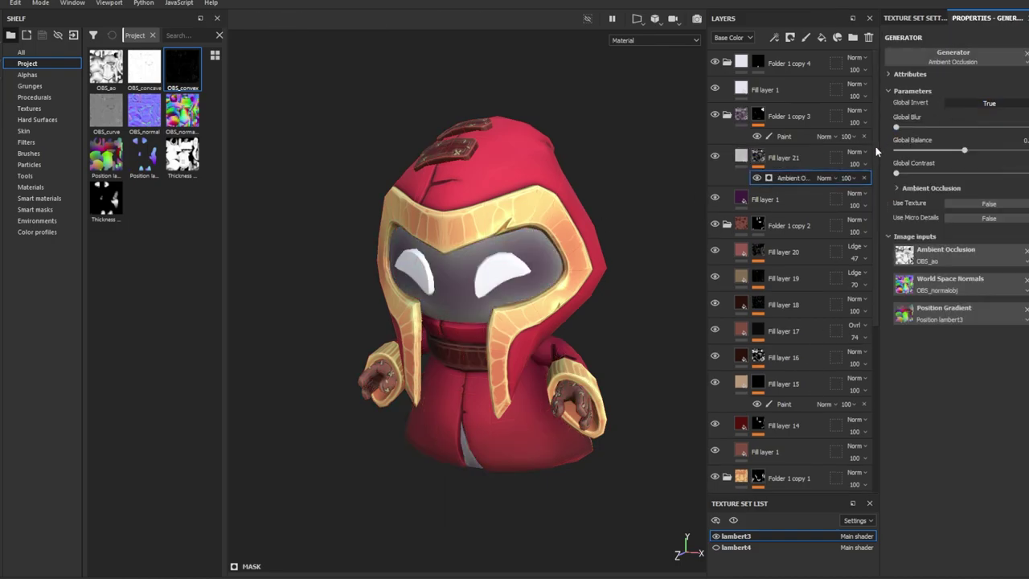
left_click_drag(963, 149, 969, 150)
left_click_drag(896, 173, 943, 173)
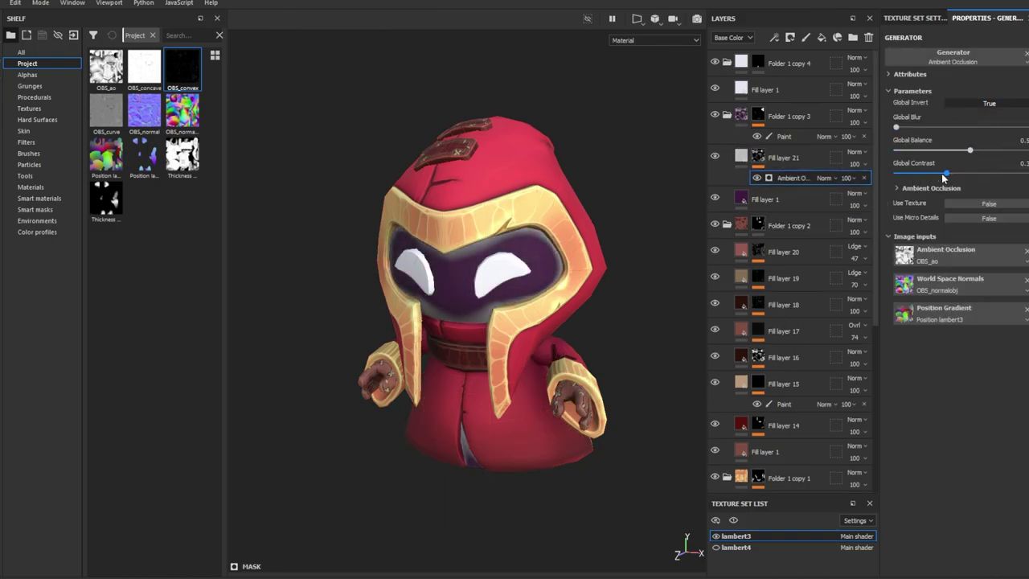
left_click(740, 157)
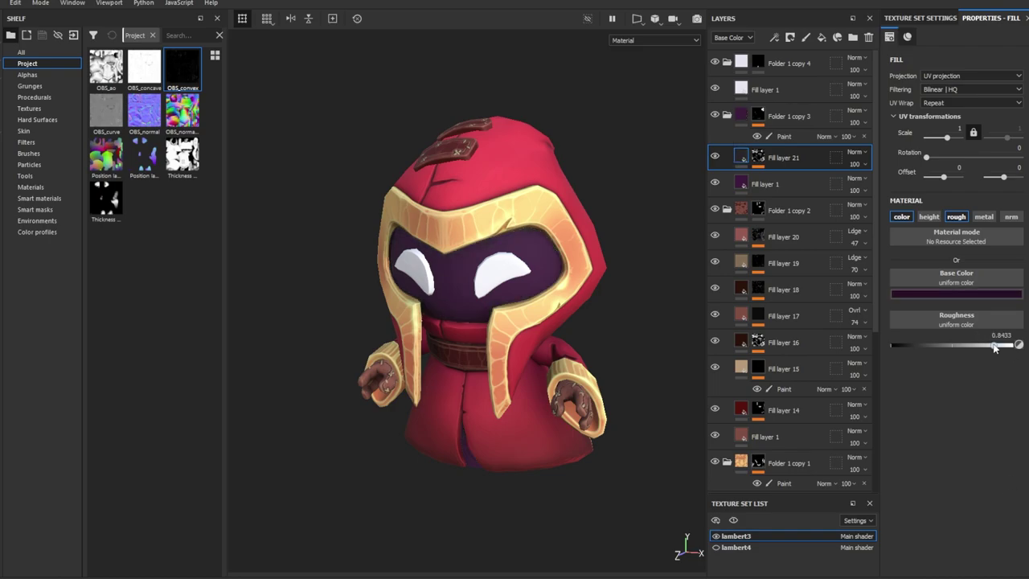
key("f")
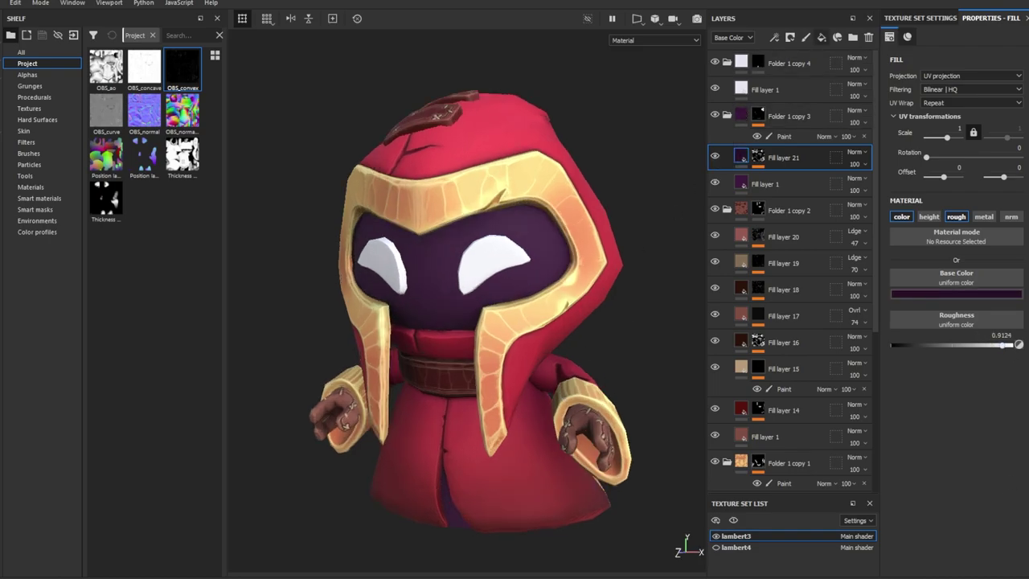
Add Fill layer 22 with a Light generator mask, glossiness about 0.9, purple Linear Dodge at 80.
left_click(820, 37)
left_click(836, 37)
left_click(774, 37)
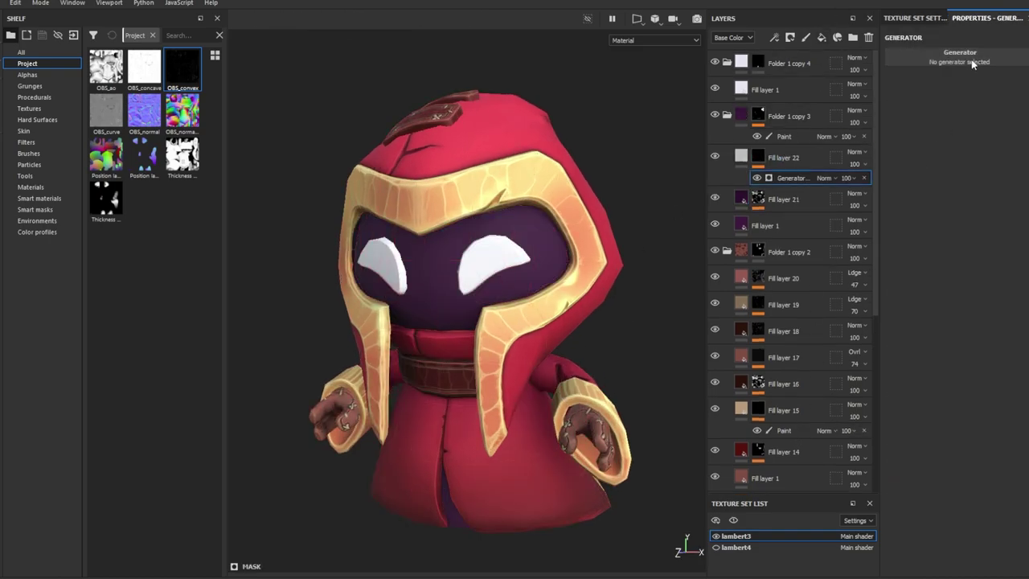
left_click(953, 56)
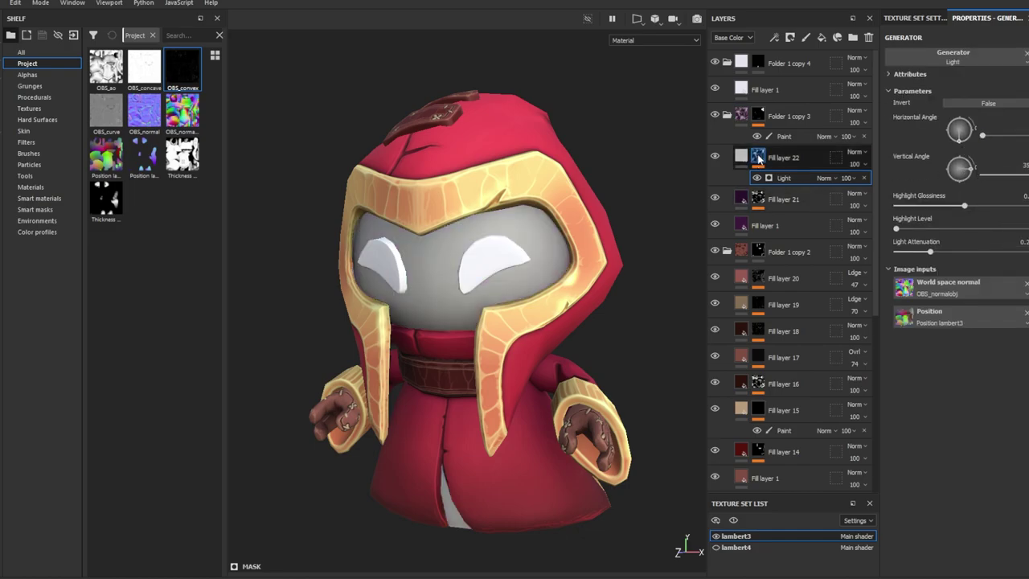
left_click(769, 178, "alt")
left_click_drag(964, 206, 1022, 206)
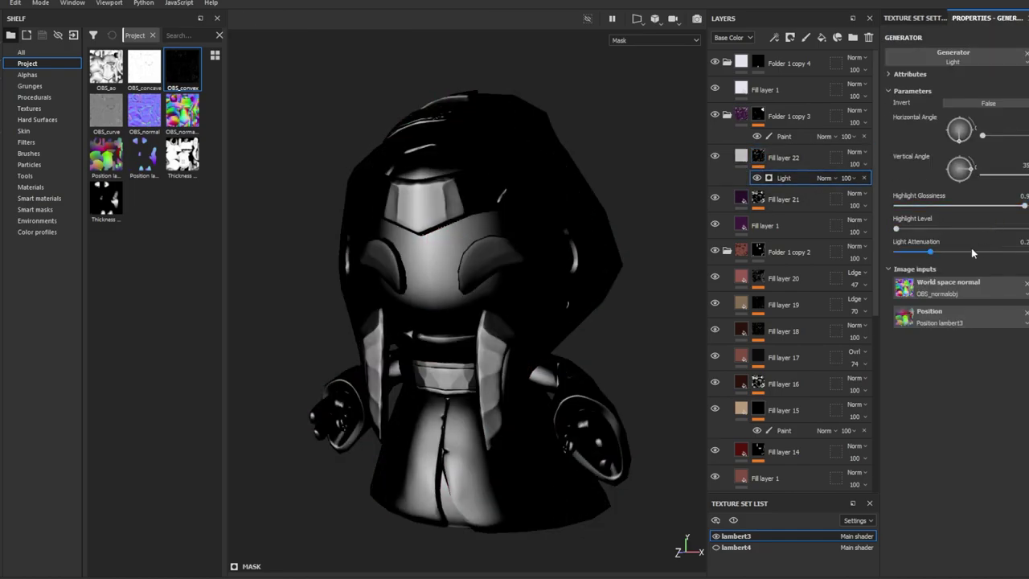
left_click_drag(972, 251, 977, 252)
left_click(868, 158)
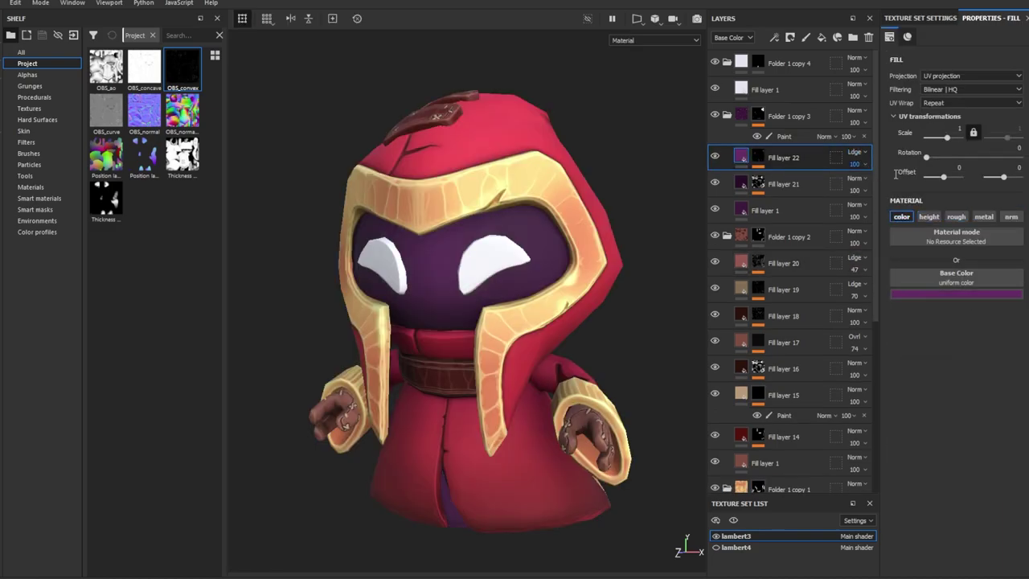
left_click_drag(560, 374, 579, 354, "alt")
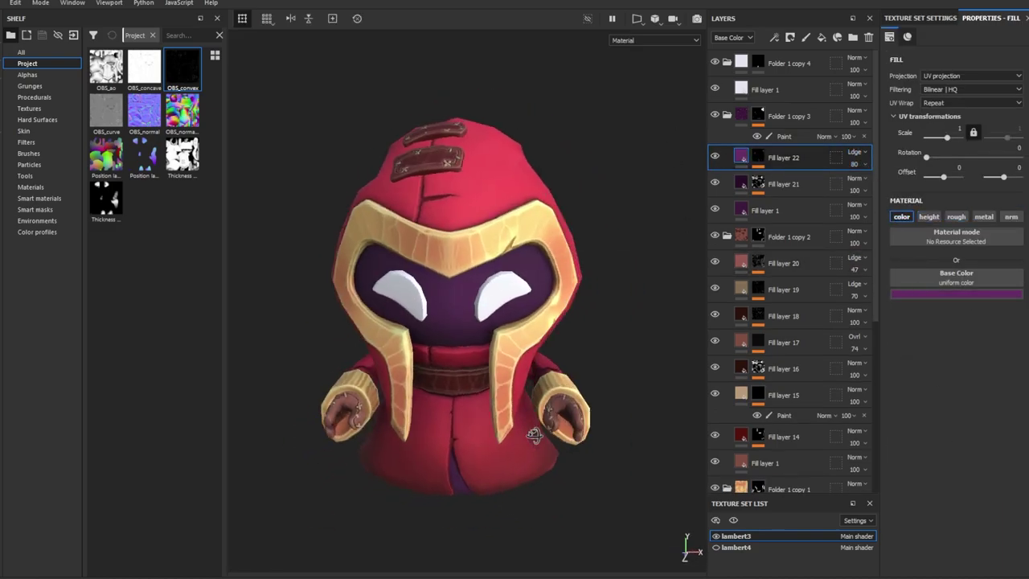
left_click(806, 38)
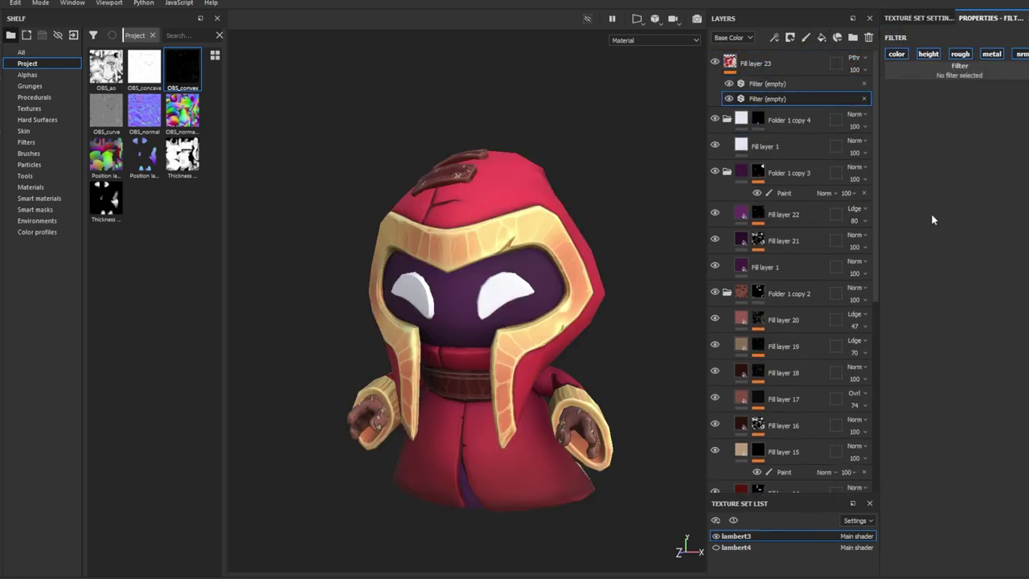
Set the top filter to Sharpen with higher intensity and raise Color Correct shadow contrast.
left_click(930, 213)
left_click_drag(927, 125, 1011, 131)
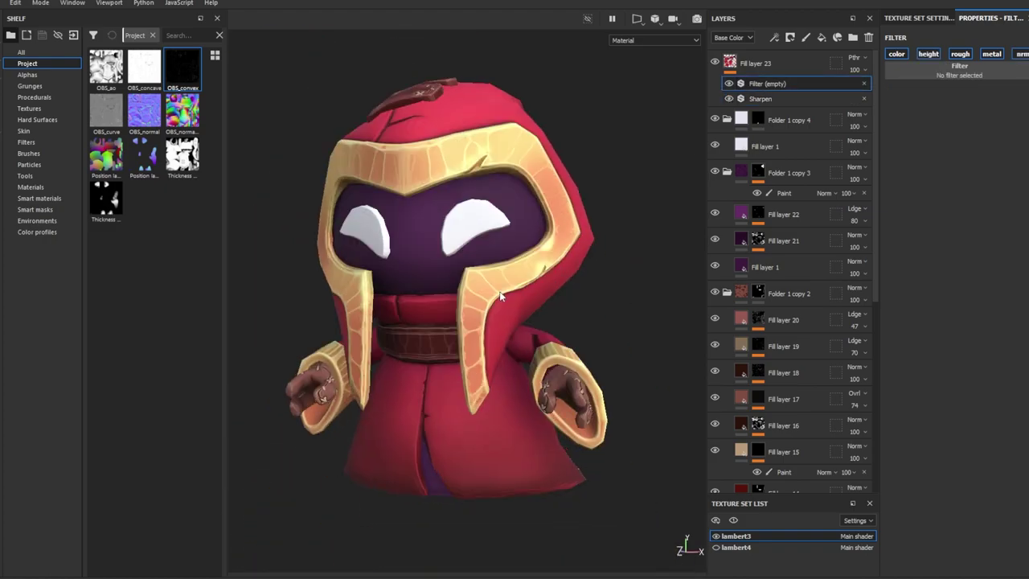
left_click(914, 117)
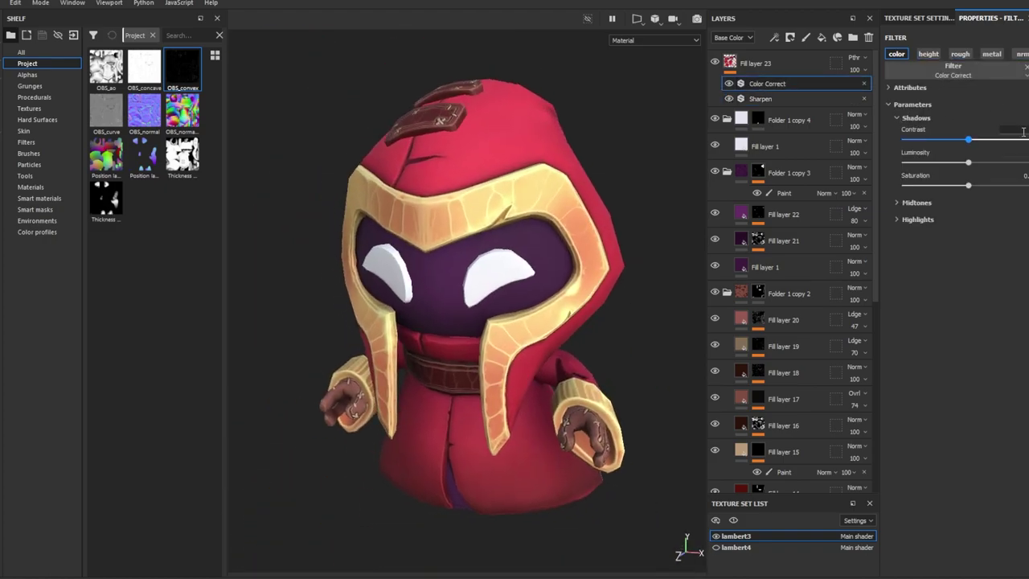
left_click_drag(1022, 131, 1028, 130)
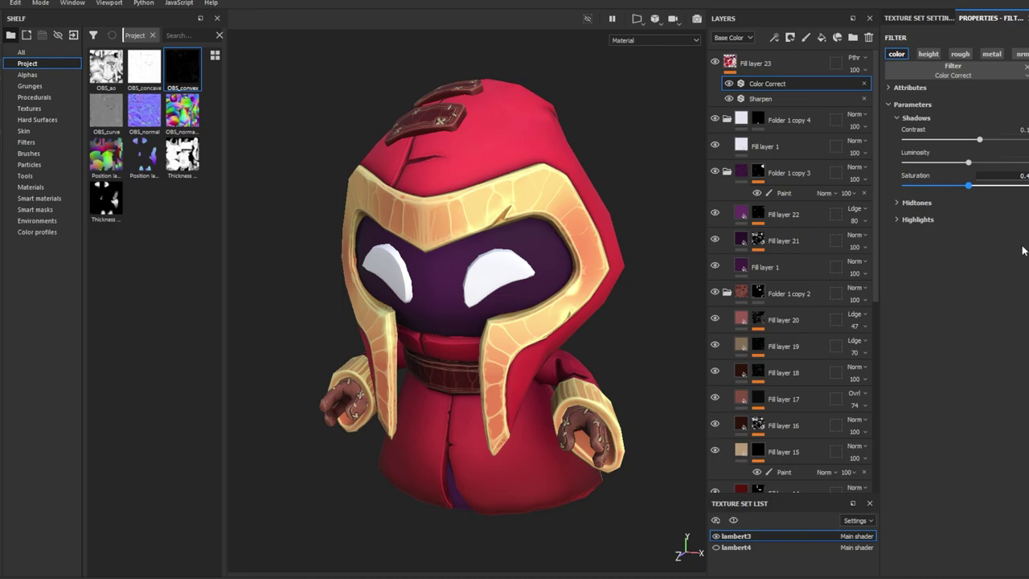
mouse_move(420, 367)
left_mouse_down("alt")
mouse_move(651, 409)
mouse_move(531, 460)
mouse_move(533, 415)
left_mouse_up("alt")
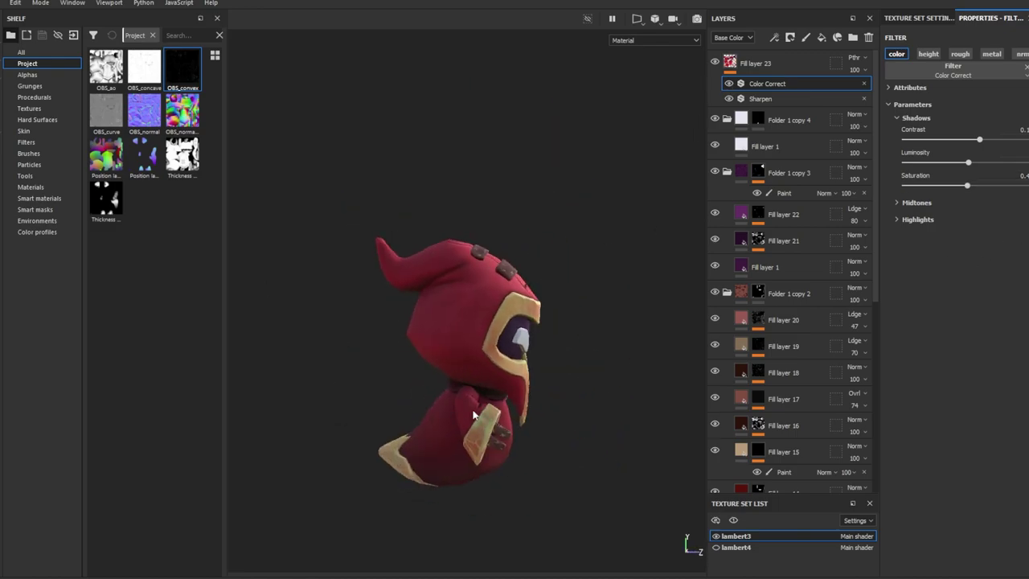
Show and select the lambert4 staff texture set, then duplicate Folder 1 into Folder 1 copy 1.
left_click(715, 546)
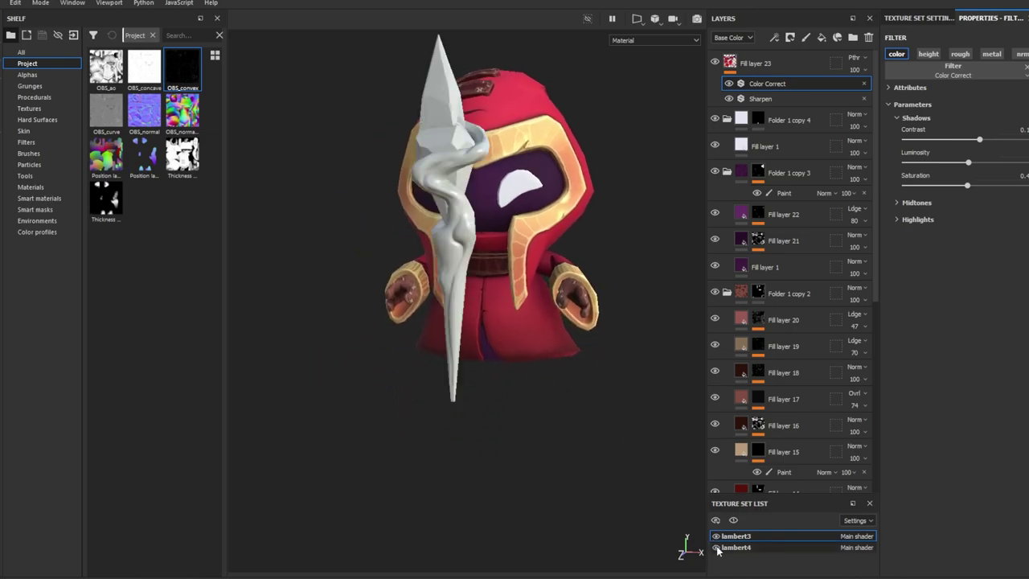
mouse_move(563, 450)
left_mouse_down("alt")
mouse_move(464, 436)
mouse_move(493, 474)
mouse_move(565, 415)
left_mouse_up("alt")
left_click(735, 546)
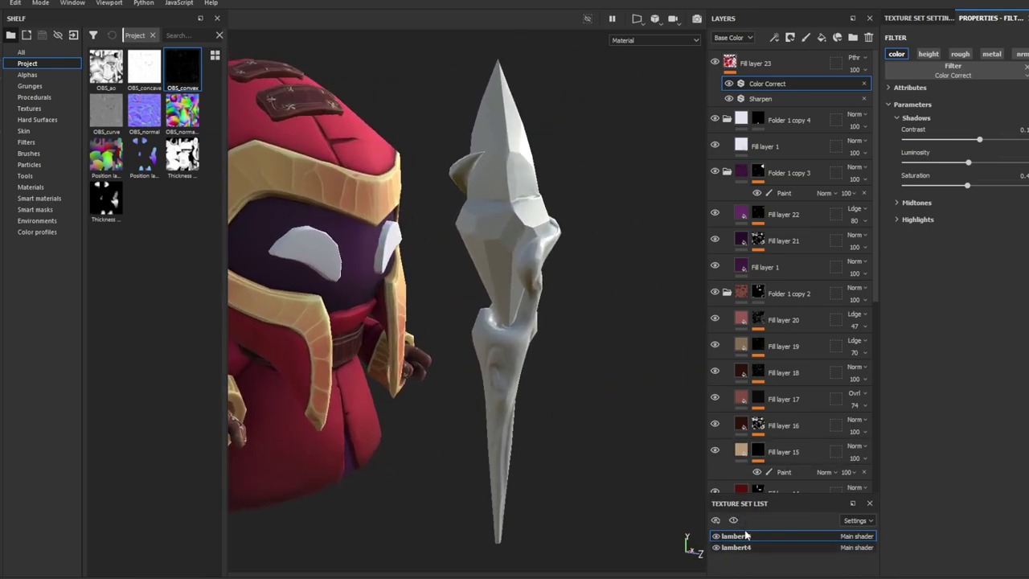
left_click(852, 38)
left_click(821, 38)
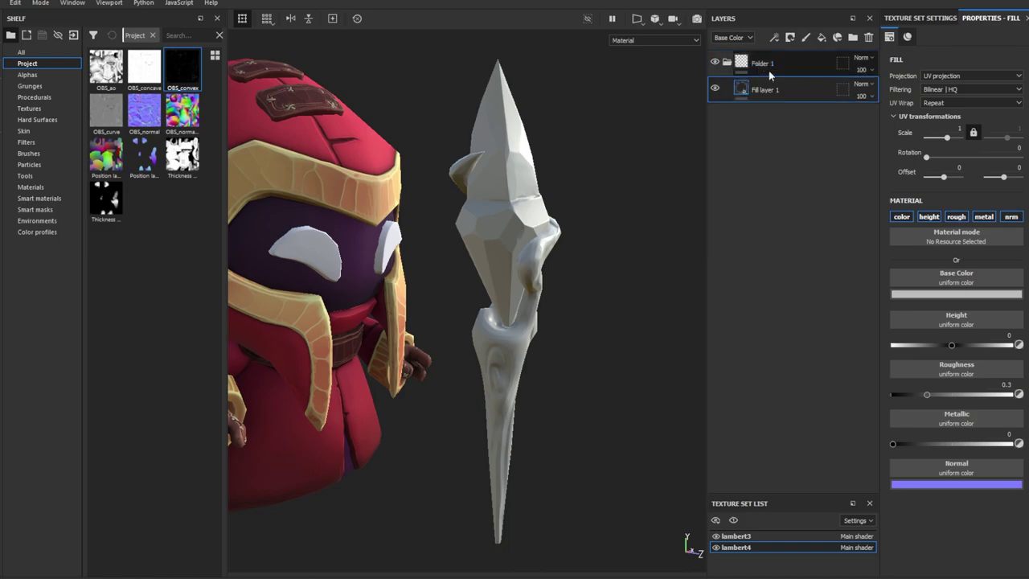
key("ctrl+d")
left_click(757, 63, "alt")
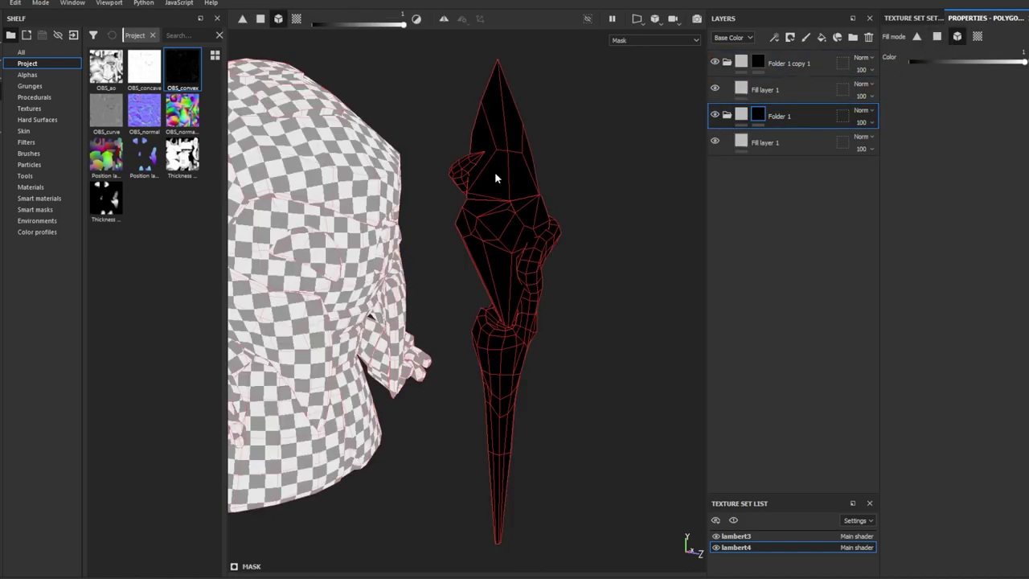
left_click(749, 142)
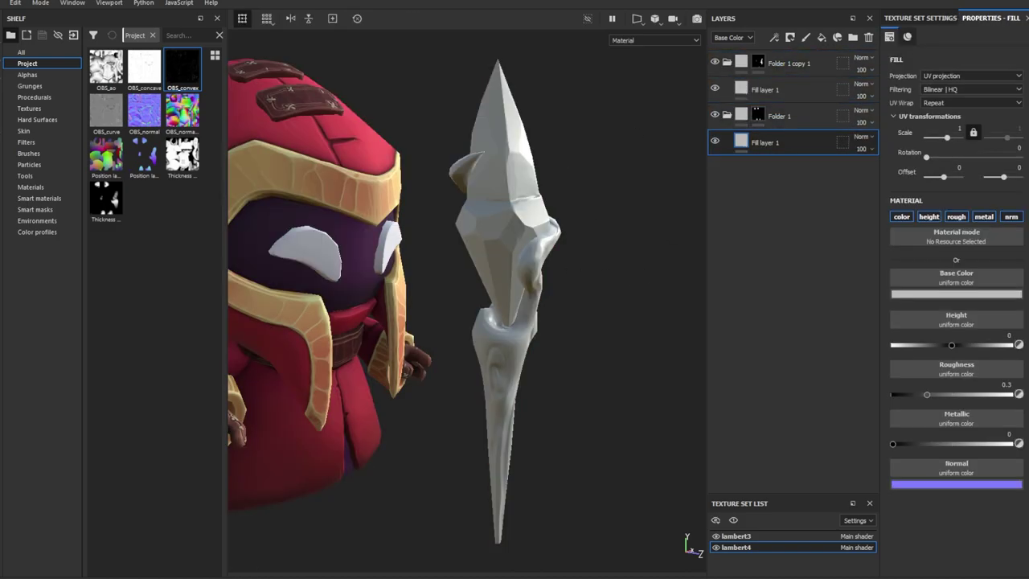
Make the staff's crystal red at roughness about 0.24 with a dark red emissive glow.
left_click(920, 18)
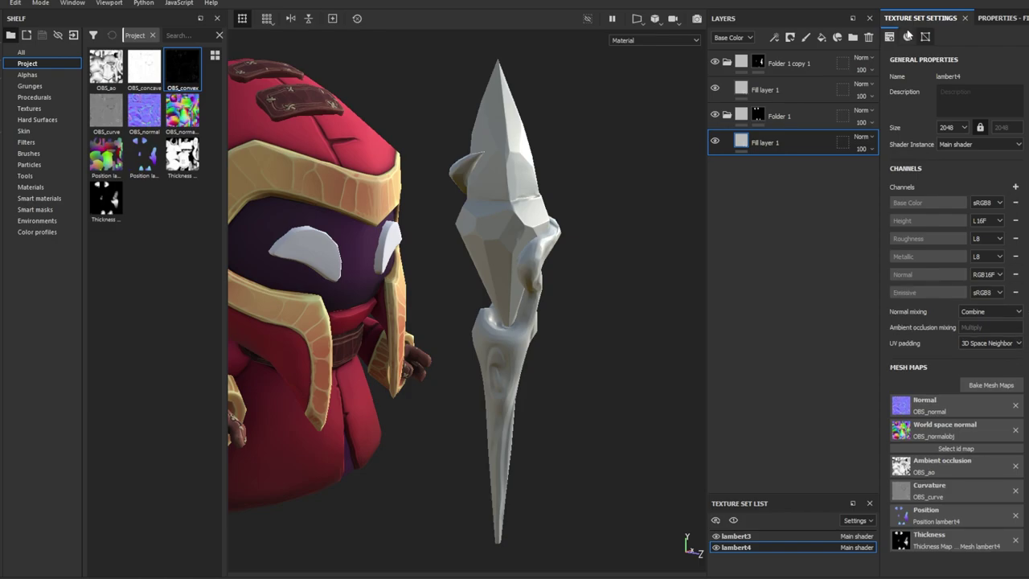
left_click(990, 17)
scroll(986, 247, "down", 2)
left_click(986, 247)
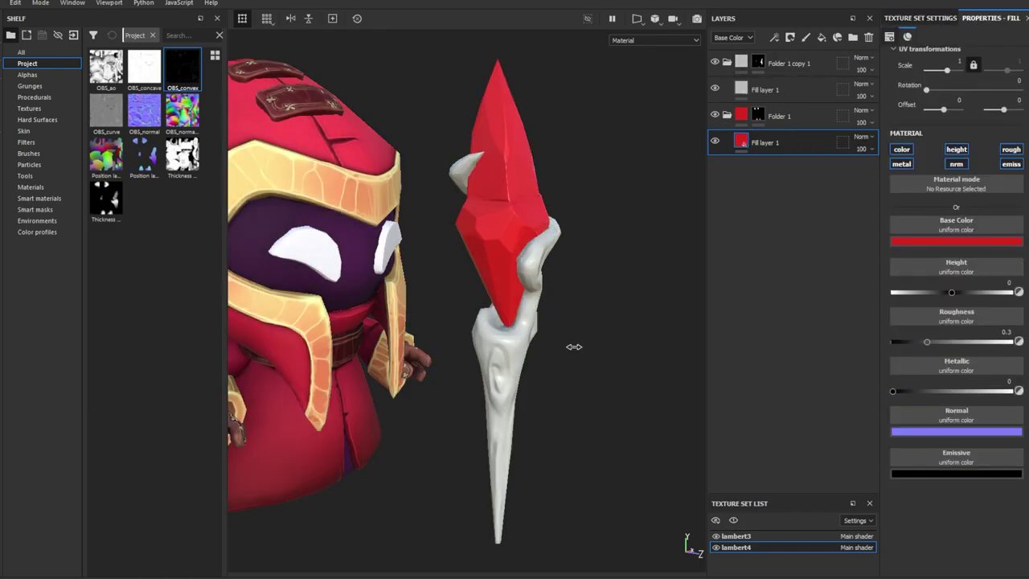
left_click_drag(569, 344, 567, 423, "alt")
left_click_drag(927, 342, 921, 343)
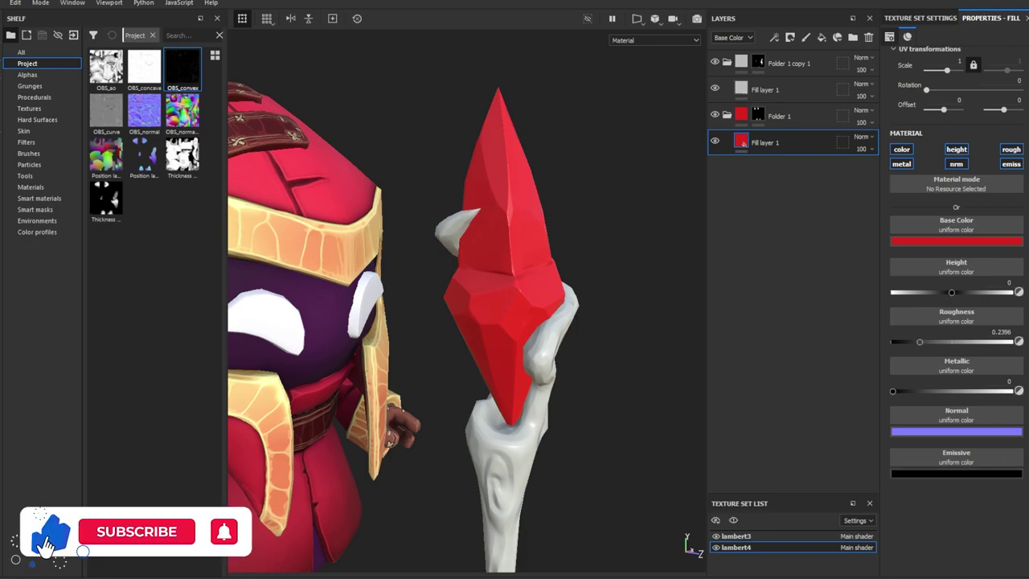
left_click_drag(956, 241, 955, 473)
left_click(821, 38)
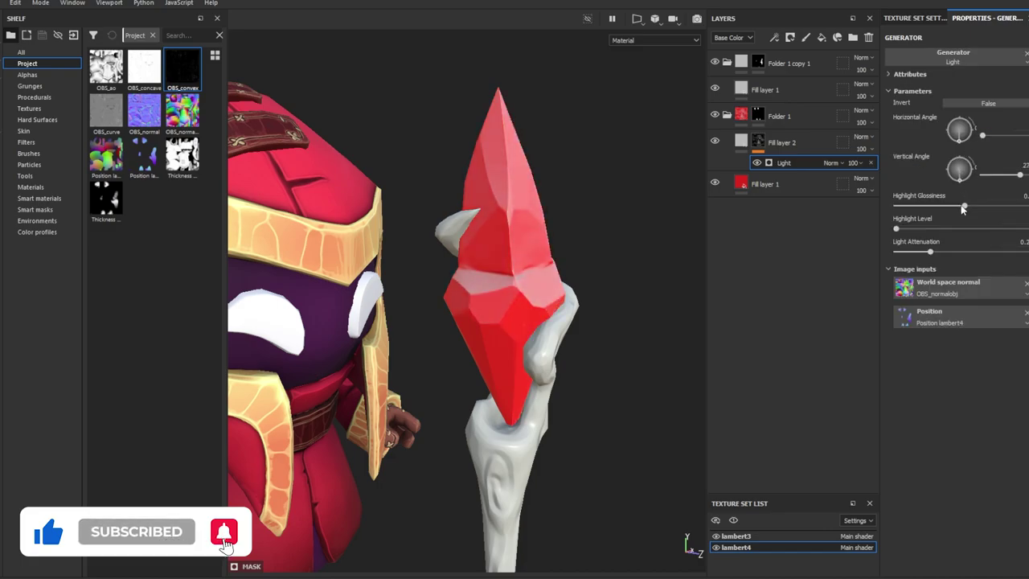
Tune Fill layer 2's Light generator mask with lower glossiness and attenuation about 0.1.
left_click_drag(996, 135, 1022, 149)
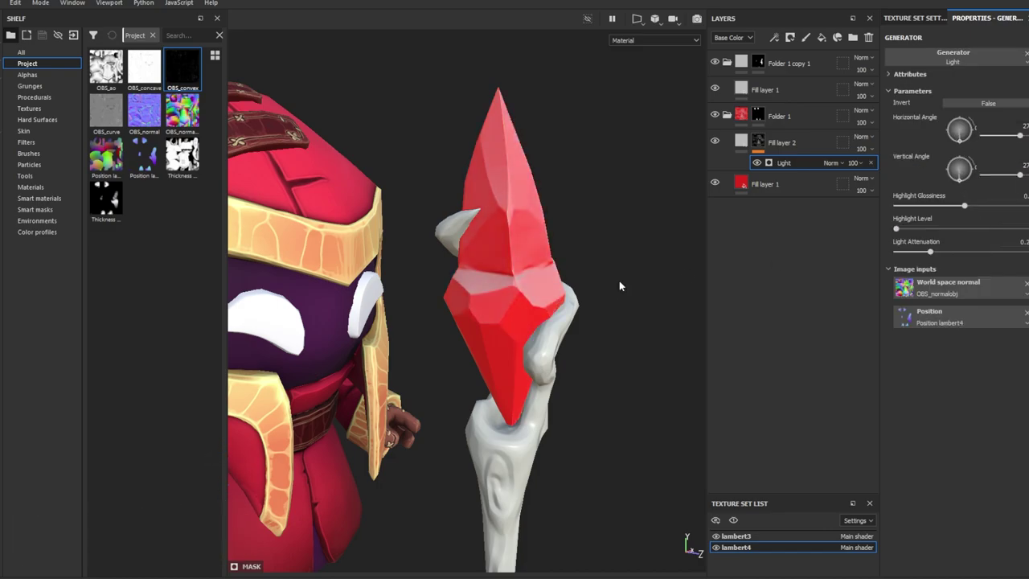
key("m")
left_click(934, 207)
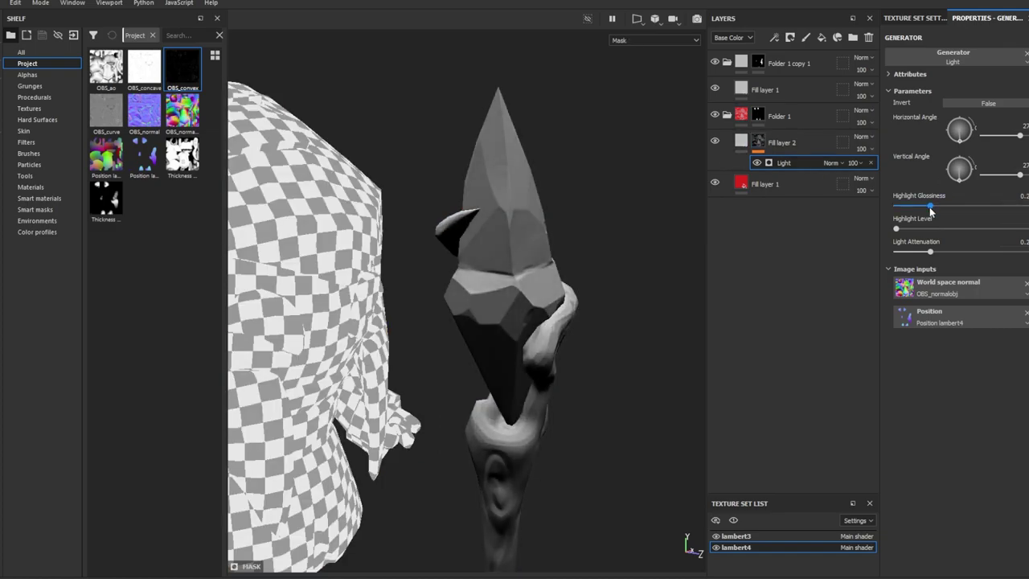
left_click_drag(929, 251, 912, 251)
mouse_move(443, 329)
left_mouse_down("alt")
mouse_move(488, 297)
mouse_move(593, 339)
left_mouse_up("alt")
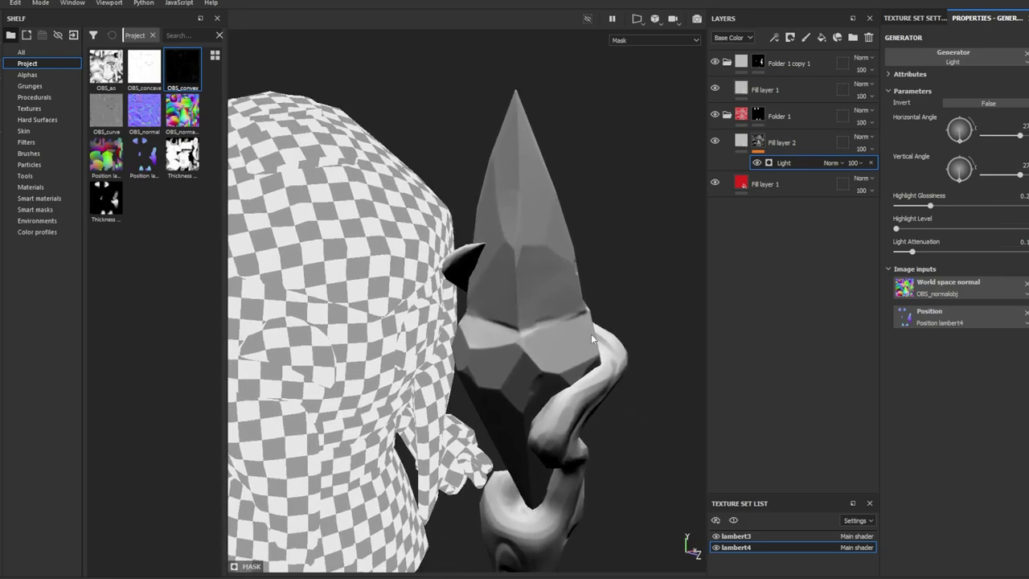
Add a subtracted, inverted Position generator to the mask with a lowered global balance.
left_click(953, 57)
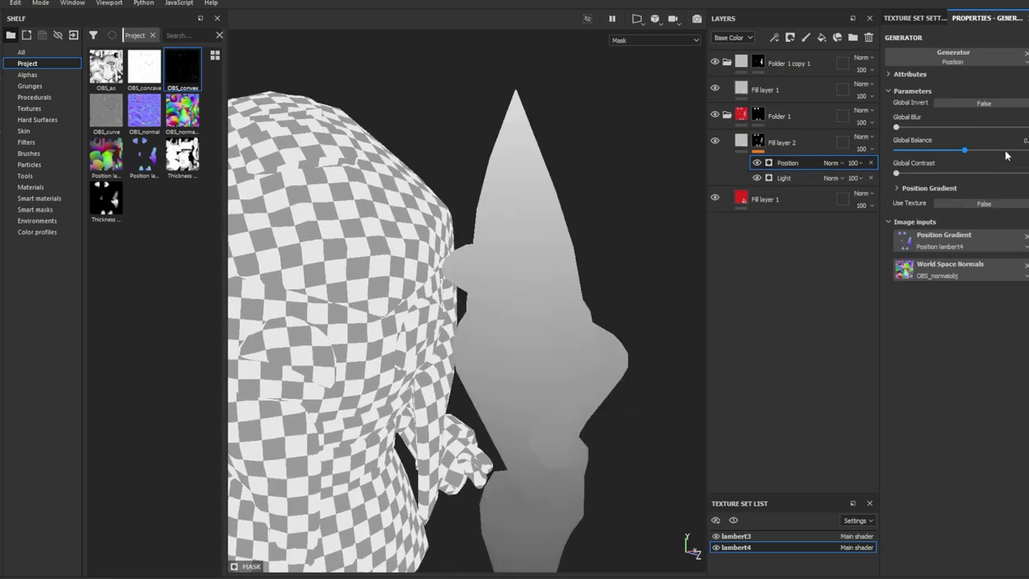
left_click(832, 162)
left_click(843, 277)
left_click(975, 103)
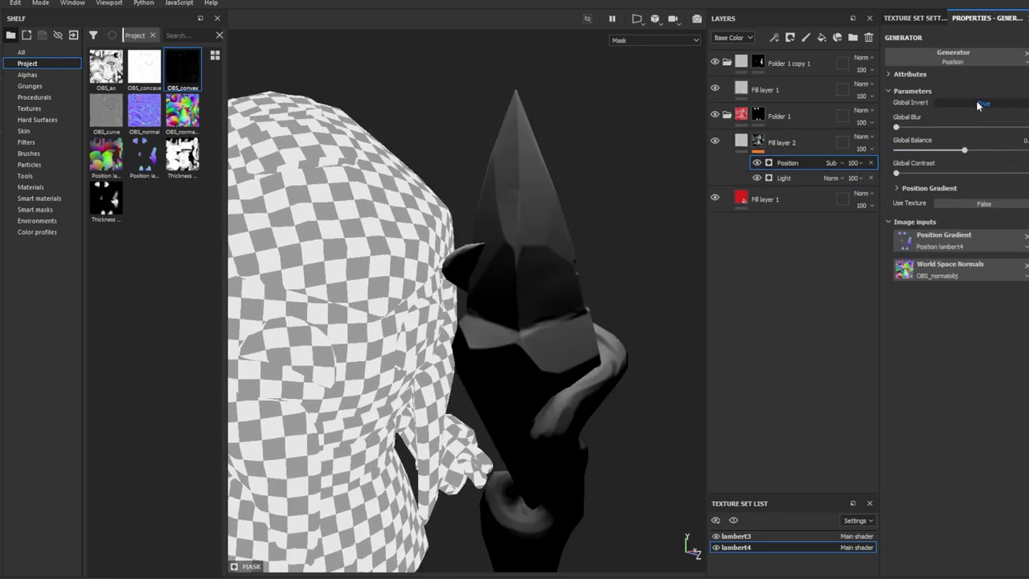
left_click(960, 150)
mouse_move(968, 149)
left_mouse_down()
mouse_move(953, 151)
mouse_move(1005, 174)
left_mouse_up()
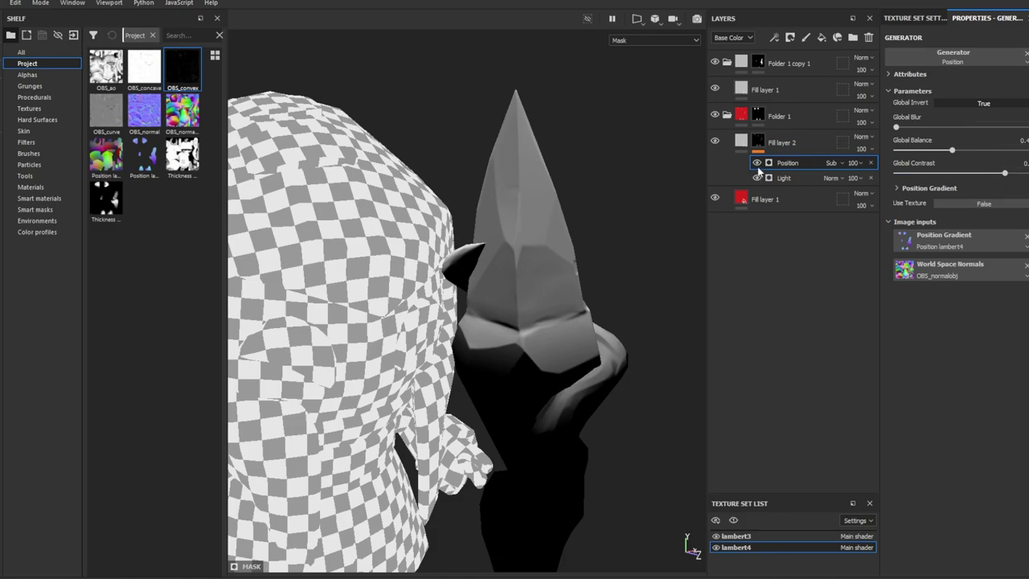
Brighten the mask with Levels, then add Fill layer 3 with a black mask.
left_click(798, 179)
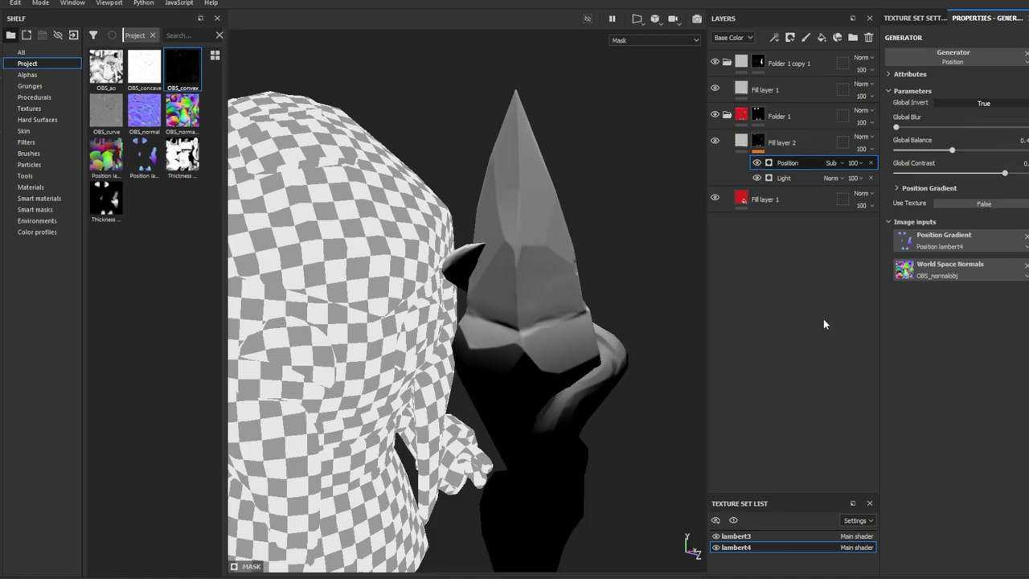
left_click_drag(1019, 64, 968, 70)
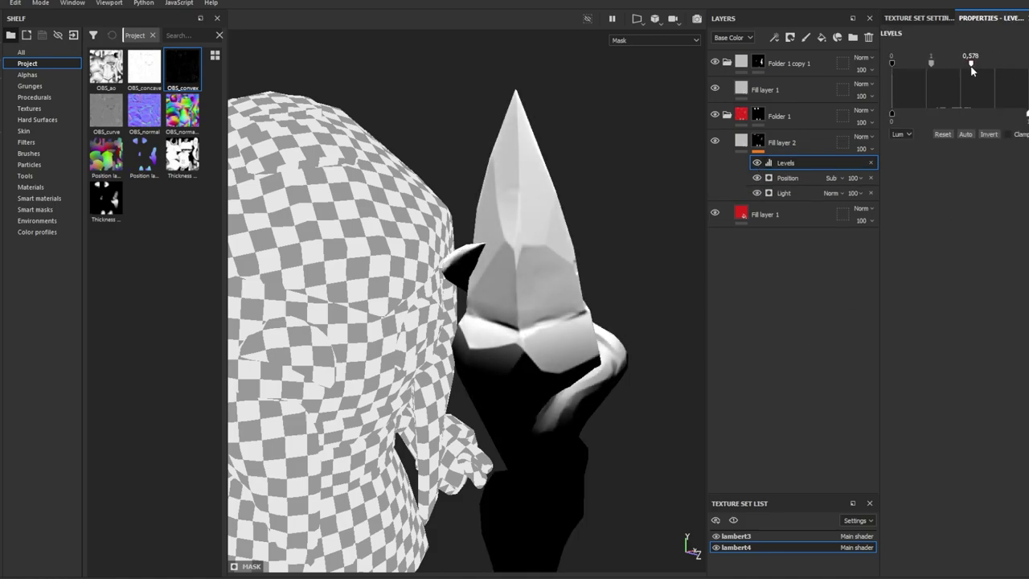
key("m")
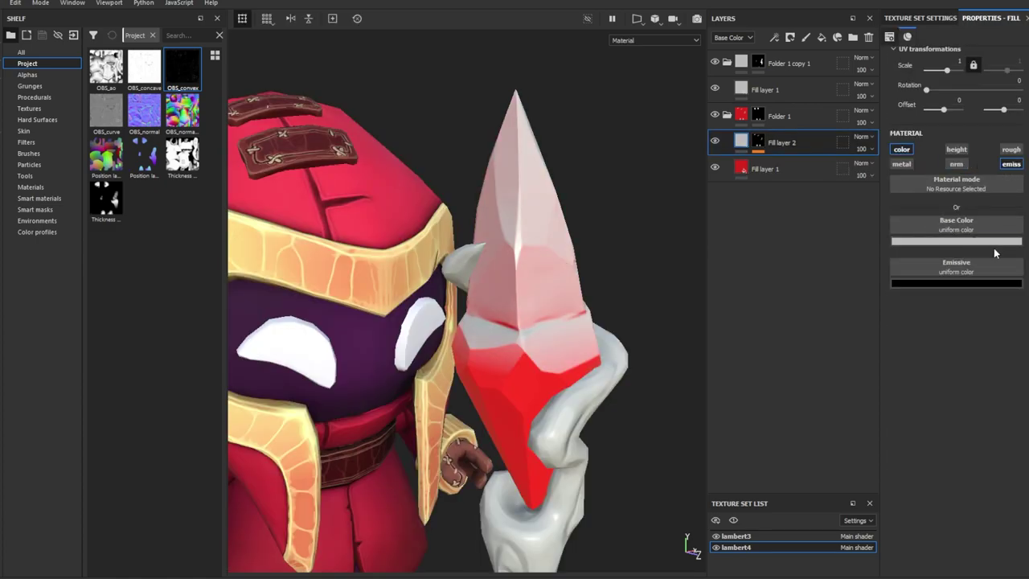
left_click(787, 143)
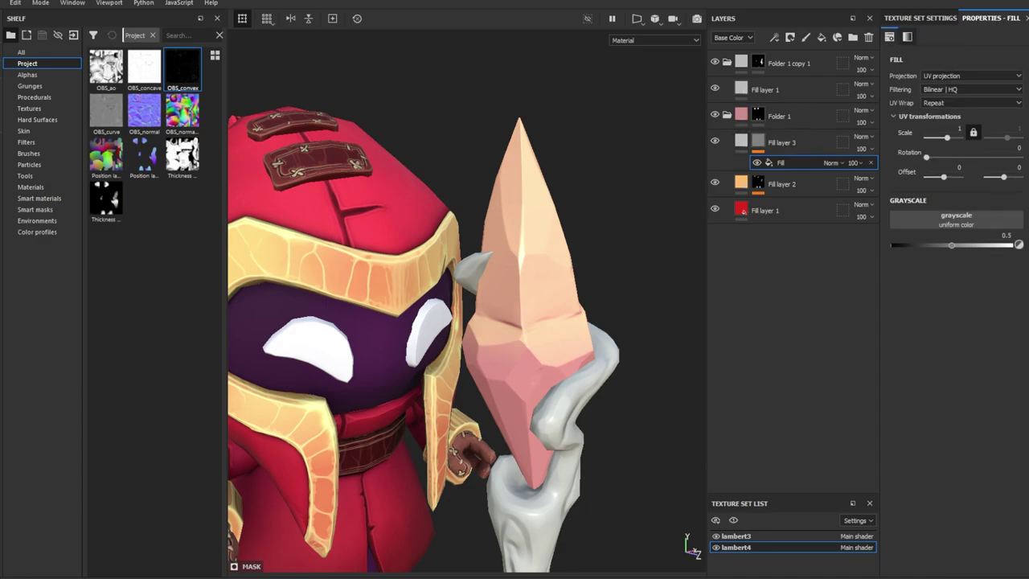
Fill Fill layer 3's mask with tri-planar Grunge Dirt Splats at balance 0.19.
left_click(933, 77)
left_click(930, 104)
left_click(29, 86)
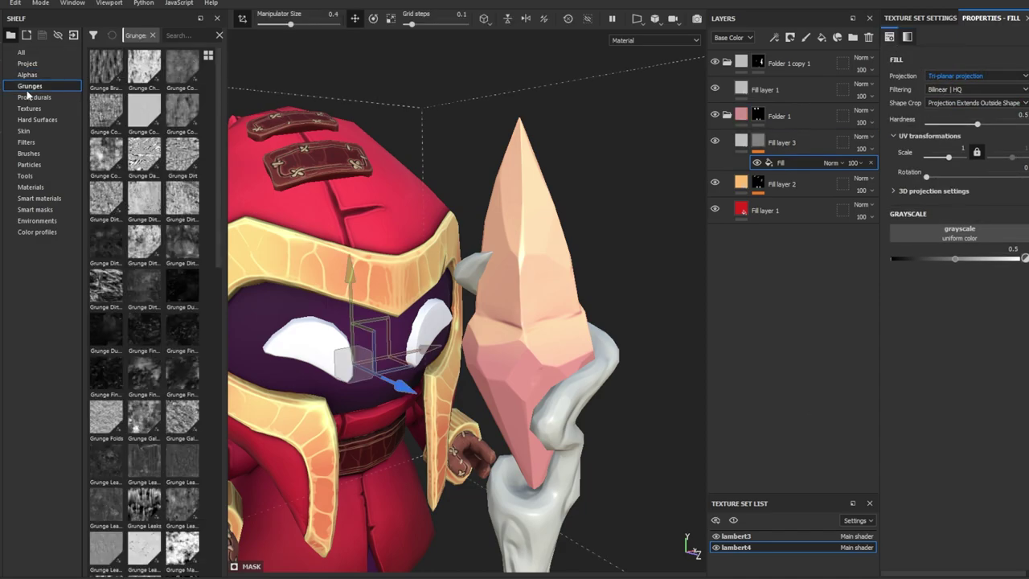
type("dirt spl")
left_click_drag(106, 68, 928, 230)
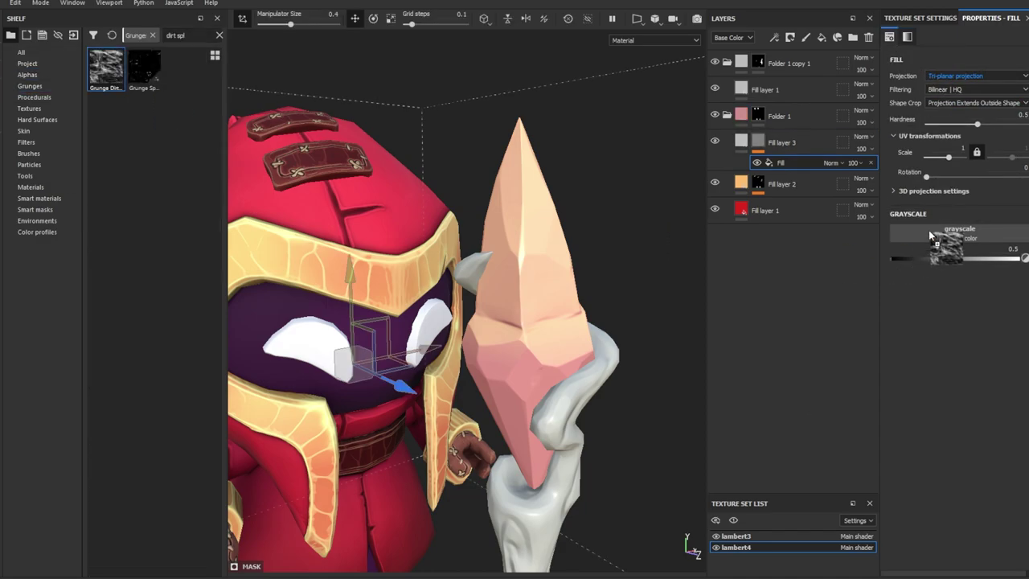
left_click(772, 163, "alt")
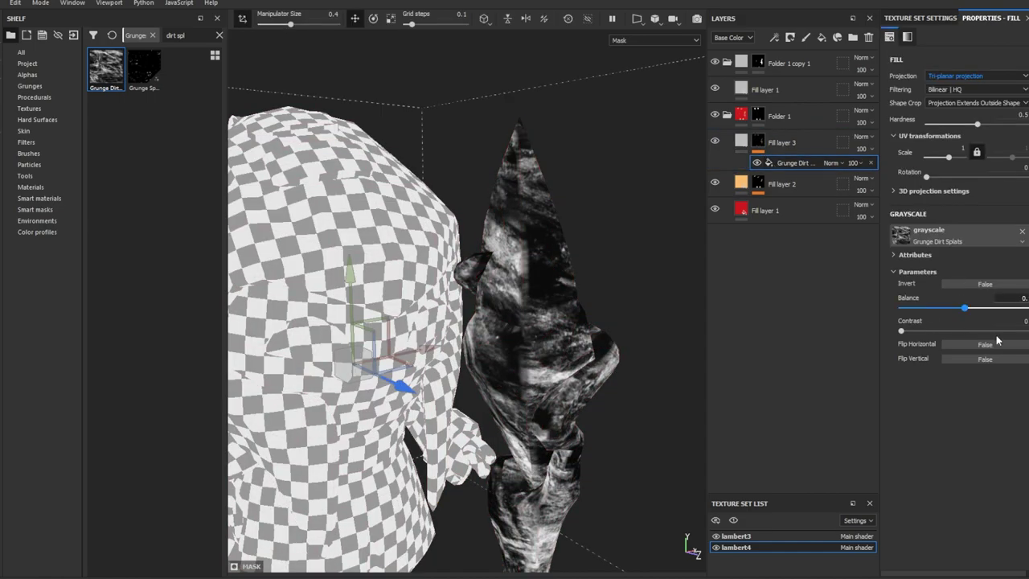
type("0.19")
key("Return")
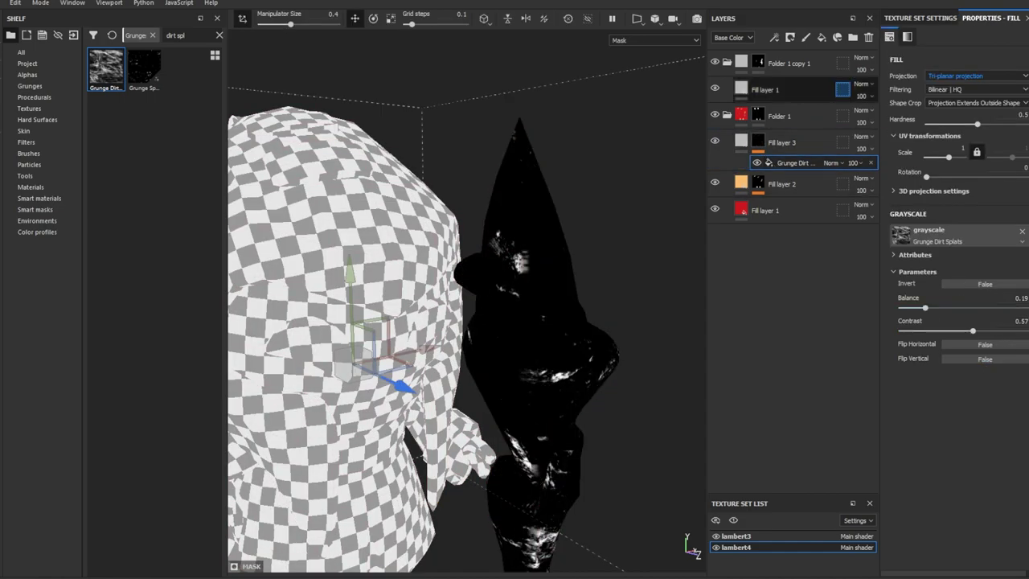
Stack a rescaled Grunge Spots Dirty fill above the dirt grunge in the mask.
left_click(820, 37)
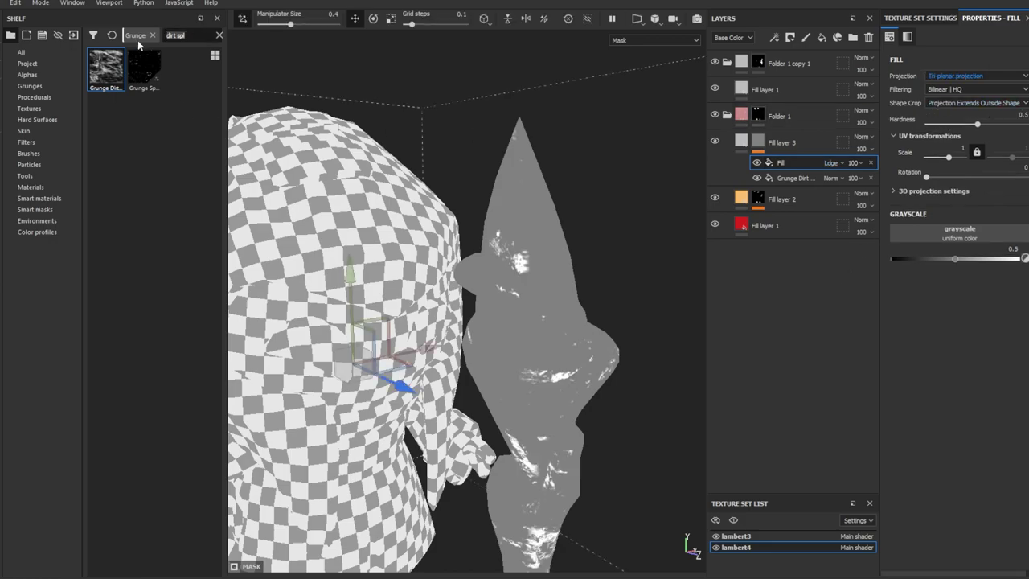
key("BackSpace")
key("BackSpace")
key("BackSpace")
type("spots di")
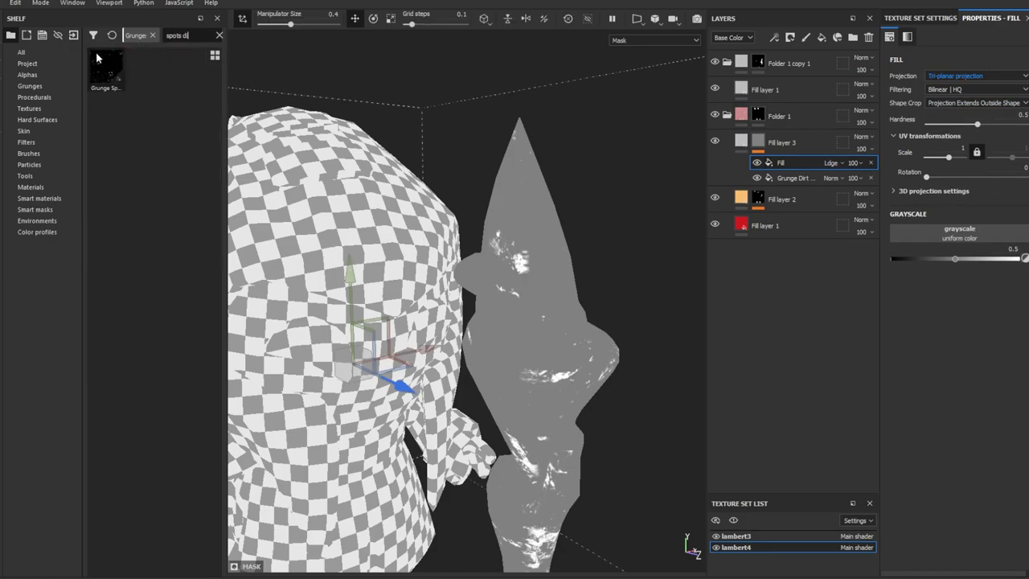
left_click_drag(96, 57, 960, 234)
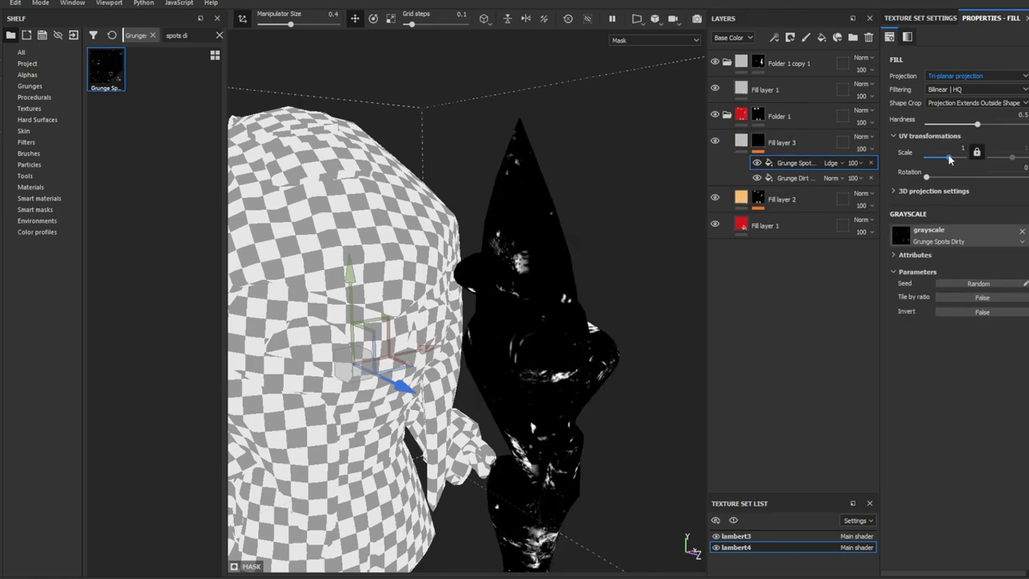
left_click_drag(942, 160, 939, 157)
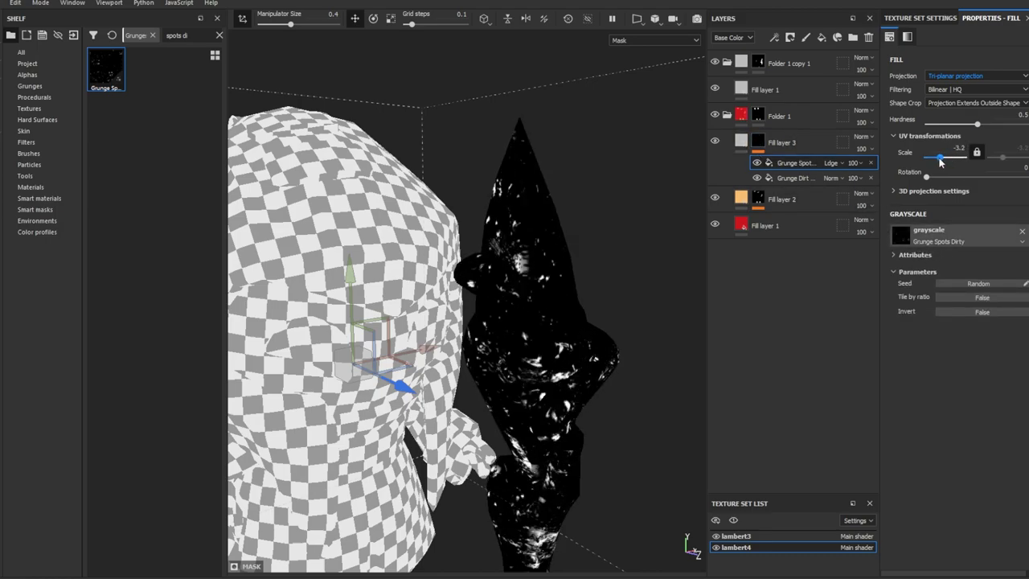
Add a Grunge Stains Leaky mask fill with scale -2.92 and balance 0.38.
right_click(807, 163)
left_click(825, 162)
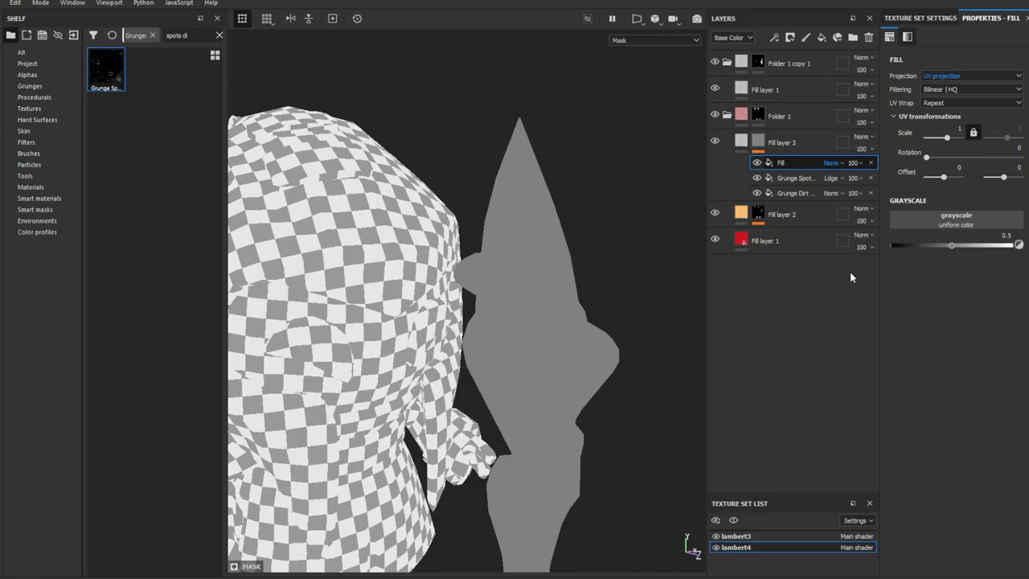
type("sta")
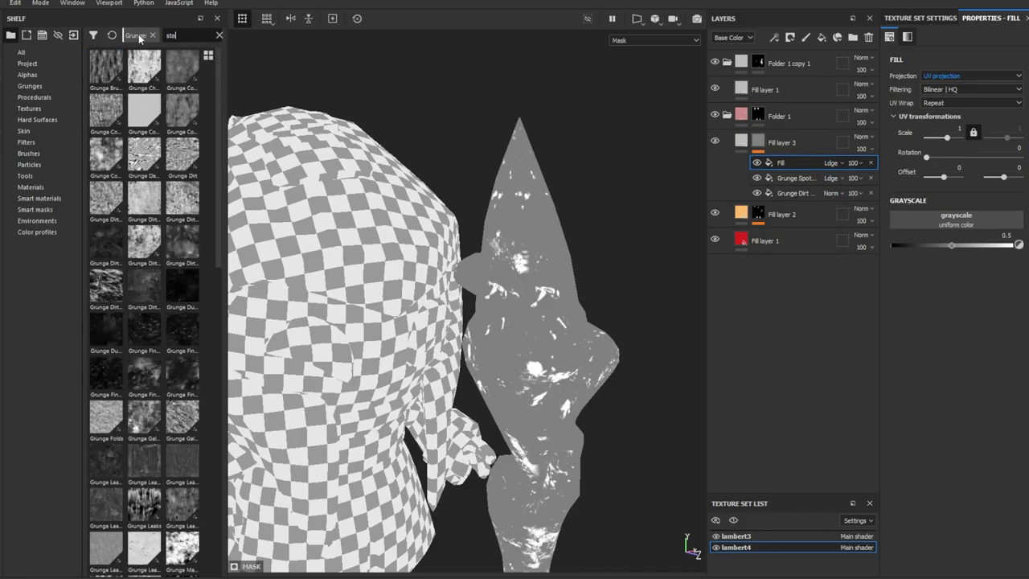
type("ins le")
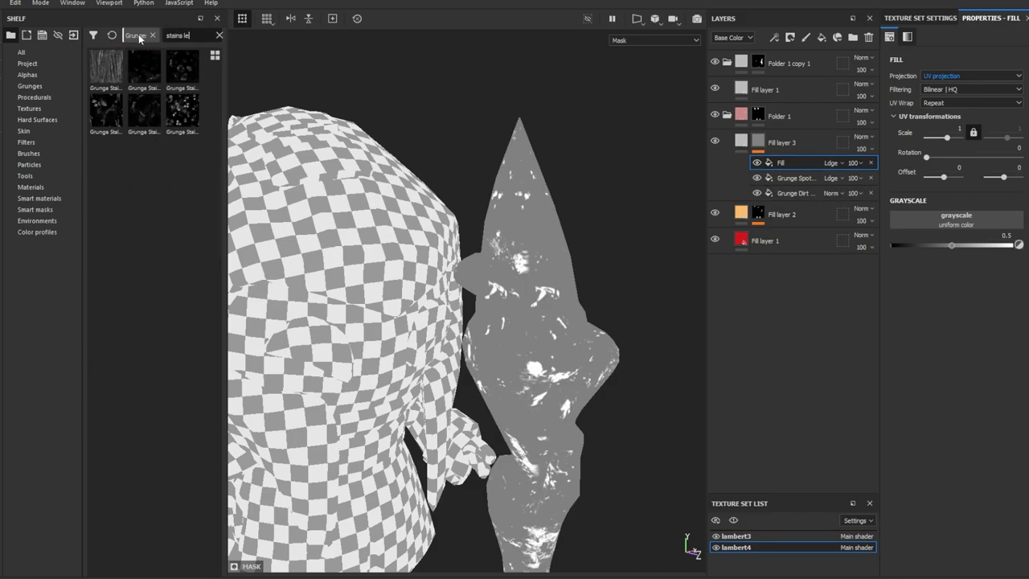
type("aky")
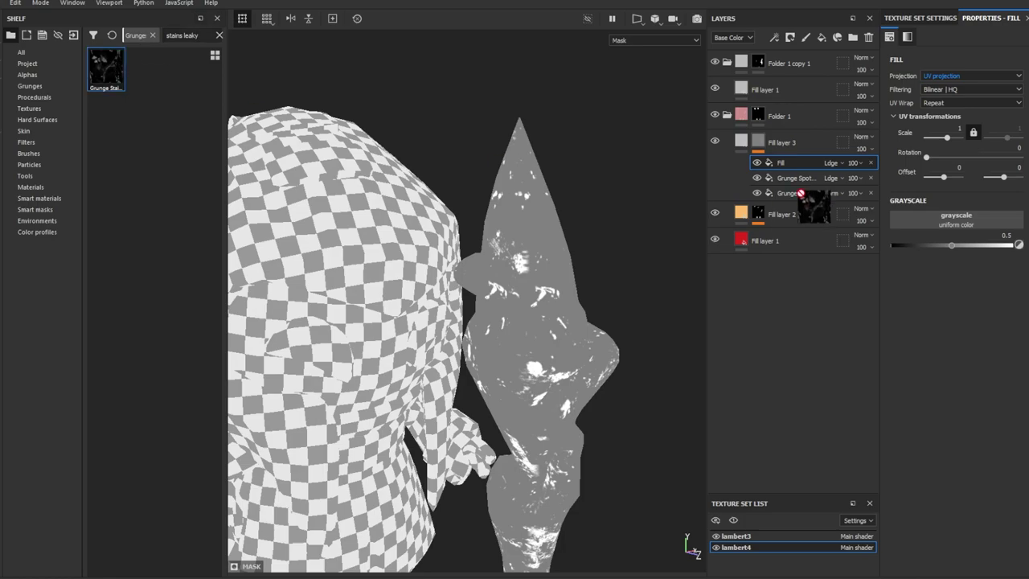
left_click_drag(106, 69, 924, 219)
type("-")
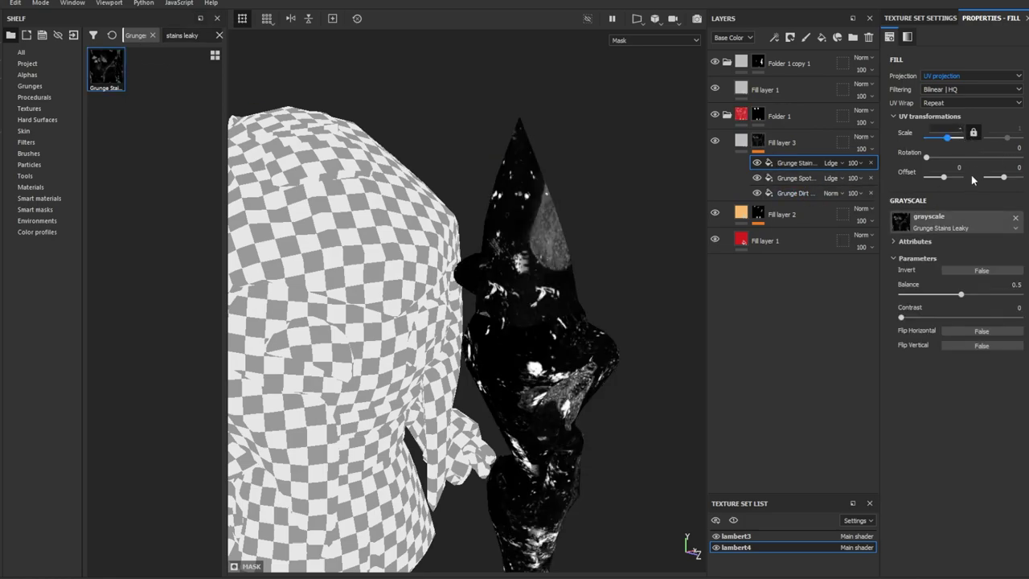
type("2.9")
key("Return")
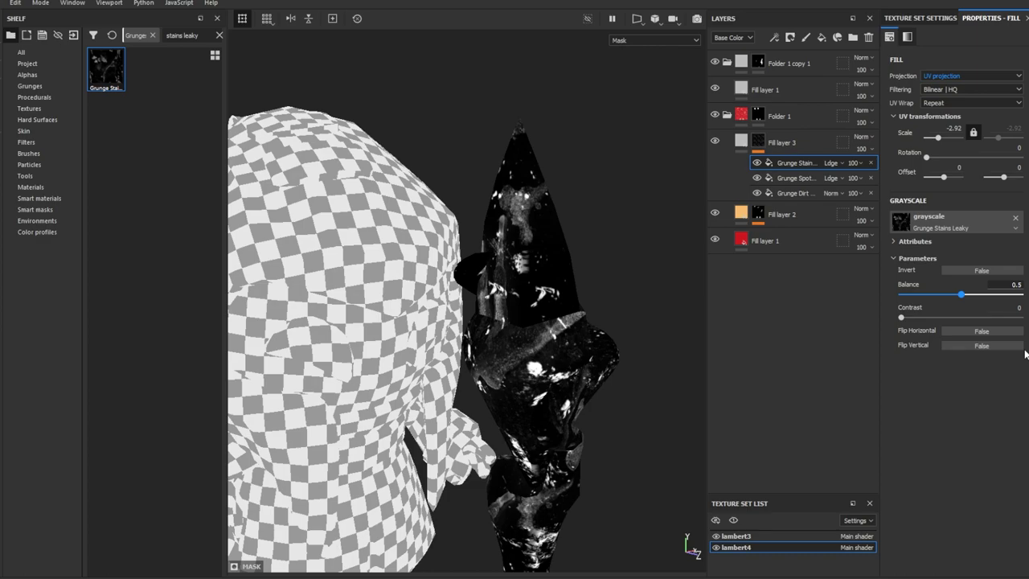
type("0.38")
left_click(967, 317)
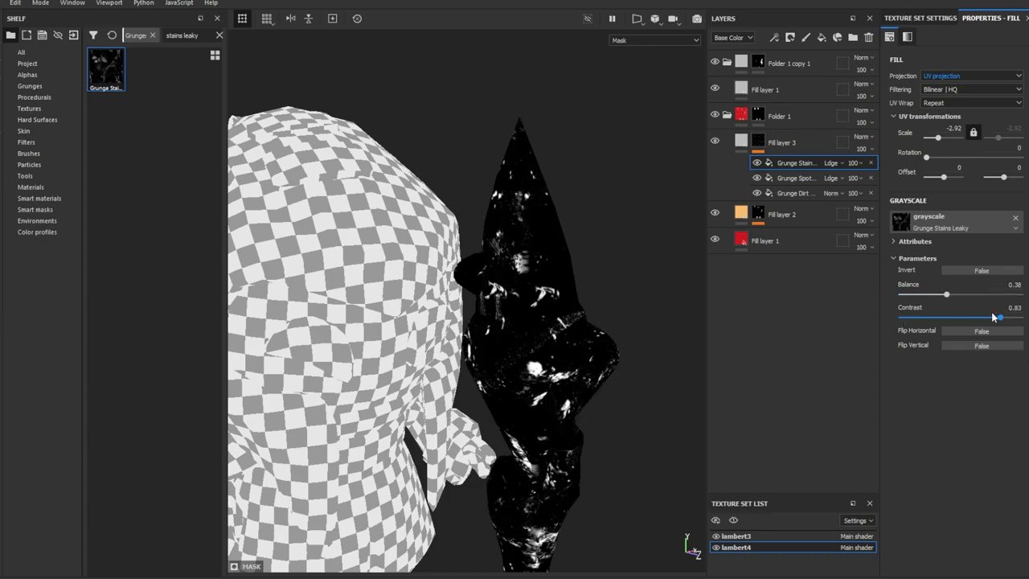
mouse_move(644, 361)
left_mouse_down("alt")
mouse_move(356, 328)
mouse_move(650, 324)
left_mouse_up("alt")
Make Fill layer 3 a blue Overlay at opacity 66 with roughness 0.68.
left_click(868, 146)
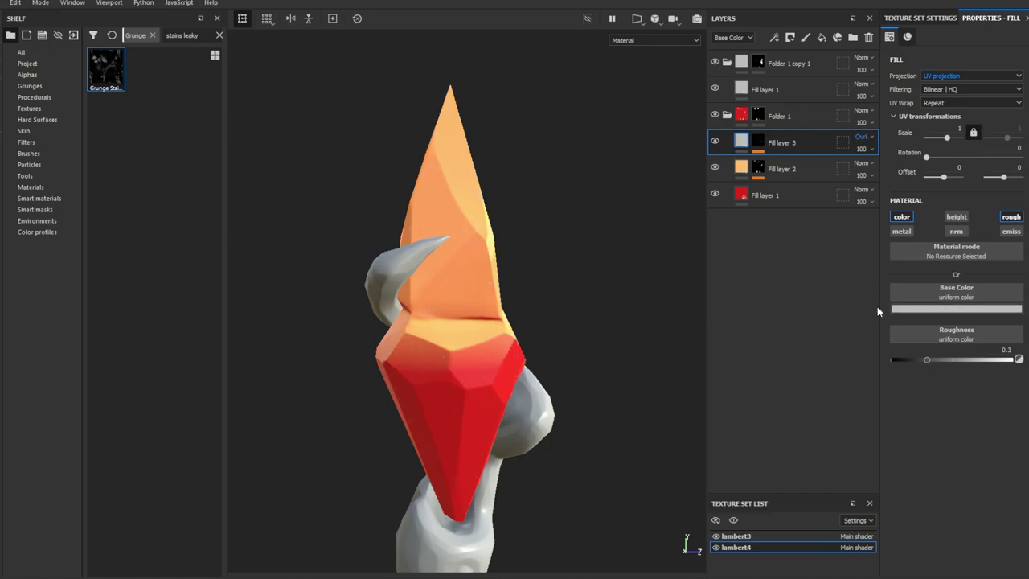
left_click(908, 308)
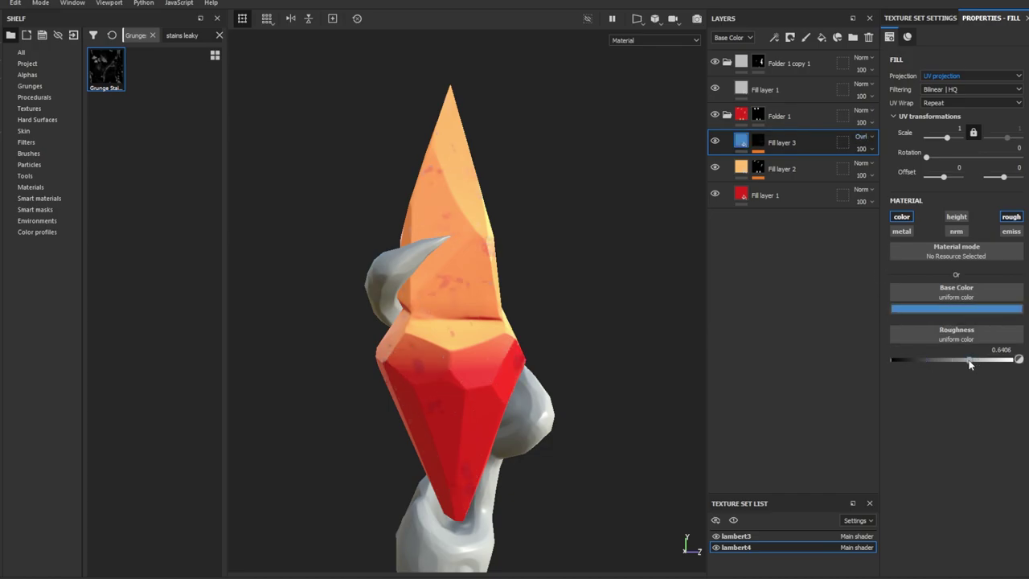
left_click_drag(970, 363, 974, 361)
left_click_drag(862, 148, 809, 200)
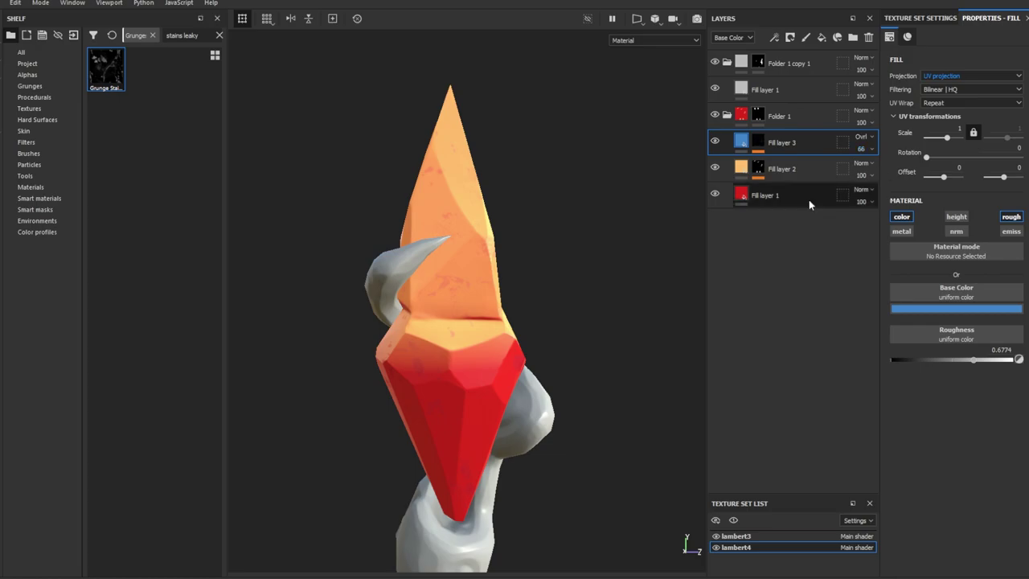
left_click_drag(482, 353, 580, 357, "alt")
left_click_drag(748, 428, 515, 365, "alt")
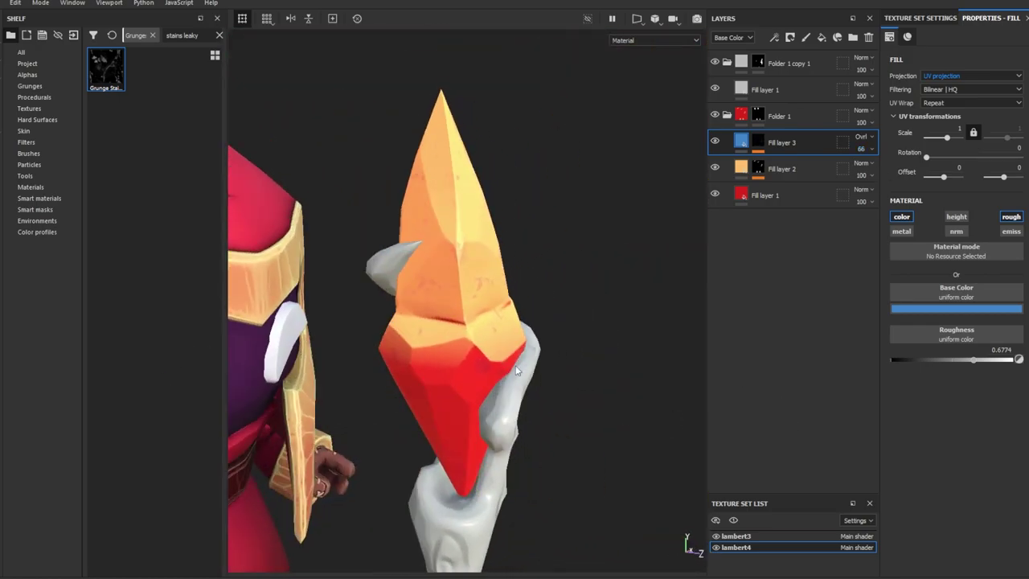
left_click(821, 38)
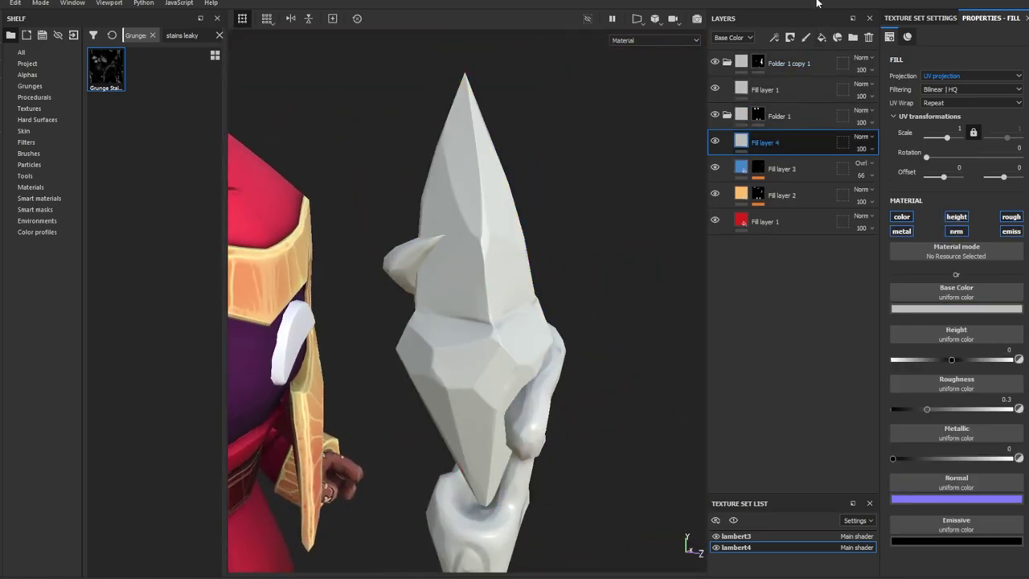
Give Fill layer 4 a black mask filled with tri-planar Grunge Scratches Rough.
left_click(781, 145)
left_click(180, 36)
type("sc")
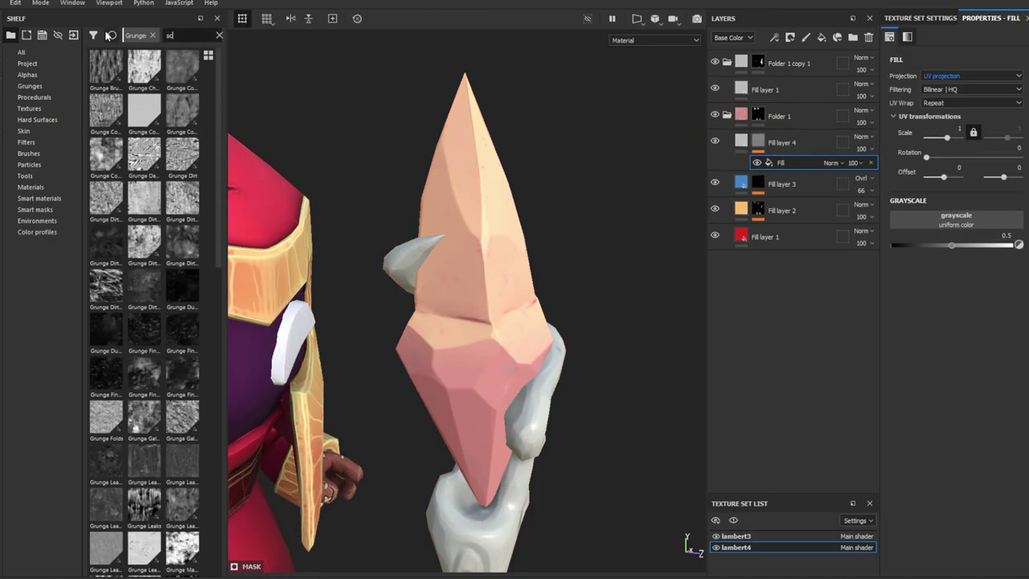
type("ratches r")
left_click_drag(106, 113, 956, 233)
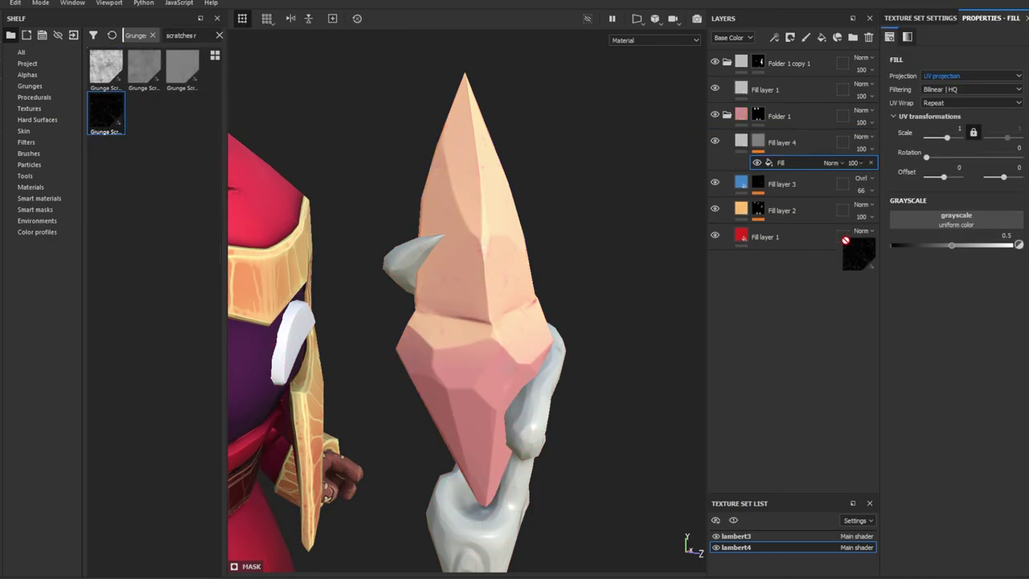
left_click(968, 75)
left_click(946, 102)
left_click(757, 142, "alt")
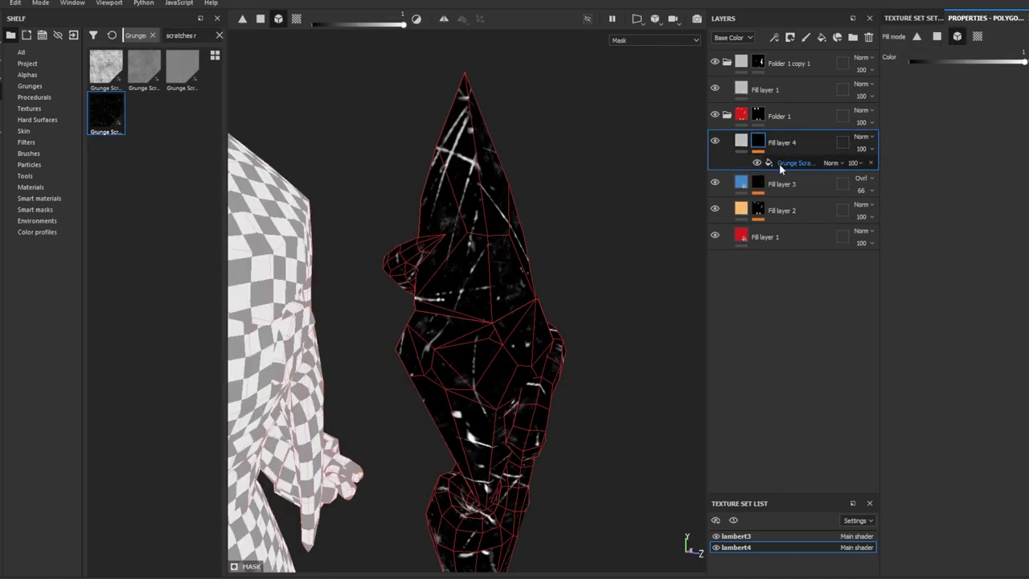
Set scratches balance 0.42, quantity 0.75, dirtiness 0.3, with thinner, shorter scratches.
scroll(956, 337, "down", 4)
left_click(962, 205)
left_click_drag(962, 206, 954, 209)
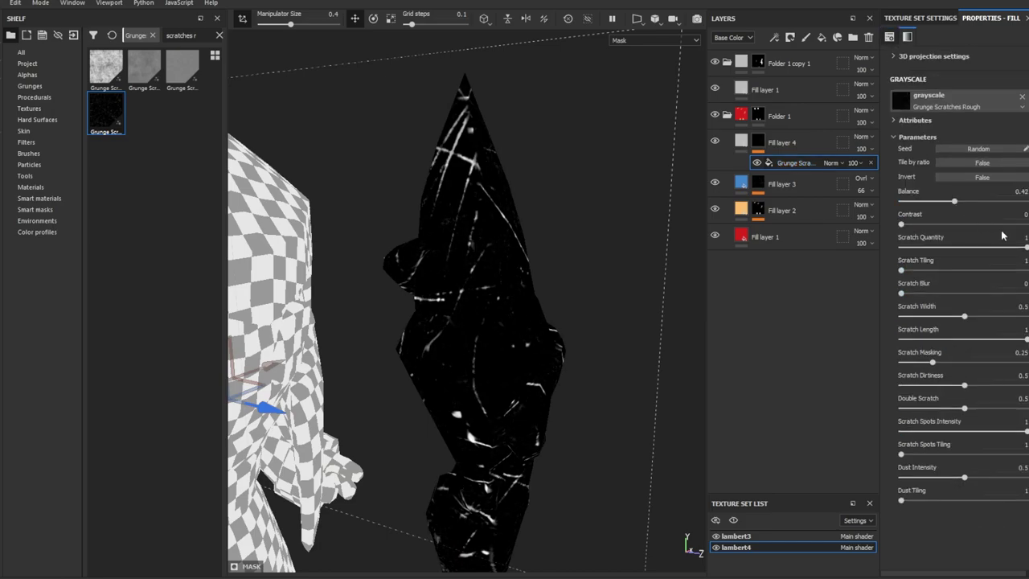
left_click_drag(1002, 246, 995, 249)
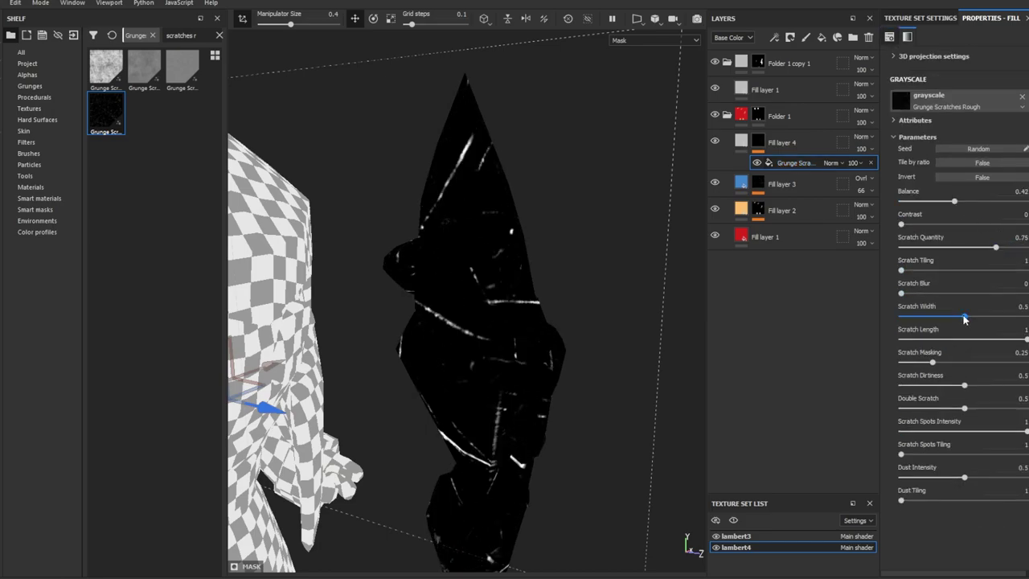
left_click_drag(965, 319, 910, 317)
left_click_drag(1026, 339, 994, 340)
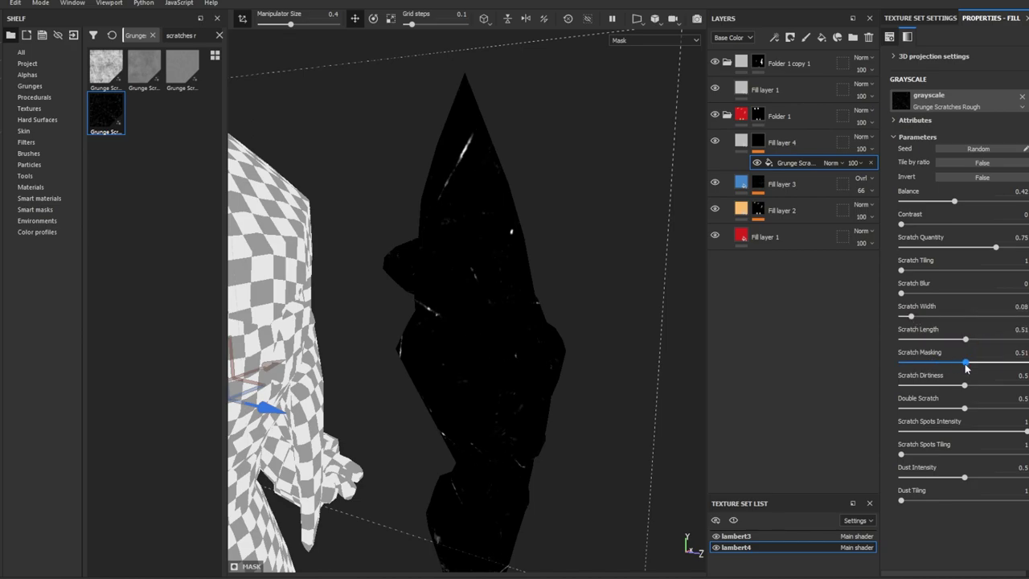
left_click_drag(964, 387, 837, 419)
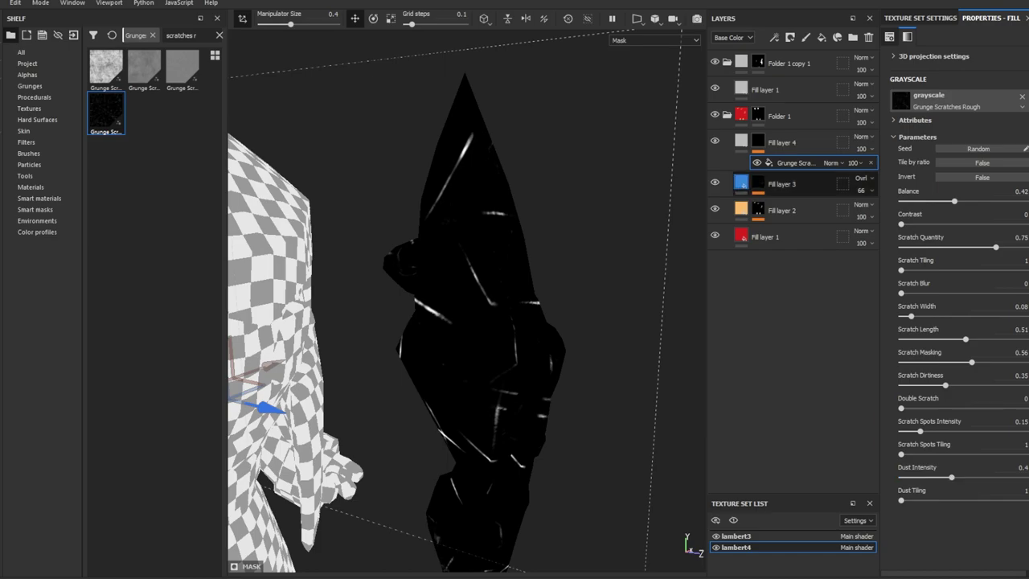
Make the scratch layer a blue Overlay with height -0.1, then add black-masked Fill layer 5.
left_click(741, 142)
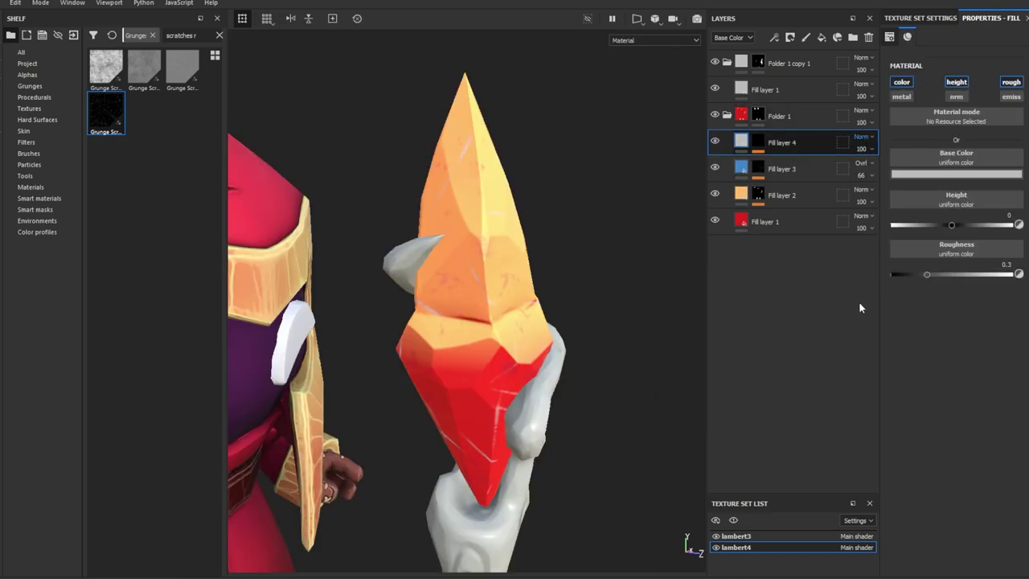
left_click(743, 165)
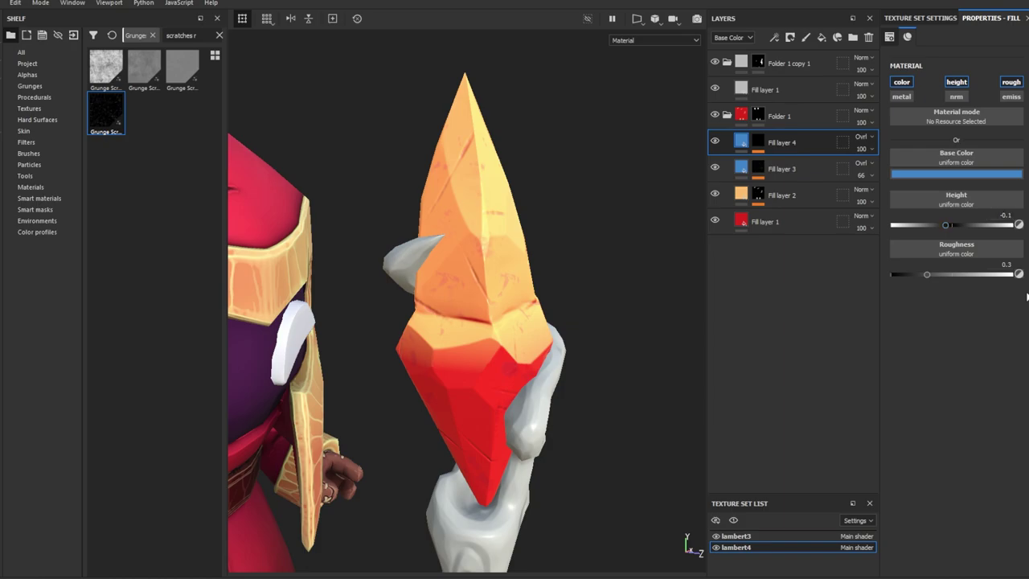
left_click(821, 37)
left_click(789, 36)
Add a fill effect to Fill layer 5's mask using the OBS_convex baked map.
left_click(774, 37)
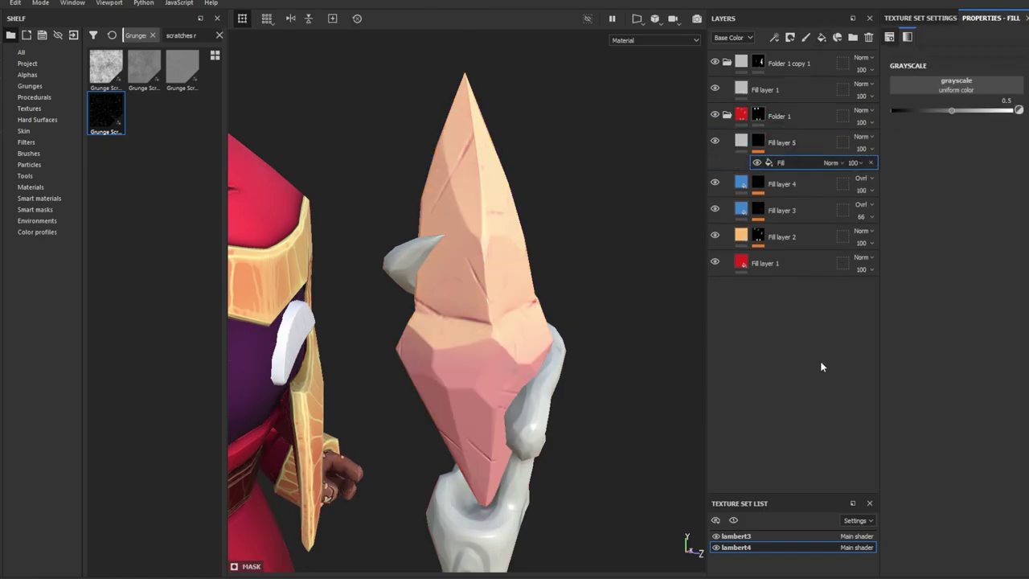
left_click(28, 64)
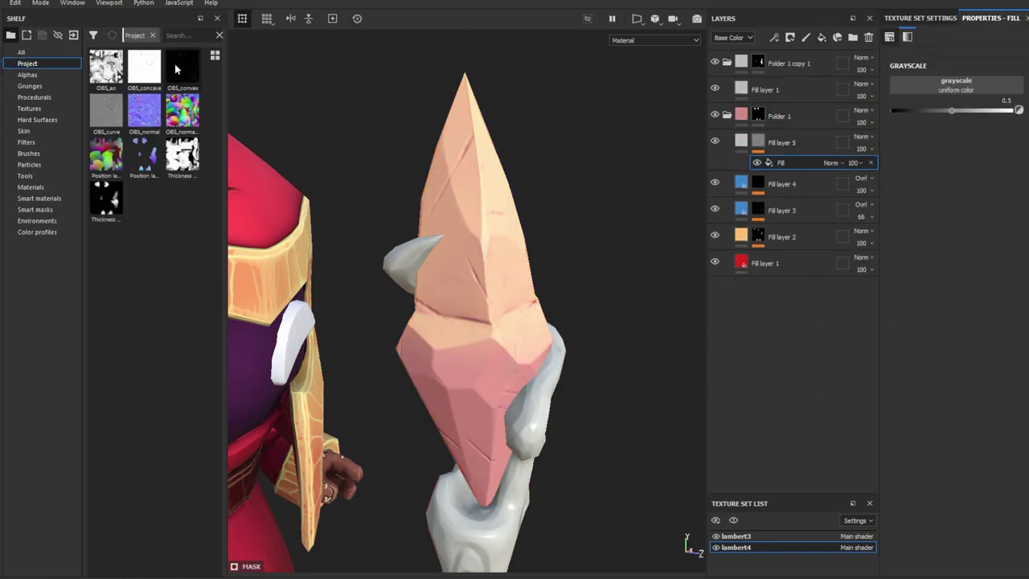
left_click_drag(176, 70, 956, 84)
left_click(758, 143, "alt")
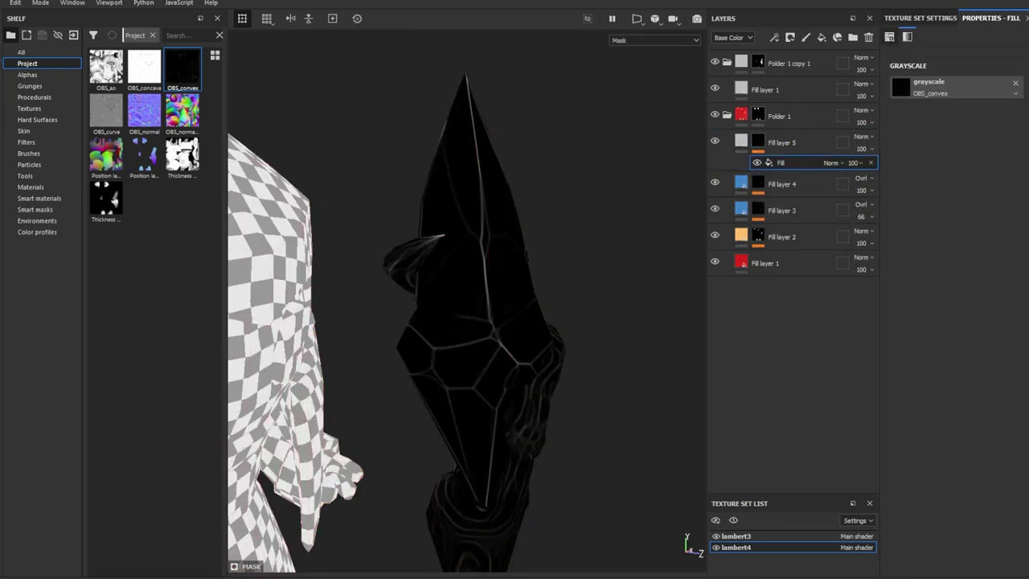
left_click(779, 236)
Paste Fill layer 2's Levels and Position effects, lower the white point, and duplicate the layer.
left_click(788, 271)
left_click(783, 164)
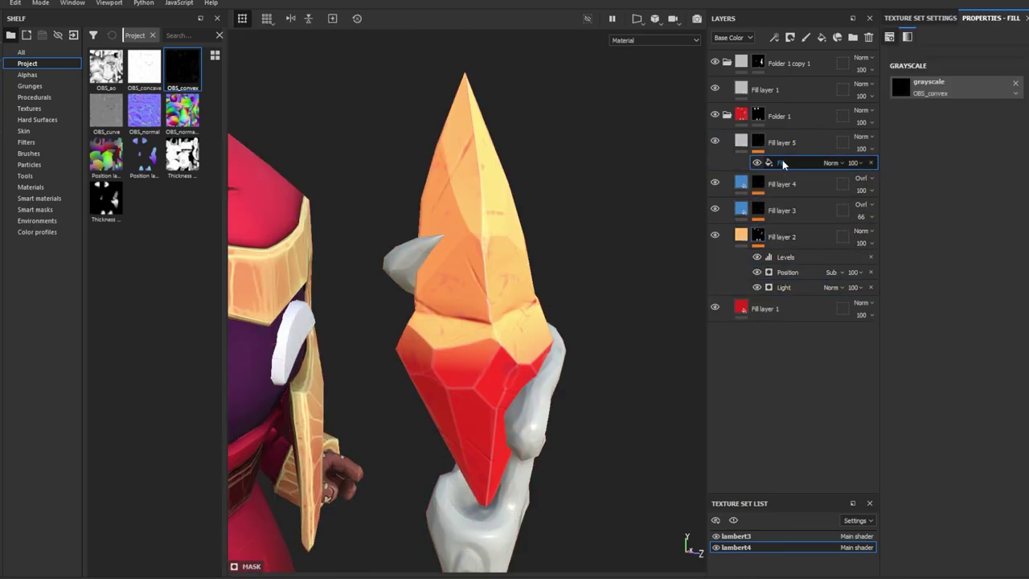
key("ctrl+v")
left_click(776, 178, "alt")
left_click(784, 162)
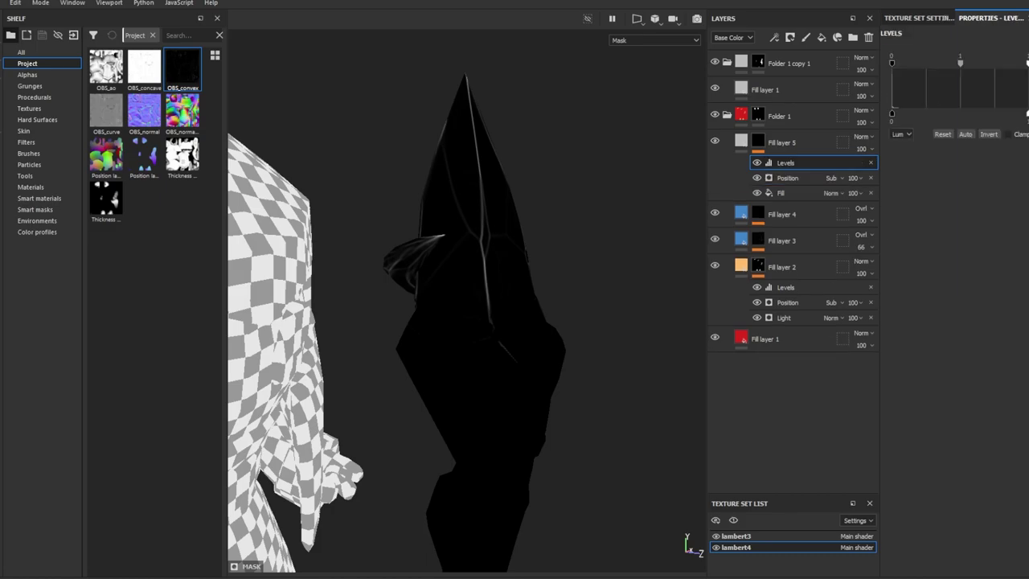
mouse_move(1019, 67)
left_mouse_down()
mouse_move(894, 68)
mouse_move(903, 68)
left_mouse_up()
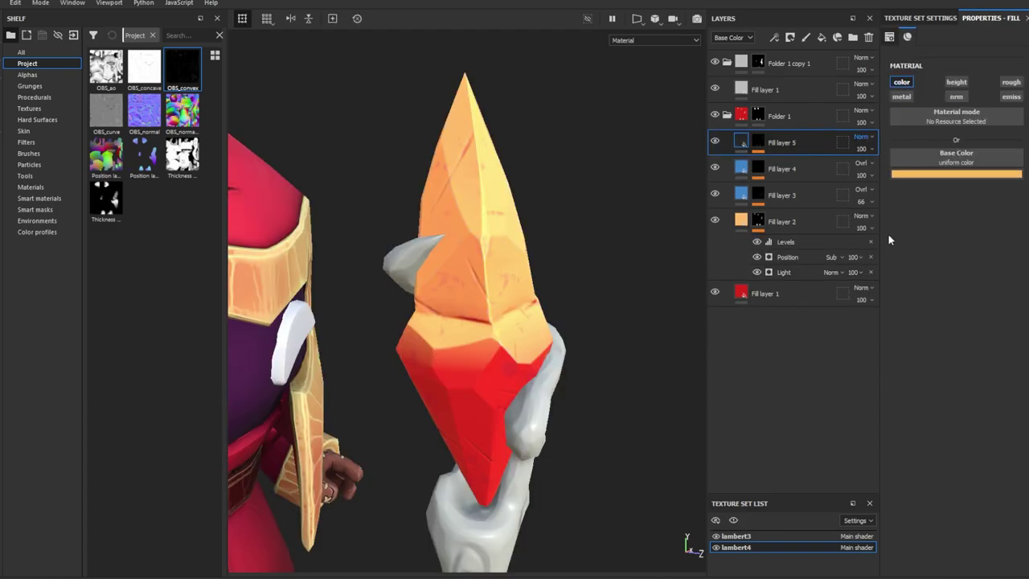
key("ctrl+d")
Set the copy's Position effect to Multiply and recolour Fill layer 5 copy 1 dark red.
left_click(758, 143)
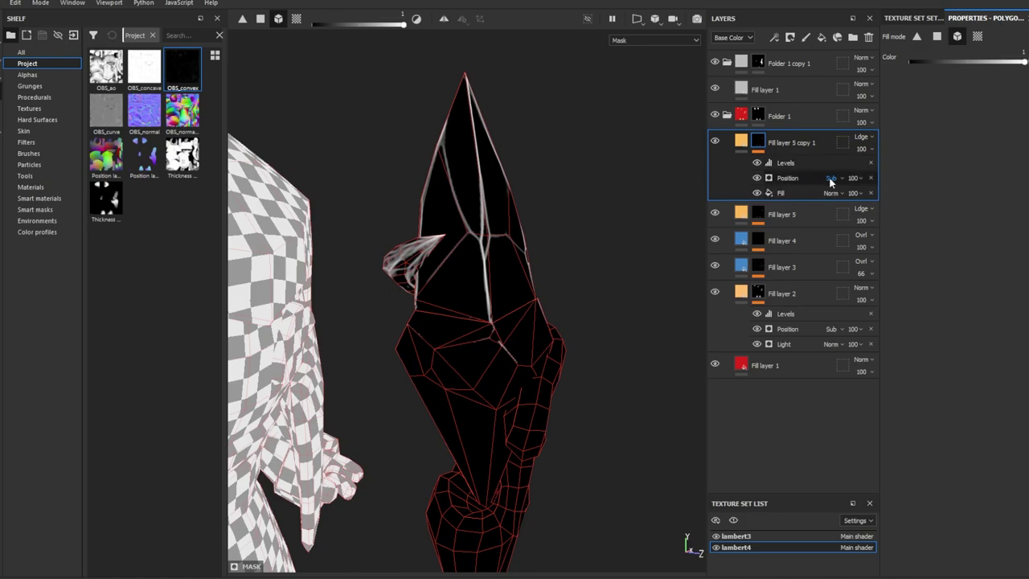
left_click(830, 178)
left_click(843, 230)
left_click_drag(563, 265, 638, 287, "alt")
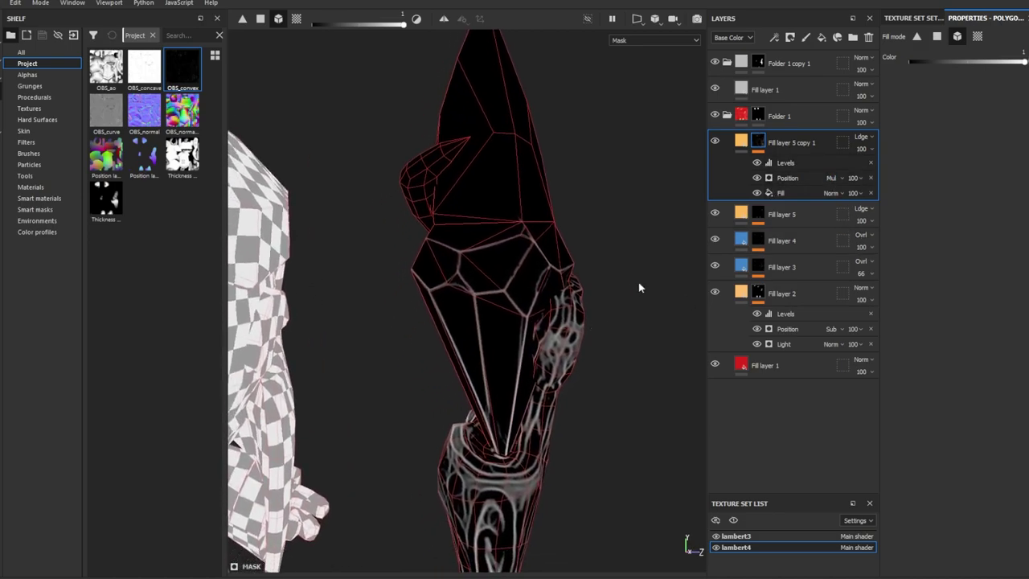
left_click(785, 163)
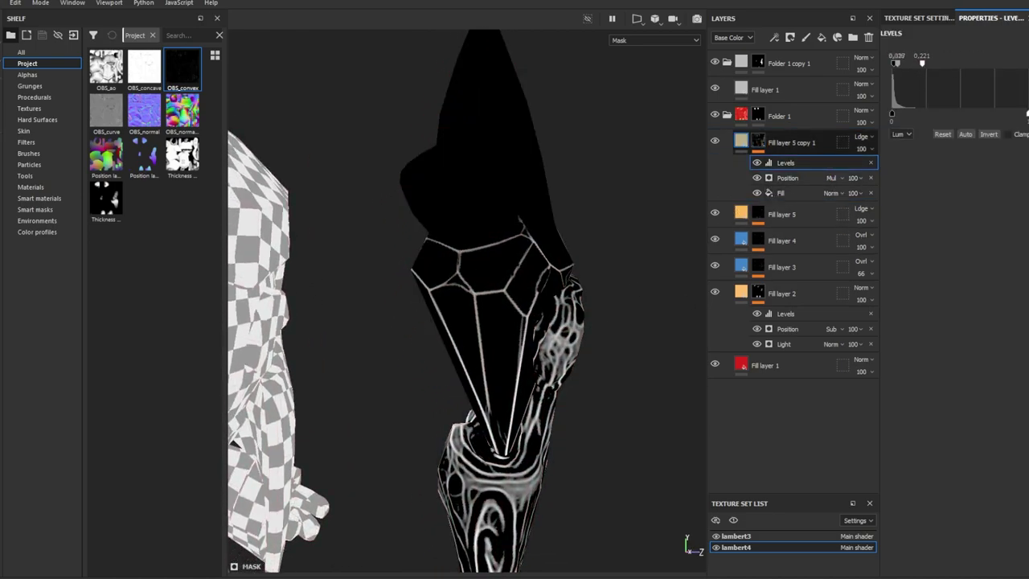
left_click(861, 137)
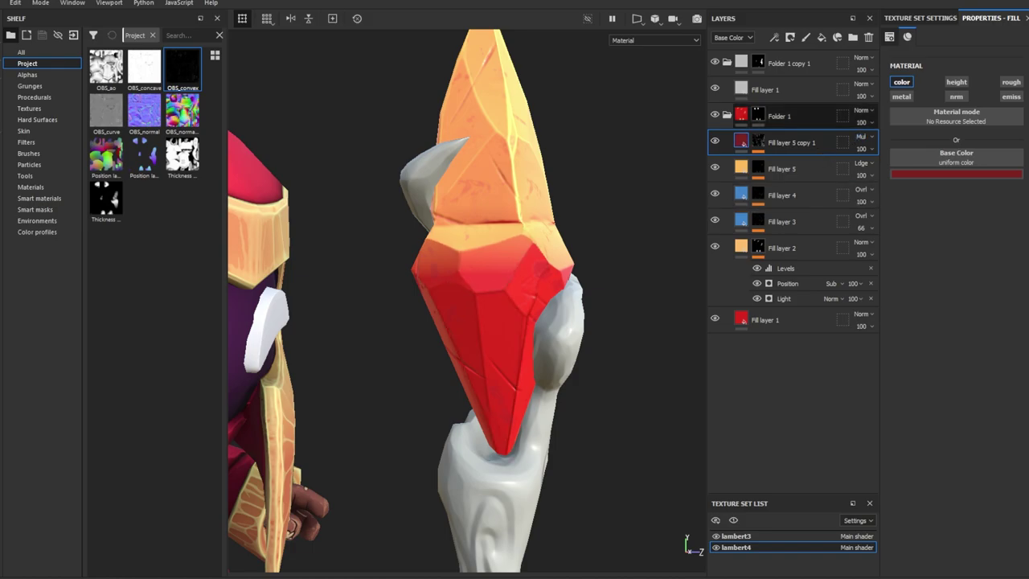
Add Fill layer 6 with a high-contrast inverted Ambient Occlusion mask, red colour and roughness.
left_click(820, 37)
left_click(790, 37)
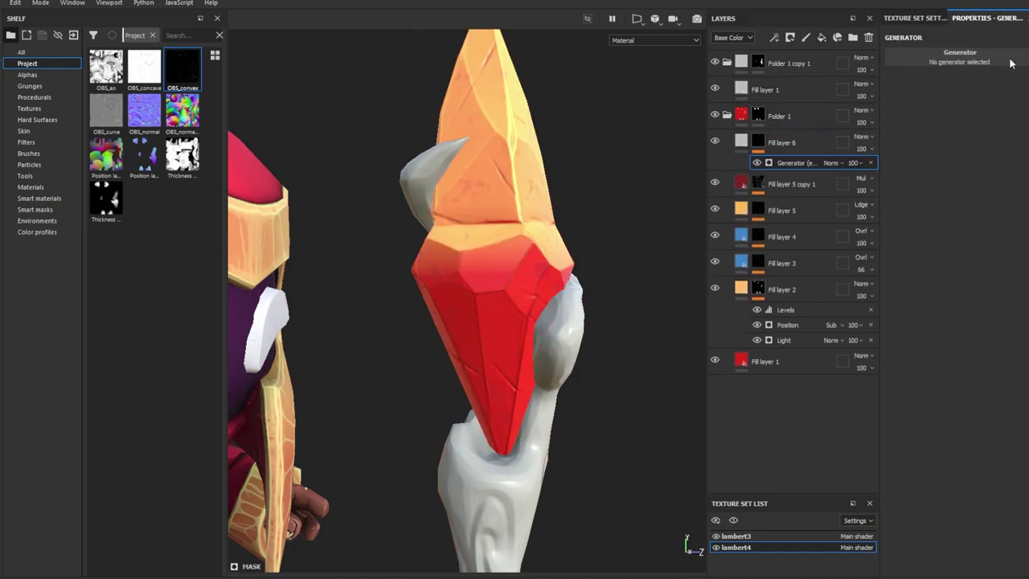
left_click(988, 103)
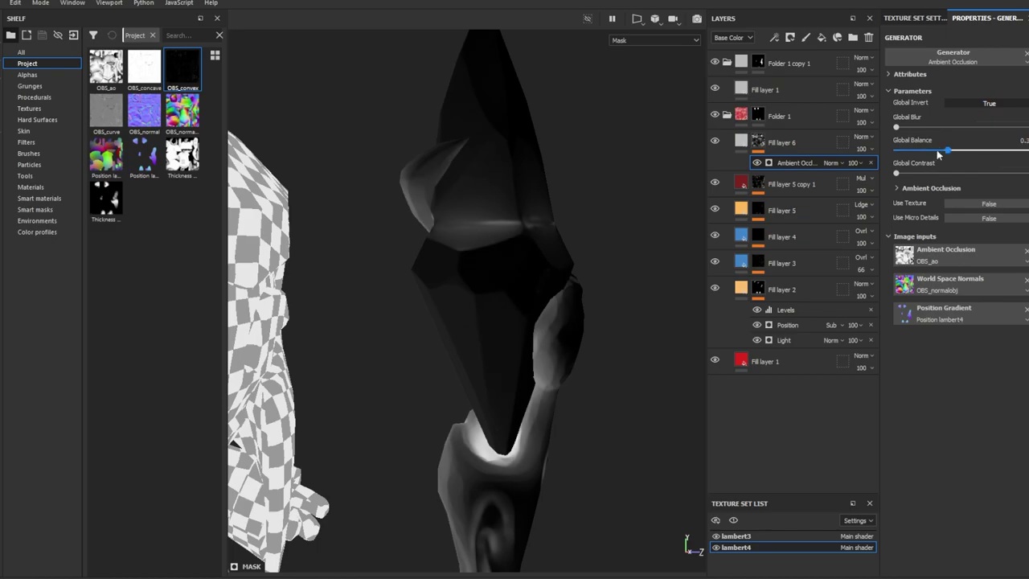
left_click_drag(897, 173, 955, 174)
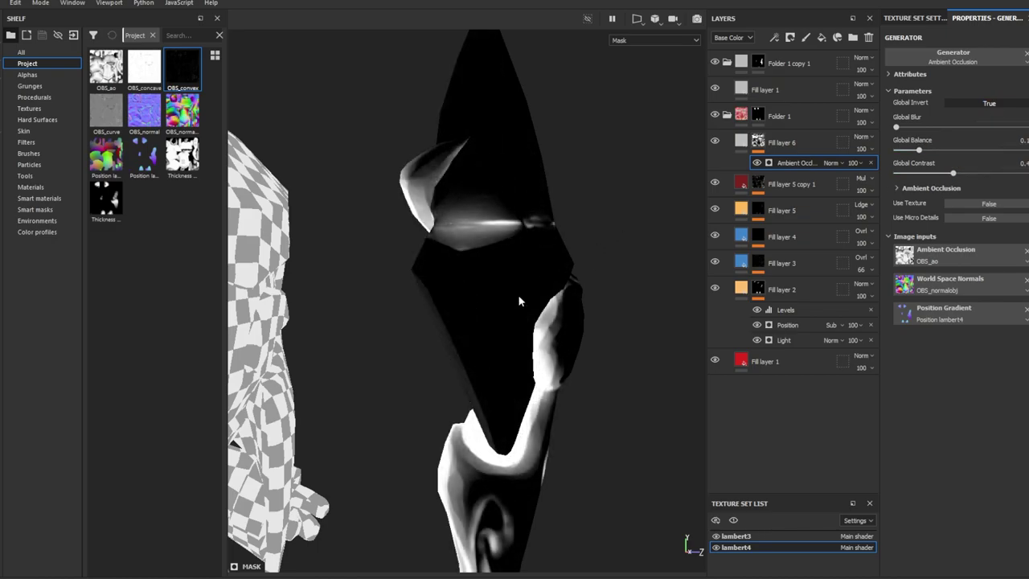
mouse_move(518, 294)
left_mouse_down("alt")
mouse_move(574, 282)
mouse_move(814, 292)
left_mouse_up("alt")
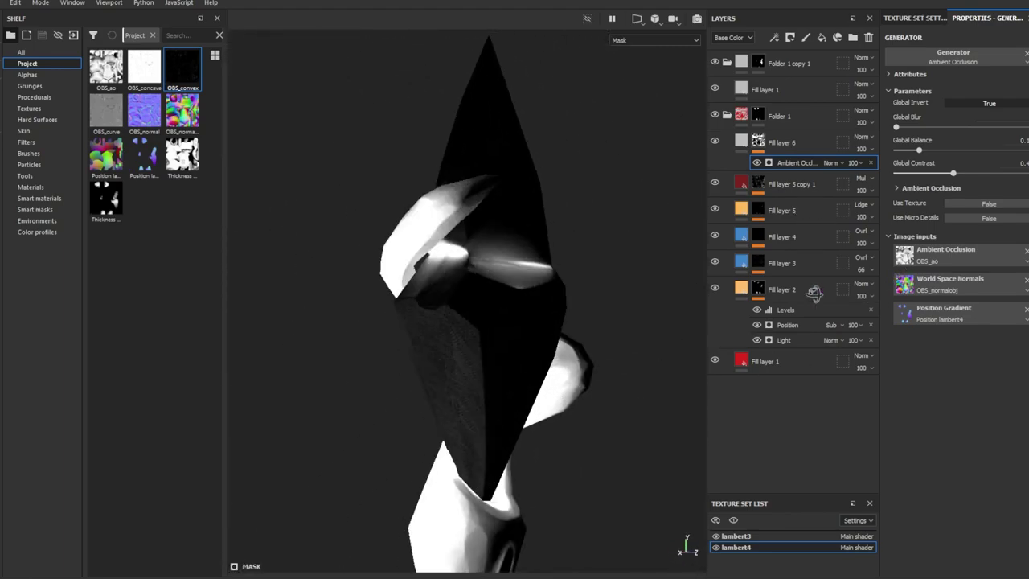
left_click(779, 143)
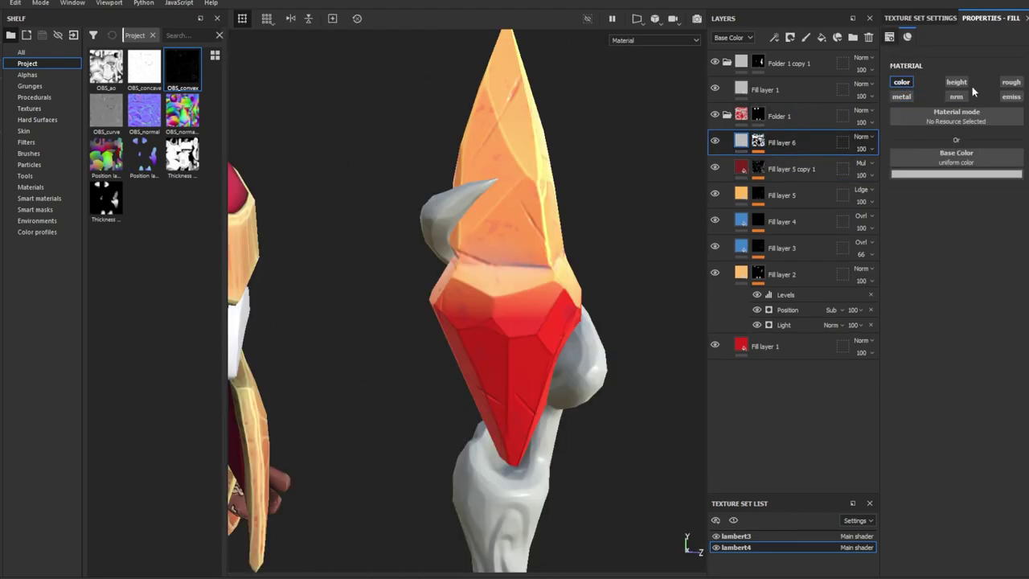
left_click(1010, 82)
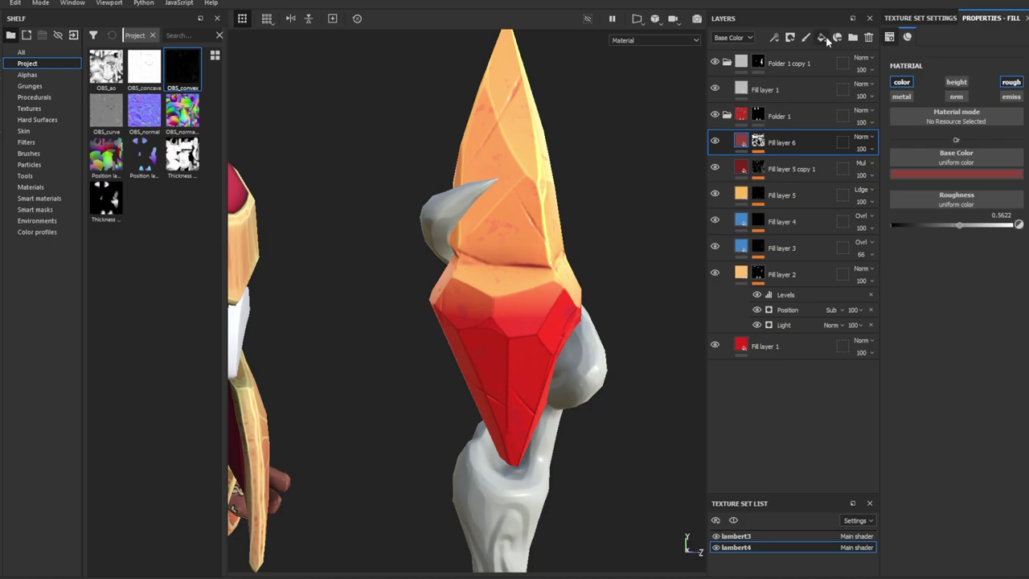
left_click(822, 37)
Give Fill layer 7 a black mask with a Paint effect and paint over the crystal.
left_click(836, 37)
right_click(758, 143)
left_click(786, 185)
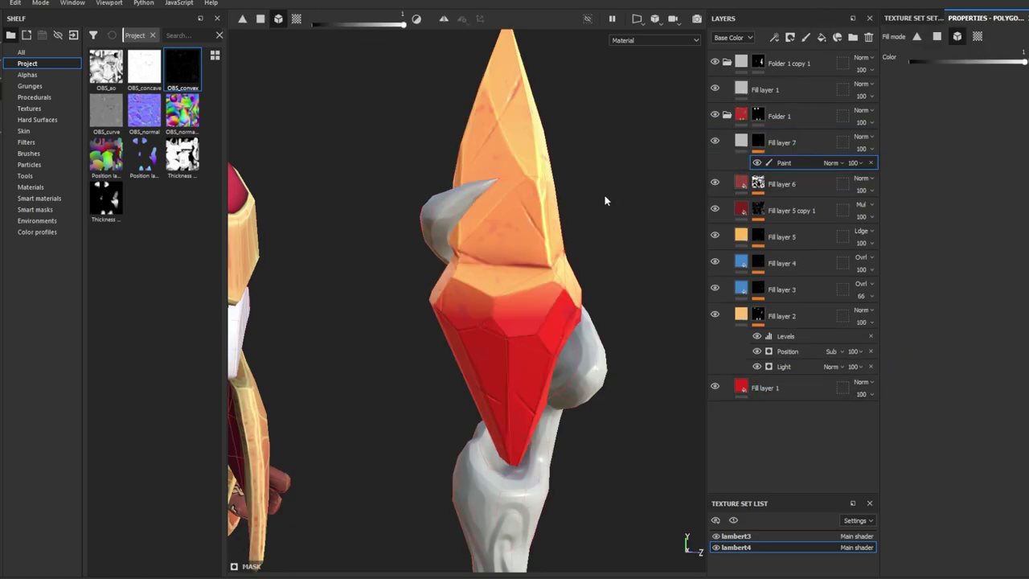
key("1")
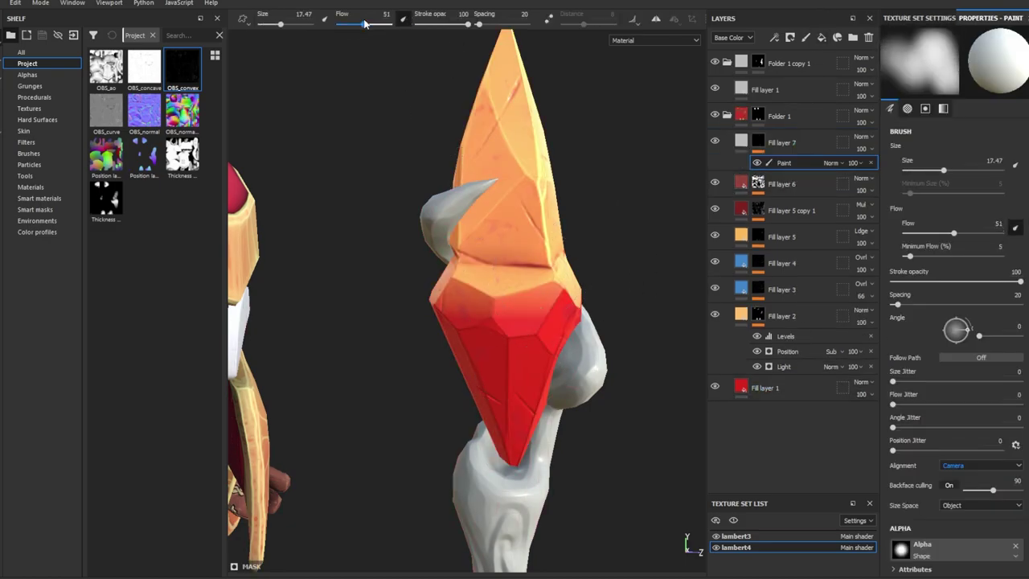
left_click_drag(491, 340, 547, 274)
mouse_move(614, 277)
left_mouse_down("alt")
mouse_move(530, 241)
mouse_move(360, 272)
left_mouse_up("alt")
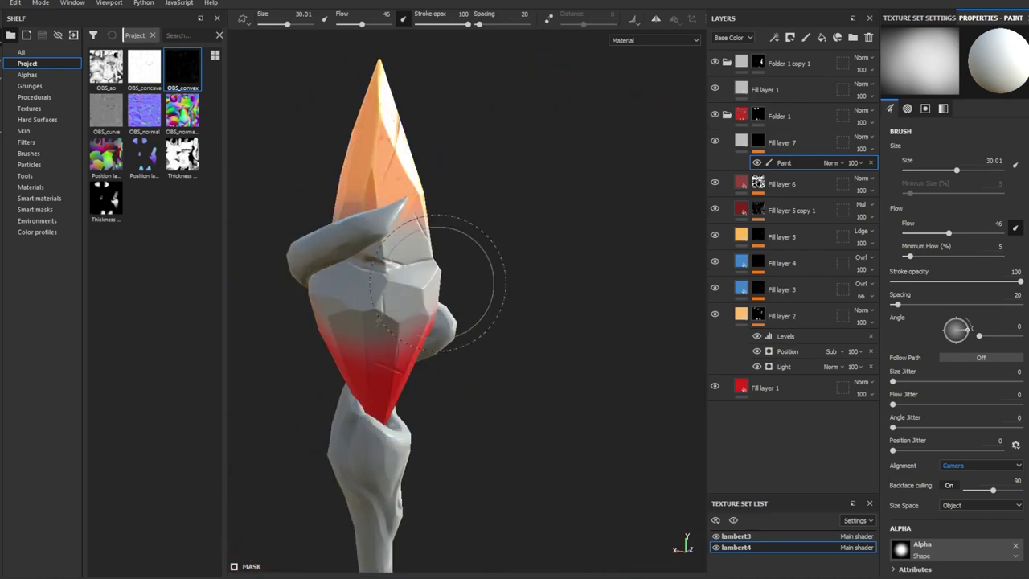
mouse_move(459, 252)
left_mouse_down("alt")
mouse_move(608, 298)
mouse_move(659, 265)
left_mouse_up("alt")
Add a Blur filter above the paint to soften the mask.
left_click(774, 37)
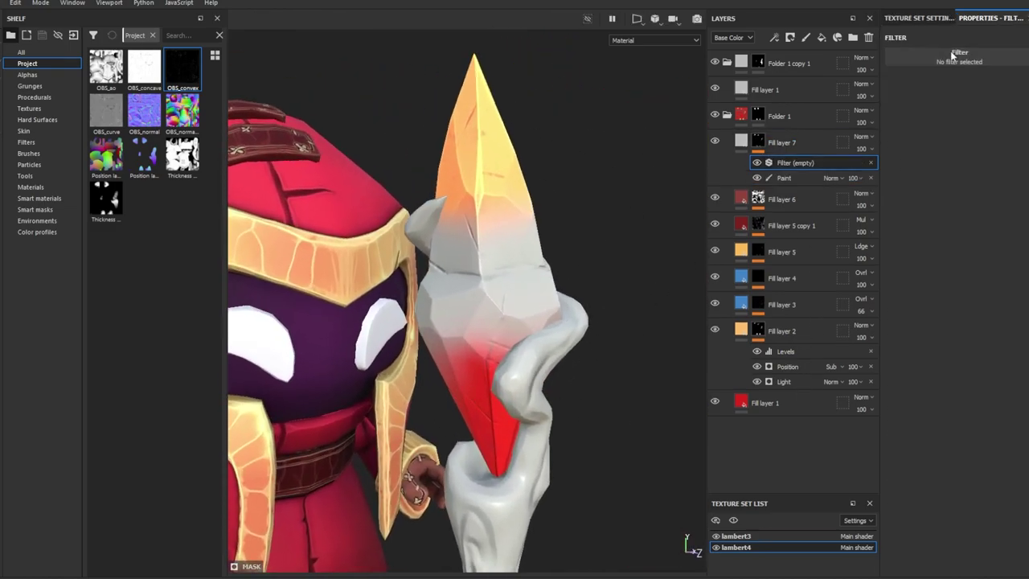
left_click(958, 57)
left_click_drag(932, 114, 972, 115)
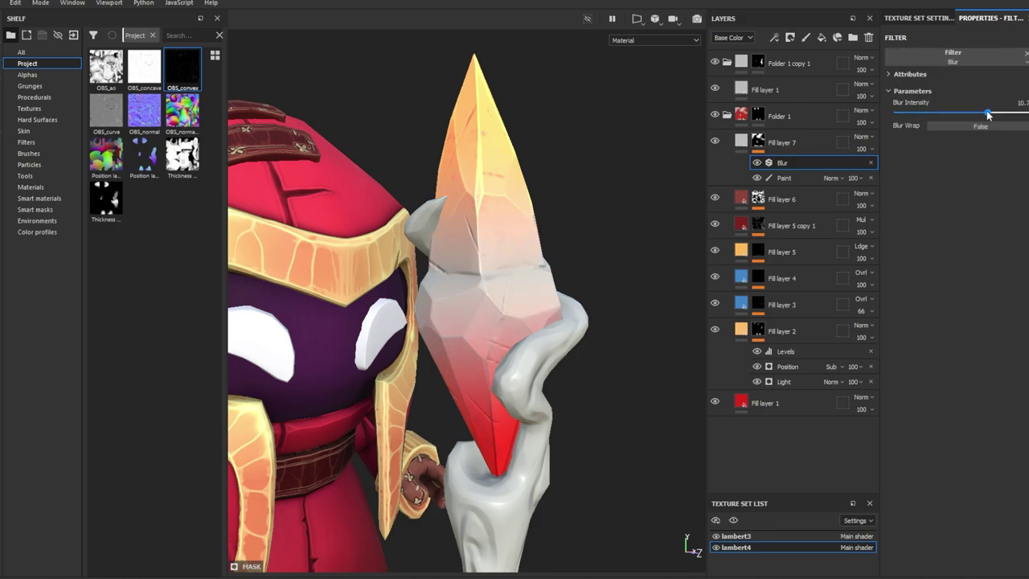
Set Fill layer 7 to a dark-red Overlay at 93 opacity and nudge the blur higher.
left_click(857, 138)
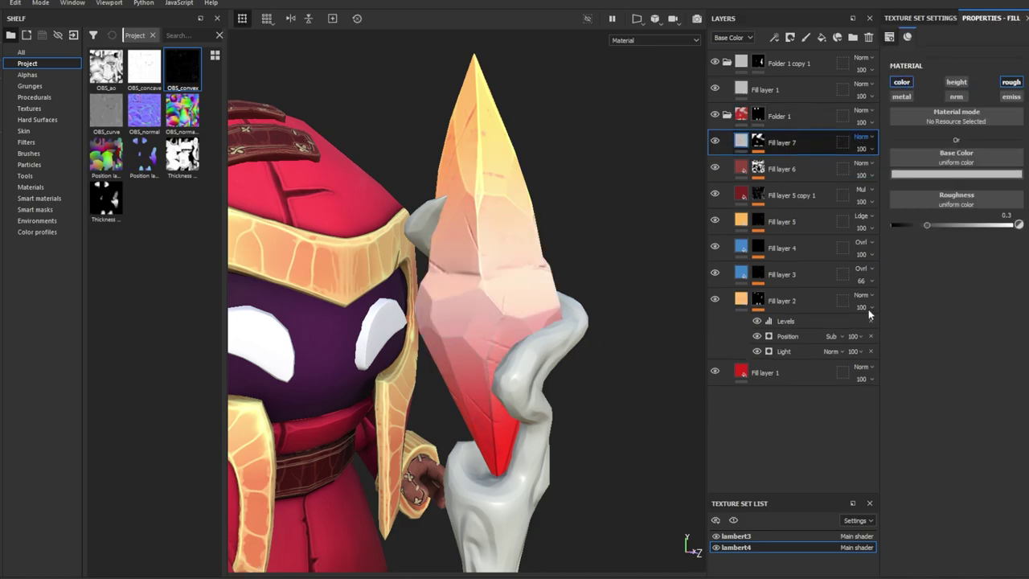
mouse_move(573, 418)
left_mouse_down("alt")
mouse_move(344, 402)
mouse_move(661, 372)
mouse_move(594, 384)
mouse_move(632, 343)
left_mouse_up("alt")
left_click_drag(859, 148, 898, 170)
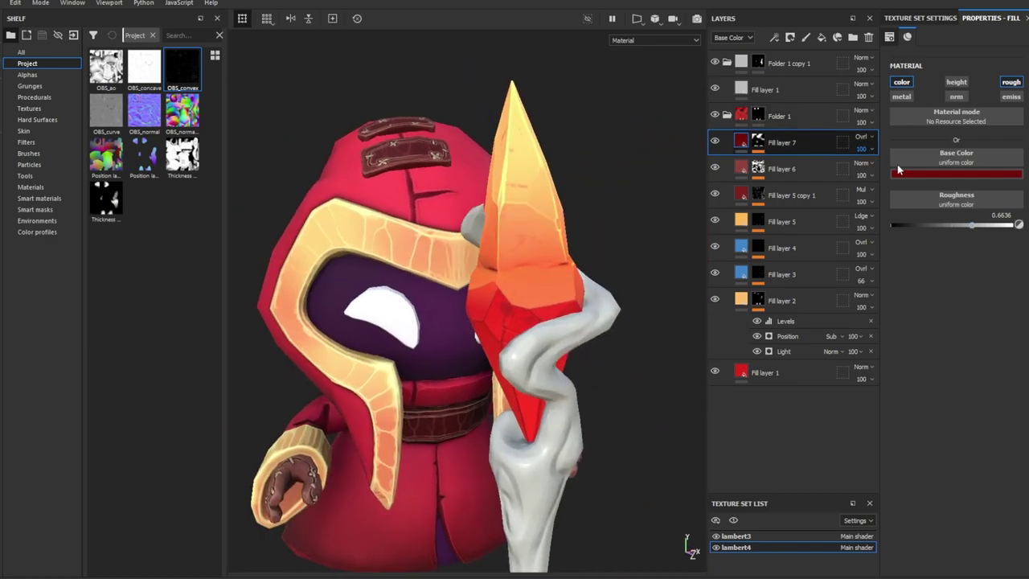
mouse_move(525, 275)
left_mouse_down("alt")
mouse_move(523, 299)
mouse_move(379, 262)
mouse_move(682, 289)
mouse_move(634, 330)
left_mouse_up("alt")
left_click(758, 142)
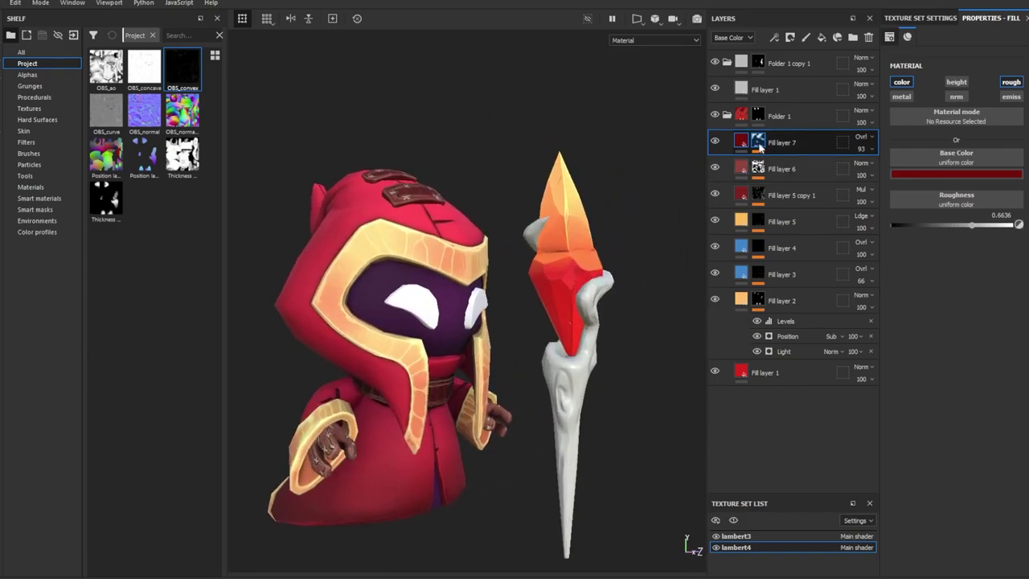
left_click_drag(967, 119, 970, 113)
scroll(643, 413, "up", 3)
mouse_move(643, 413)
left_mouse_down("alt")
mouse_move(563, 402)
mouse_move(642, 402)
left_mouse_up("alt")
Add Fill layer 8 above the staff base with an Ambient Occlusion generator mask, lower balance, higher contrast.
left_click(726, 116)
left_click(755, 90)
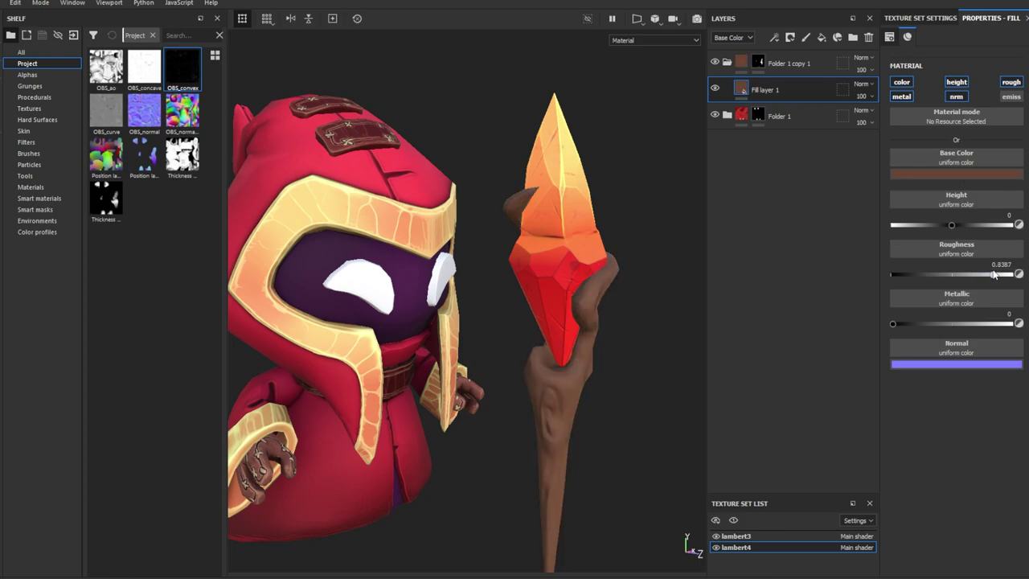
left_click(821, 37)
left_click(790, 37)
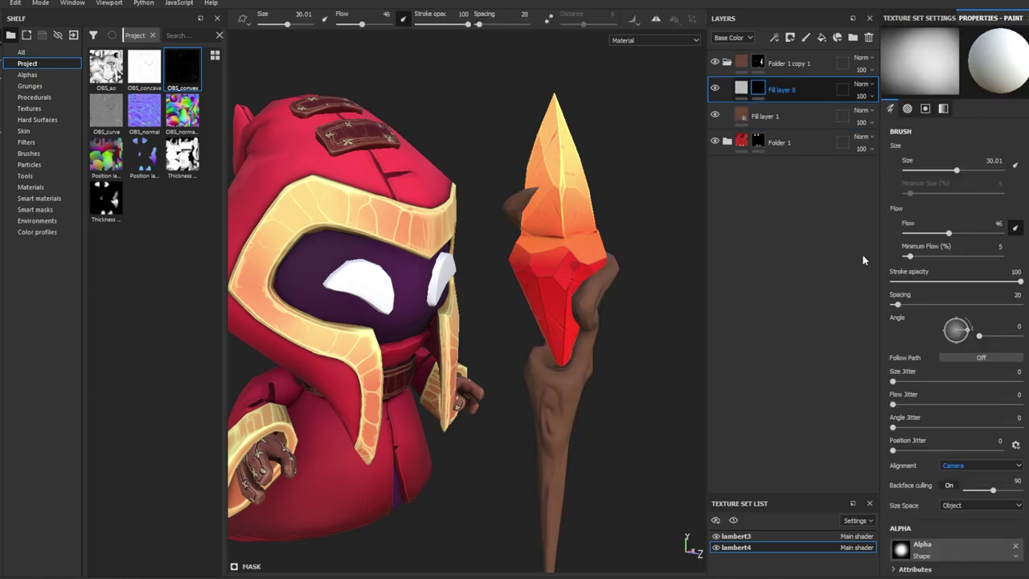
left_click(837, 37)
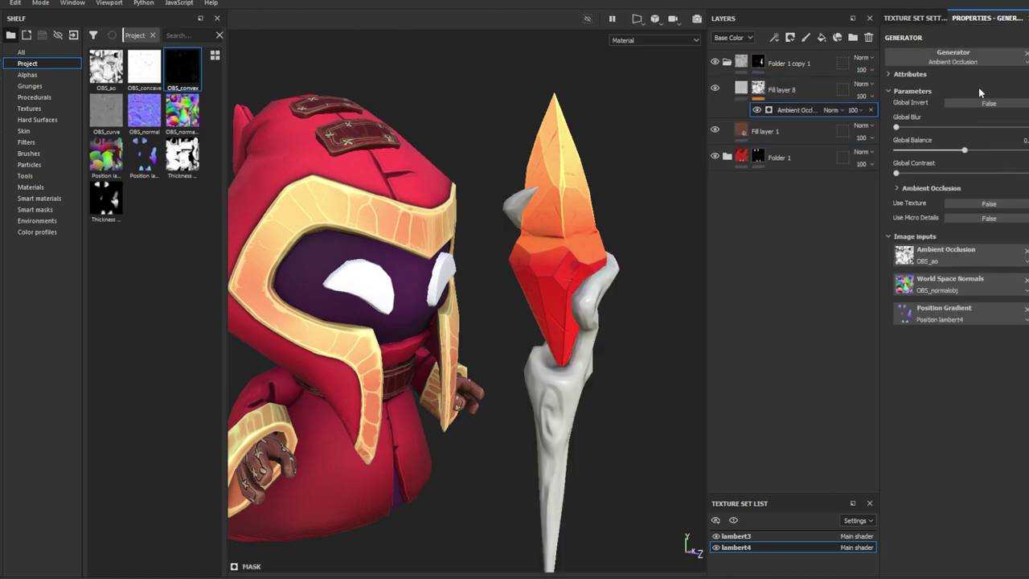
left_click_drag(963, 151, 933, 150)
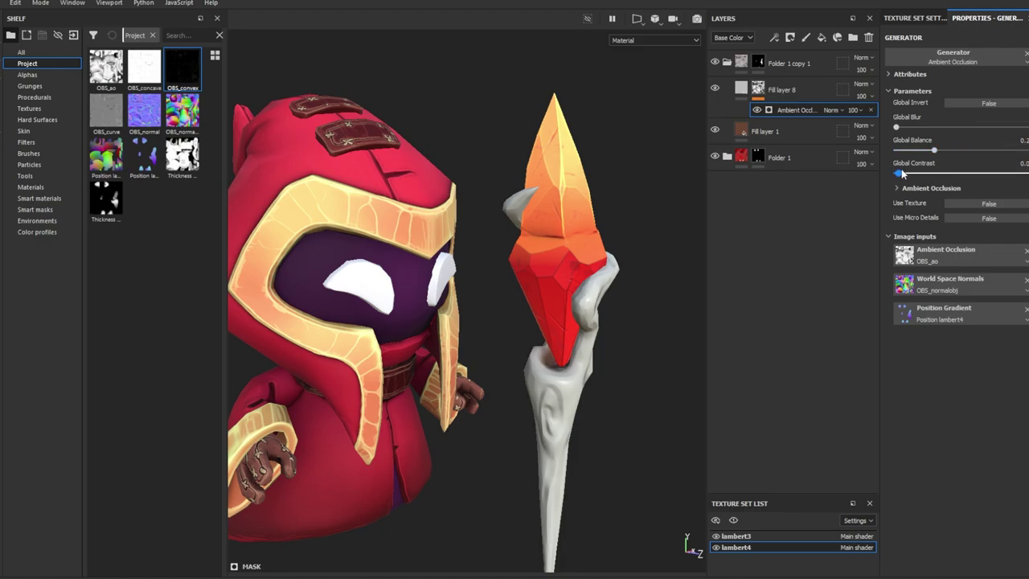
left_click_drag(901, 173, 956, 173)
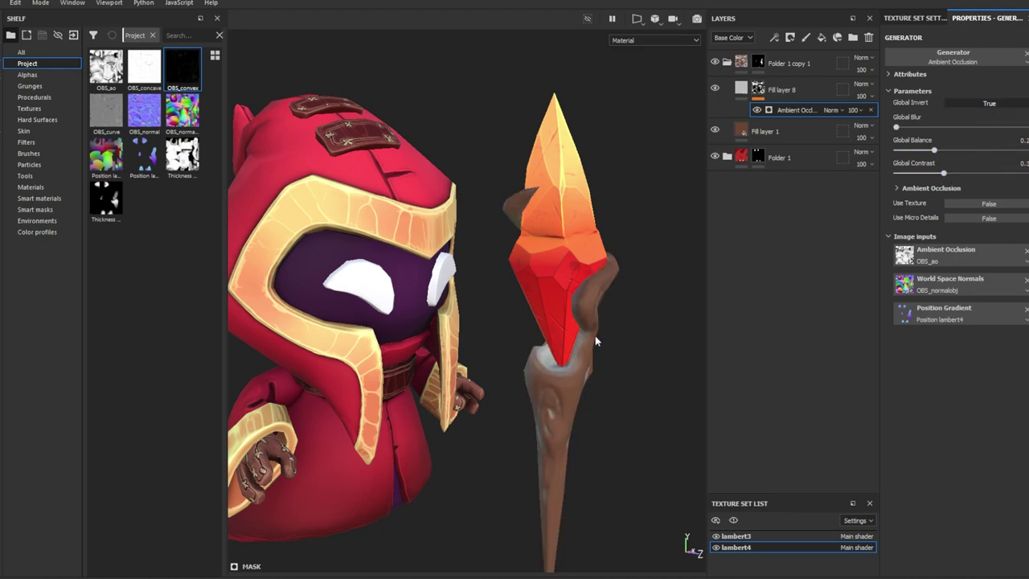
Brighten the occlusion mask with Levels and add a Paint effect to it.
mouse_move(595, 335)
left_mouse_down("alt")
mouse_move(349, 310)
mouse_move(706, 531)
left_mouse_up("alt")
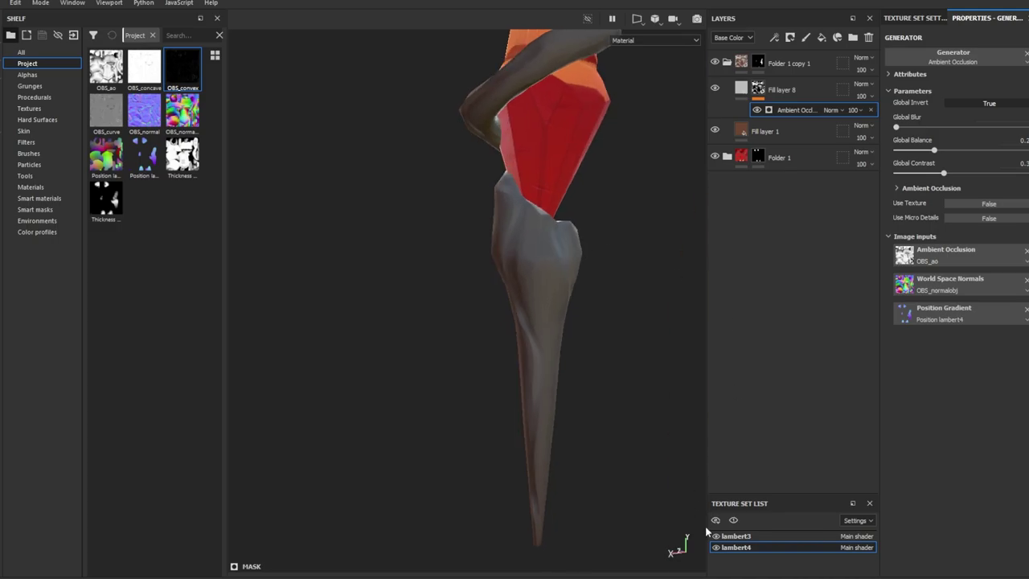
left_click_drag(611, 344, 531, 349, "alt")
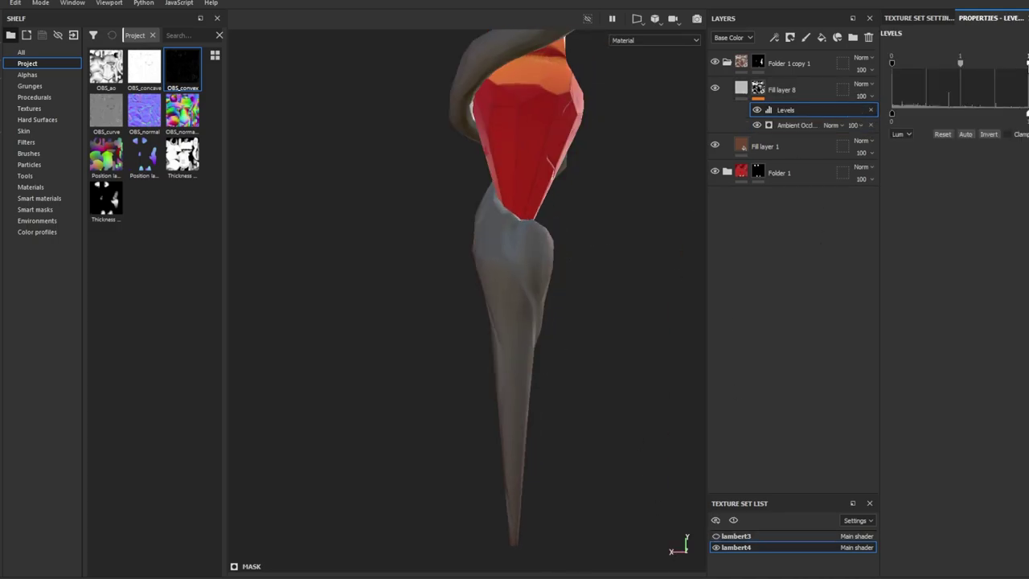
left_click_drag(960, 63, 971, 64)
left_click(806, 37)
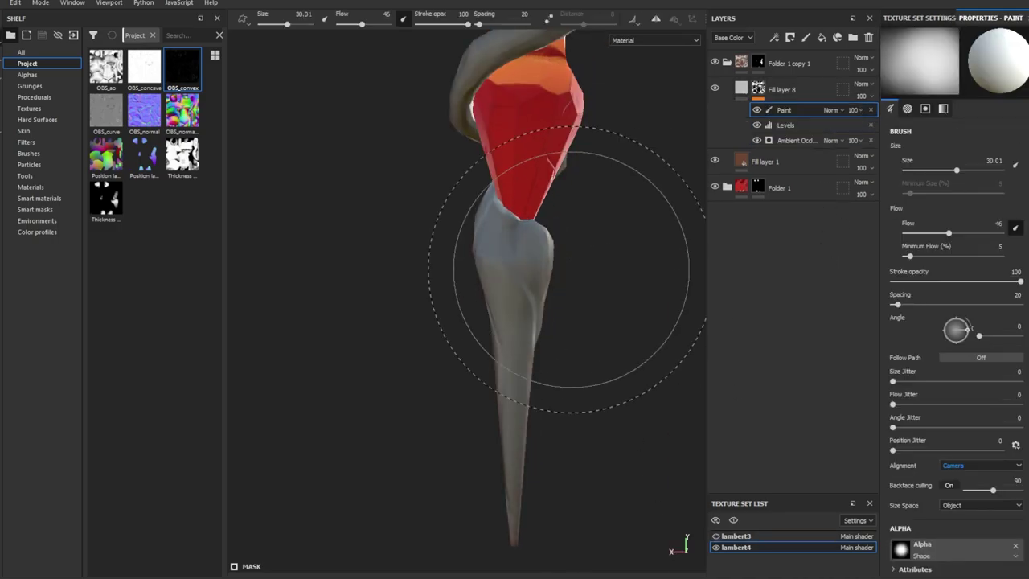
Paint the mask around the staff ring with a smaller brush and colour Fill layer 8 dark red-brown.
mouse_move(505, 265)
left_mouse_down()
mouse_move(471, 223)
mouse_move(535, 262)
mouse_move(432, 230)
mouse_move(436, 184)
left_mouse_up()
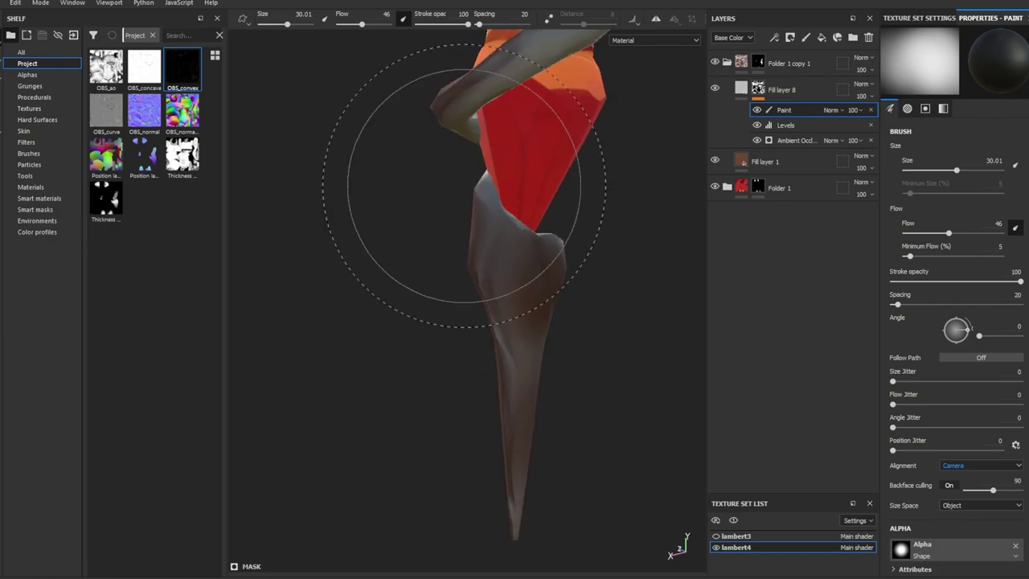
scroll(471, 207, "up", 3)
key("bracketleft")
key("bracketleft")
key("bracketleft")
mouse_move(561, 156)
left_mouse_down()
mouse_move(475, 200)
mouse_move(444, 191)
mouse_move(632, 259)
left_mouse_up()
scroll(610, 268, "up", 2)
scroll(611, 268, "down", 2)
left_click_drag(574, 287, 635, 274, "alt")
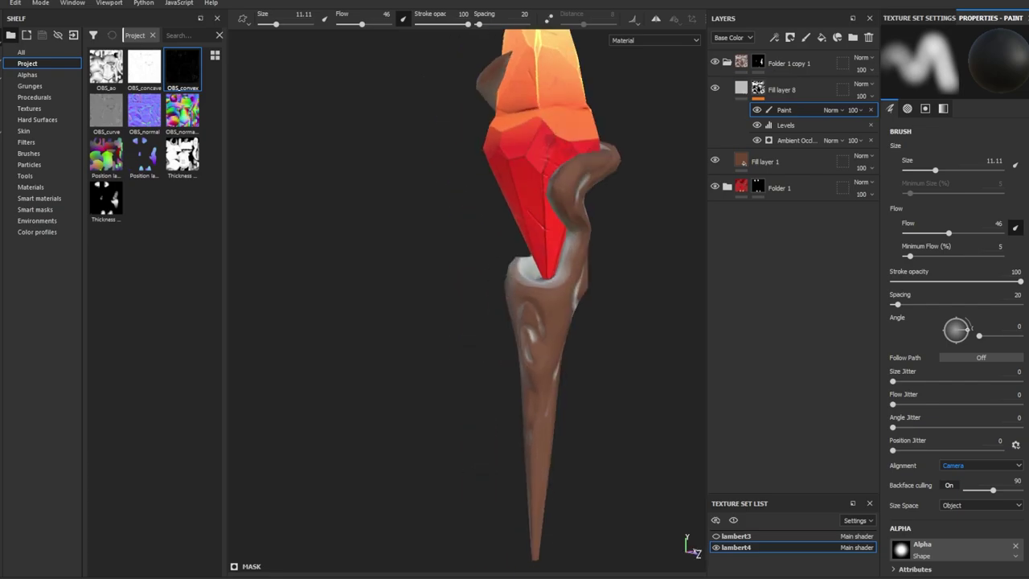
left_click(771, 89)
left_click(956, 174)
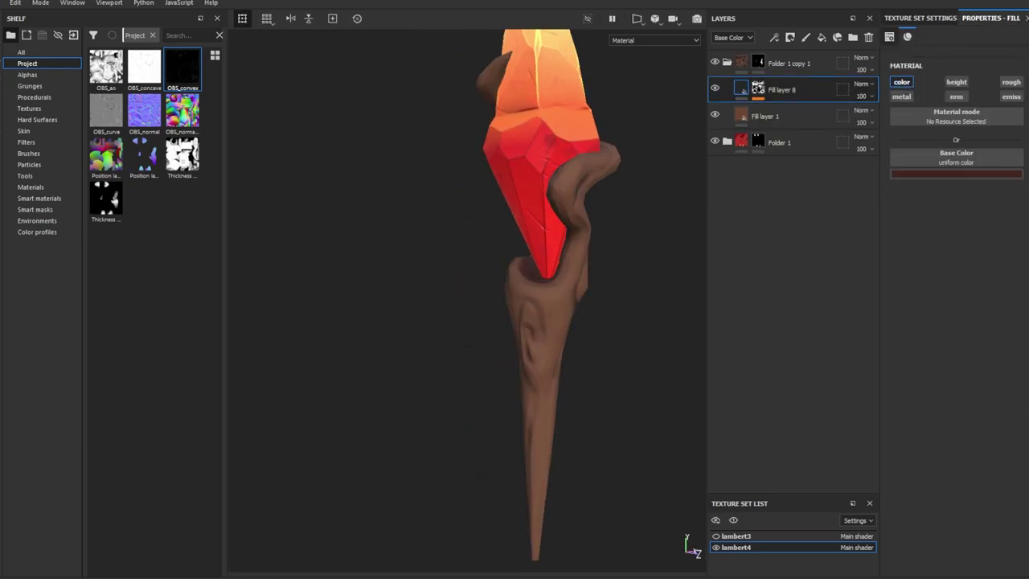
Add Fill layer 9 with a black mask and Position generator, raising Balance and Contrast to 0.2.
left_click(820, 37)
left_click(836, 37)
left_click(1000, 96)
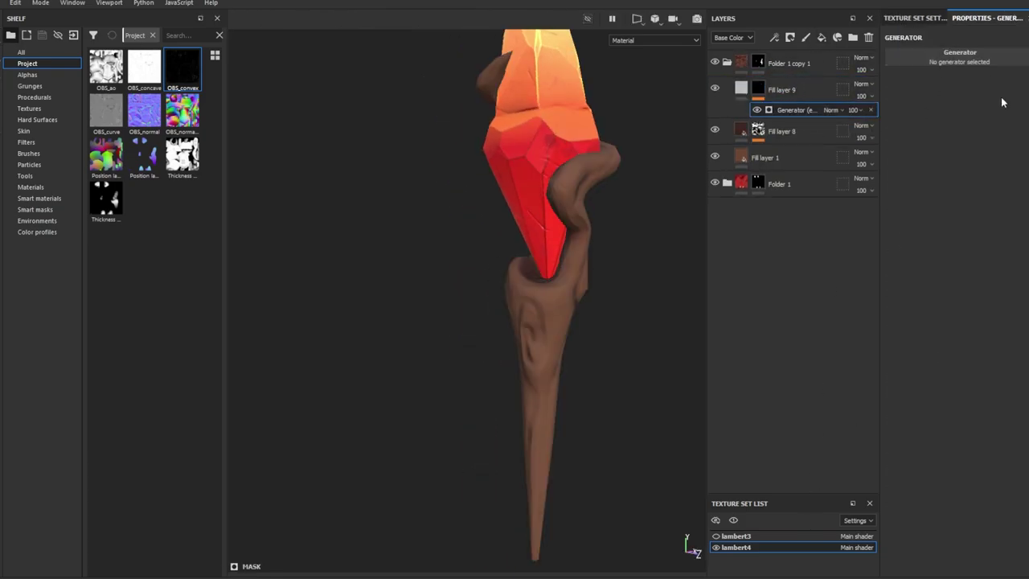
left_click(758, 89, "alt")
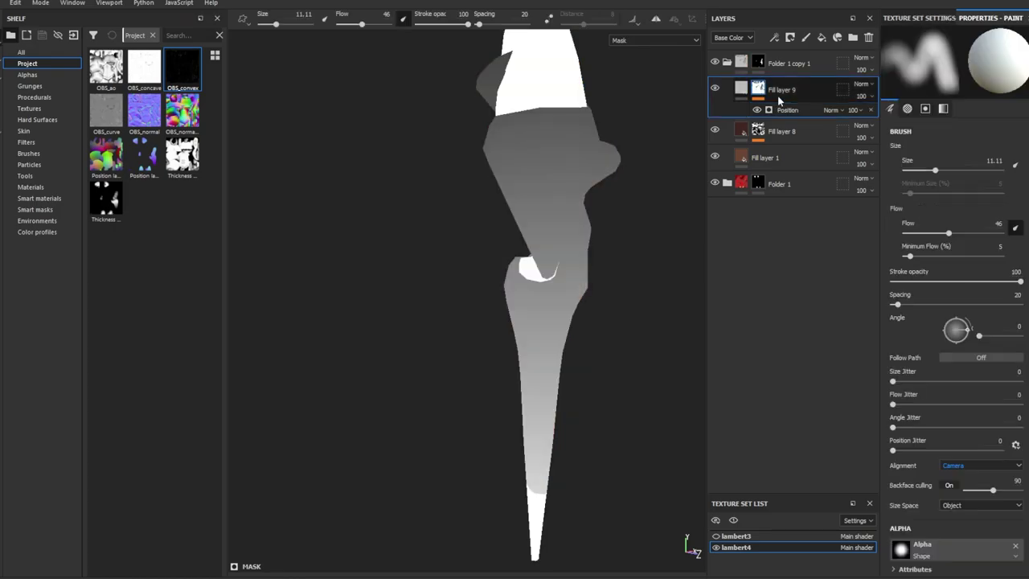
left_click(779, 110)
left_click_drag(963, 150, 987, 151)
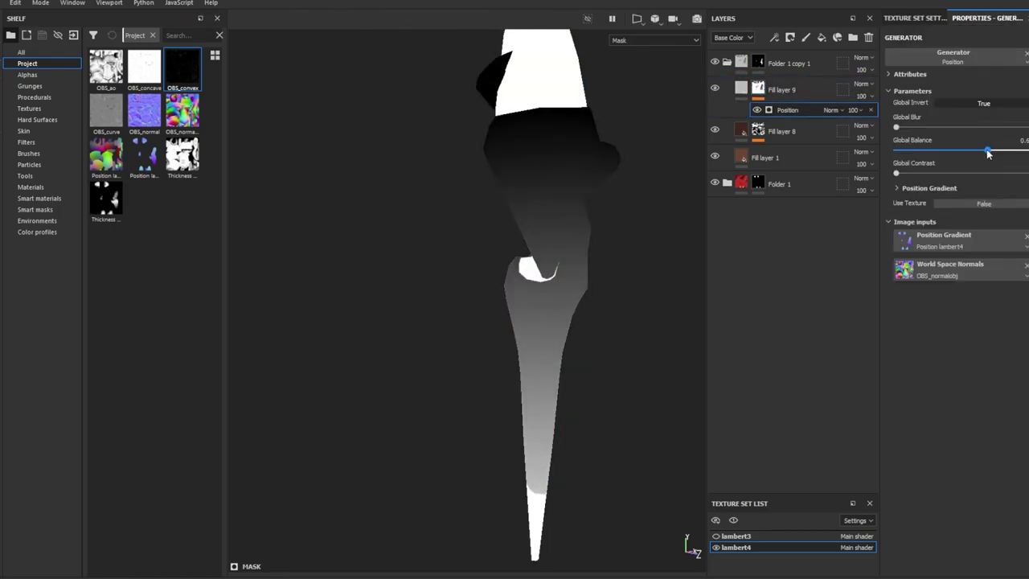
left_click_drag(896, 172, 937, 175)
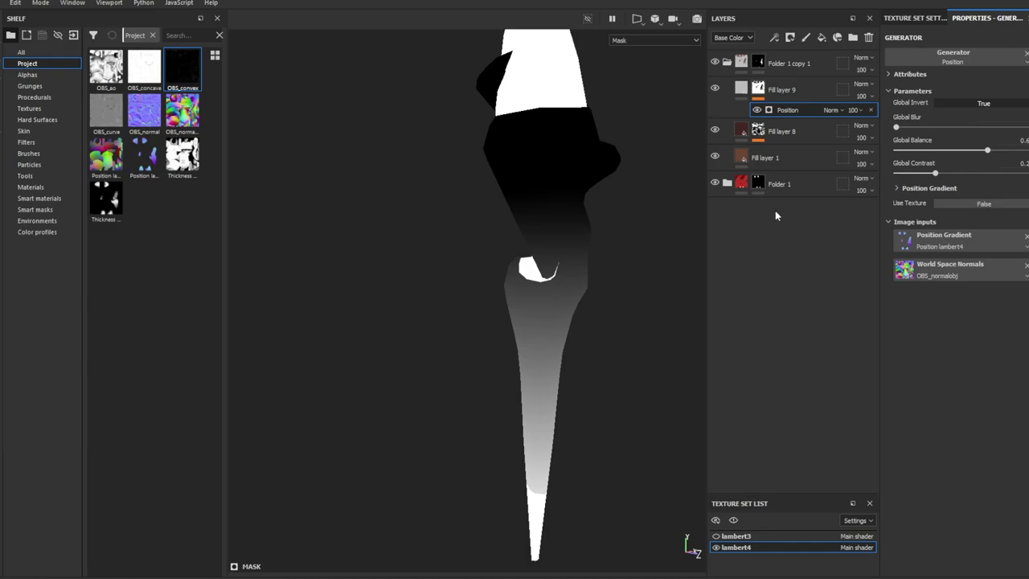
mouse_move(522, 337)
left_mouse_down("alt")
mouse_move(507, 349)
mouse_move(475, 332)
mouse_move(570, 301)
mouse_move(782, 271)
mouse_move(479, 307)
mouse_move(480, 362)
left_mouse_up("alt")
Make Fill layer 9 a dark red colour-only fill blending as Overlay at 80%.
left_click(746, 92)
key("ctrl+z")
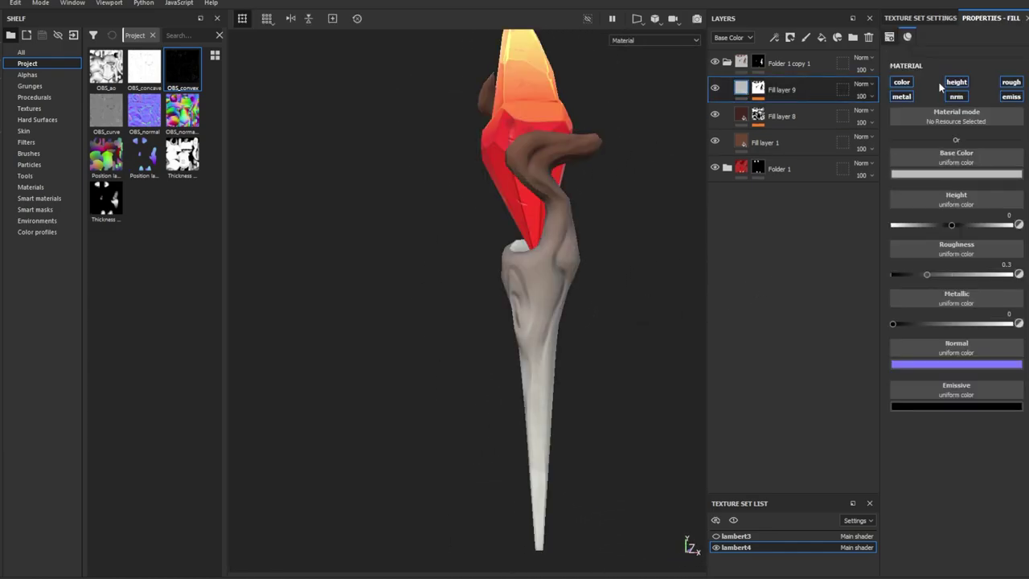
key("shift+alt+o")
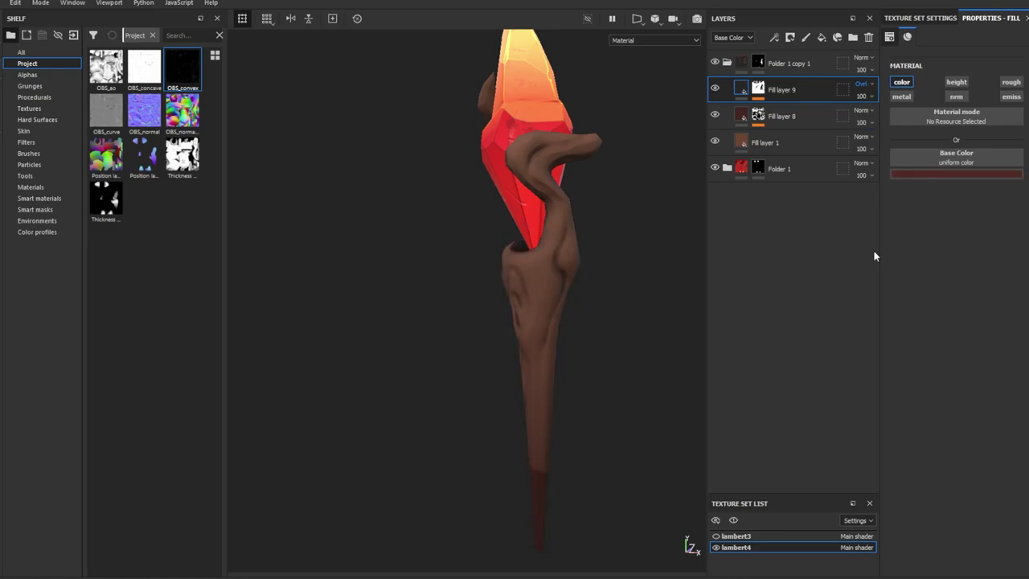
mouse_move(539, 319)
left_mouse_down("alt")
mouse_move(737, 356)
mouse_move(500, 355)
mouse_move(517, 369)
left_mouse_up("alt")
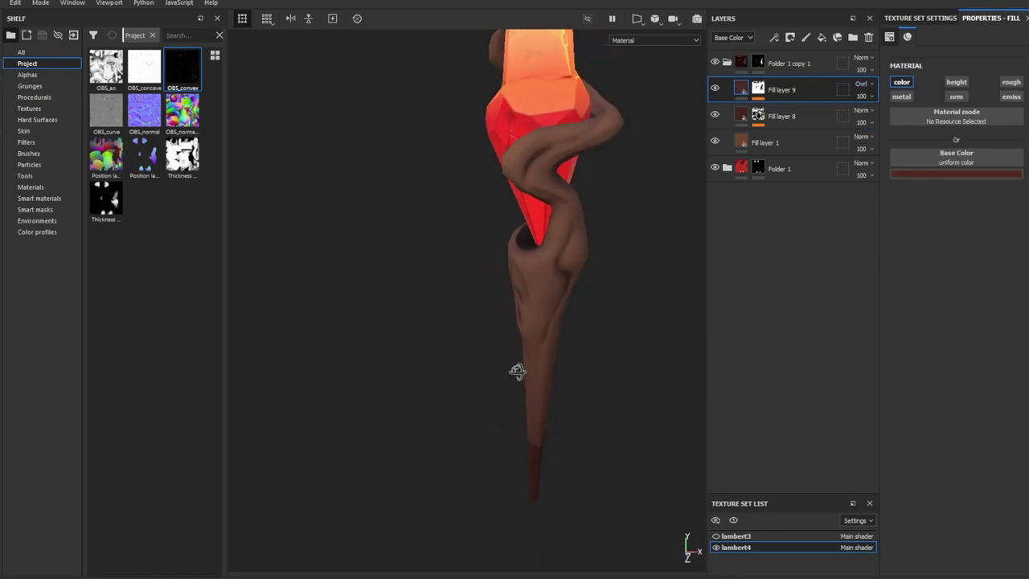
Revisit Fill layer 9's Position generator and review the reddened lower shaft in material view.
left_click(758, 90)
left_click(773, 110)
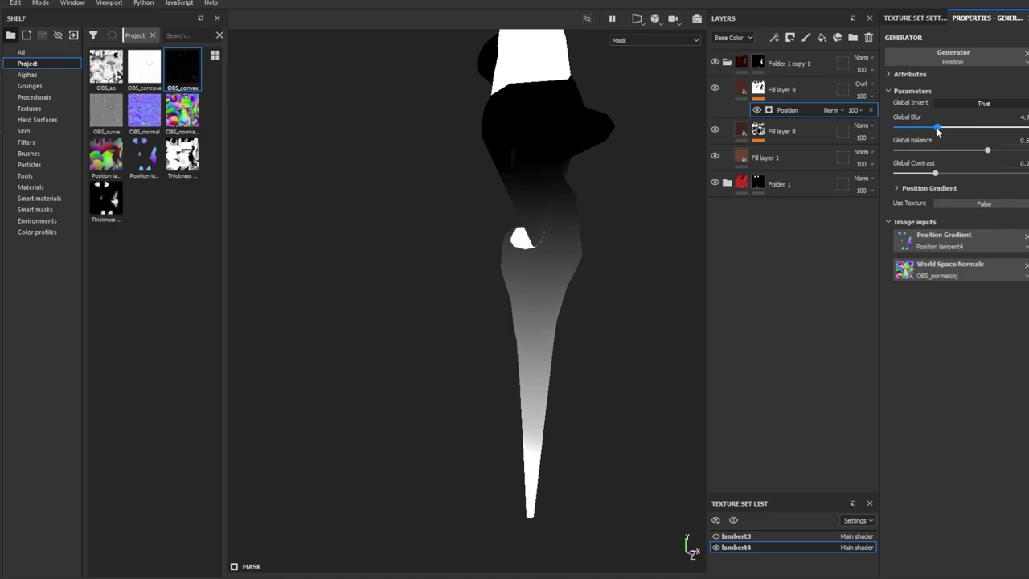
key("m")
mouse_move(379, 322)
left_mouse_down("alt")
mouse_move(296, 308)
mouse_move(573, 349)
mouse_move(583, 387)
mouse_move(506, 345)
mouse_move(603, 379)
mouse_move(691, 281)
left_mouse_up("alt")
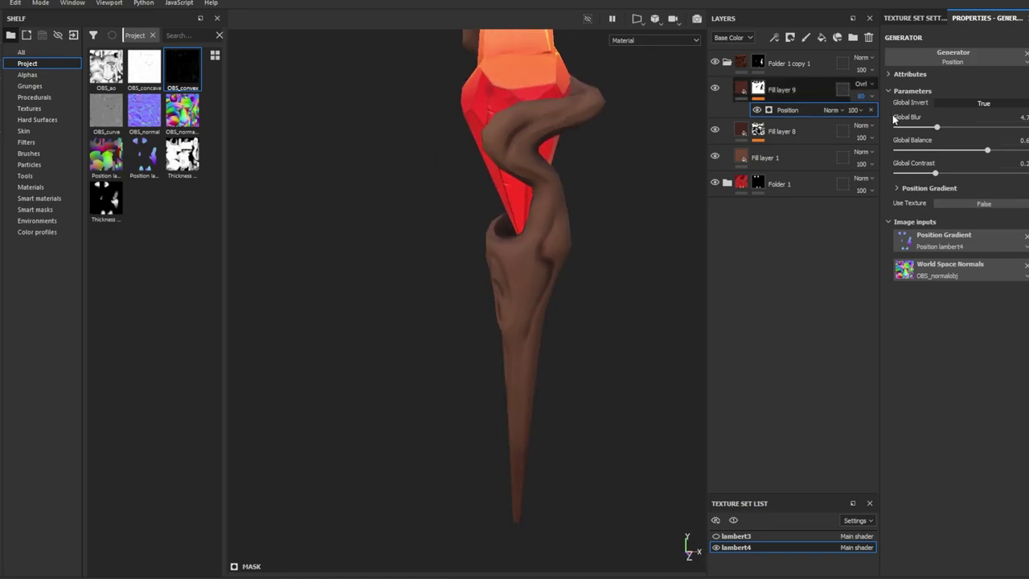
mouse_move(611, 321)
left_mouse_down("alt")
mouse_move(643, 310)
mouse_move(650, 338)
left_mouse_up("alt")
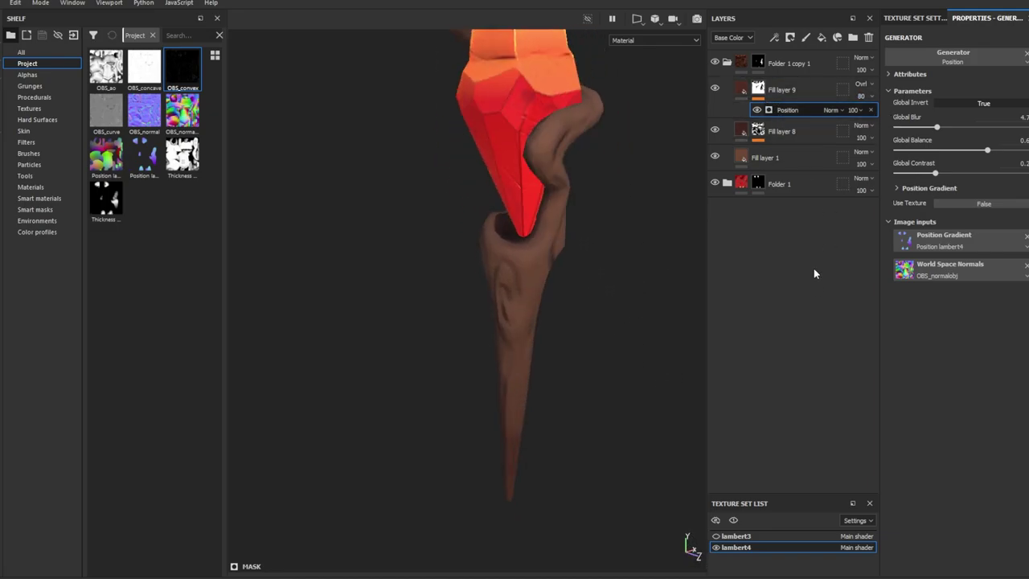
left_click(741, 92)
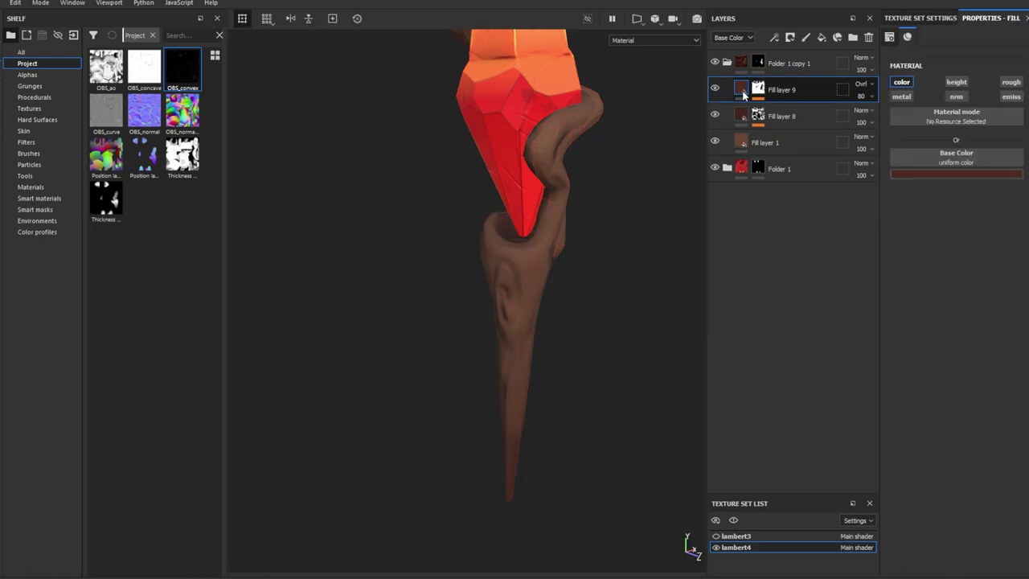
left_click_drag(620, 372, 689, 544, "alt")
Add Fill layer 10 with a Grunge Dirt mask at balance 0.21.
left_click(820, 37)
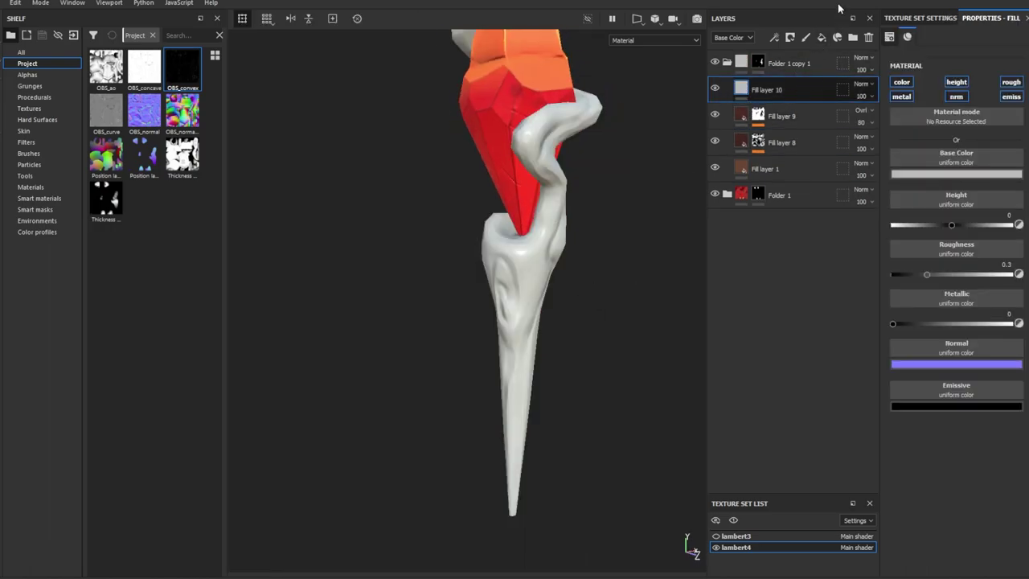
left_click(836, 37)
left_click(30, 85)
type("d")
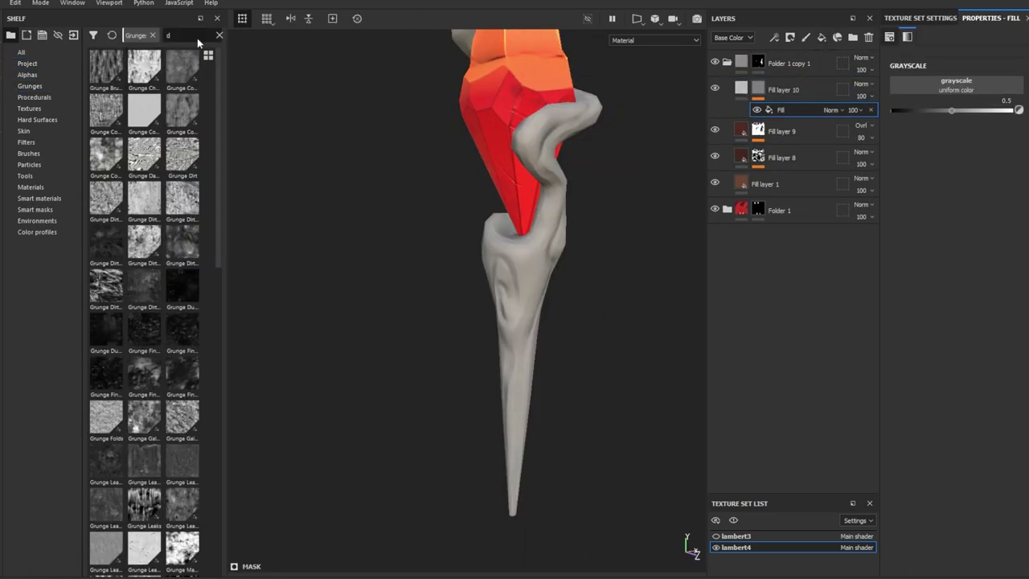
type("irt")
left_click_drag(183, 153, 952, 85)
mouse_move(961, 160)
left_mouse_down()
mouse_move(927, 160)
mouse_move(948, 185)
mouse_move(984, 185)
left_mouse_up()
Add a Linear Dodge Grunge Splashes Dusty fill to the mask with contrast 0.23.
left_click(828, 110)
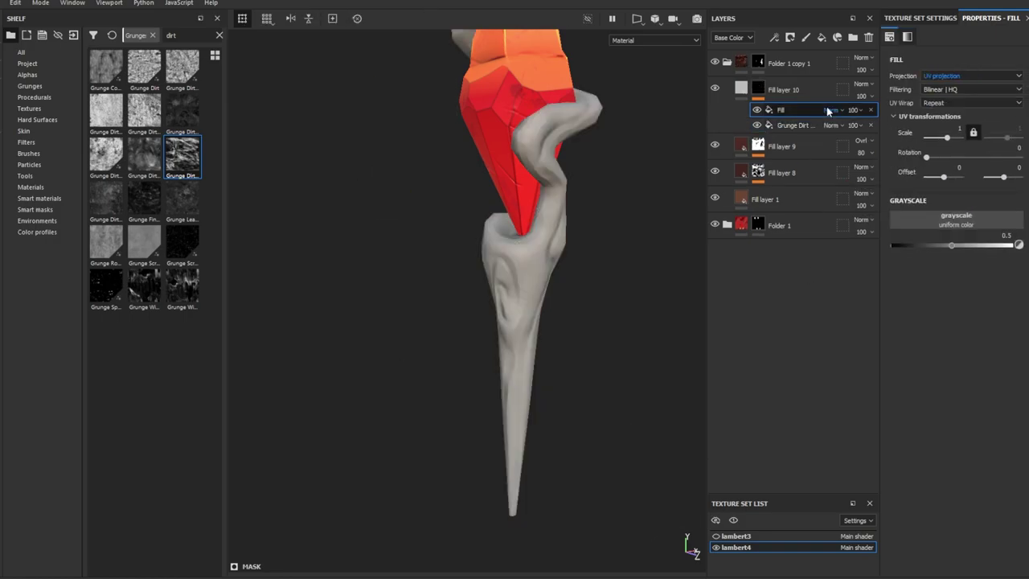
double_click(171, 35)
type("s")
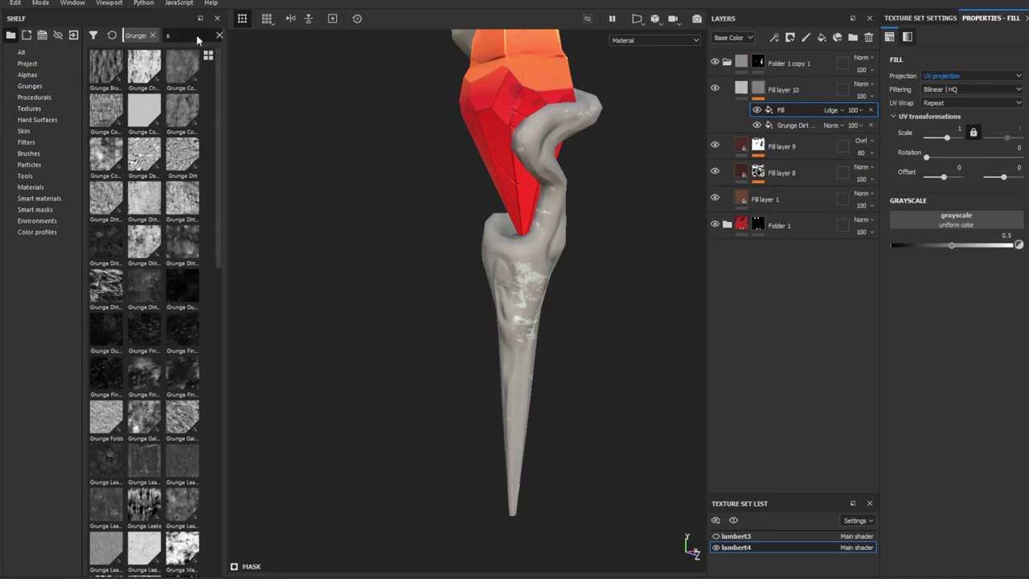
type("plash")
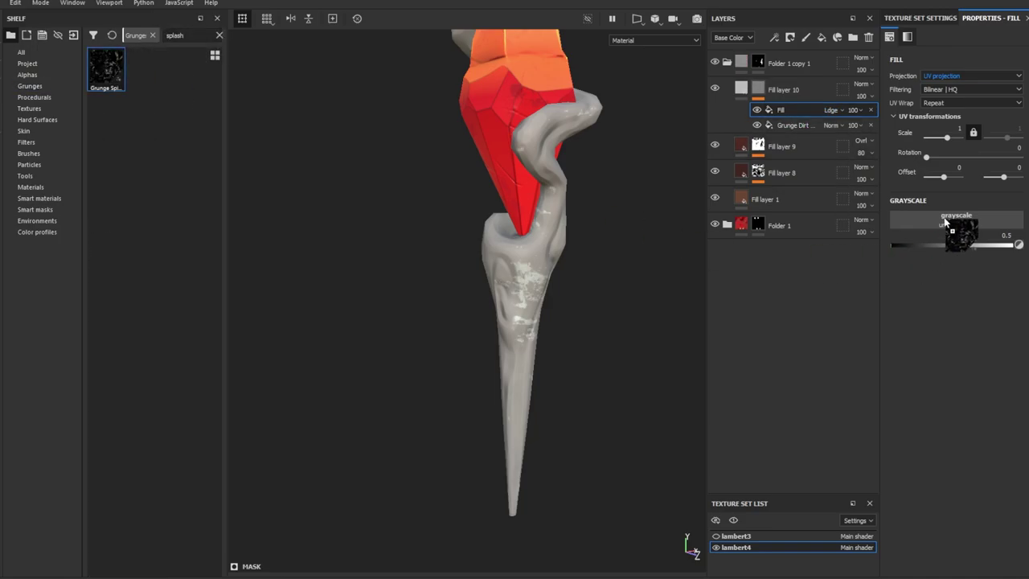
left_click_drag(106, 65, 956, 221)
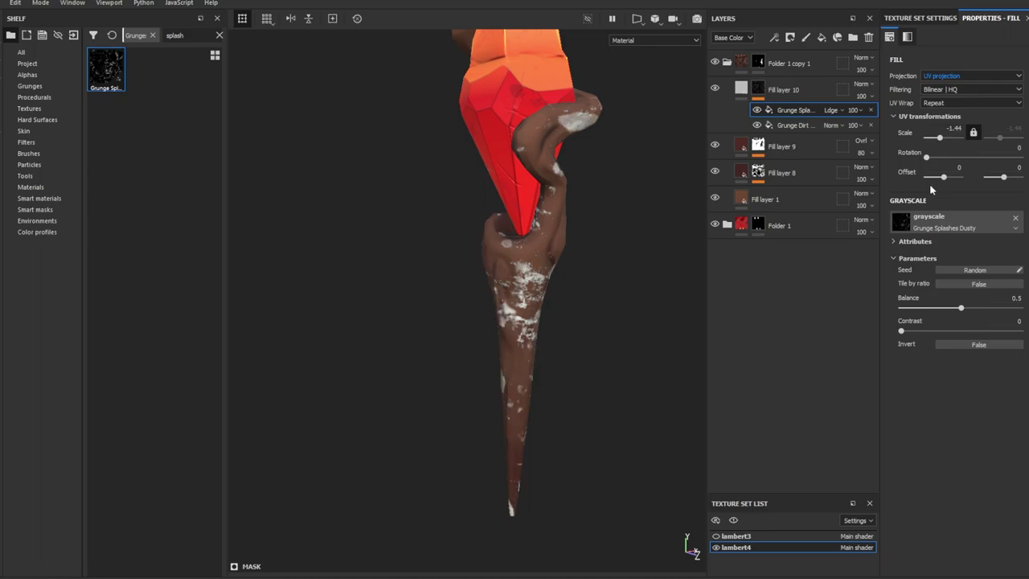
scroll(971, 75, "down", 1)
left_click_drag(960, 320, 951, 322)
left_click_drag(901, 344, 979, 361)
Give Fill layer 10 a dark red colour with Darken blending at 64% opacity.
left_click(741, 90)
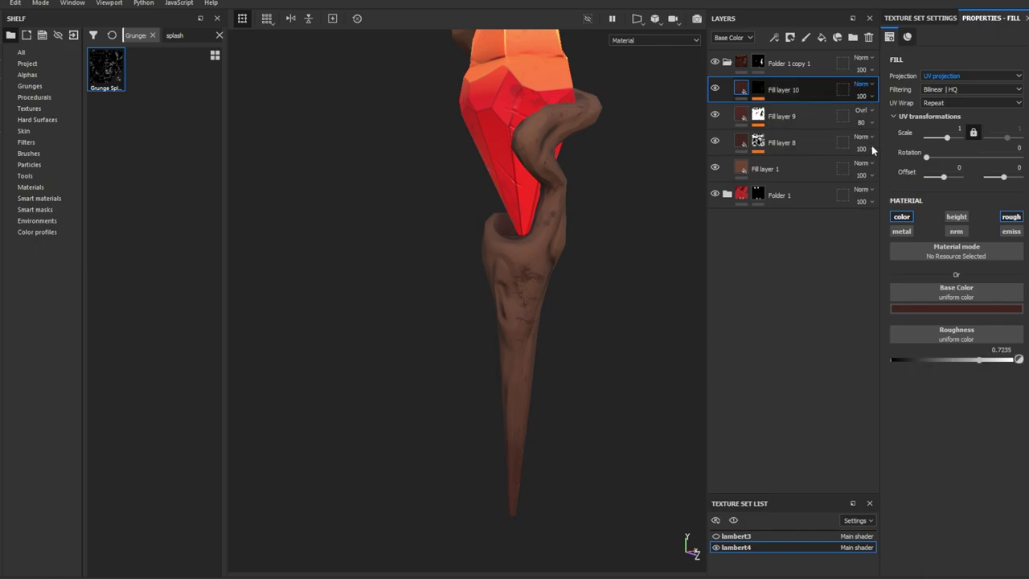
scroll(863, 84, "down", 5)
left_click_drag(866, 97, 885, 116)
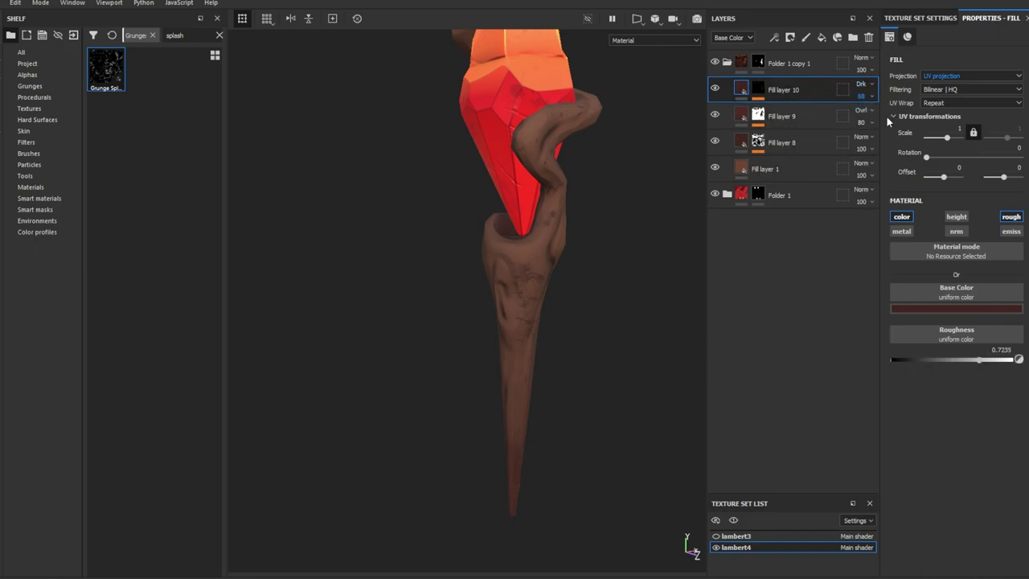
mouse_move(528, 391)
left_mouse_down("alt")
mouse_move(375, 337)
mouse_move(542, 374)
left_mouse_up("alt")
left_click(821, 37)
Give Fill layer 11 a black mask with a tri-planar Grunge Scratches Rough fill.
key("4")
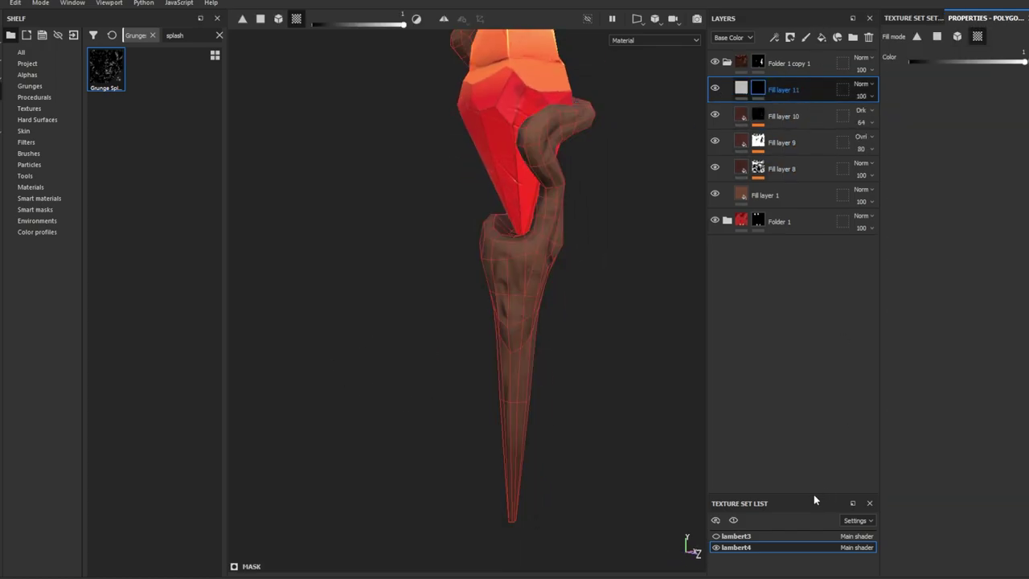
left_click(948, 93)
left_click(219, 35)
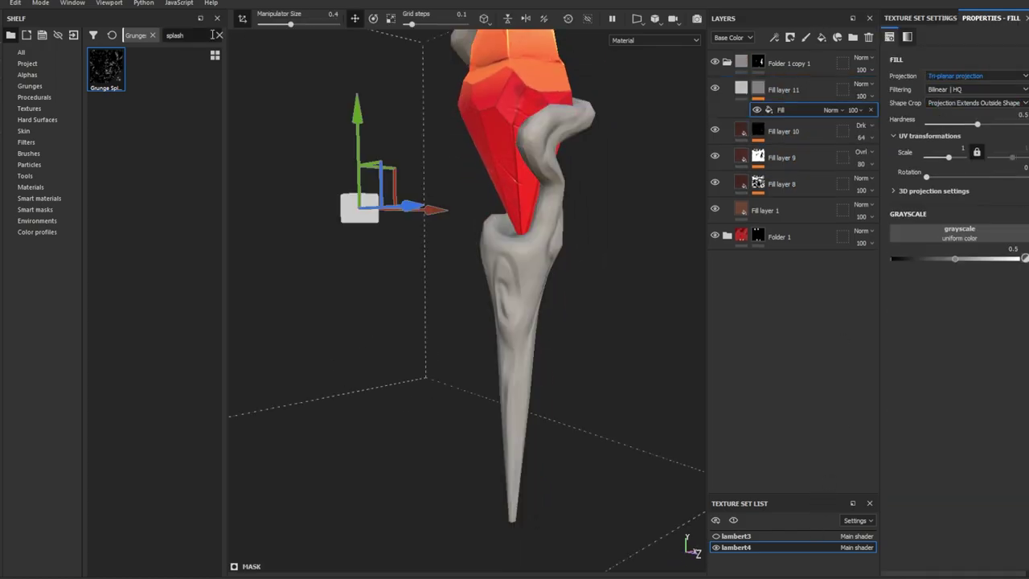
left_click(189, 35)
type("scrathes")
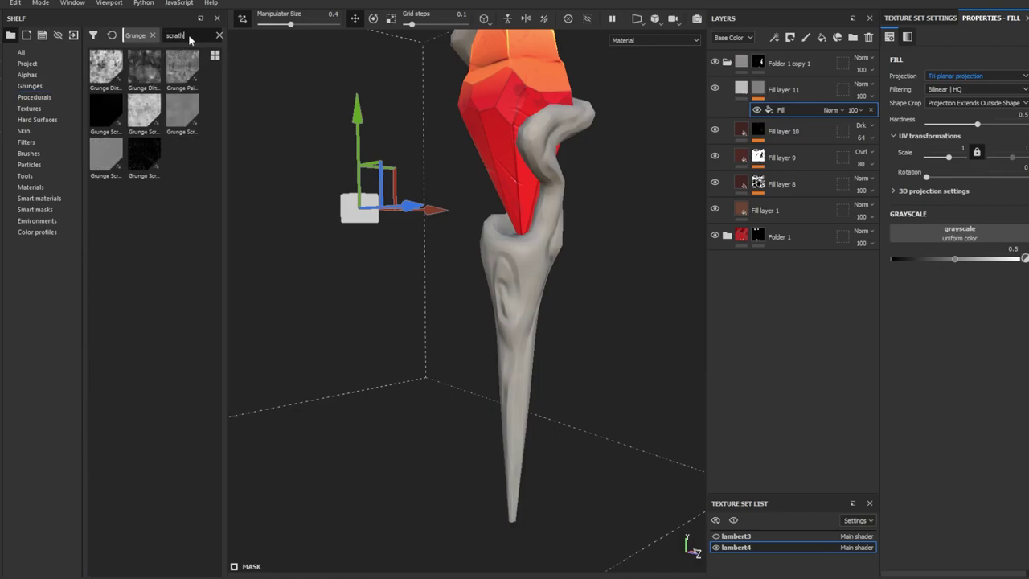
left_click_drag(106, 113, 964, 240)
scroll(950, 259, "down", 3)
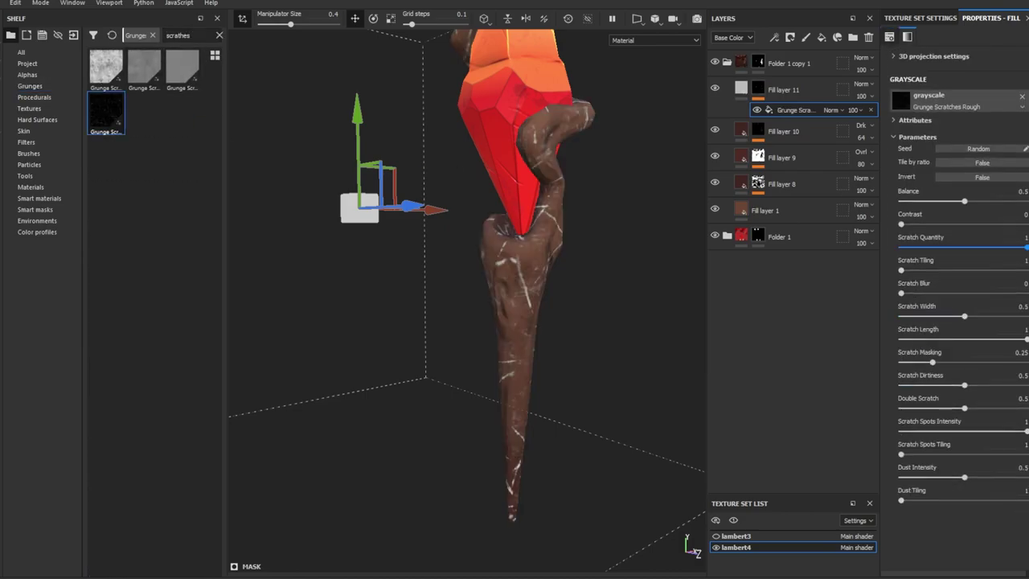
Make the scratches shorter, less dirty and undoubled, with scale 3.94.
left_click_drag(1026, 248, 946, 252)
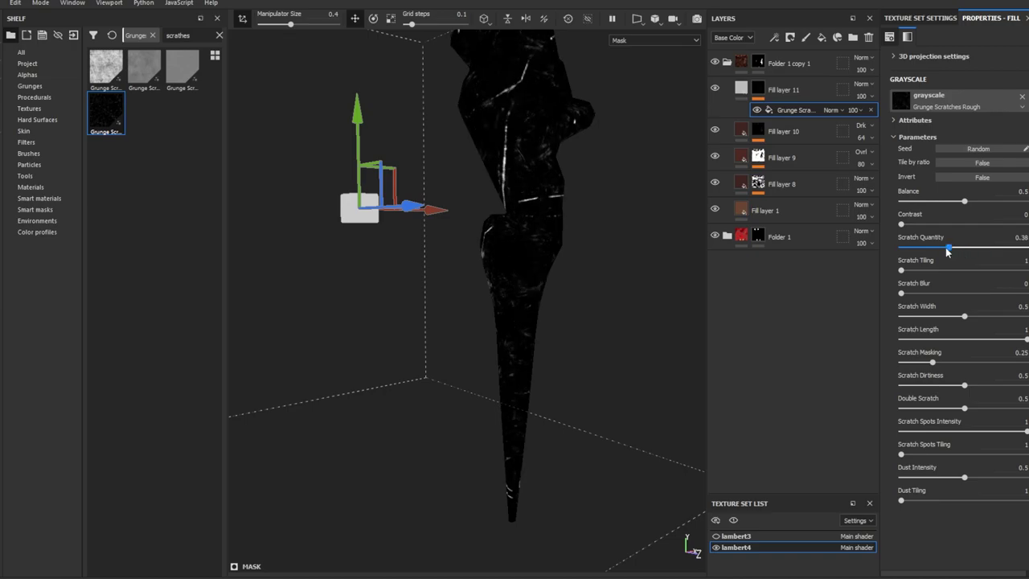
left_click_drag(969, 339, 966, 341)
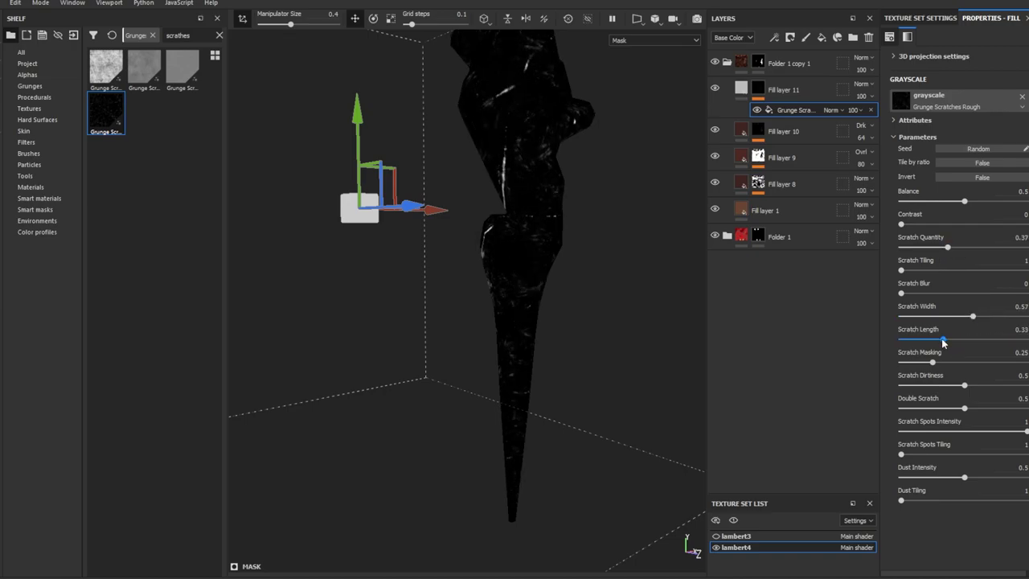
left_click(945, 386)
left_click_drag(956, 412, 900, 409)
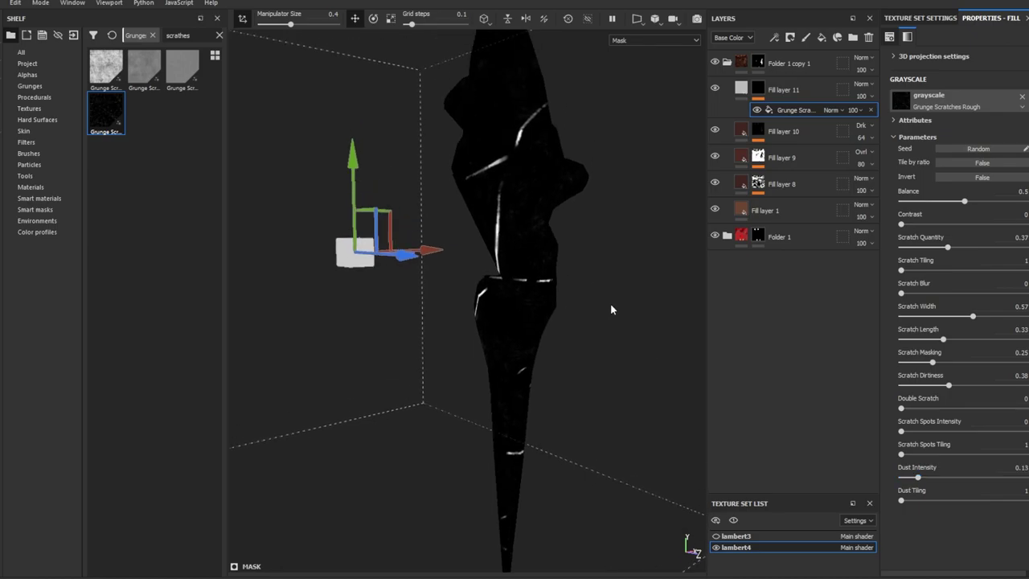
left_click_drag(611, 305, 563, 307, "alt")
type(".9")
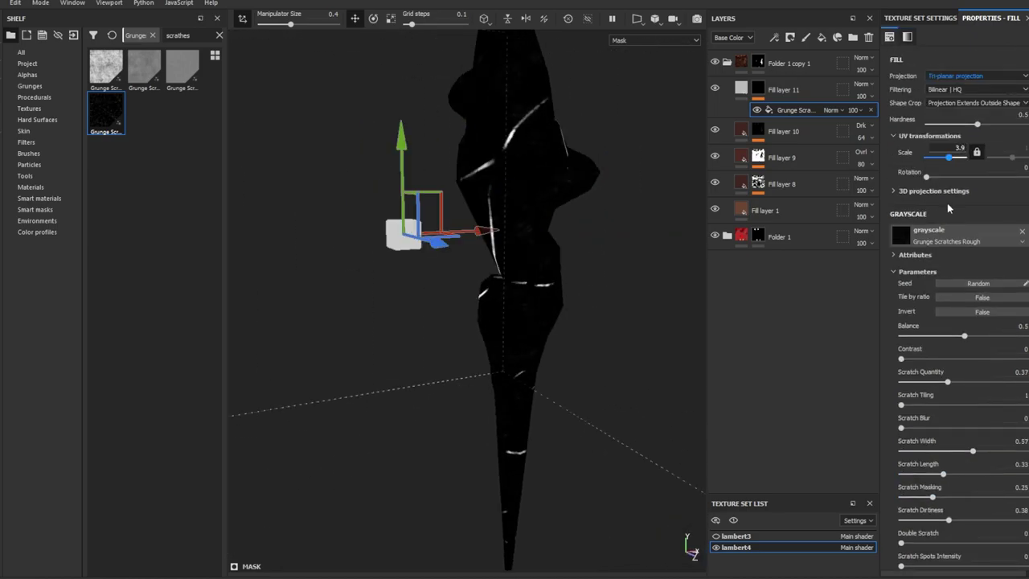
type("4")
key("Return")
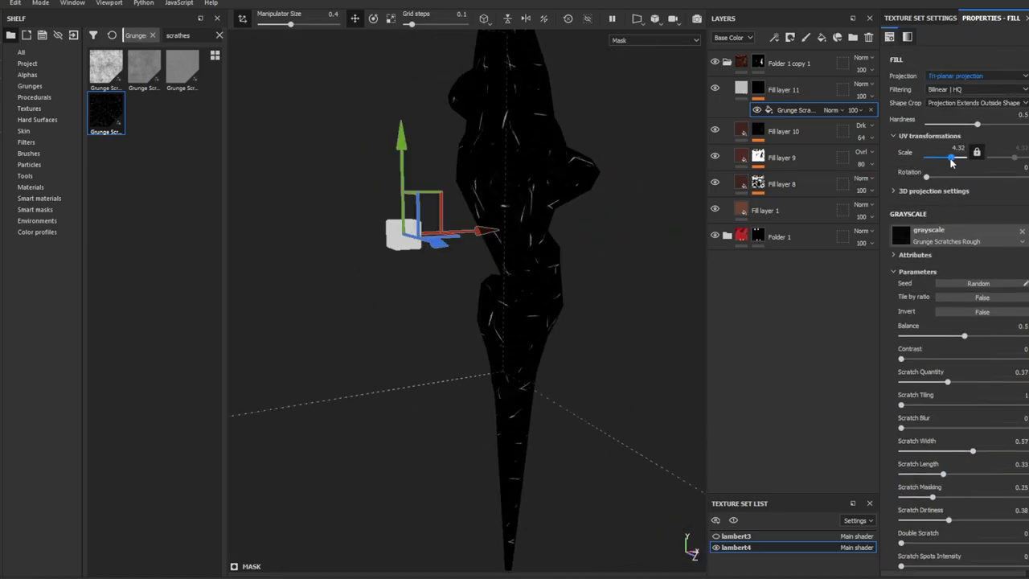
mouse_move(612, 290)
left_mouse_down("alt")
mouse_move(555, 230)
mouse_move(329, 292)
mouse_move(459, 378)
mouse_move(441, 392)
left_mouse_up("alt")
Adjust Fill layer 11's material roughness and review the scratched shaft.
left_click(772, 89)
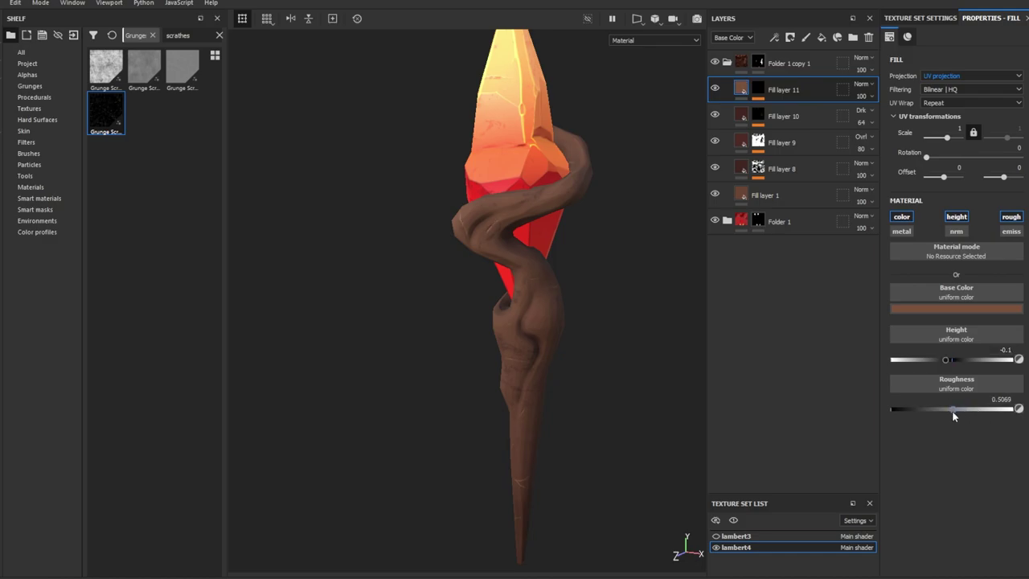
mouse_move(610, 321)
left_mouse_down("alt")
mouse_move(608, 276)
mouse_move(404, 294)
mouse_move(514, 305)
mouse_move(593, 394)
mouse_move(619, 340)
left_mouse_up("alt")
mouse_move(620, 340)
right_mouse_down("alt")
mouse_move(552, 314)
mouse_move(508, 382)
mouse_move(502, 434)
right_mouse_up("alt")
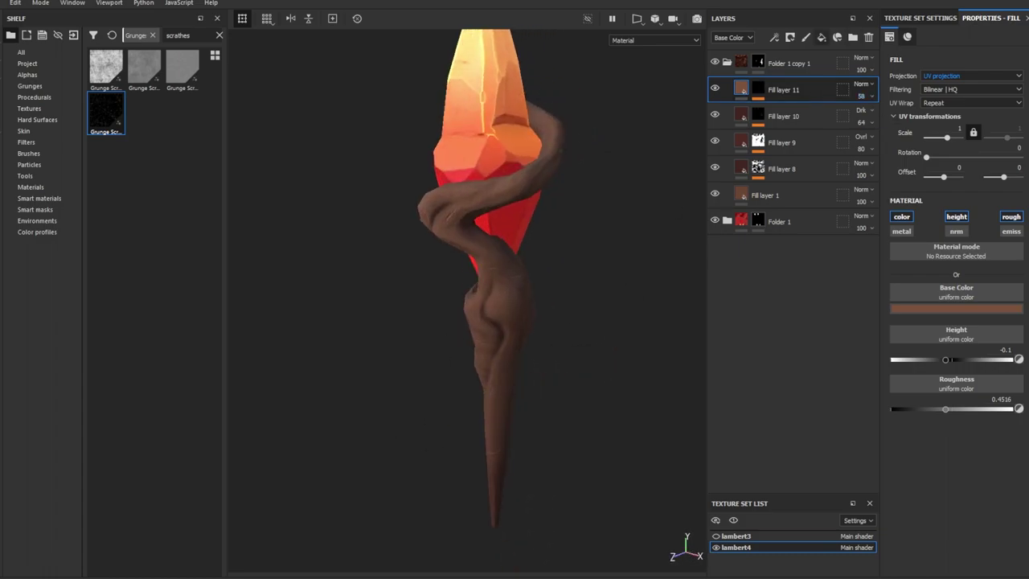
left_click(820, 37)
Give Fill layer 12 a black mask filled with OBS_concave, tightened with Levels.
left_click(790, 37)
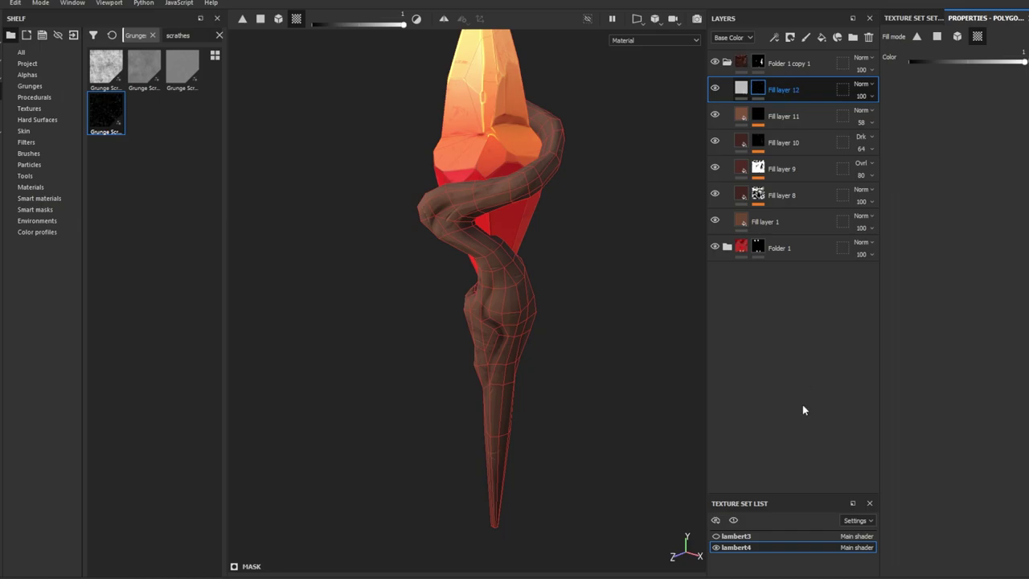
left_click(774, 37)
left_click(27, 63)
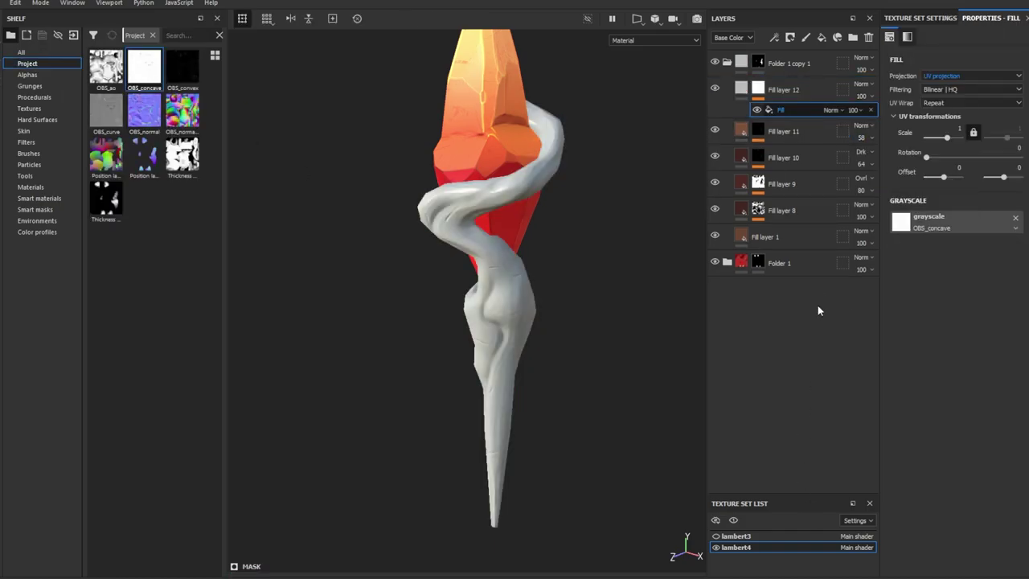
left_click(774, 37)
left_click(800, 71)
left_click(987, 134)
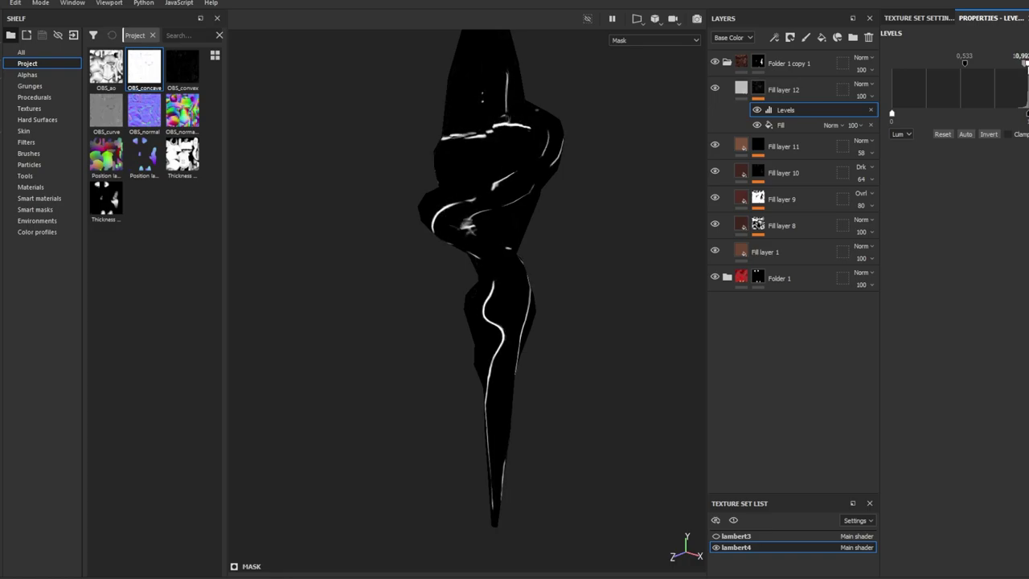
Blur the crevice mask, add a second Levels pass, and set a dark colour.
left_click(774, 37)
left_click(800, 87)
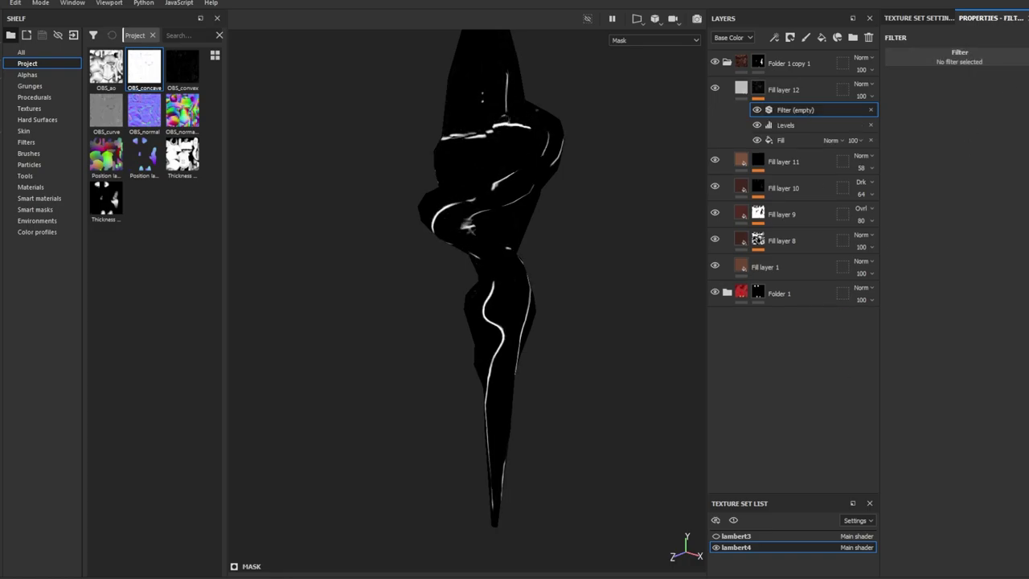
left_click(952, 55)
left_click(898, 112)
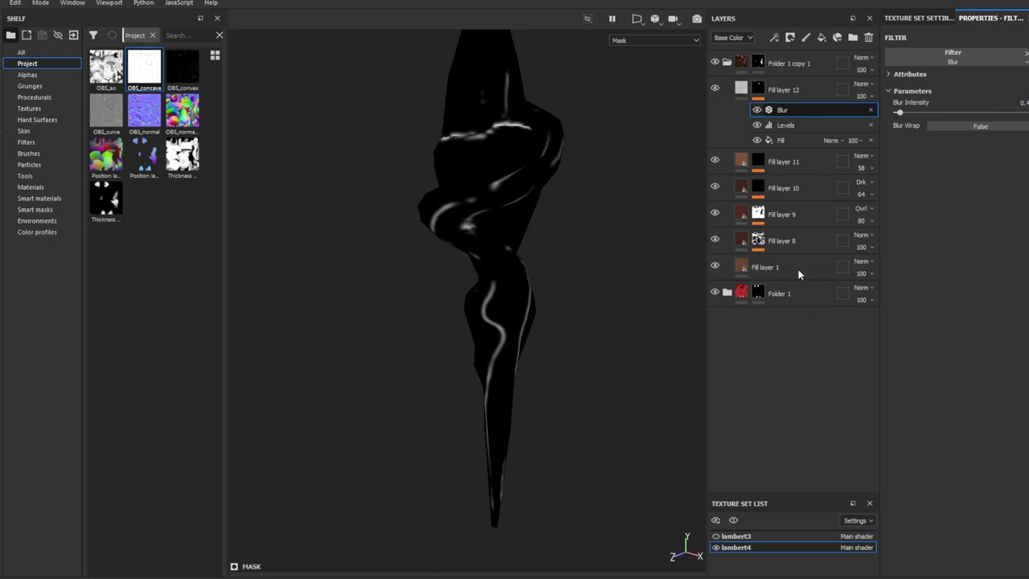
key("ctrl+v")
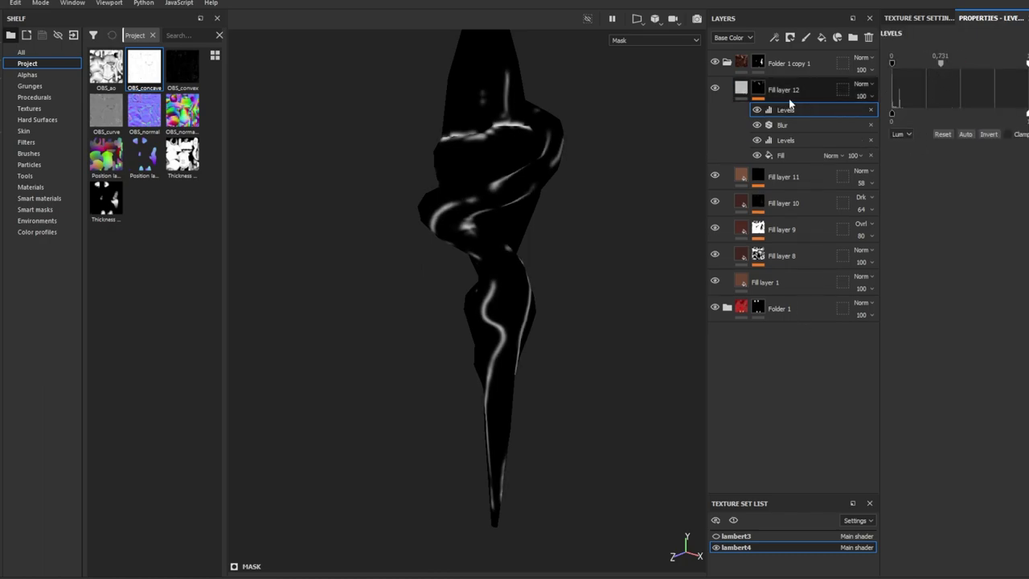
left_click(740, 88)
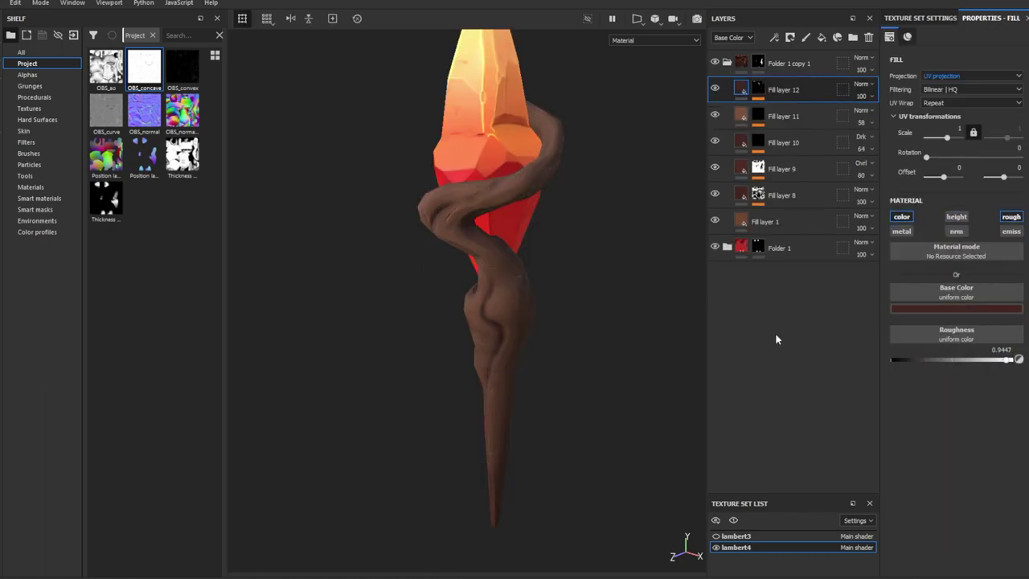
left_click(821, 37)
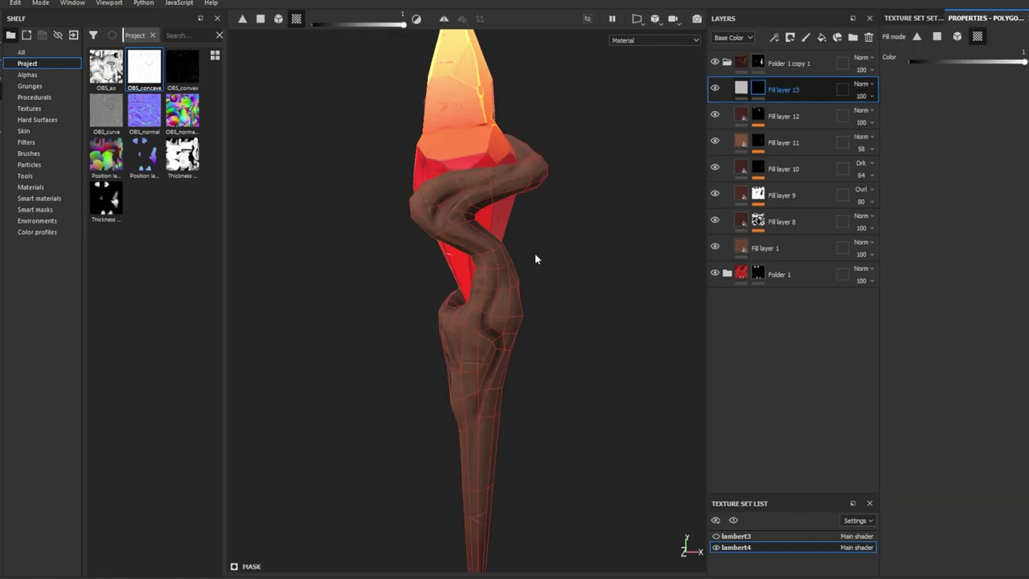
Mask Fill layer 13 with OBS_convex, Levels and Blur, coloured brown in Linear Dodge.
left_click(774, 37)
left_click(774, 37)
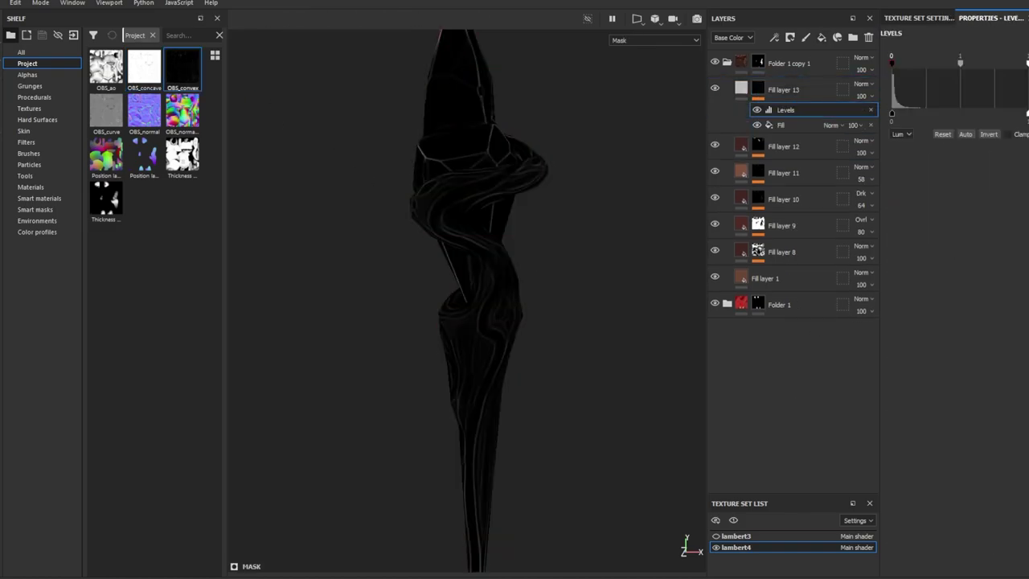
left_click_drag(962, 62, 911, 71)
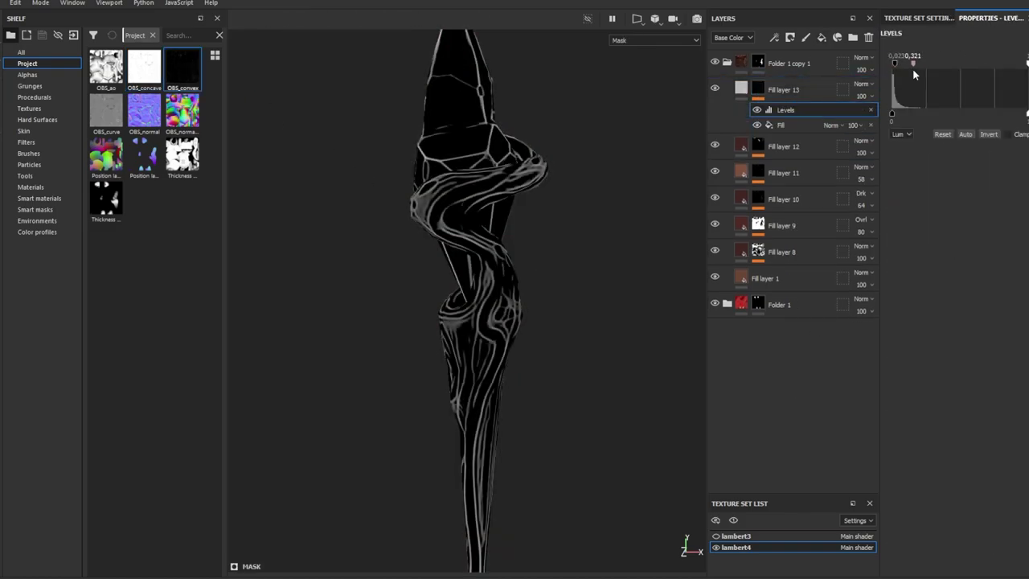
left_click(774, 37)
left_click(952, 54)
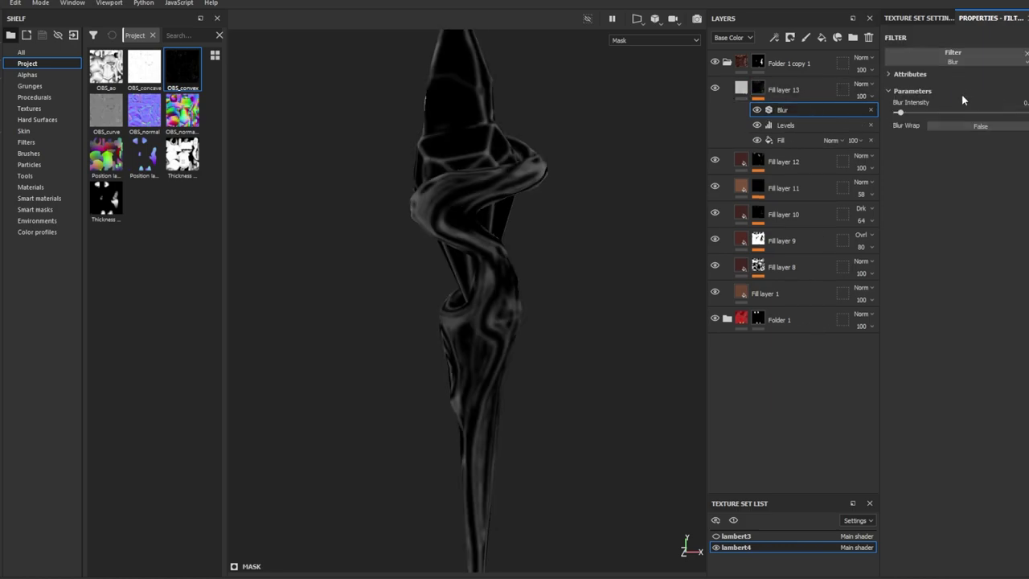
left_click(740, 90)
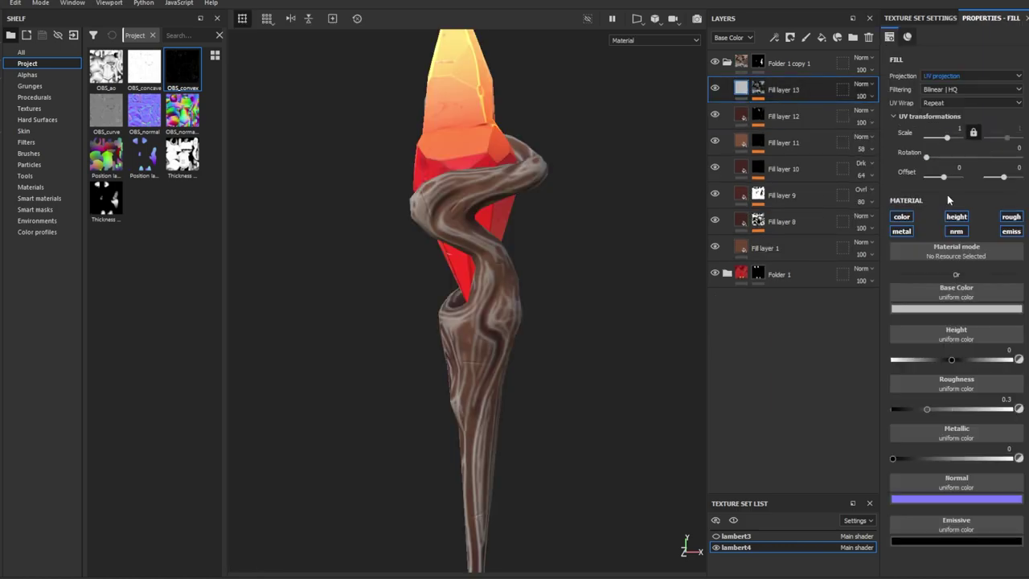
left_click(878, 174)
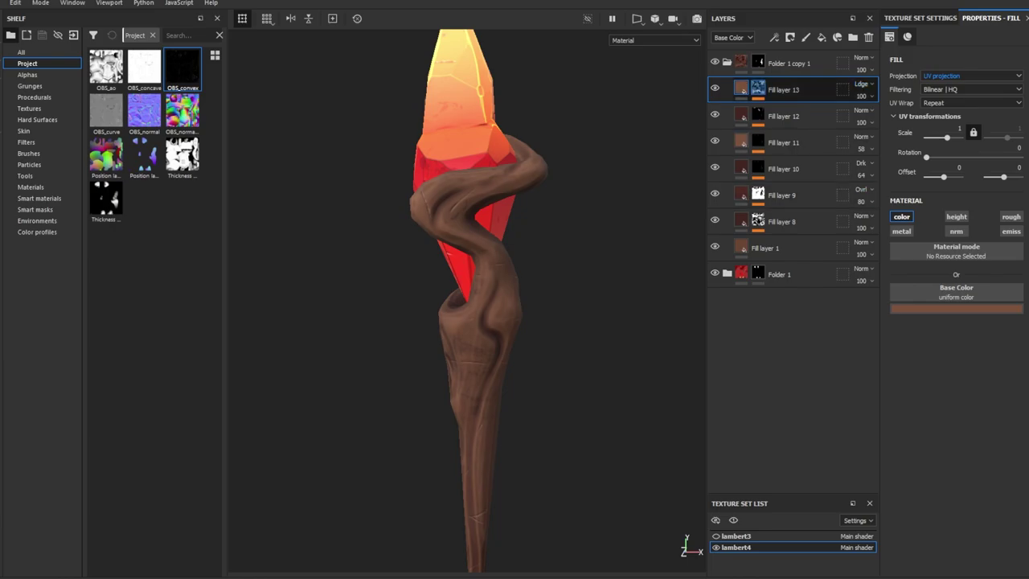
Duplicate the edge-highlight layer as Fill layer 13 copy 1 with brighter Levels.
key("ctrl+d")
left_click(758, 90)
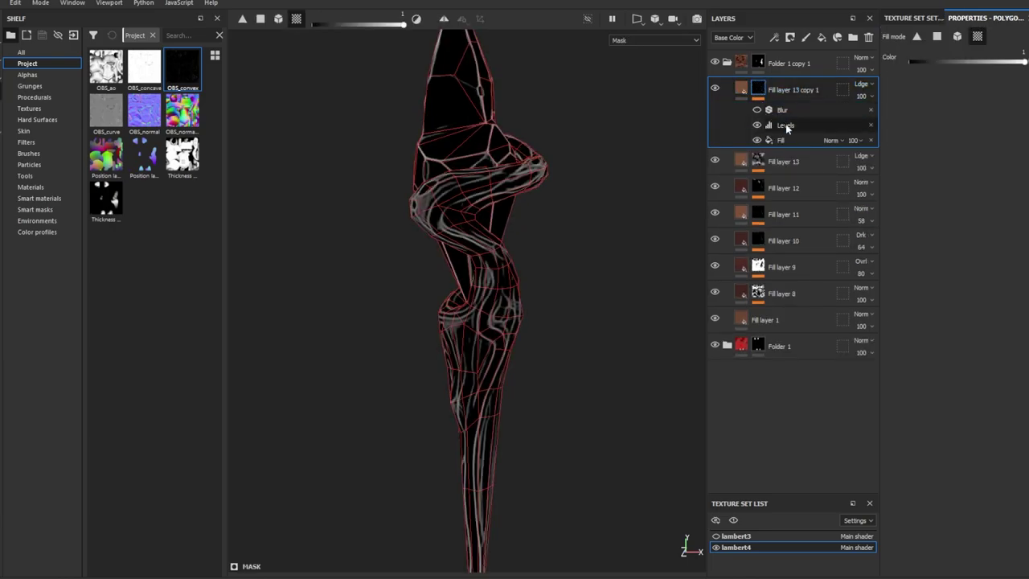
left_click(785, 125)
left_click_drag(917, 68, 904, 65)
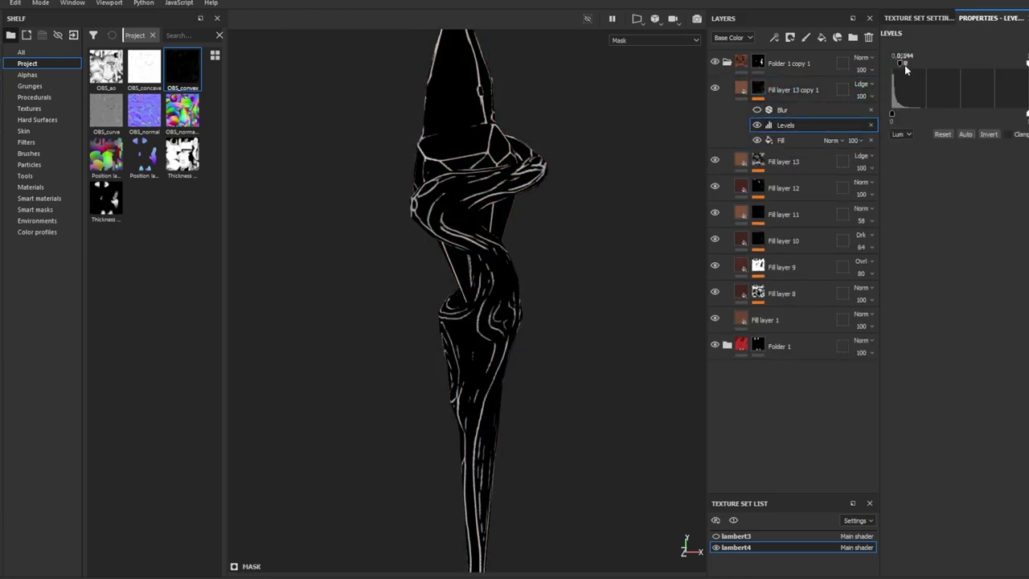
left_click(781, 109)
left_click(740, 89)
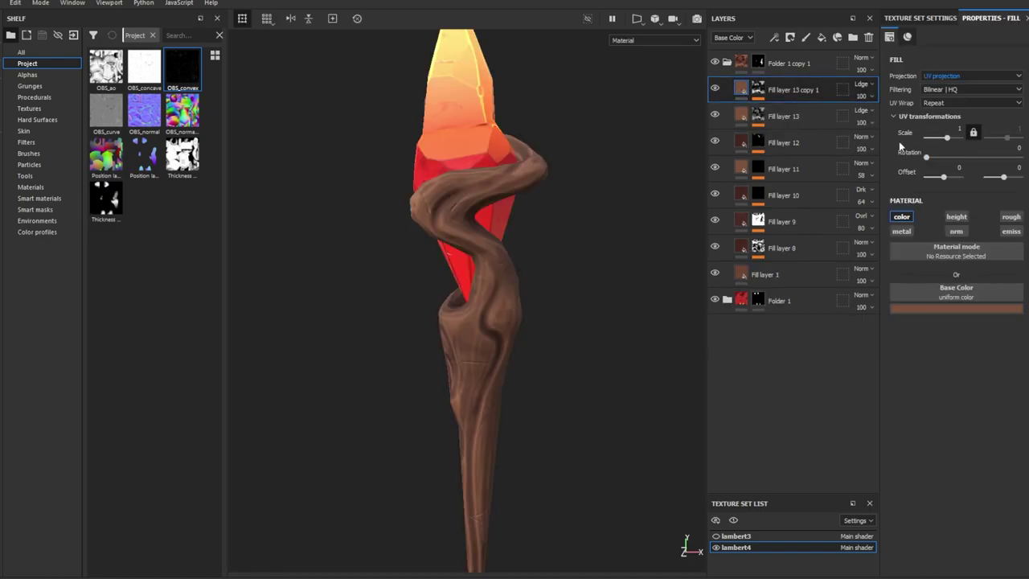
mouse_move(624, 204)
left_mouse_down("alt")
mouse_move(525, 329)
mouse_move(488, 356)
mouse_move(385, 369)
left_mouse_up("alt")
mouse_move(465, 361)
left_mouse_down("alt")
mouse_move(362, 361)
mouse_move(402, 363)
mouse_move(249, 379)
left_mouse_up("alt")
left_click(723, 66)
Add a top Passthrough layer with Sharpen and Color Correct filters, raising Shadows contrast.
left_click(726, 63)
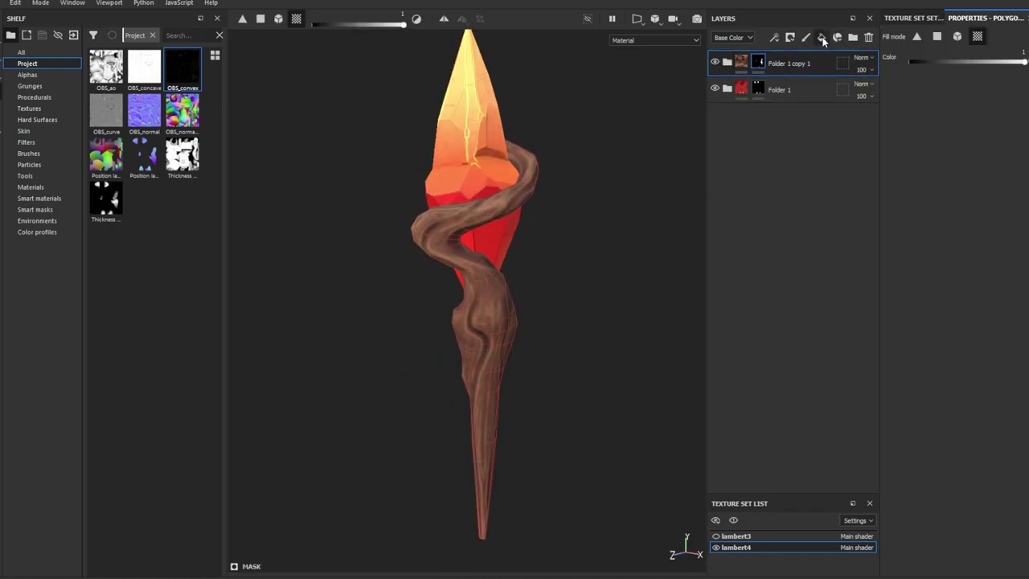
left_click(821, 37)
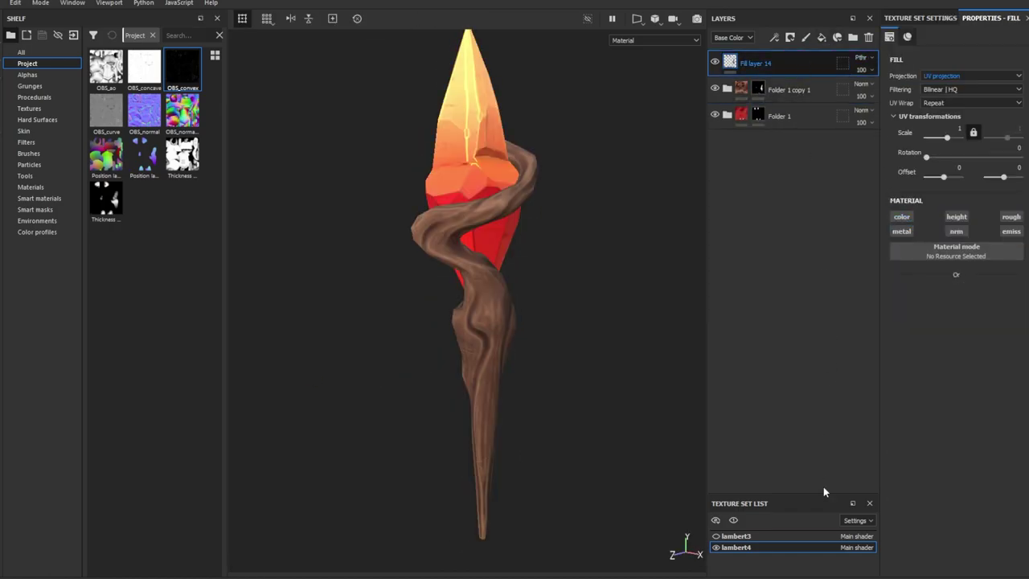
left_click(837, 37)
left_click(771, 100)
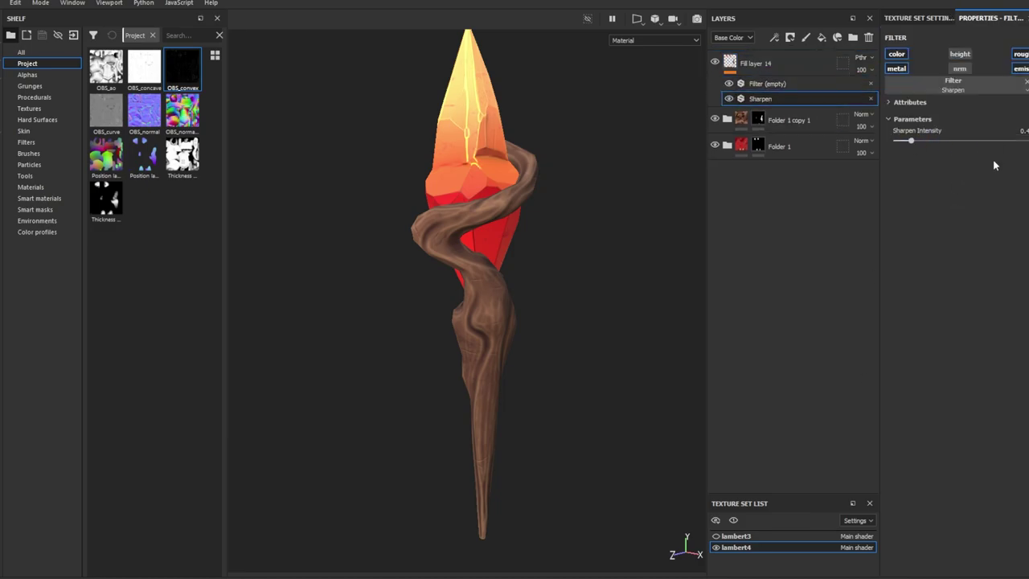
scroll(554, 304, "up", 3)
left_click(767, 83)
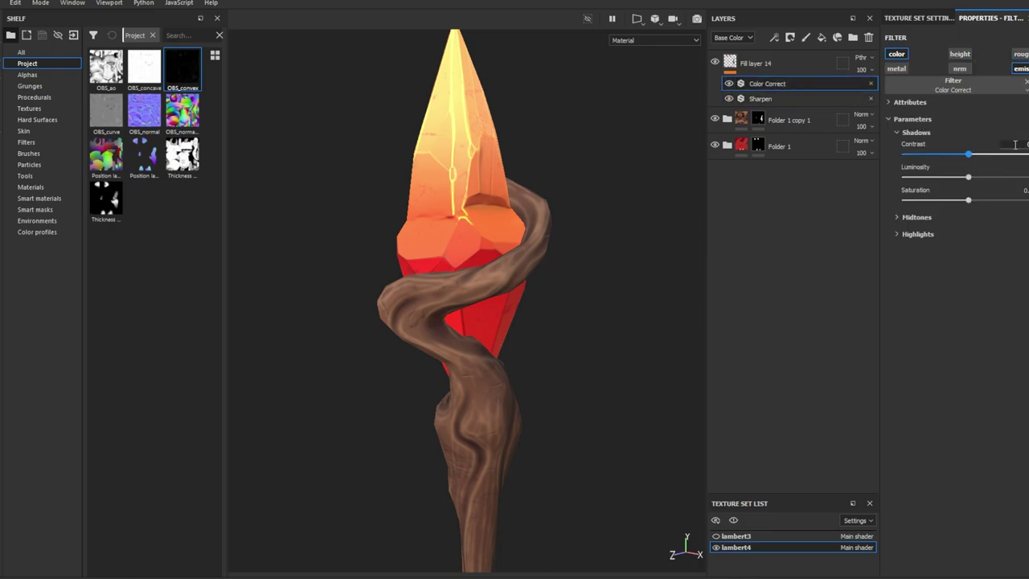
scroll(559, 341, "down", 2)
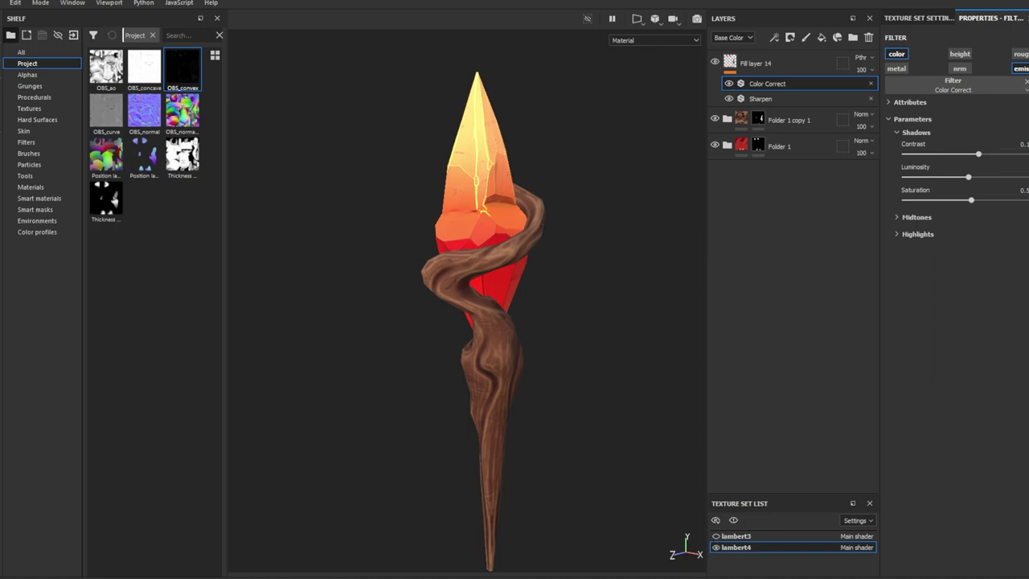
mouse_move(489, 377)
left_mouse_down("alt")
mouse_move(423, 348)
mouse_move(590, 364)
mouse_move(491, 375)
mouse_move(661, 358)
mouse_move(297, 354)
mouse_move(612, 342)
mouse_move(546, 369)
mouse_move(650, 397)
mouse_move(880, 386)
mouse_move(172, 394)
mouse_move(461, 445)
mouse_move(537, 424)
left_mouse_up("alt")
Cycle through the texture channels full-screen with panels hidden, then return to material view.
key("c")
key("Tab")
key("c")
key("c")
key("c")
key("c")
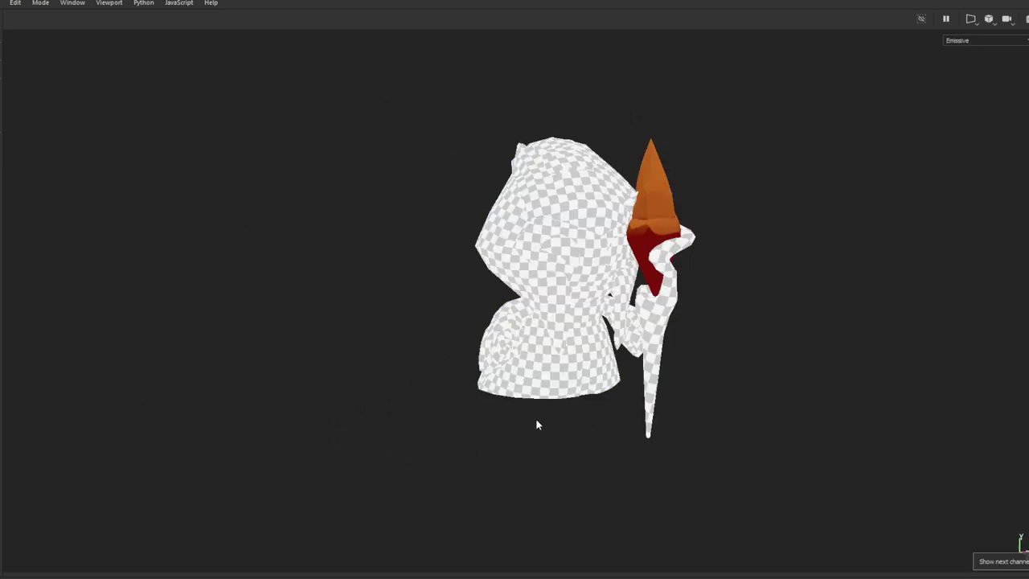
key("m")
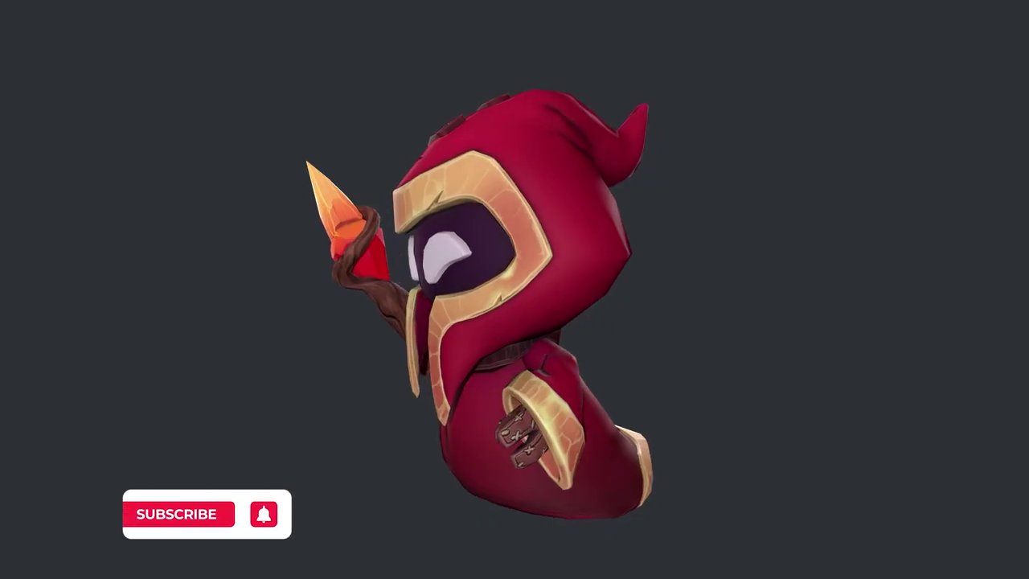